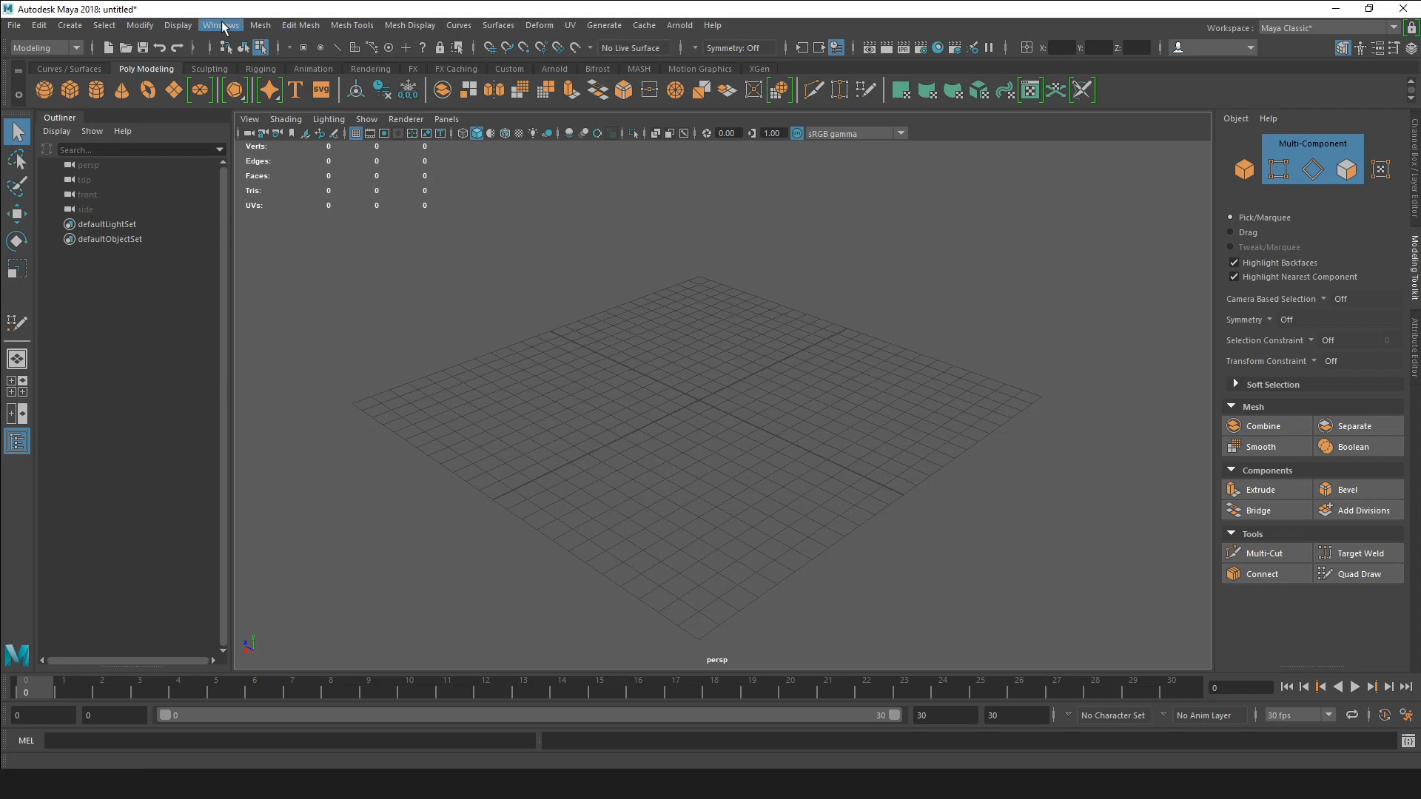
Check the linear working unit and its available options in the general application preferences.
{"action": "left_click", "coordinate": [221, 27]}
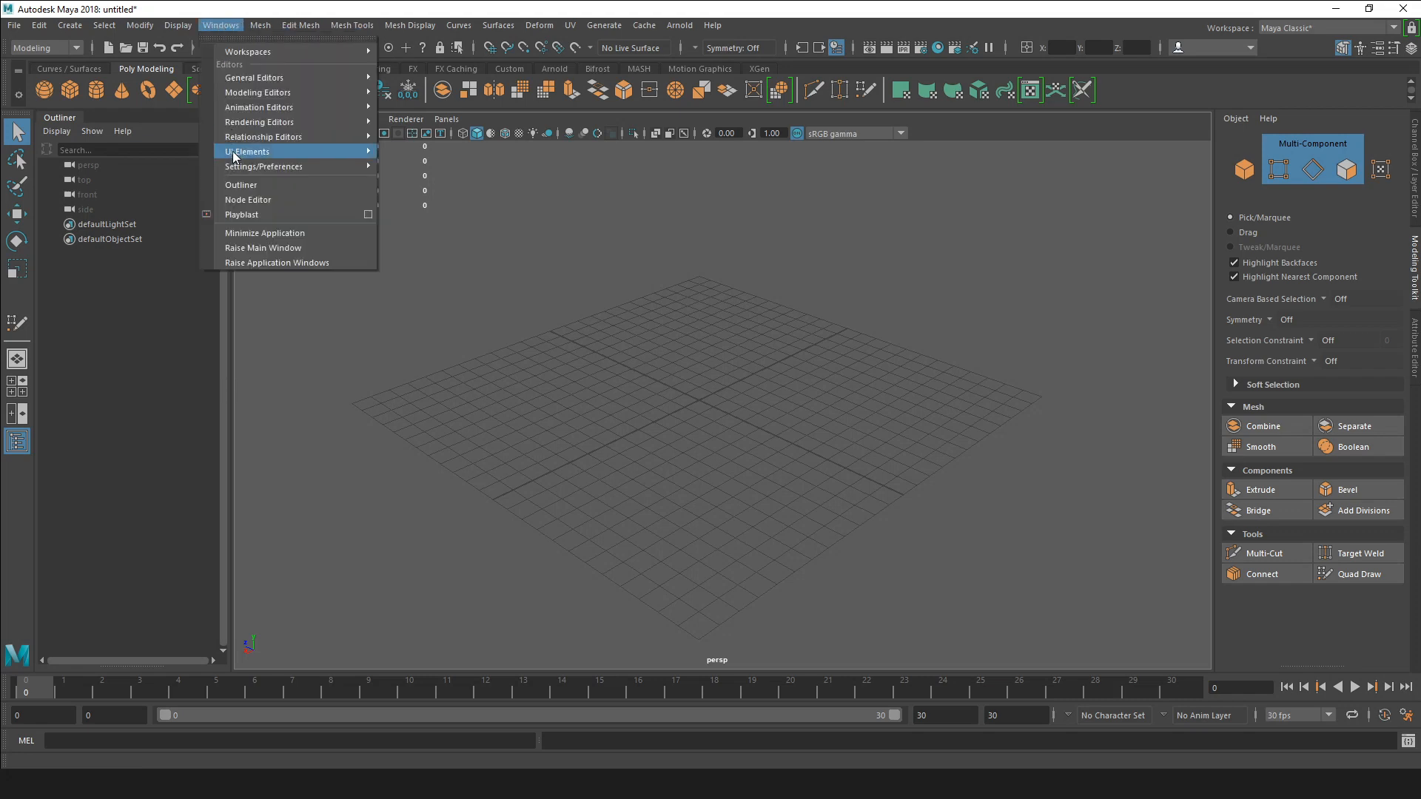
{"action": "mouse_move", "coordinate": [233, 165]}
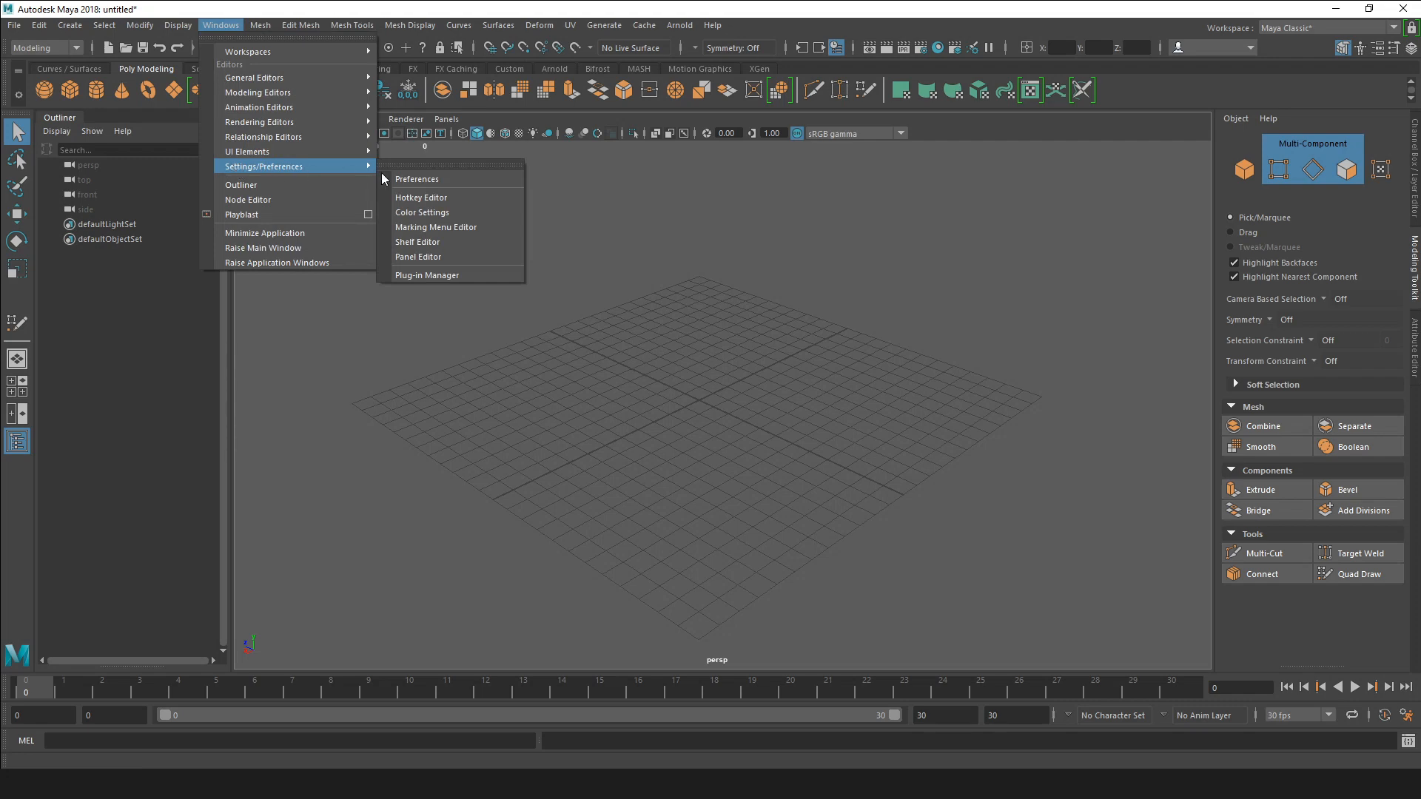
{"action": "left_click", "coordinate": [419, 181]}
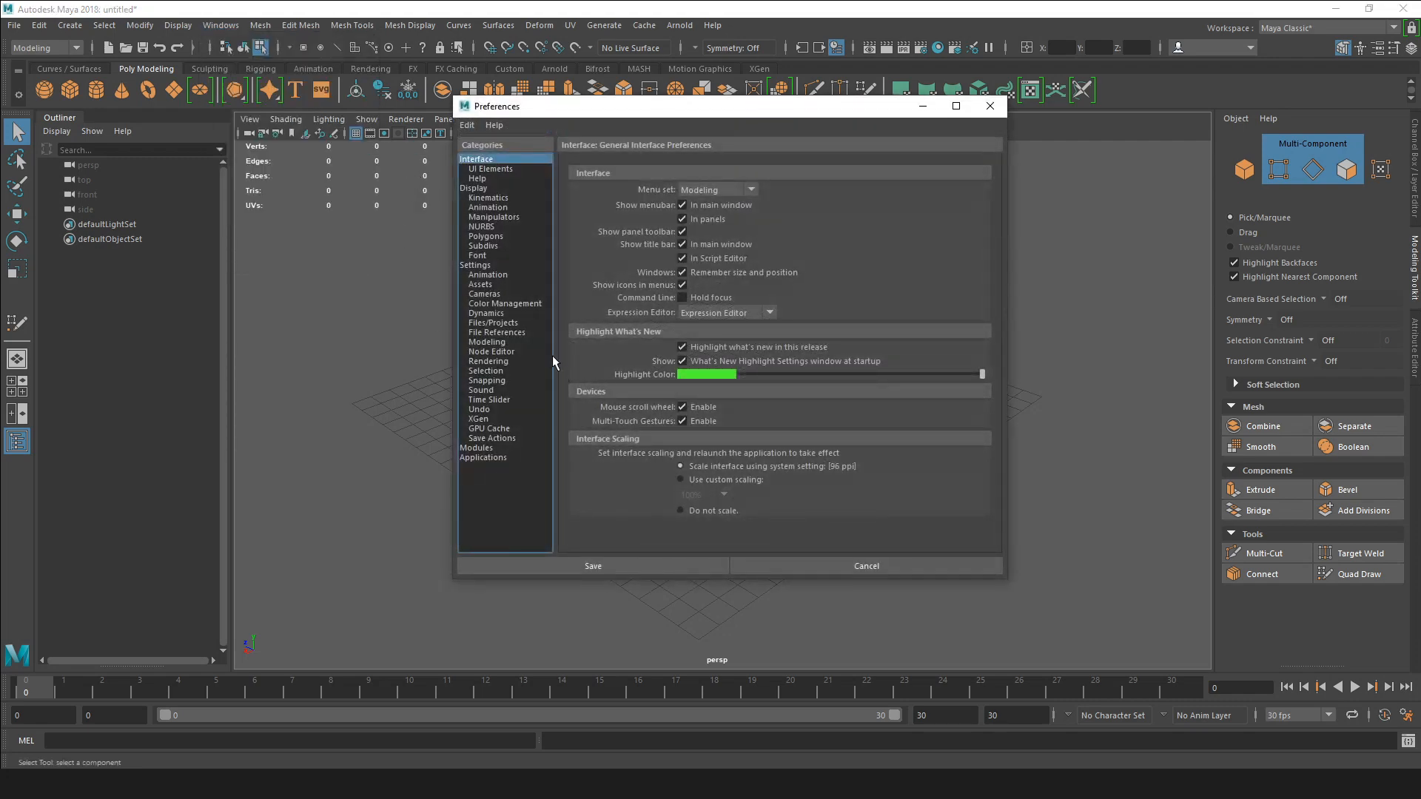
{"action": "left_click", "coordinate": [473, 265]}
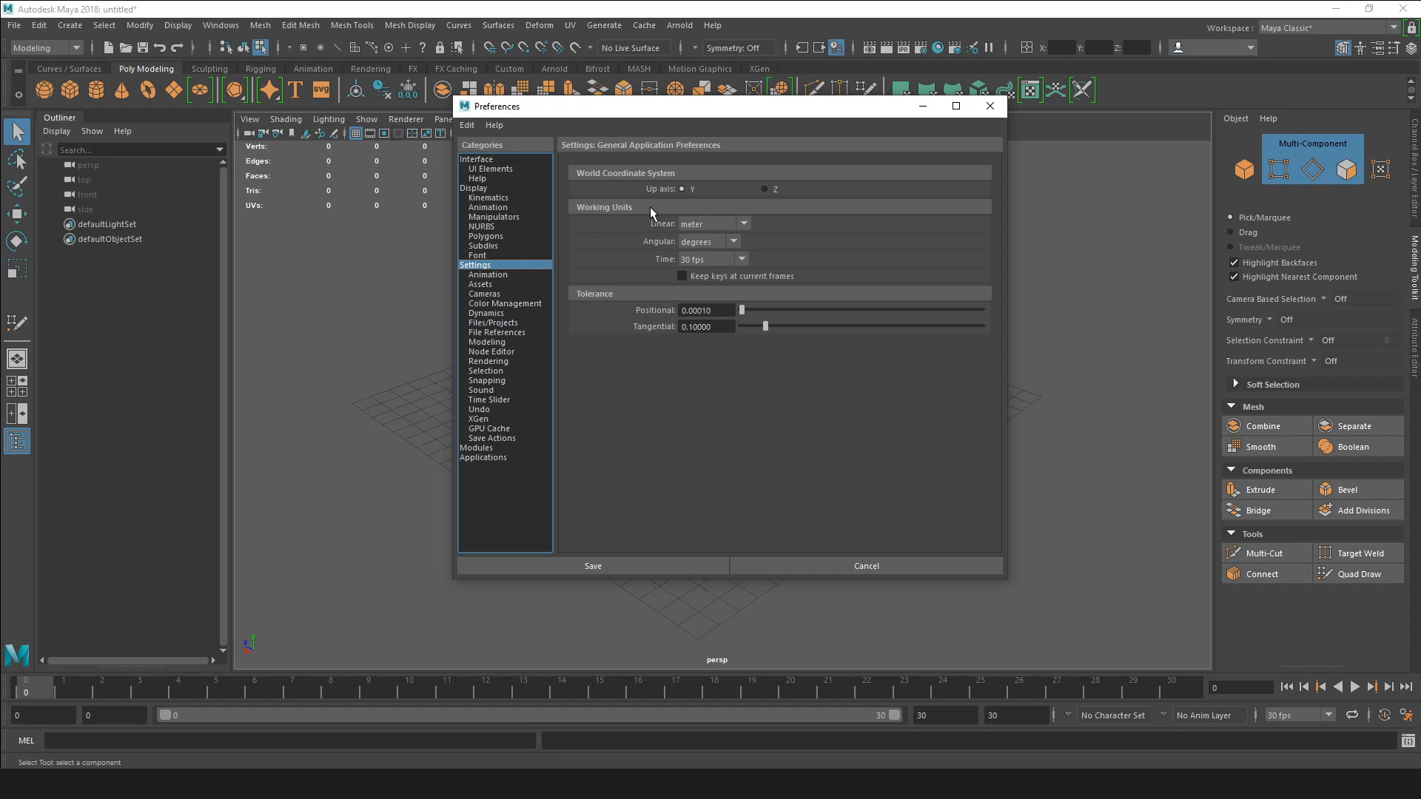
{"action": "left_click", "coordinate": [745, 223]}
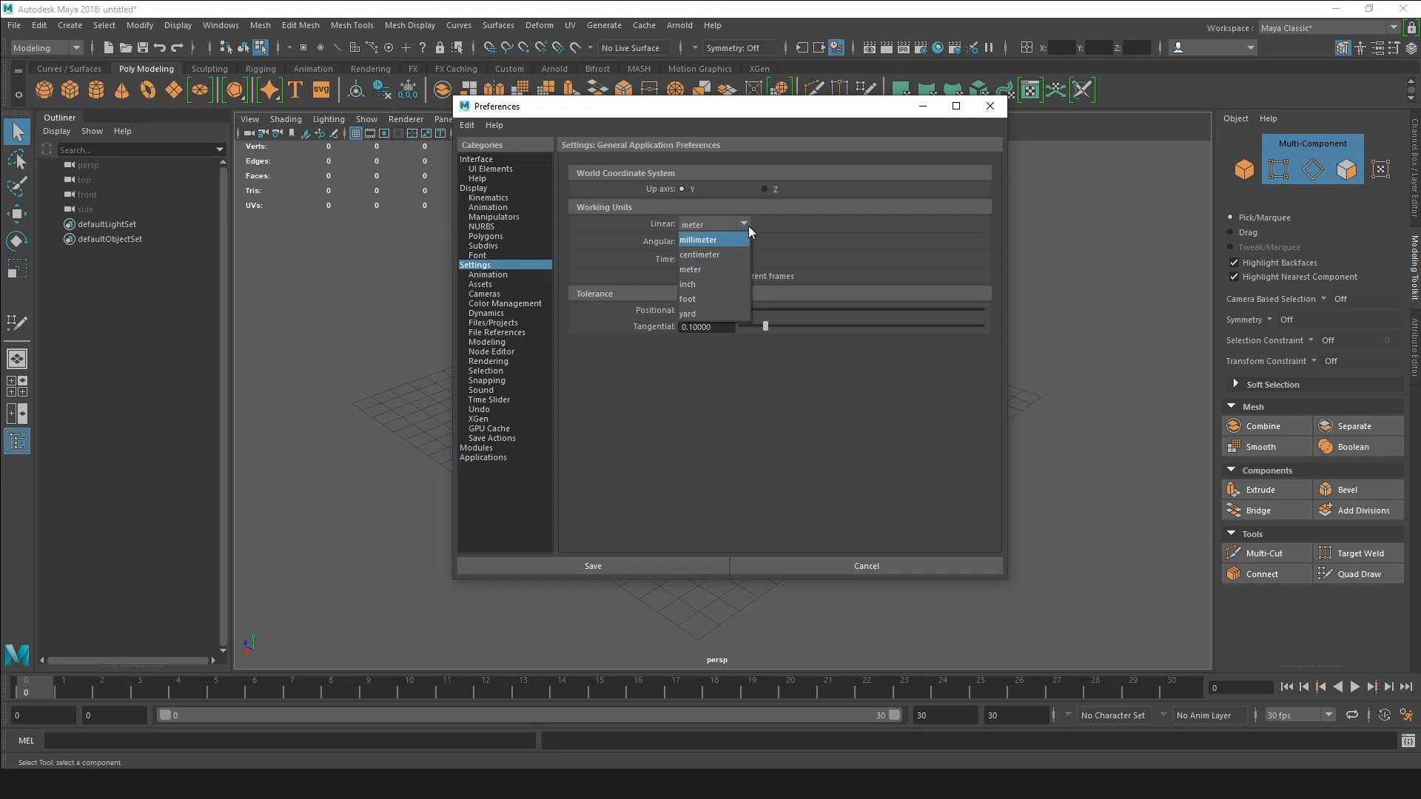
{"action": "left_click", "coordinate": [805, 237]}
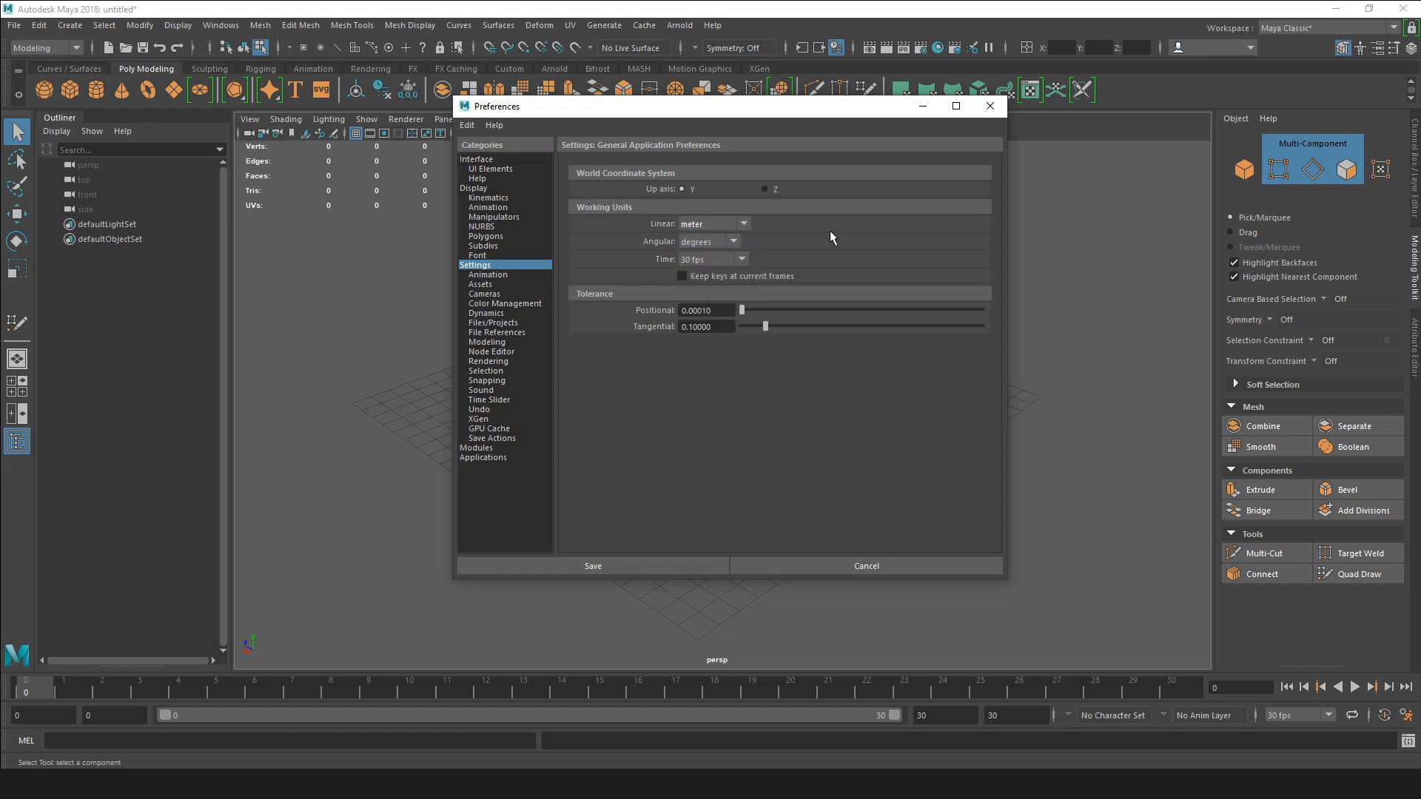
{"action": "left_click", "coordinate": [985, 108]}
Import the reference mesh rock_refe.fbx from the highpoly folder into the scene.
{"action": "left_click", "coordinate": [10, 26]}
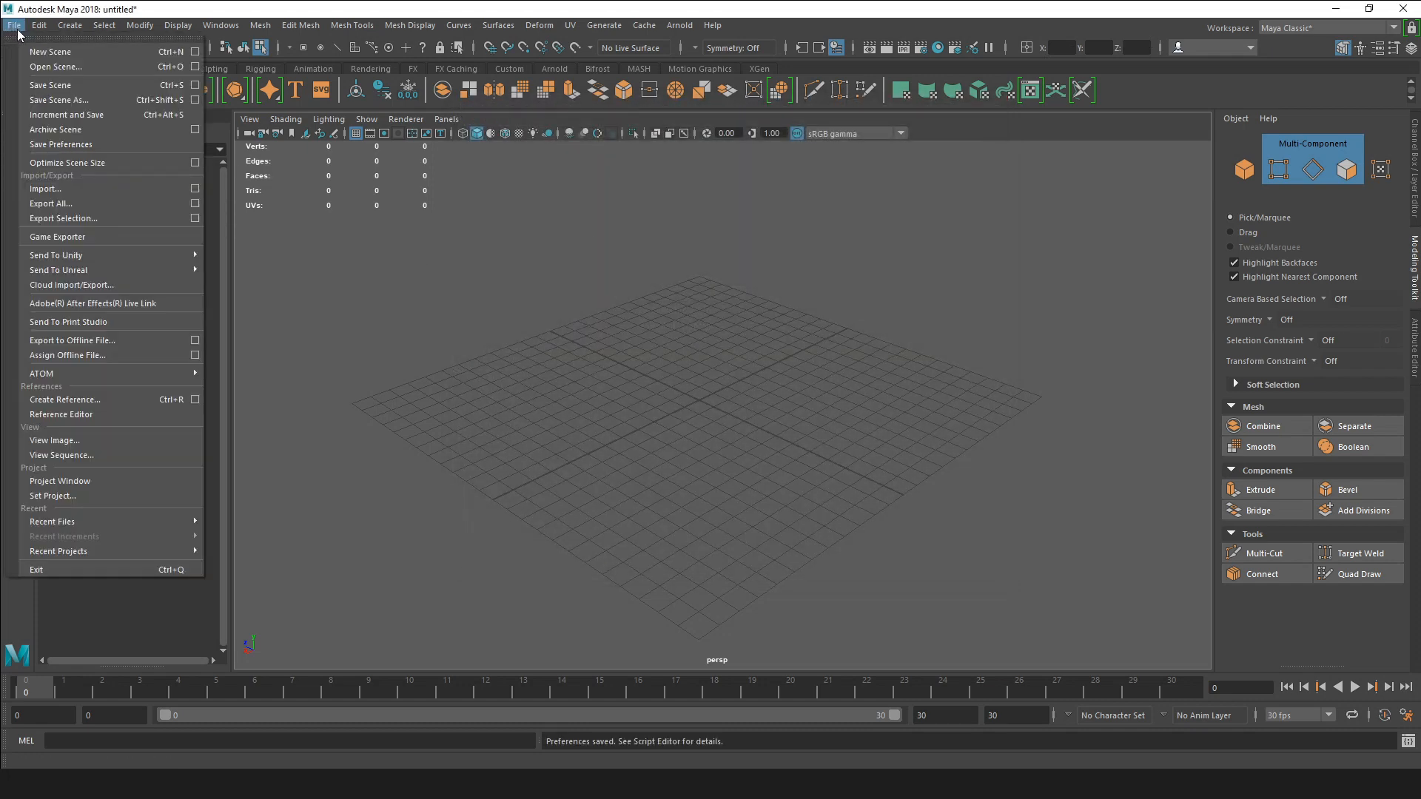
{"action": "left_click", "coordinate": [50, 189]}
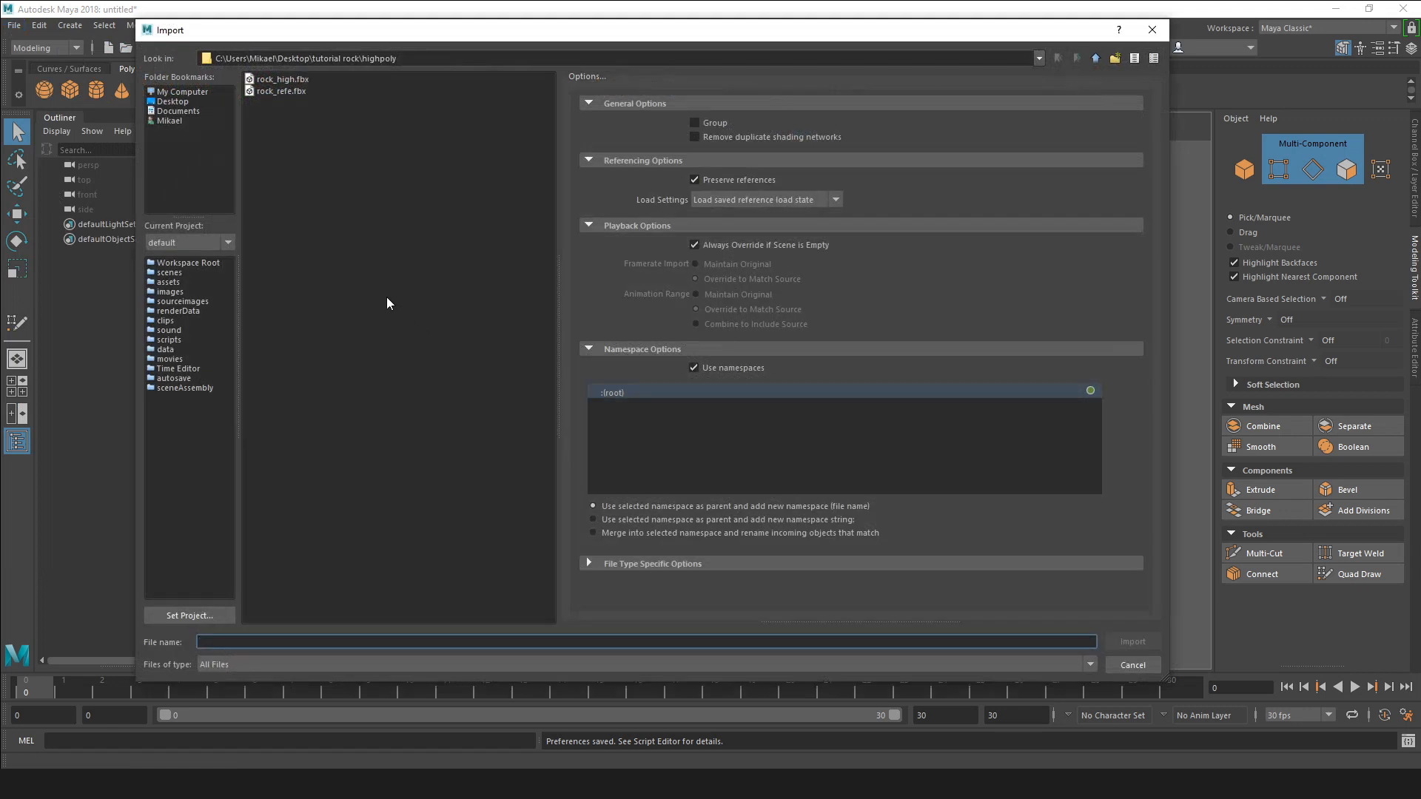
{"action": "left_click", "coordinate": [273, 92]}
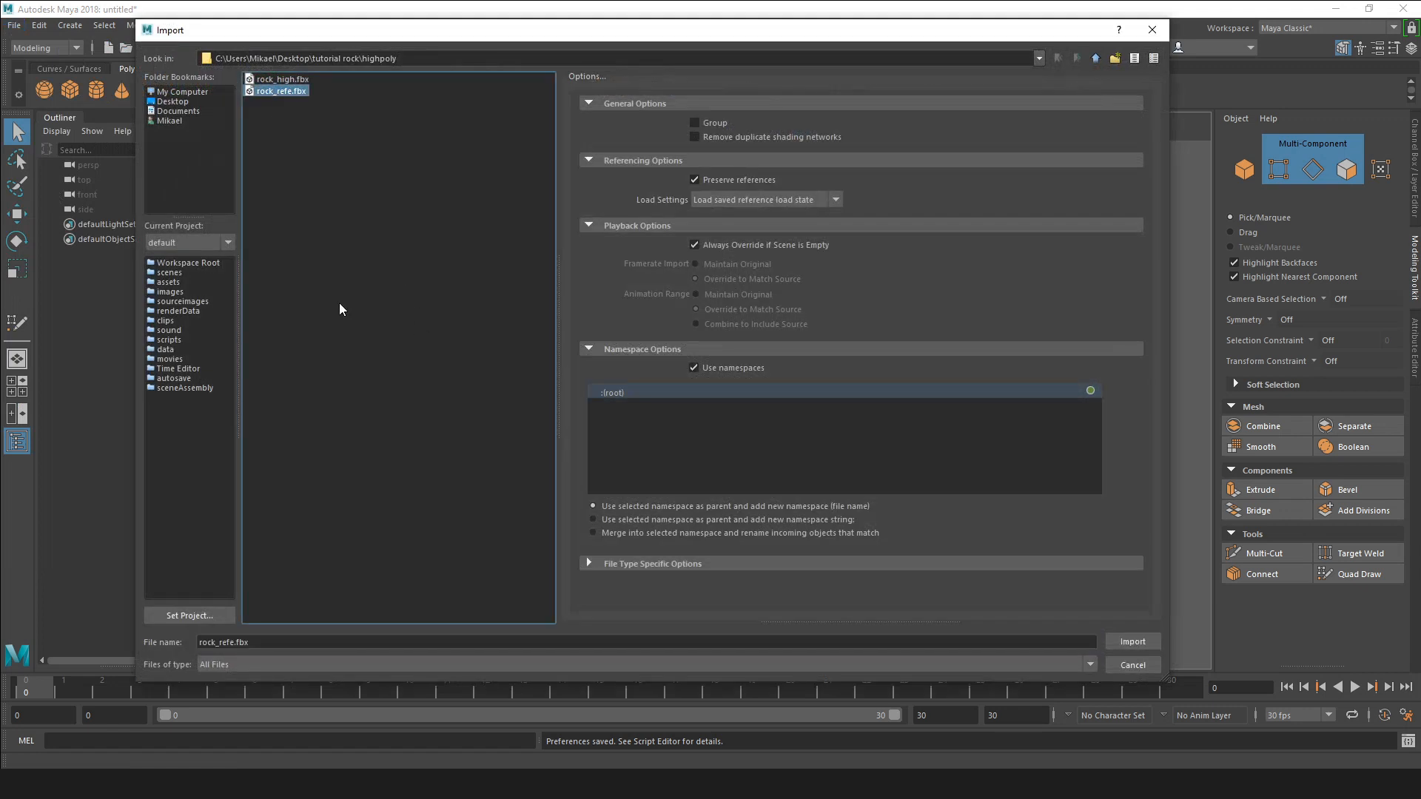
{"action": "left_click", "coordinate": [1130, 641]}
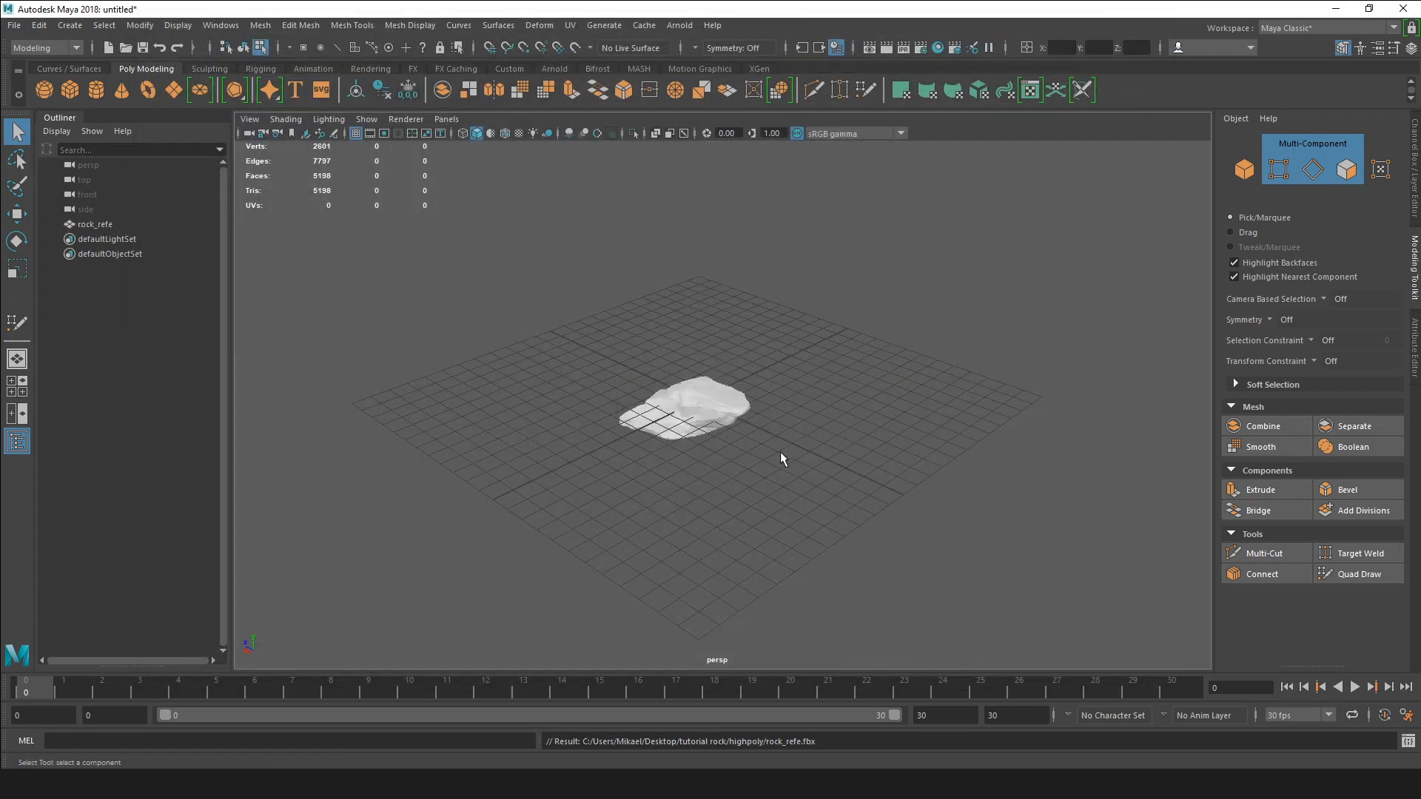
Make the imported rock_refe mesh a live surface.
{"action": "scroll", "coordinate": [703, 444], "scroll_direction": "up", "scroll_amount": 5}
{"action": "mouse_move", "coordinate": [706, 446]}
{"action": "left_mouse_down", "text": "alt"}
{"action": "mouse_move", "coordinate": [761, 404]}
{"action": "mouse_move", "coordinate": [798, 400]}
{"action": "mouse_move", "coordinate": [723, 466]}
{"action": "mouse_move", "coordinate": [709, 421]}
{"action": "left_mouse_up", "text": "alt"}
{"action": "left_click", "coordinate": [90, 224]}
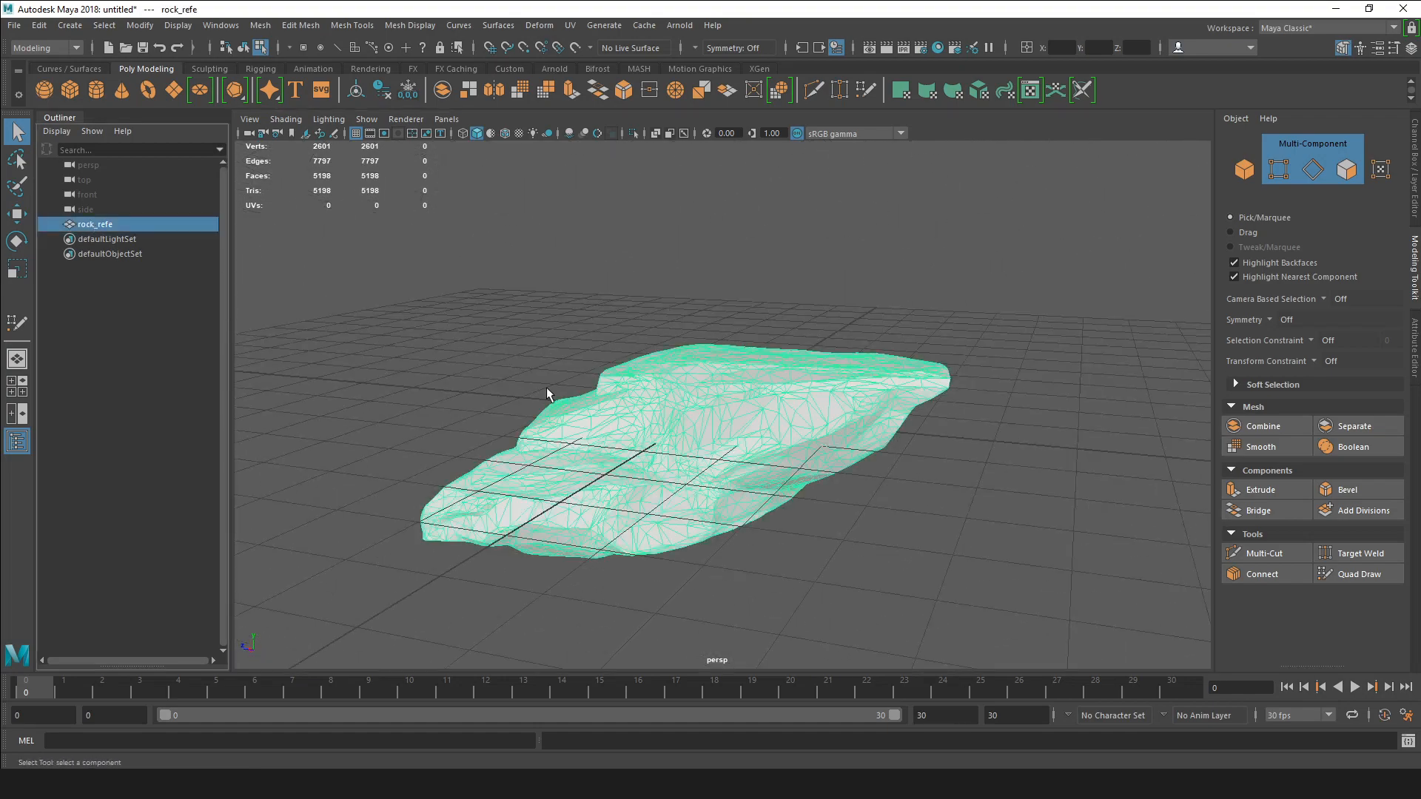
{"action": "left_click_drag", "start_coordinate": [548, 393], "coordinate": [650, 438], "text": "alt"}
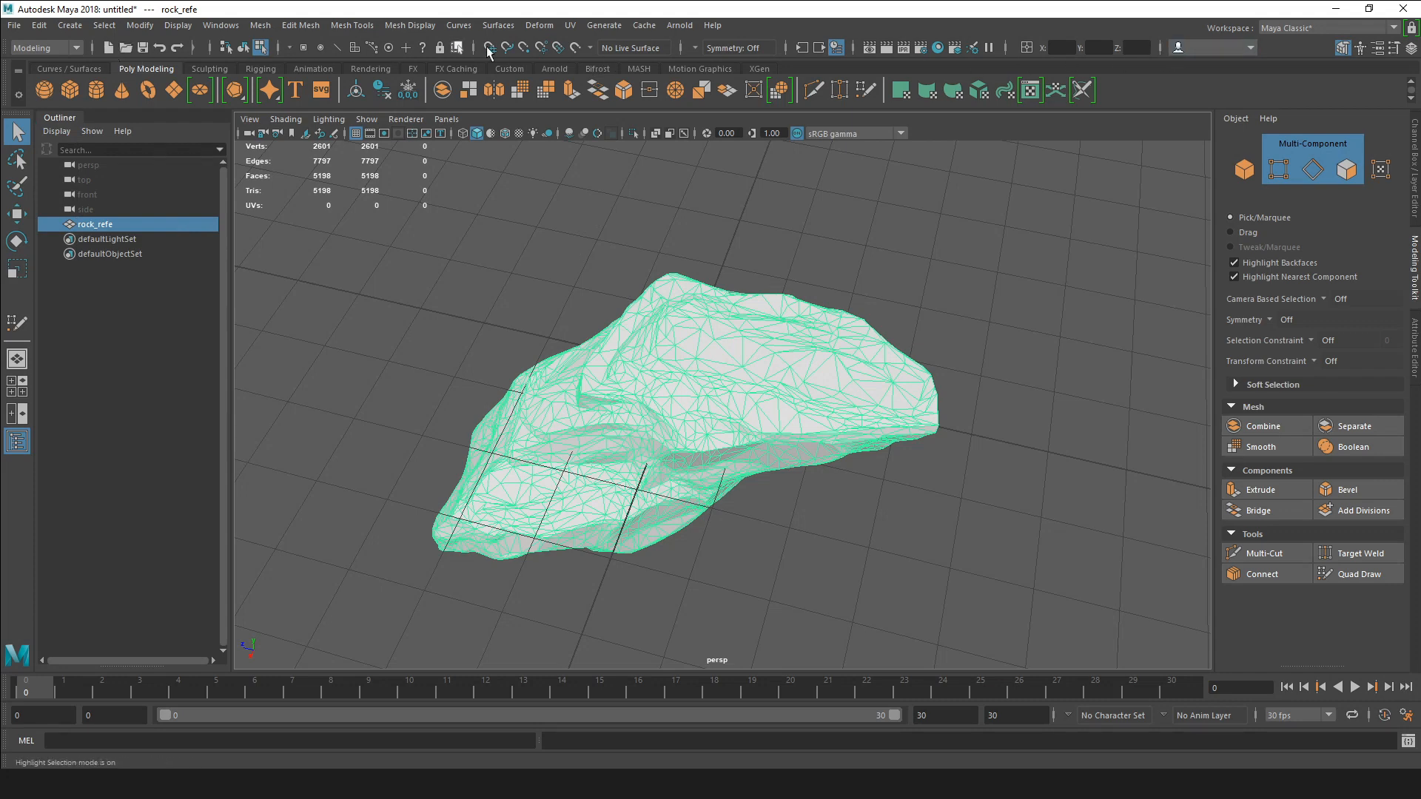
{"action": "left_click", "coordinate": [574, 47]}
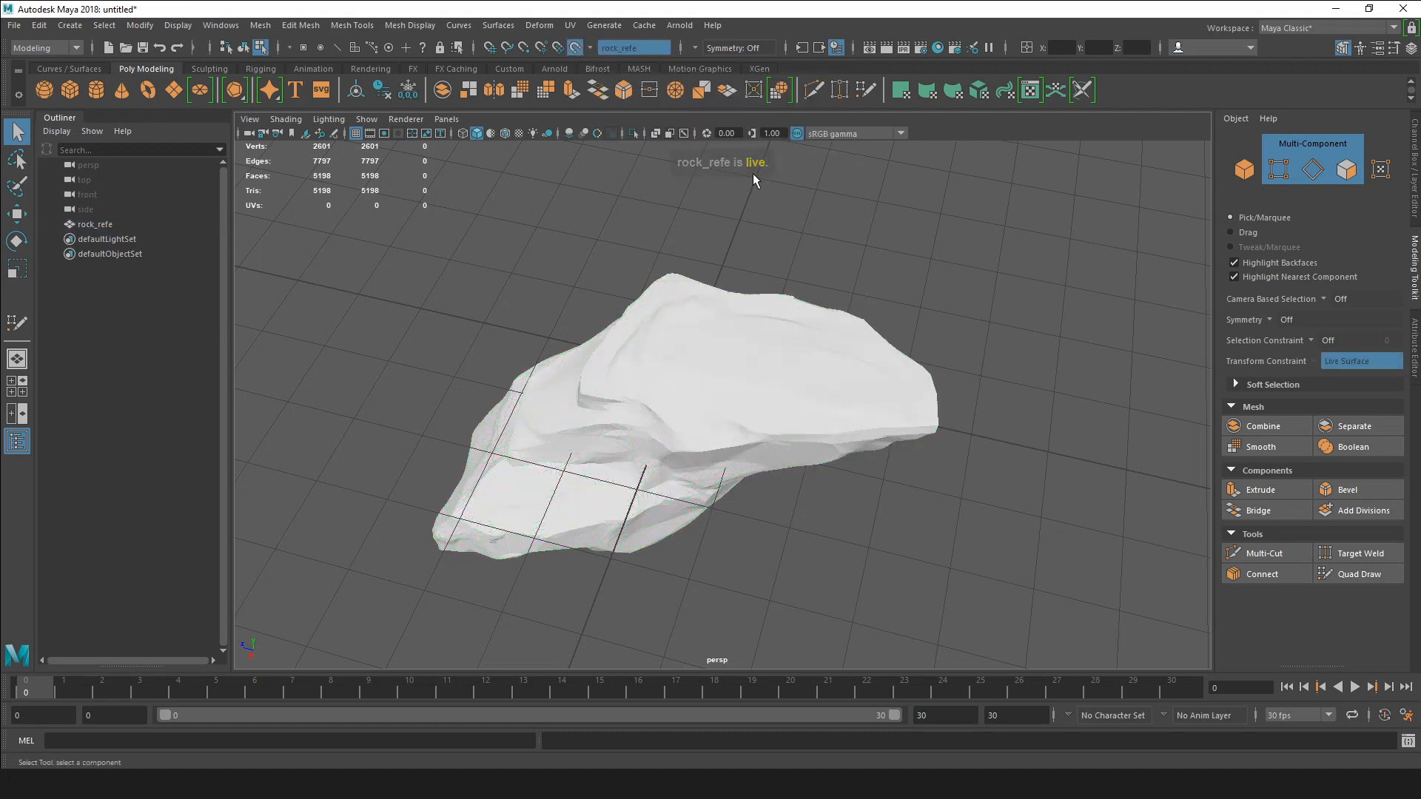
Activate the Quad Draw tool for drawing new topology on the live rock surface.
{"action": "left_click_drag", "start_coordinate": [985, 474], "coordinate": [977, 469], "text": "alt"}
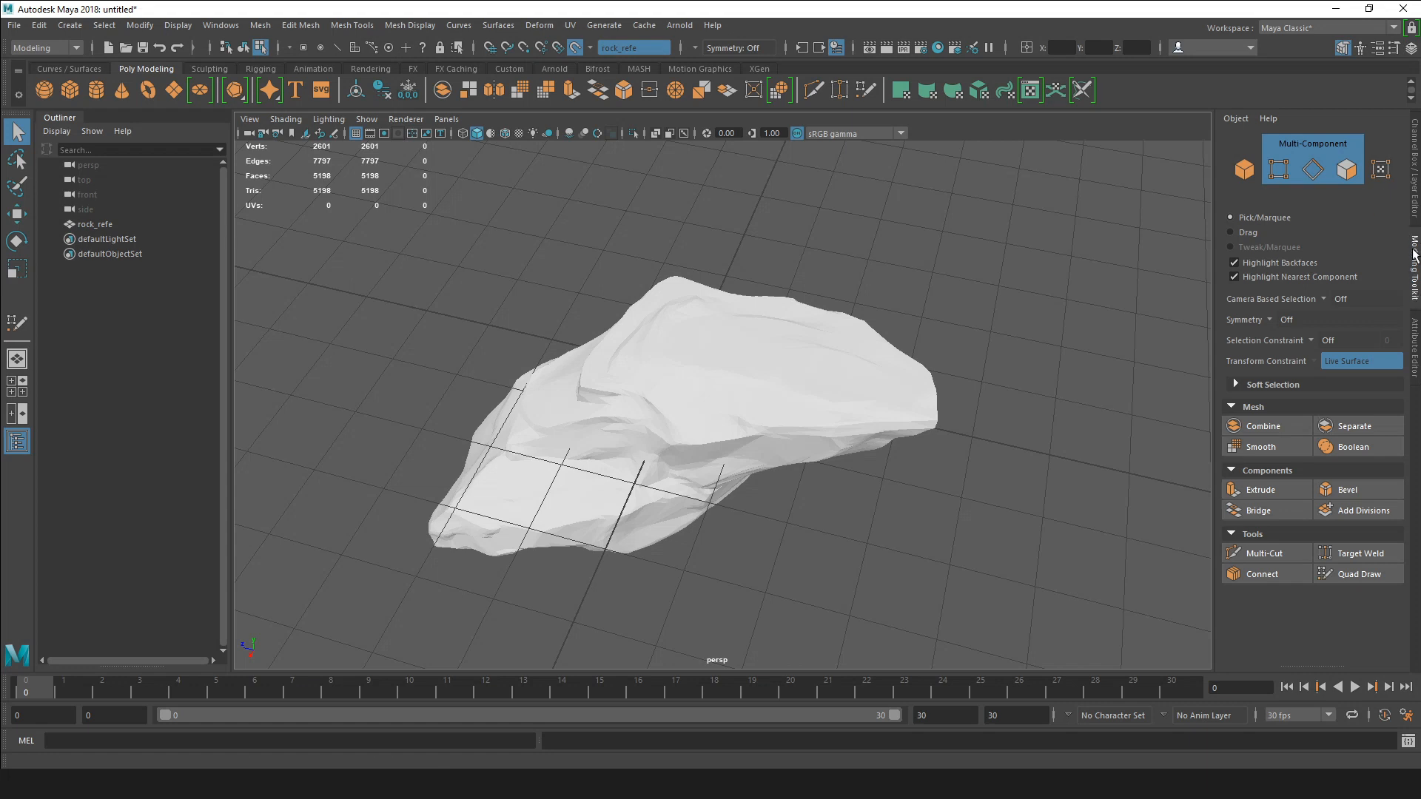
{"action": "left_click", "coordinate": [1415, 362]}
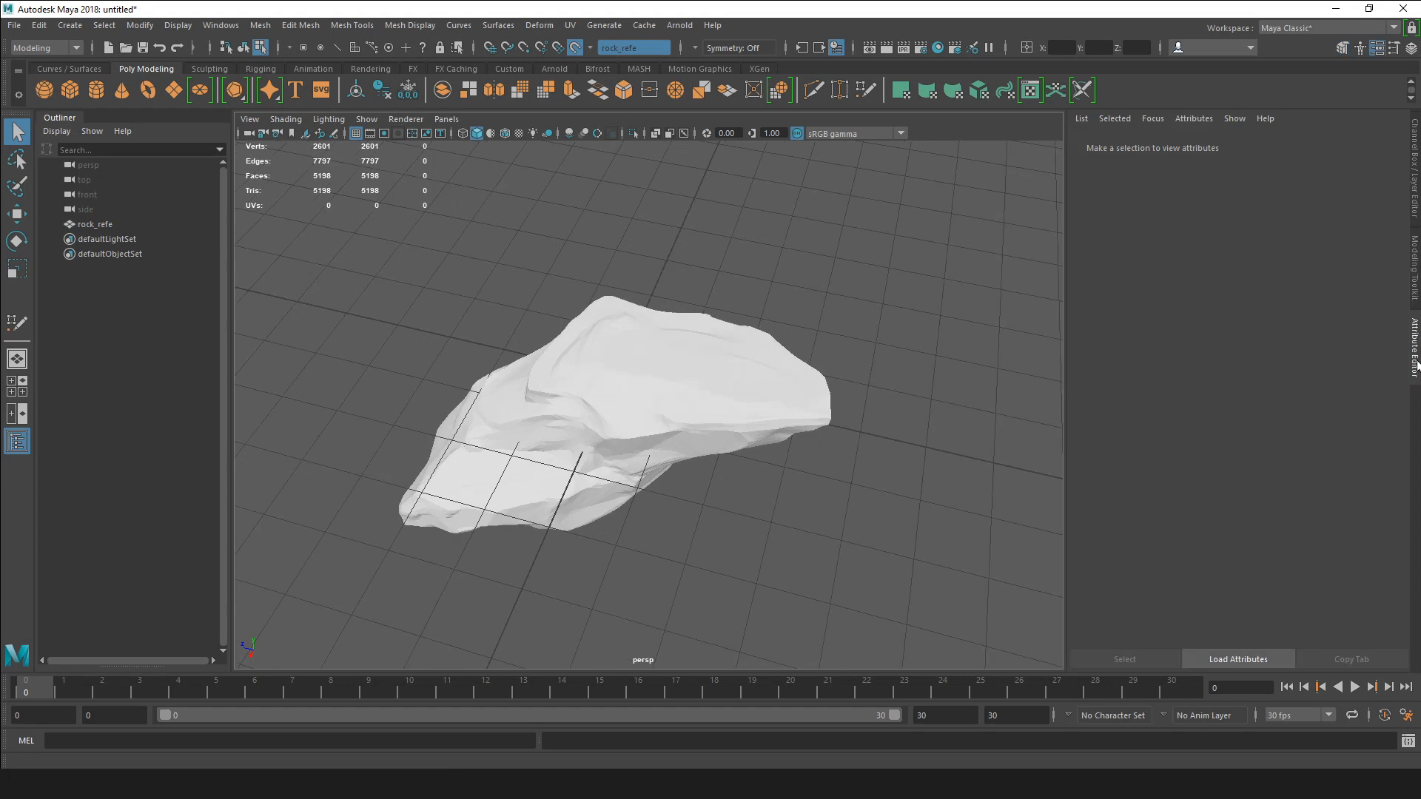
{"action": "left_click", "coordinate": [1415, 152]}
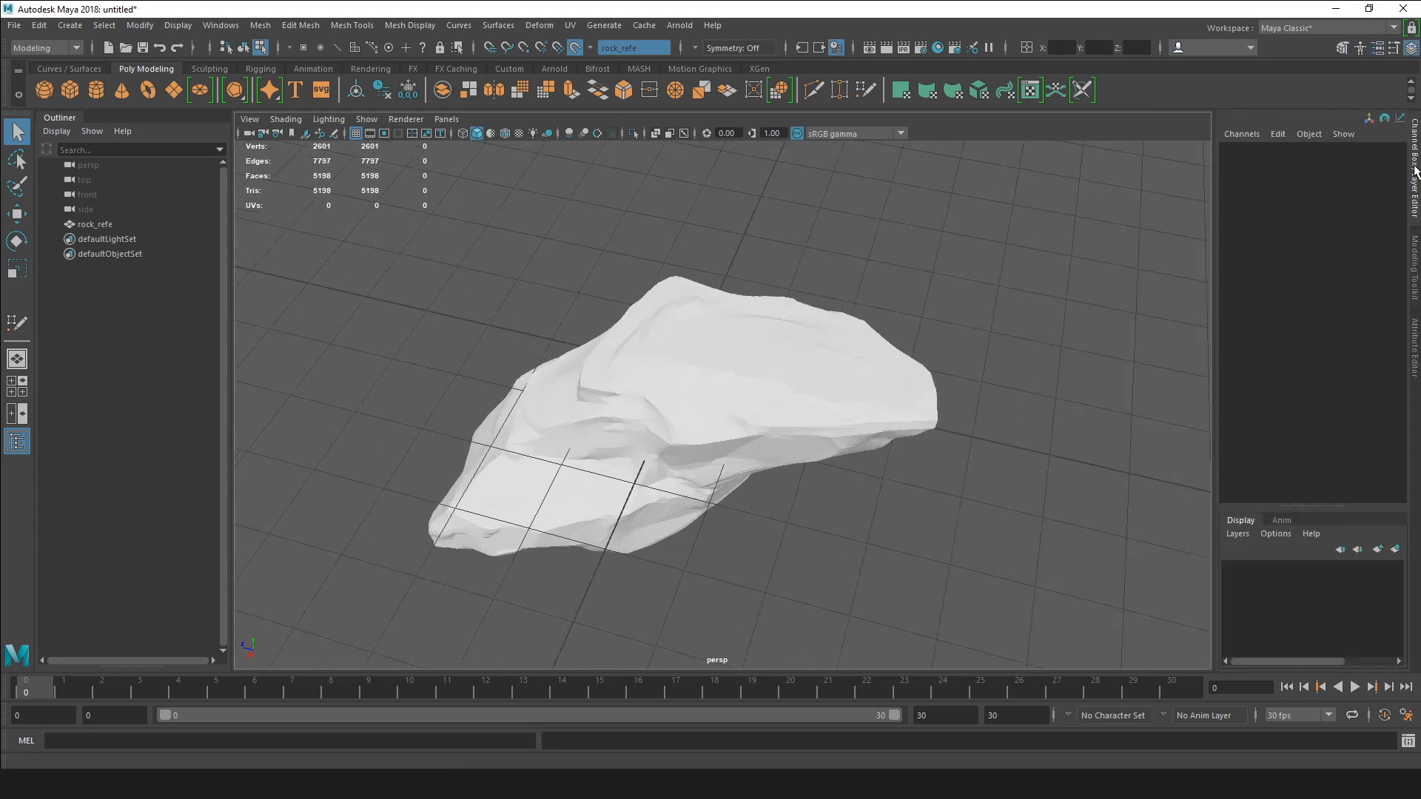
{"action": "left_click", "coordinate": [1415, 244]}
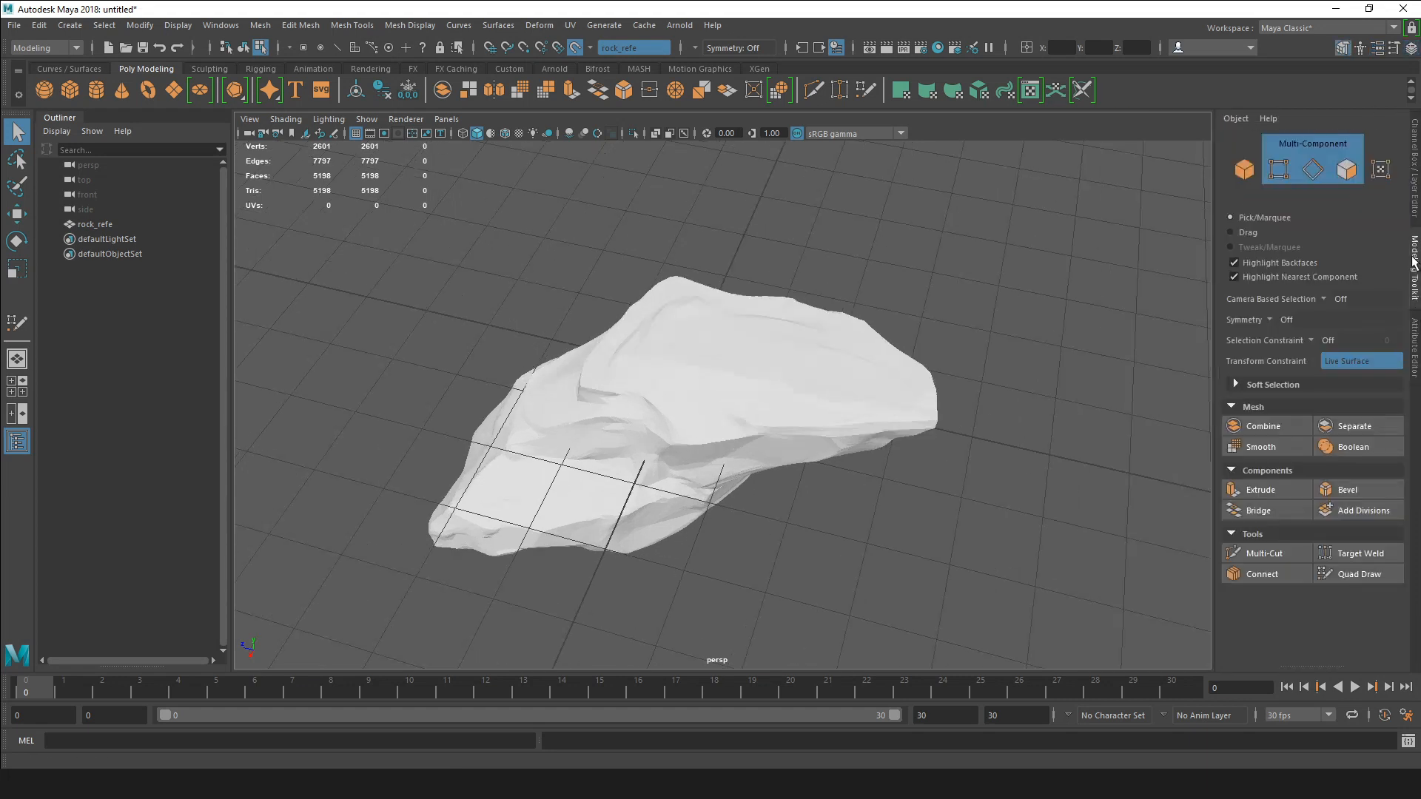
{"action": "left_click", "coordinate": [1341, 577]}
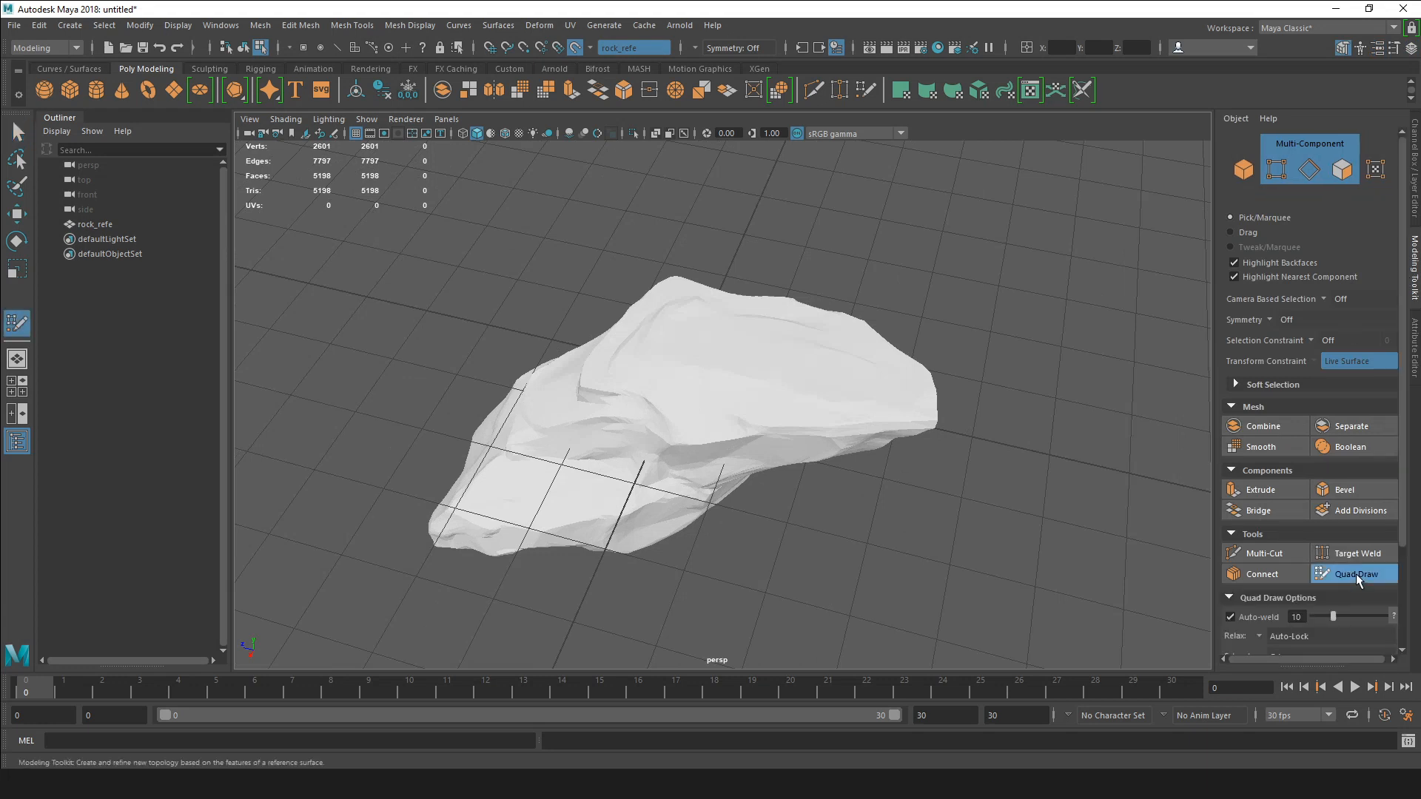
Place four Quad Draw points on the rock's upper surface near its peak and fill them as the first quad.
{"action": "left_click_drag", "start_coordinate": [895, 566], "coordinate": [882, 565], "text": "alt"}
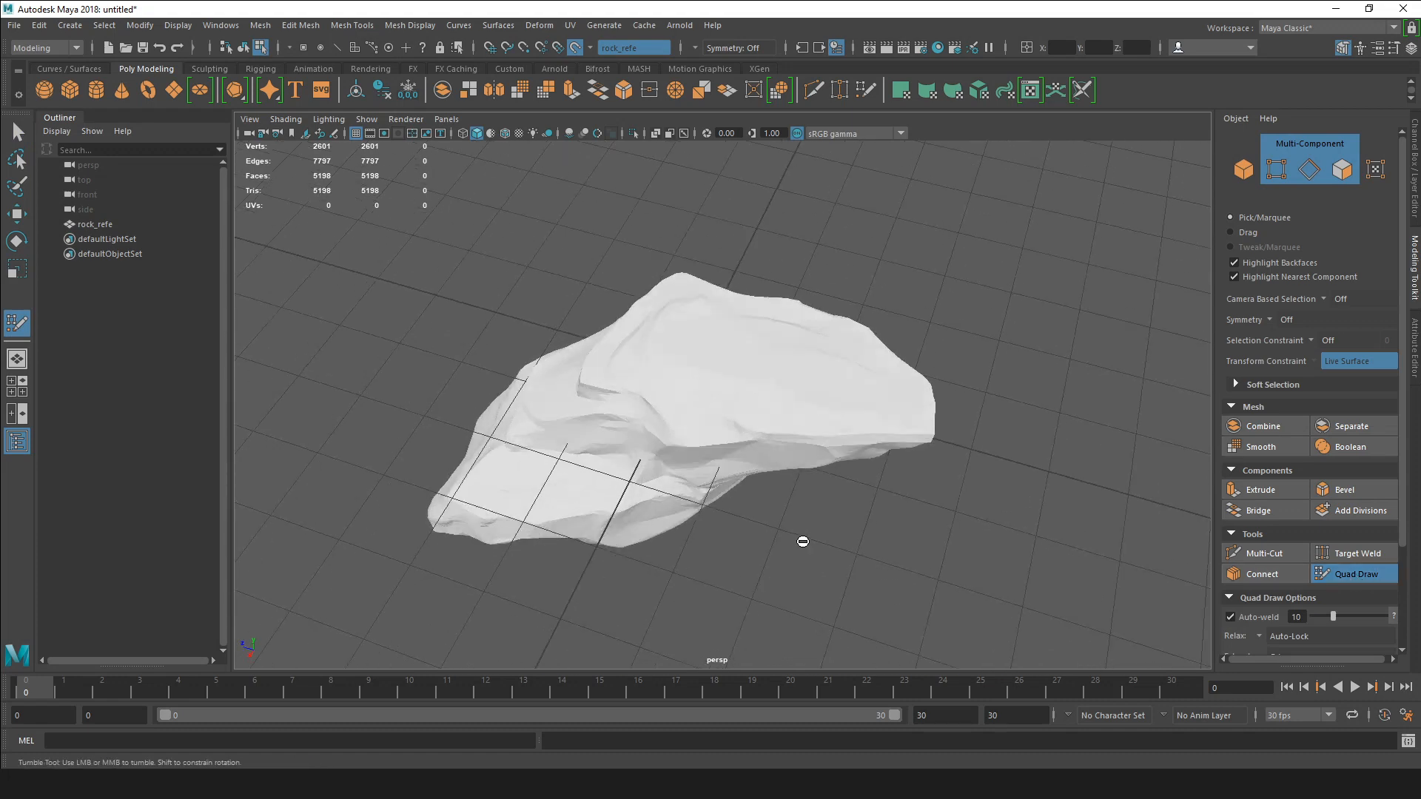
{"action": "middle_click_drag", "start_coordinate": [800, 538], "coordinate": [816, 552], "text": "alt"}
{"action": "scroll", "coordinate": [728, 408], "scroll_direction": "up", "scroll_amount": 3}
{"action": "left_click_drag", "start_coordinate": [762, 397], "coordinate": [720, 375], "text": "alt"}
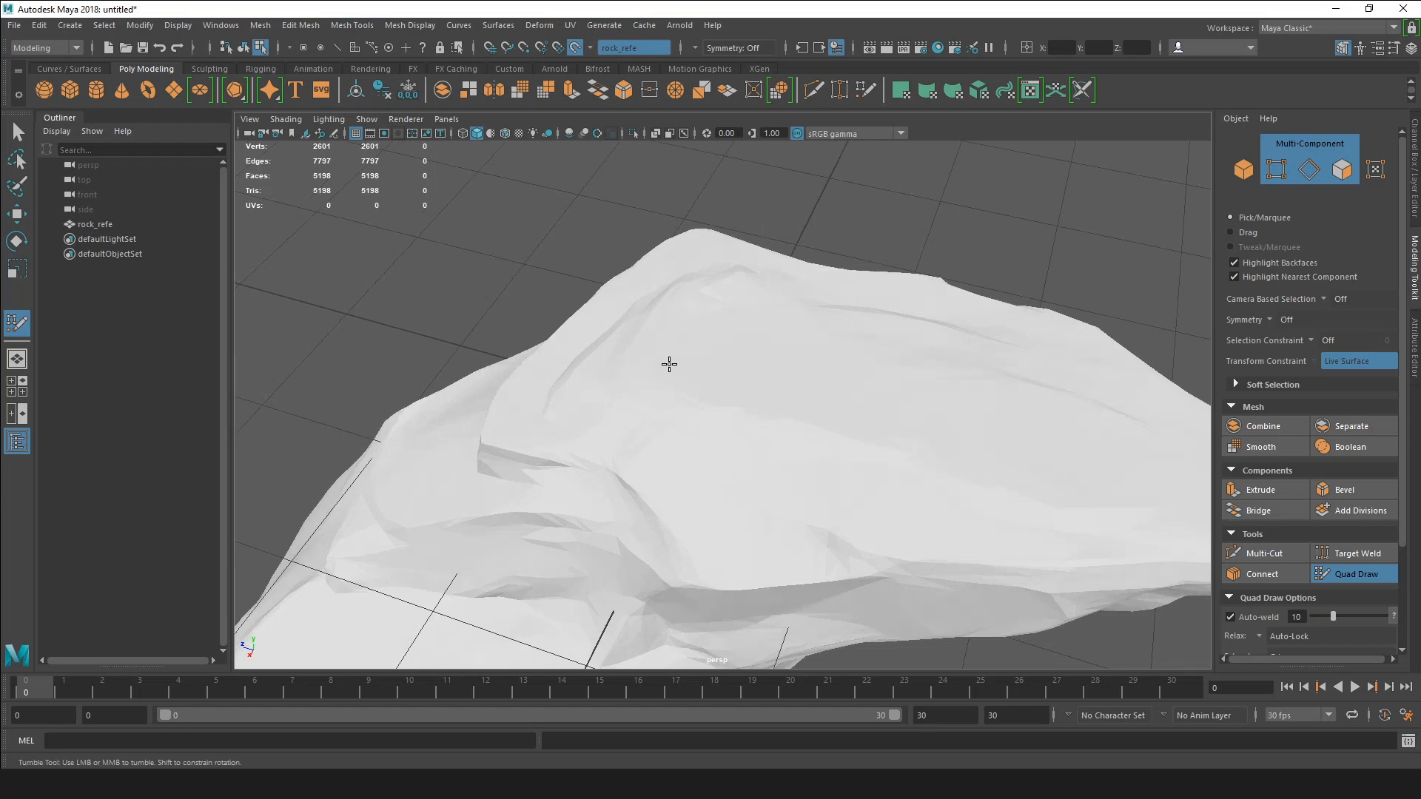
{"action": "left_click", "coordinate": [669, 364]}
{"action": "mouse_move", "coordinate": [736, 447]}
{"action": "left_mouse_down", "text": "alt"}
{"action": "mouse_move", "coordinate": [695, 413]}
{"action": "mouse_move", "coordinate": [726, 439]}
{"action": "left_mouse_up", "text": "alt"}
{"action": "left_click", "coordinate": [697, 312]}
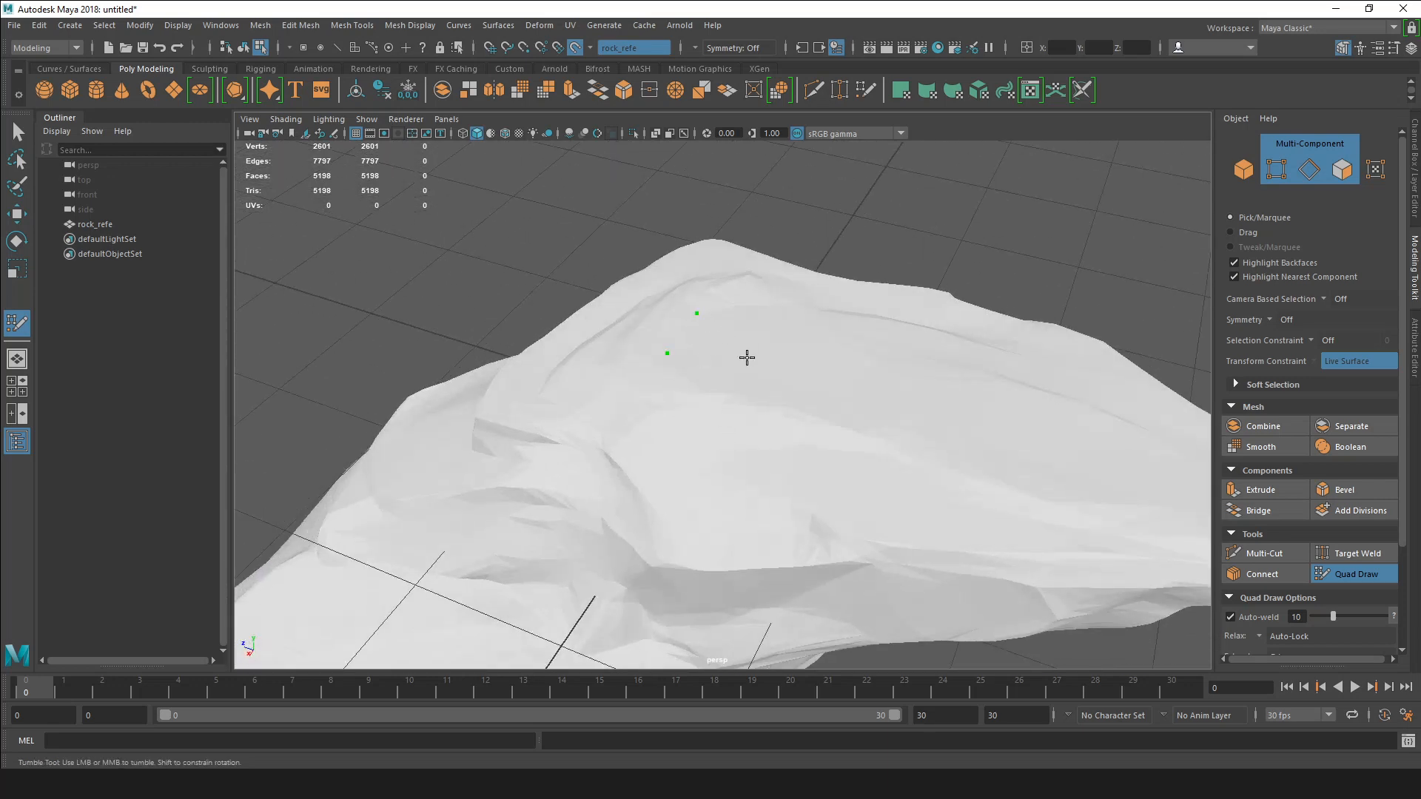
{"action": "left_click", "coordinate": [760, 331]}
{"action": "left_click", "coordinate": [736, 378]}
{"action": "middle_click_drag", "start_coordinate": [778, 394], "coordinate": [774, 393], "text": "alt"}
{"action": "left_click_drag", "start_coordinate": [774, 393], "coordinate": [748, 409], "text": "alt"}
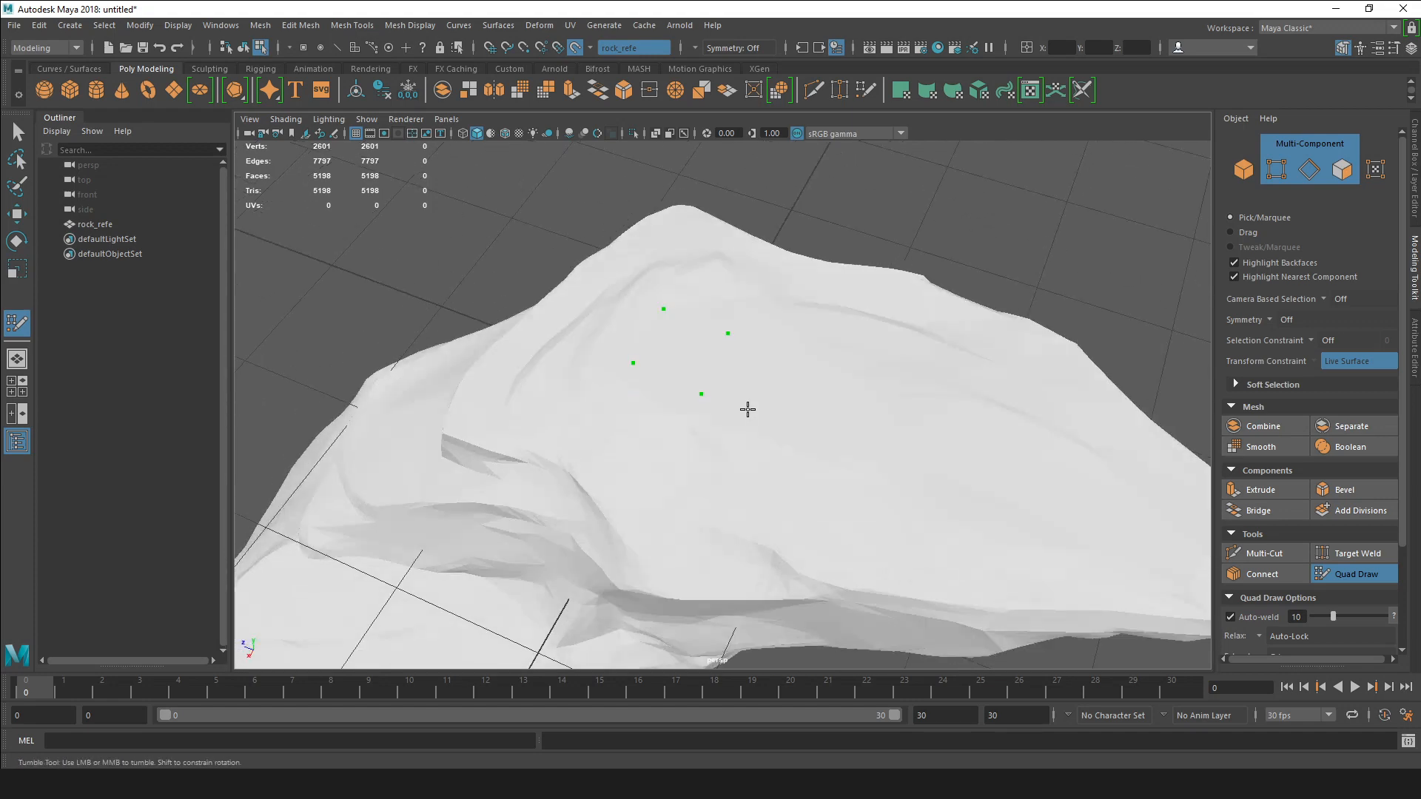
{"action": "left_click", "coordinate": [692, 359], "text": "shift"}
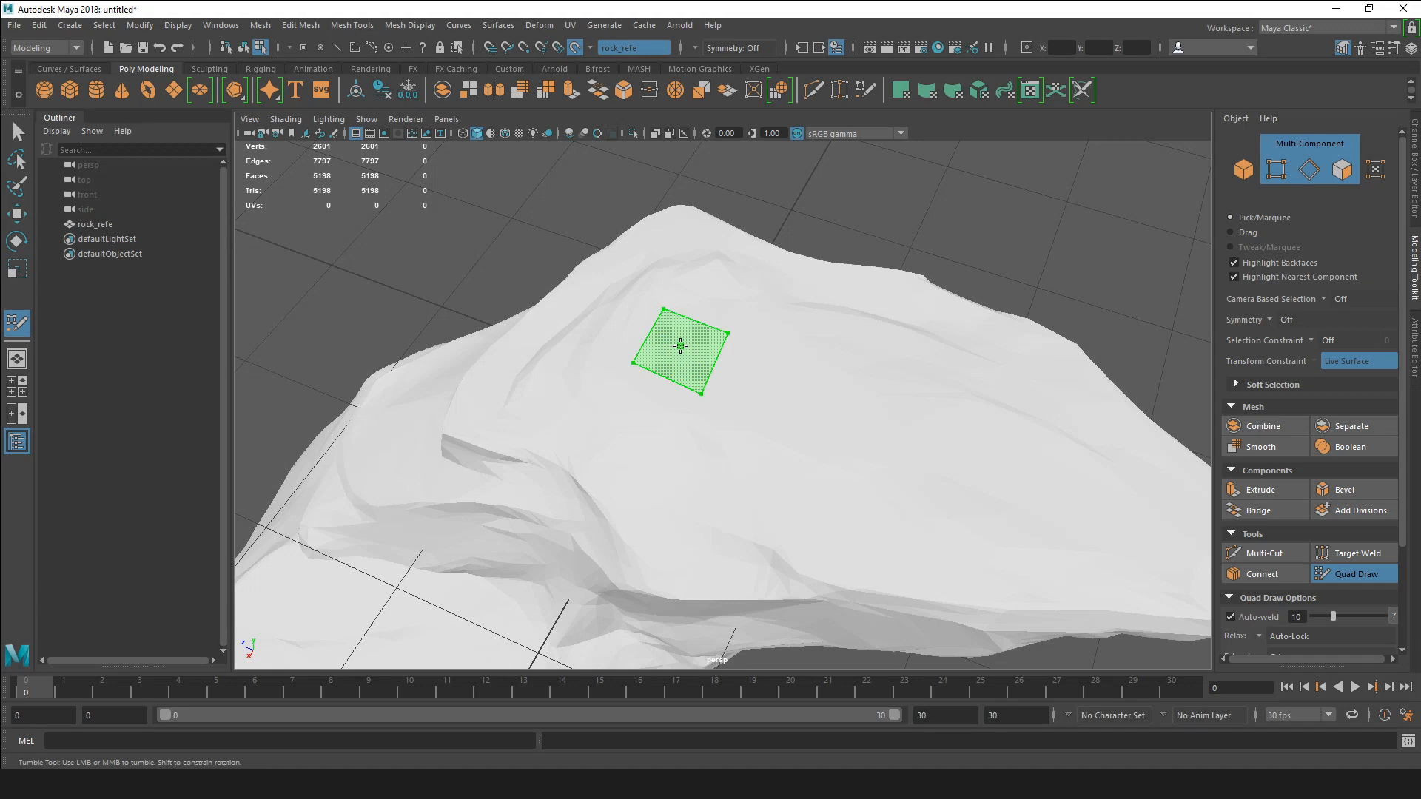
{"action": "left_click", "coordinate": [680, 346], "text": "shift"}
Place six more points in two rows beside the first quad and fill three adjoining quads.
{"action": "mouse_move", "coordinate": [777, 460]}
{"action": "left_mouse_down", "text": "alt"}
{"action": "mouse_move", "coordinate": [737, 350]}
{"action": "mouse_move", "coordinate": [754, 406]}
{"action": "mouse_move", "coordinate": [815, 441]}
{"action": "mouse_move", "coordinate": [786, 453]}
{"action": "mouse_move", "coordinate": [701, 407]}
{"action": "left_mouse_up", "text": "alt"}
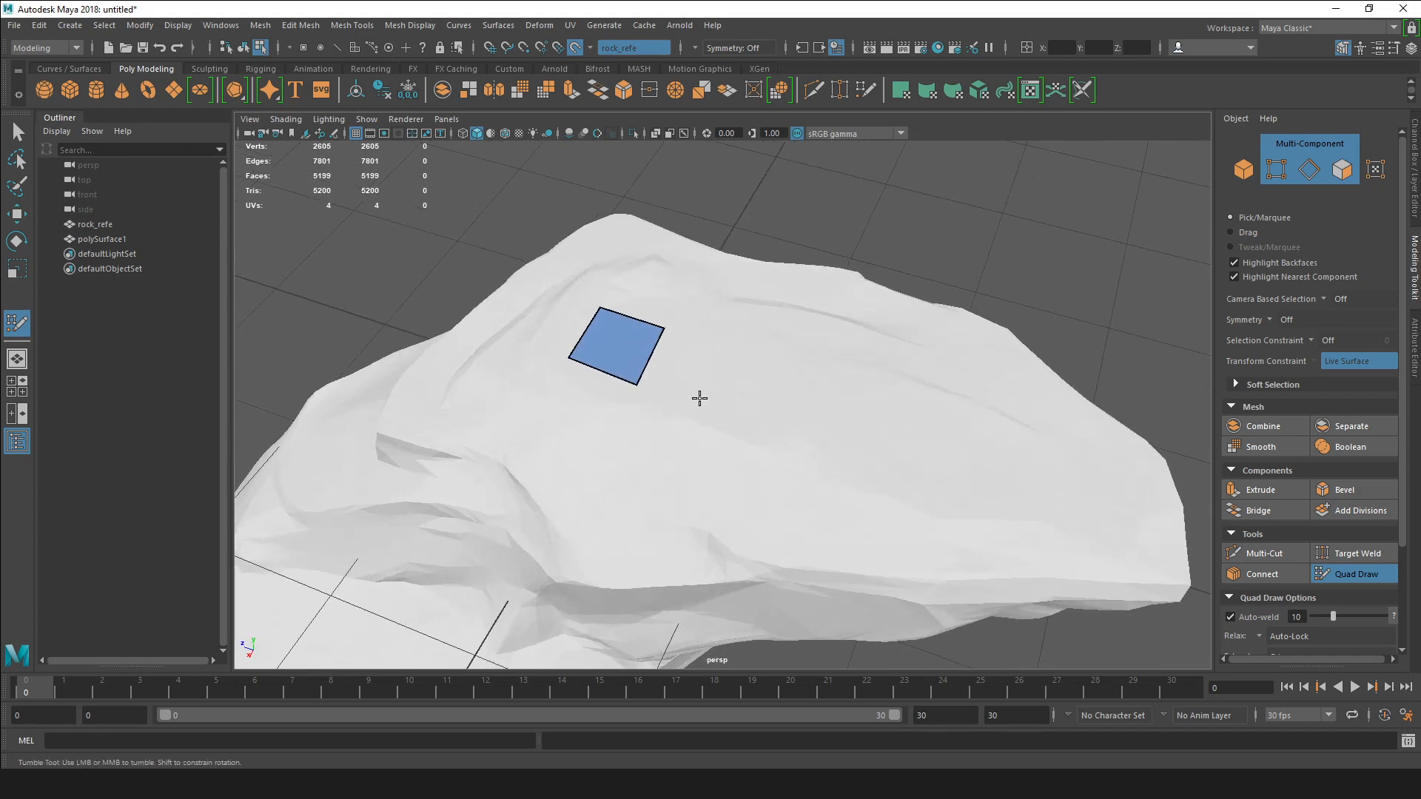
{"action": "left_click", "coordinate": [700, 398]}
{"action": "left_click", "coordinate": [719, 346]}
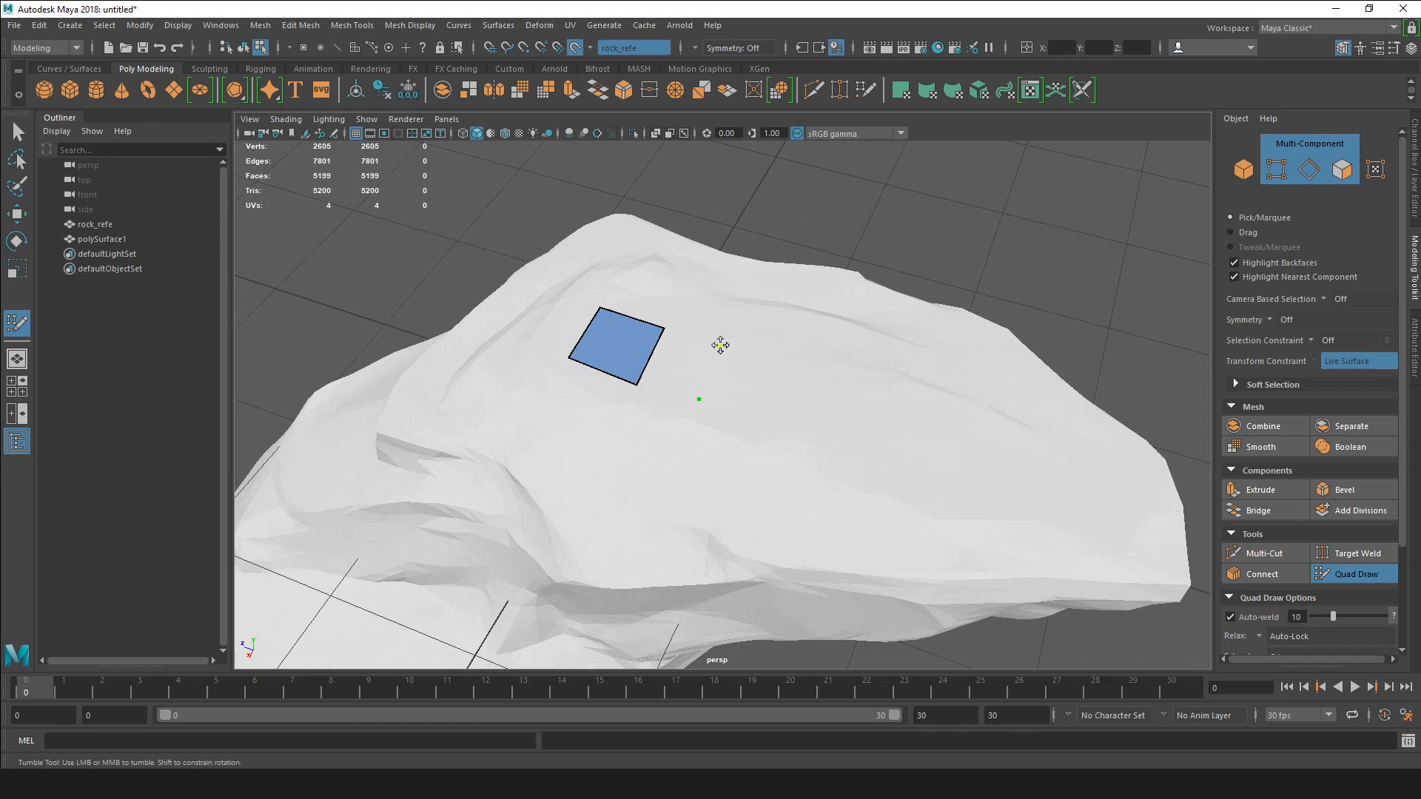
{"action": "left_click", "coordinate": [767, 417]}
{"action": "left_click", "coordinate": [787, 364]}
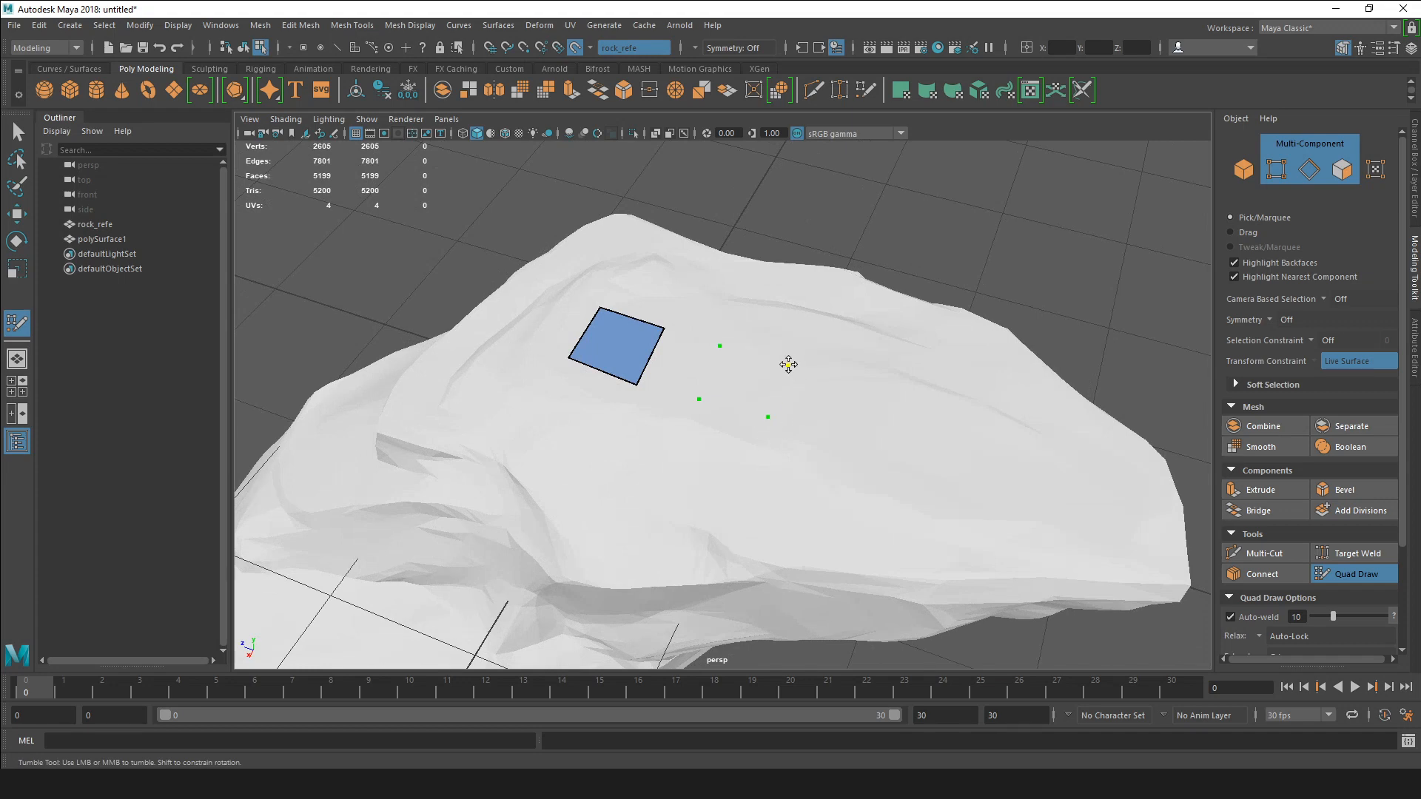
{"action": "left_click", "coordinate": [832, 442]}
{"action": "left_click", "coordinate": [856, 384]}
{"action": "key", "text": "shift"}
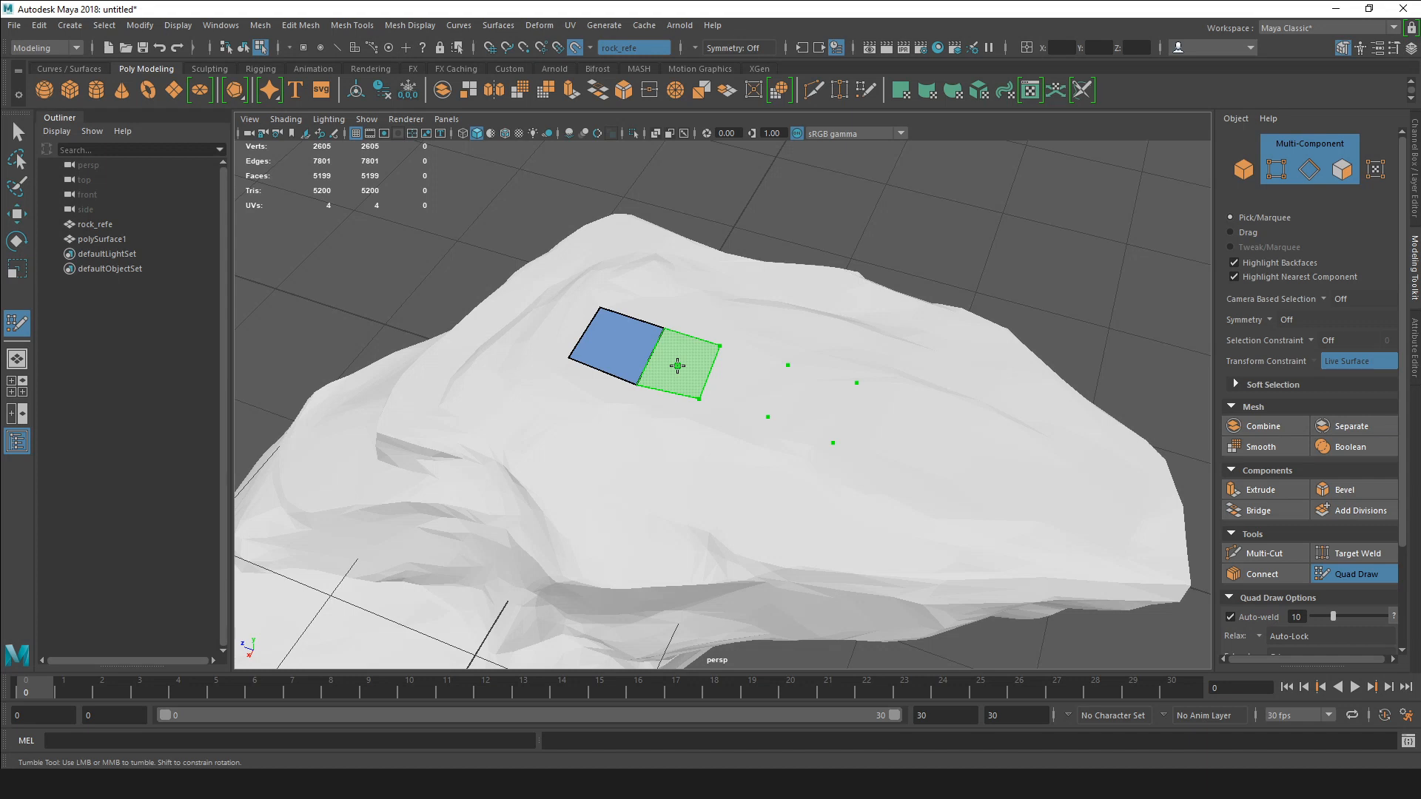
{"action": "left_click", "coordinate": [677, 366], "text": "shift"}
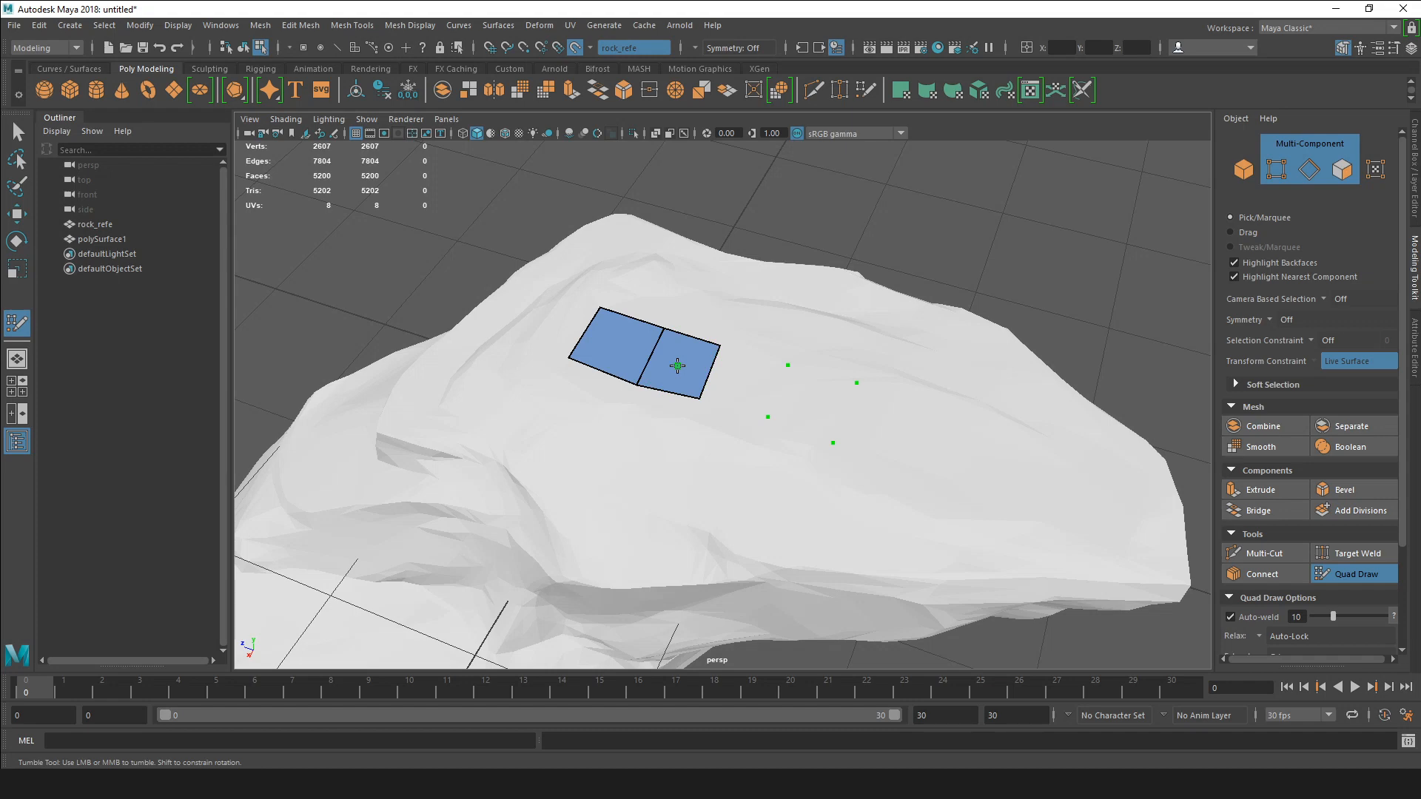
{"action": "left_click", "coordinate": [743, 382], "text": "shift"}
{"action": "left_click", "coordinate": [813, 404], "text": "shift"}
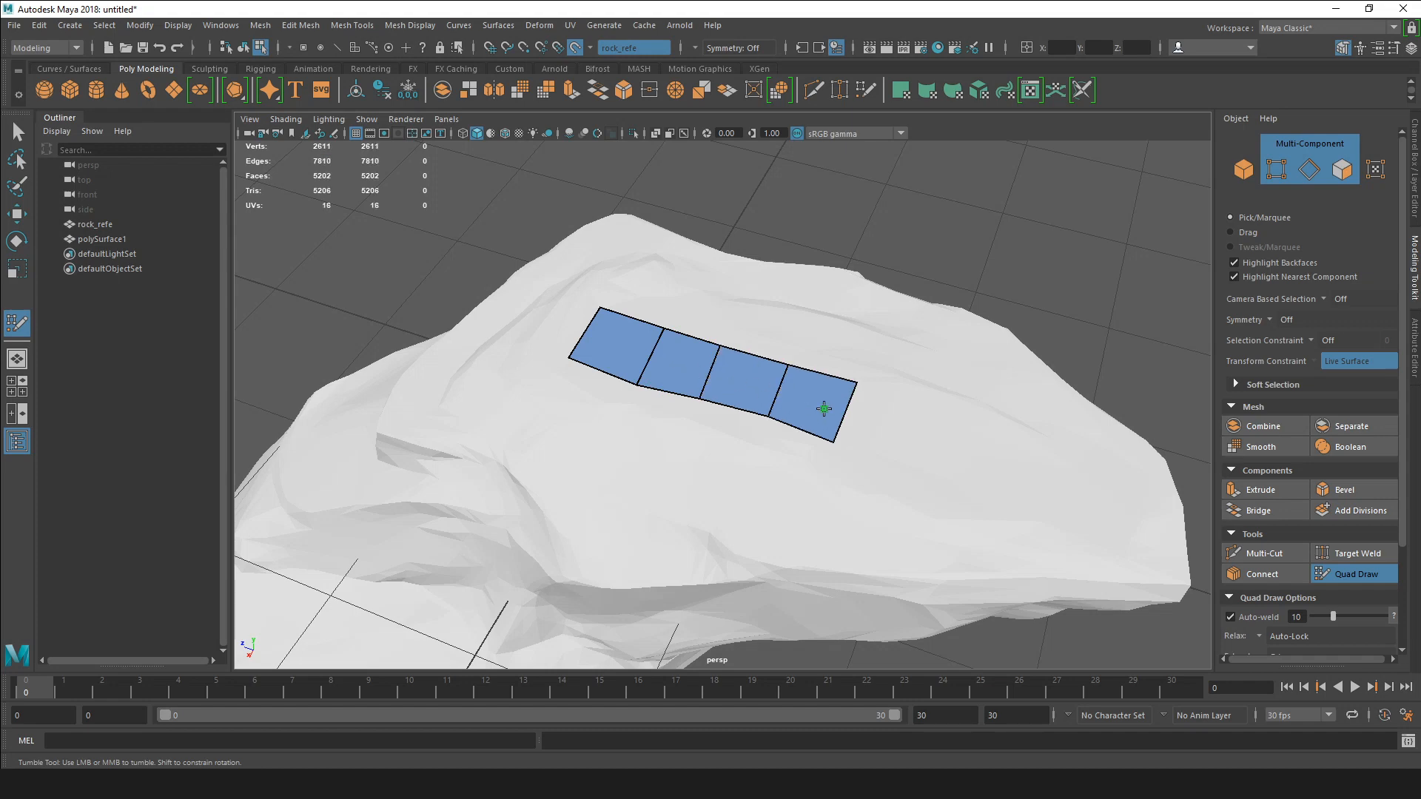
Continue the quad strip across the rock's upper surface with four more points and fill two further quads.
{"action": "left_click_drag", "start_coordinate": [861, 470], "coordinate": [825, 464], "text": "alt"}
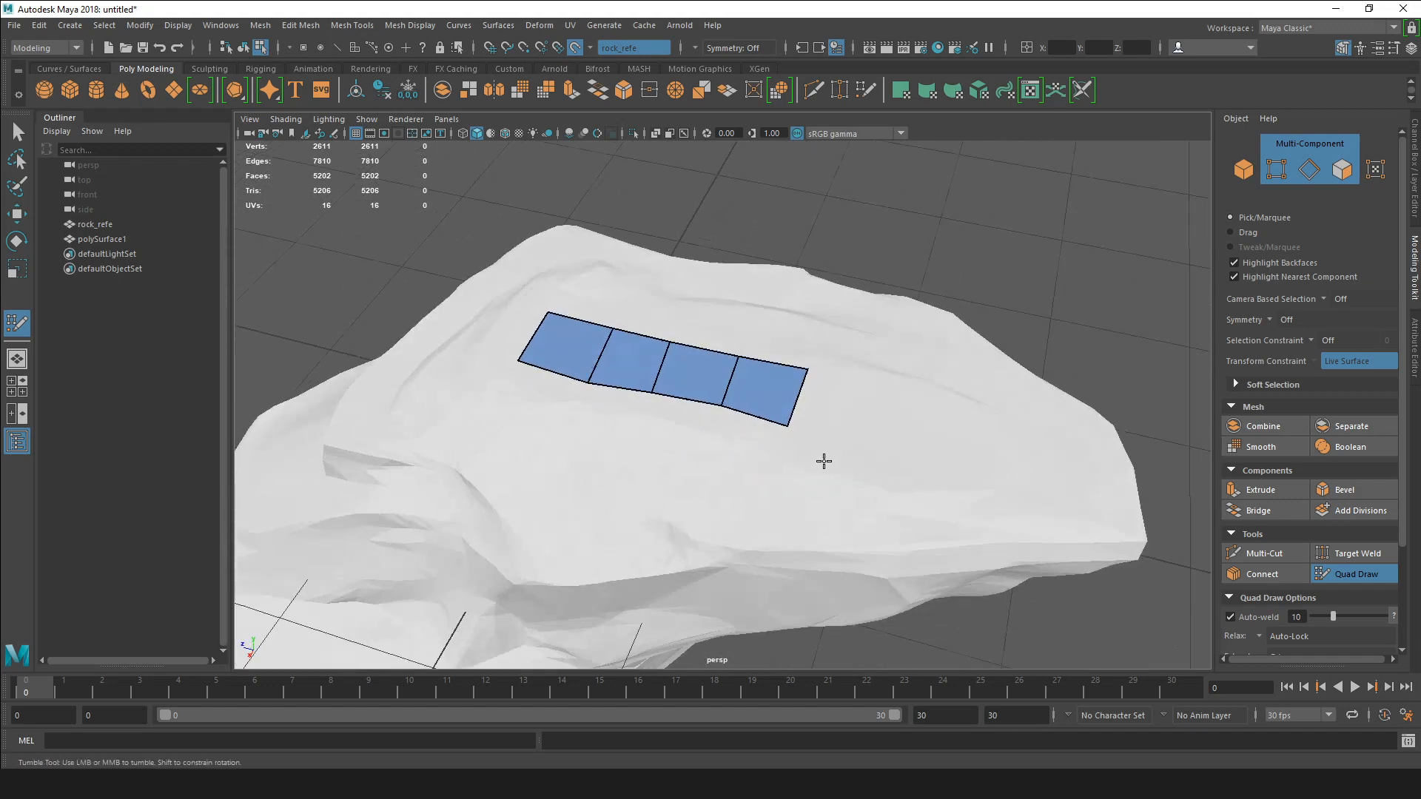
{"action": "left_click", "coordinate": [858, 446]}
{"action": "left_click", "coordinate": [876, 390]}
{"action": "left_click", "coordinate": [928, 466]}
{"action": "left_click", "coordinate": [944, 407]}
{"action": "left_click", "coordinate": [815, 403], "text": "shift"}
{"action": "left_click", "coordinate": [815, 404], "text": "shift"}
{"action": "left_click", "coordinate": [896, 424], "text": "shift"}
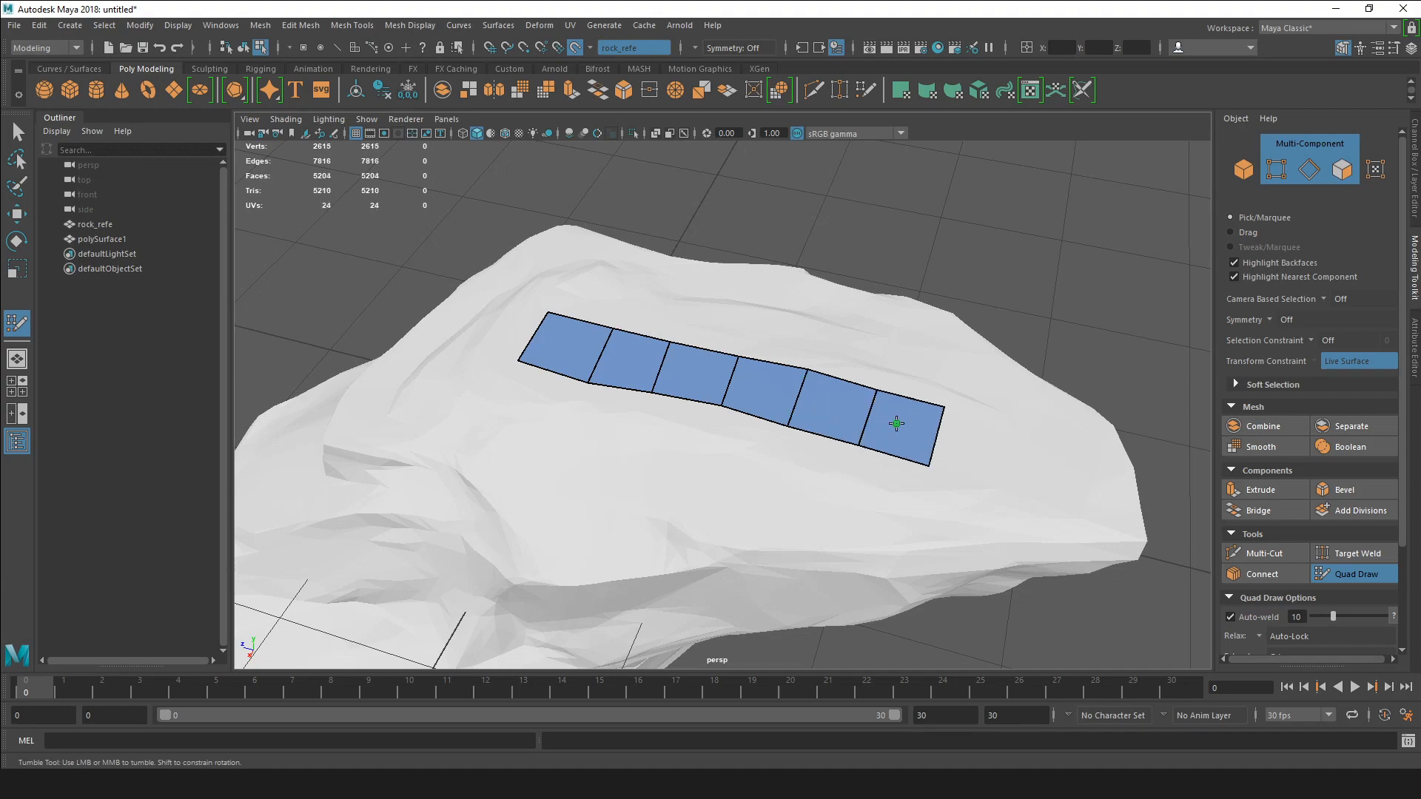
Extend the end edge of the quad strip by three more quads to the rock's far edge.
{"action": "mouse_move", "coordinate": [896, 424]}
{"action": "left_mouse_down", "text": "alt"}
{"action": "mouse_move", "coordinate": [849, 400]}
{"action": "mouse_move", "coordinate": [735, 403]}
{"action": "mouse_move", "coordinate": [863, 444]}
{"action": "mouse_move", "coordinate": [875, 486]}
{"action": "mouse_move", "coordinate": [909, 449]}
{"action": "left_mouse_up", "text": "alt"}
{"action": "scroll", "coordinate": [908, 450], "scroll_direction": "down", "scroll_amount": 2}
{"action": "middle_click_drag", "start_coordinate": [909, 451], "coordinate": [878, 467], "text": "alt"}
{"action": "mouse_move", "coordinate": [878, 467]}
{"action": "left_mouse_down", "text": "alt"}
{"action": "mouse_move", "coordinate": [836, 476]}
{"action": "mouse_move", "coordinate": [888, 510]}
{"action": "mouse_move", "coordinate": [875, 474]}
{"action": "mouse_move", "coordinate": [868, 497]}
{"action": "mouse_move", "coordinate": [885, 485]}
{"action": "mouse_move", "coordinate": [875, 479]}
{"action": "left_mouse_up", "text": "alt"}
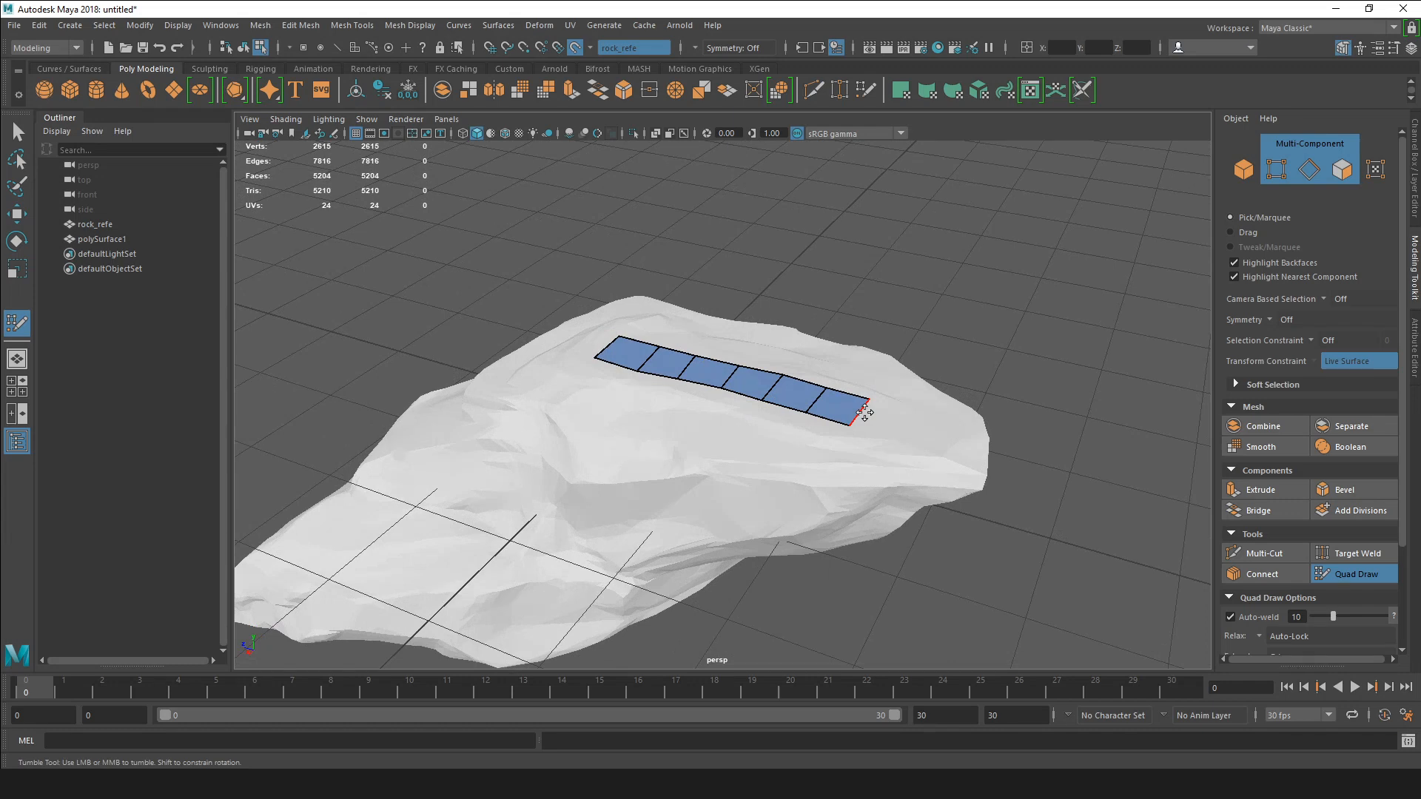
{"action": "key", "text": "Tab"}
{"action": "mouse_move", "coordinate": [863, 418]}
{"action": "left_mouse_down"}
{"action": "mouse_move", "coordinate": [962, 442]}
{"action": "mouse_move", "coordinate": [926, 454]}
{"action": "mouse_move", "coordinate": [957, 445]}
{"action": "mouse_move", "coordinate": [1000, 460]}
{"action": "left_mouse_up"}
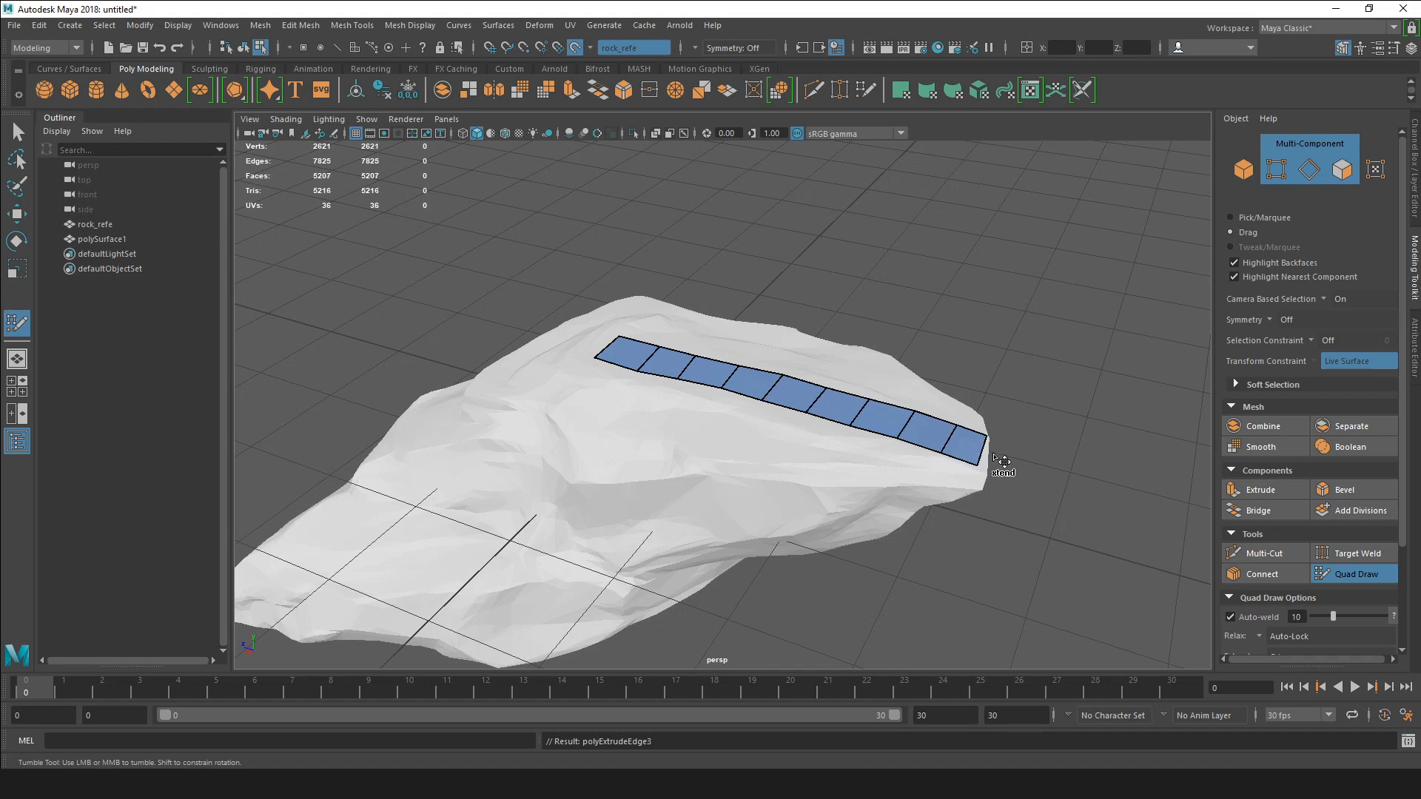
{"action": "left_click_drag", "start_coordinate": [840, 491], "coordinate": [842, 544], "text": "alt"}
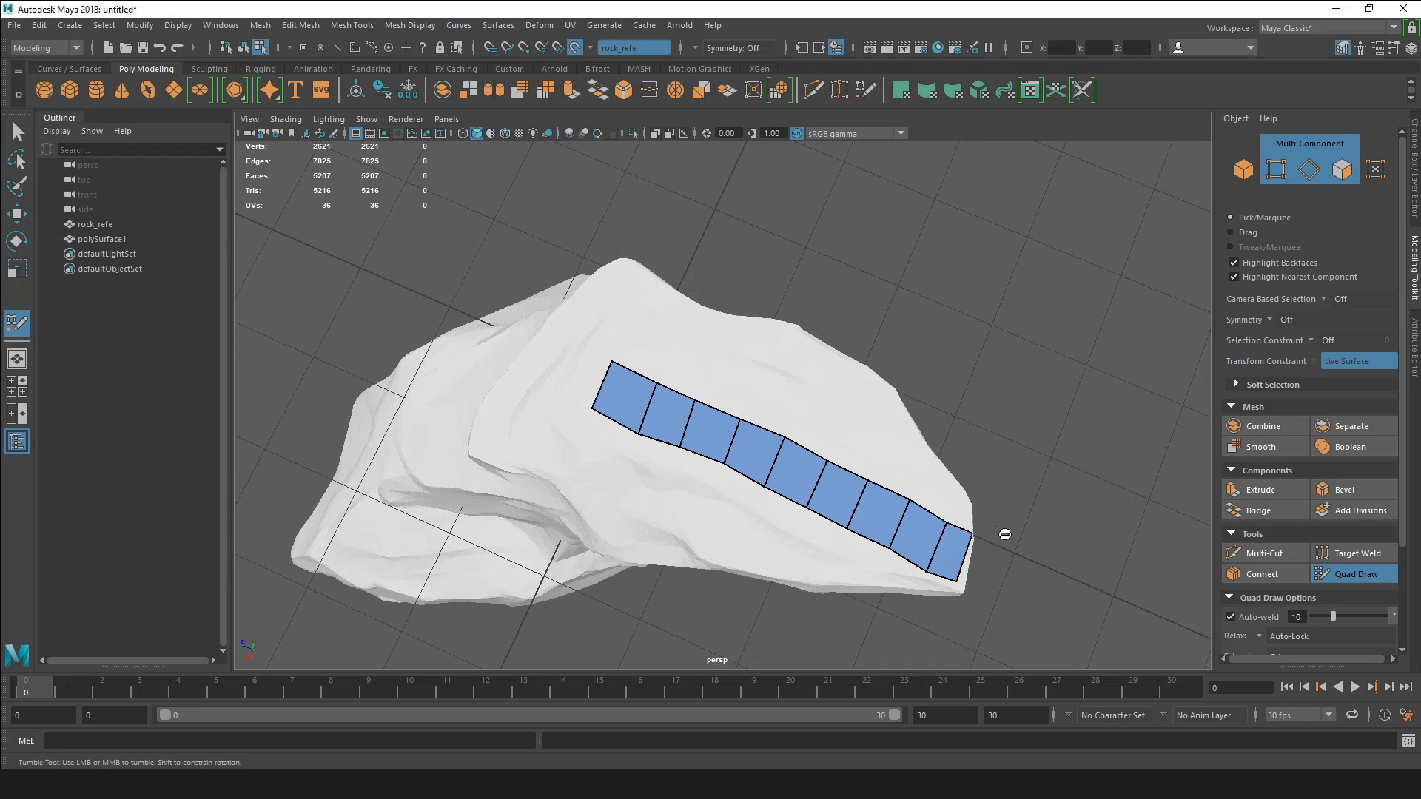
{"action": "left_click_drag", "start_coordinate": [1004, 533], "coordinate": [928, 490], "text": "alt"}
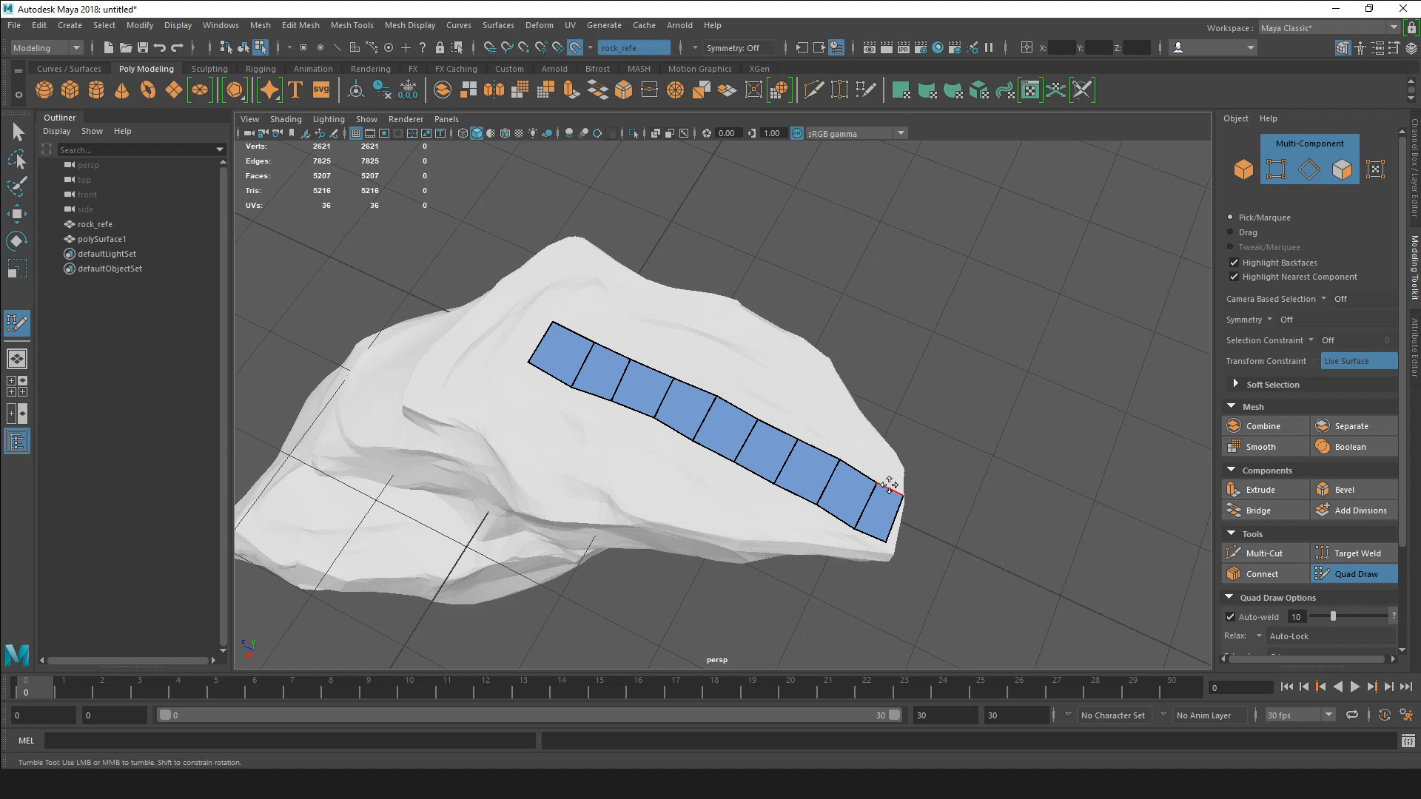
Extend both long borders of the quad strip outward by one full row of quads each.
{"action": "key", "text": "Tab"}
{"action": "left_click_drag", "start_coordinate": [896, 494], "coordinate": [898, 464]}
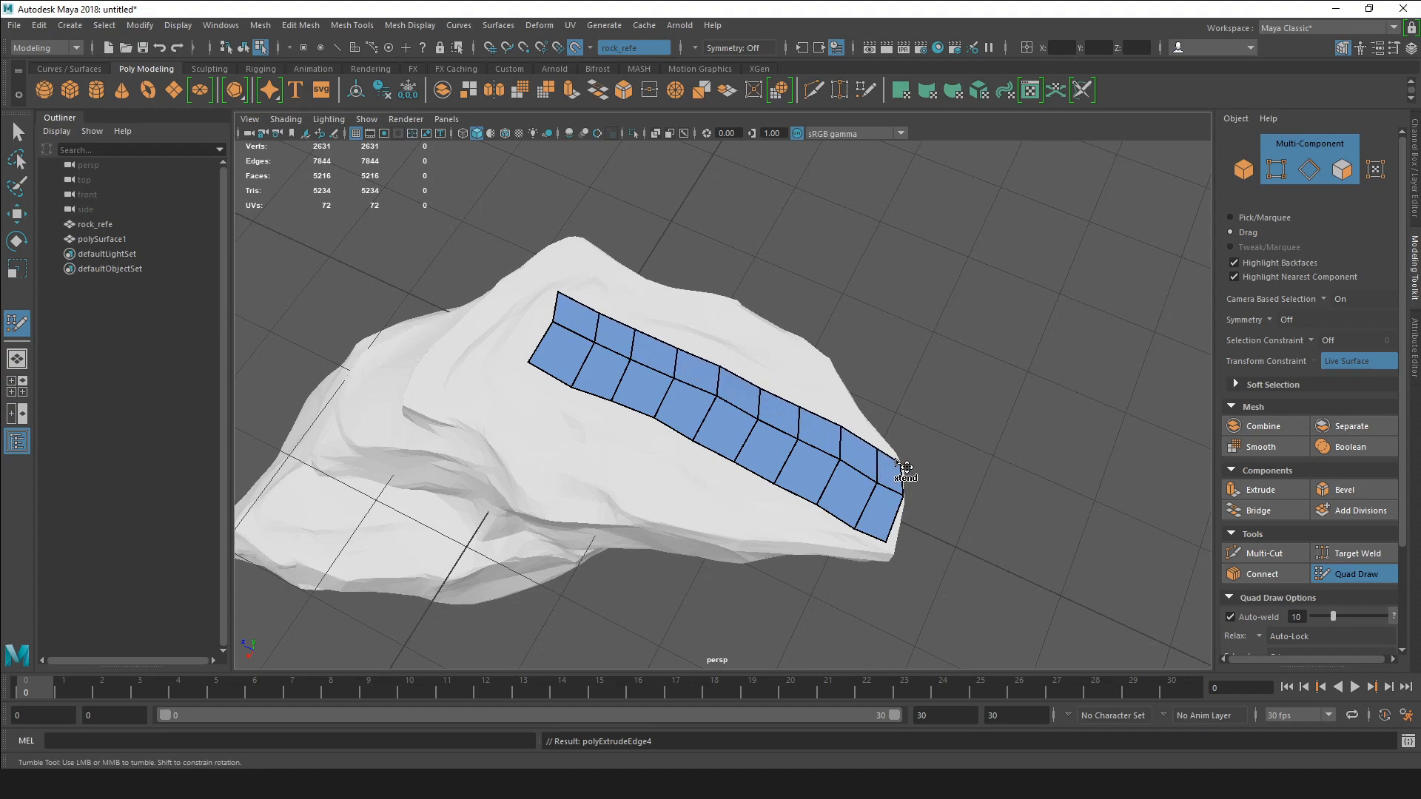
{"action": "mouse_move", "coordinate": [970, 492]}
{"action": "left_mouse_down", "text": "alt"}
{"action": "mouse_move", "coordinate": [910, 419]}
{"action": "mouse_move", "coordinate": [799, 440]}
{"action": "mouse_move", "coordinate": [897, 510]}
{"action": "mouse_move", "coordinate": [952, 479]}
{"action": "left_mouse_up", "text": "alt"}
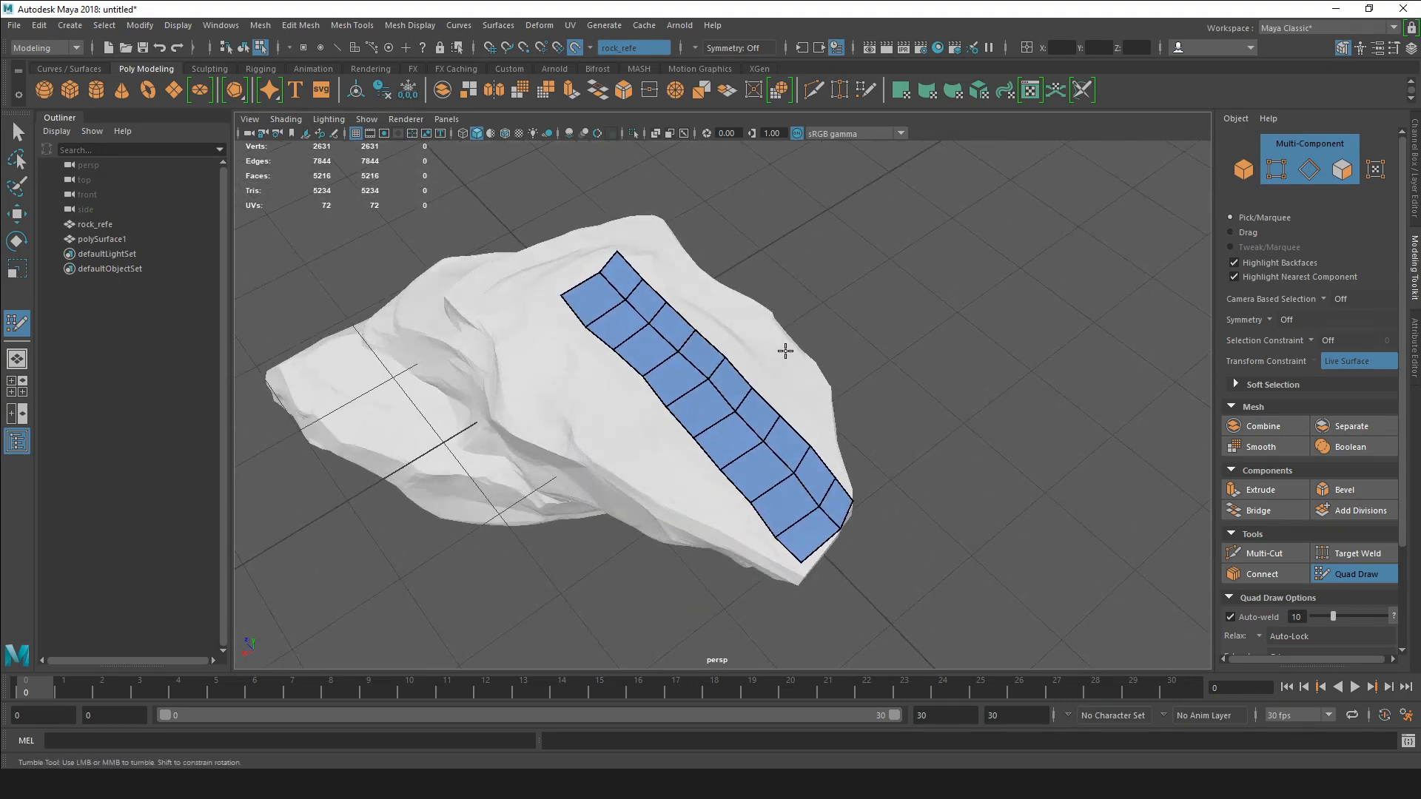
{"action": "left_click_drag", "start_coordinate": [786, 350], "coordinate": [870, 481], "text": "alt"}
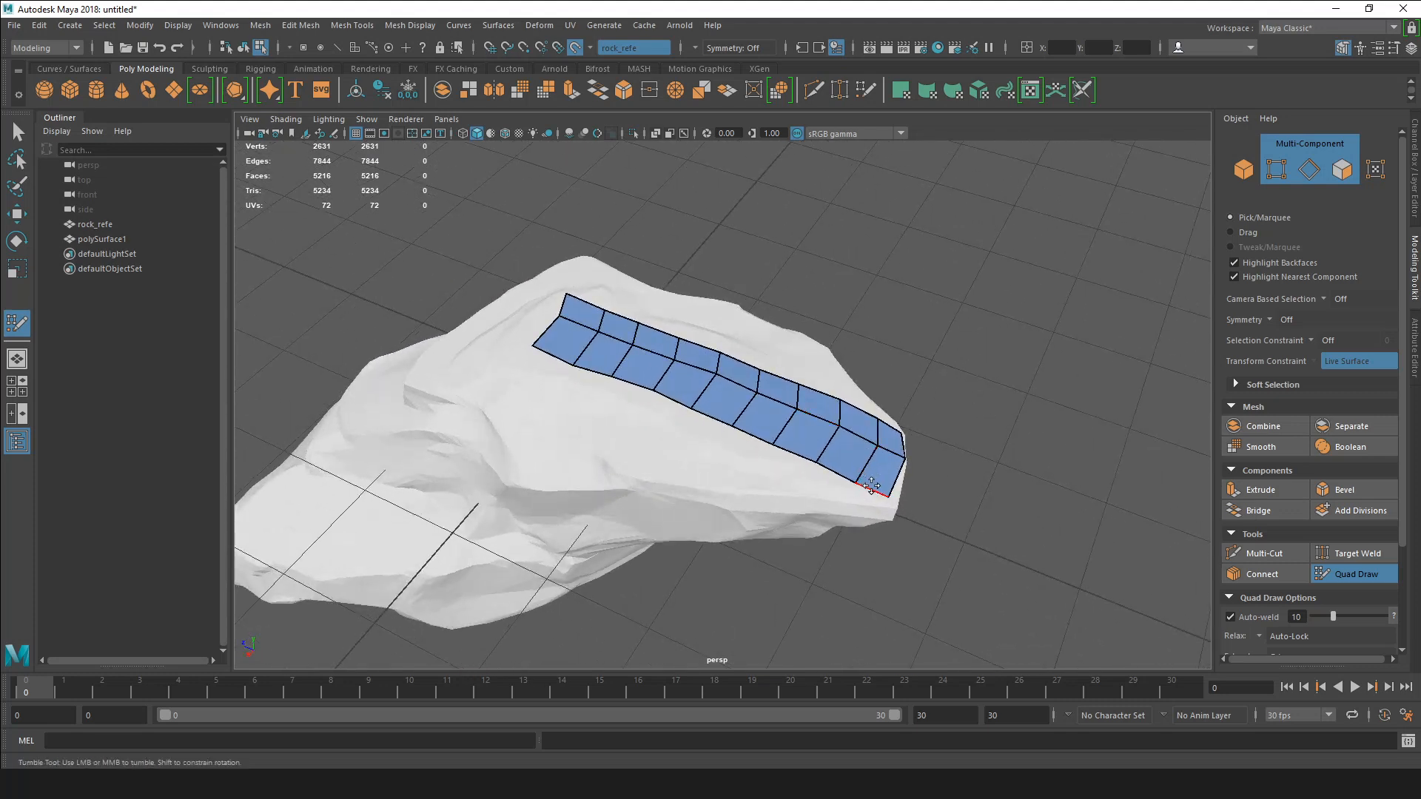
{"action": "key", "text": "Tab"}
{"action": "left_click_drag", "start_coordinate": [869, 489], "coordinate": [864, 504]}
Pull the lower border row's vertices outward across the rock to make its quads taller and more even.
{"action": "left_click_drag", "start_coordinate": [761, 491], "coordinate": [794, 508], "text": "alt"}
{"action": "left_click_drag", "start_coordinate": [696, 441], "coordinate": [683, 471]}
{"action": "left_click_drag", "start_coordinate": [661, 419], "coordinate": [581, 430]}
{"action": "left_click_drag", "start_coordinate": [558, 383], "coordinate": [546, 408]}
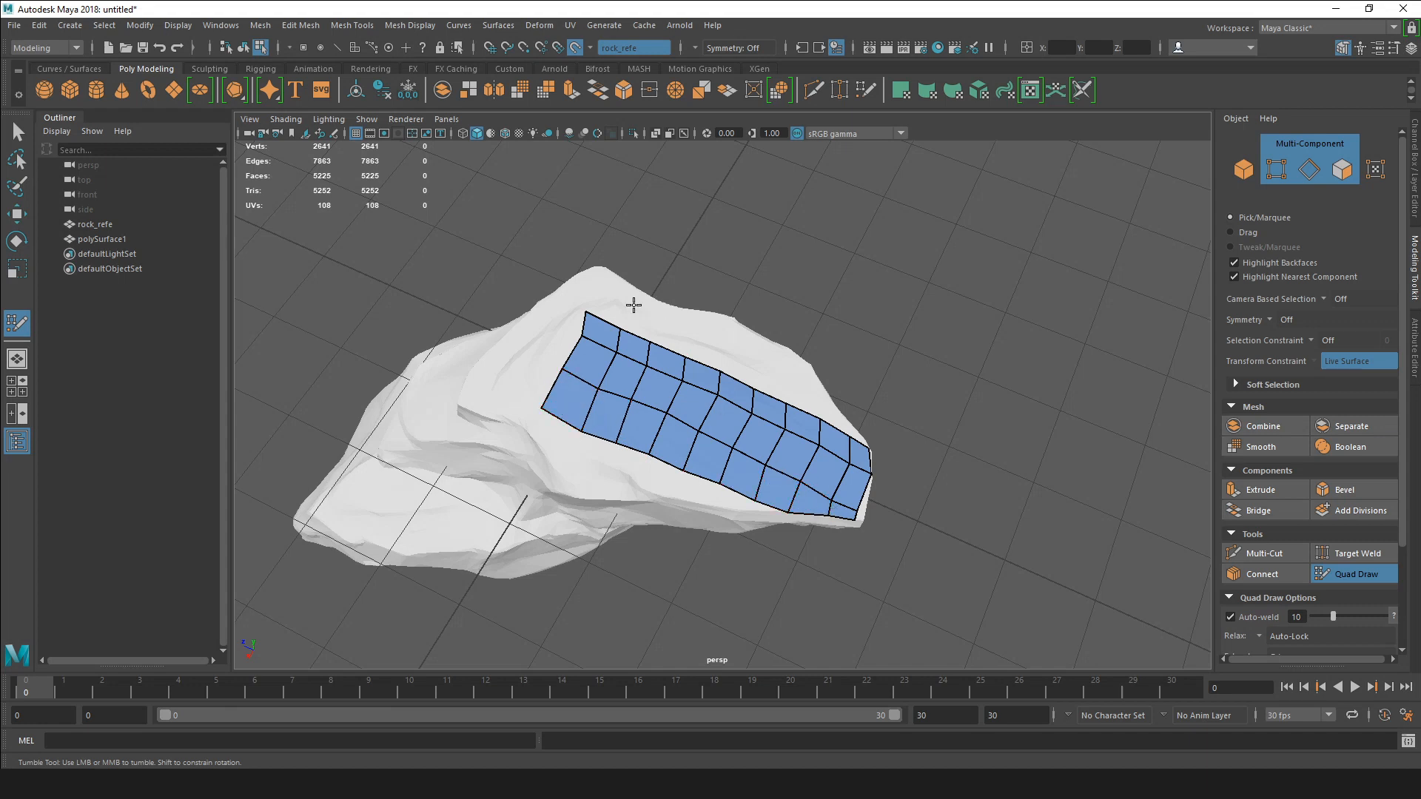
Move the vertices of the patch's upper border outward toward the rock's rim.
{"action": "left_click_drag", "start_coordinate": [592, 315], "coordinate": [814, 374]}
{"action": "left_click_drag", "start_coordinate": [811, 439], "coordinate": [777, 416], "text": "alt"}
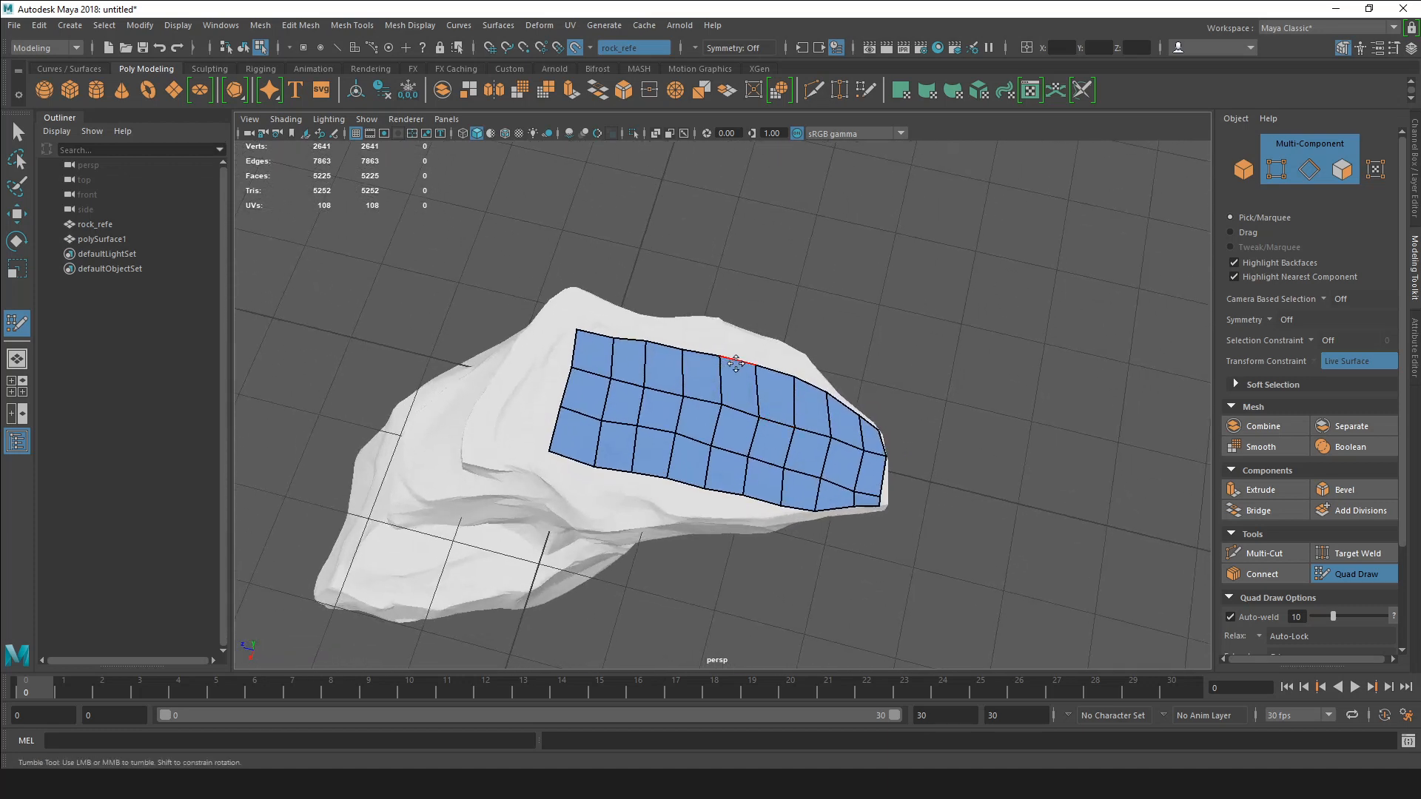
{"action": "left_click_drag", "start_coordinate": [733, 358], "coordinate": [814, 381]}
Reposition the vertices at the patch's peak end so its end column widens outward in evenly shaped quads.
{"action": "left_click_drag", "start_coordinate": [589, 351], "coordinate": [551, 340]}
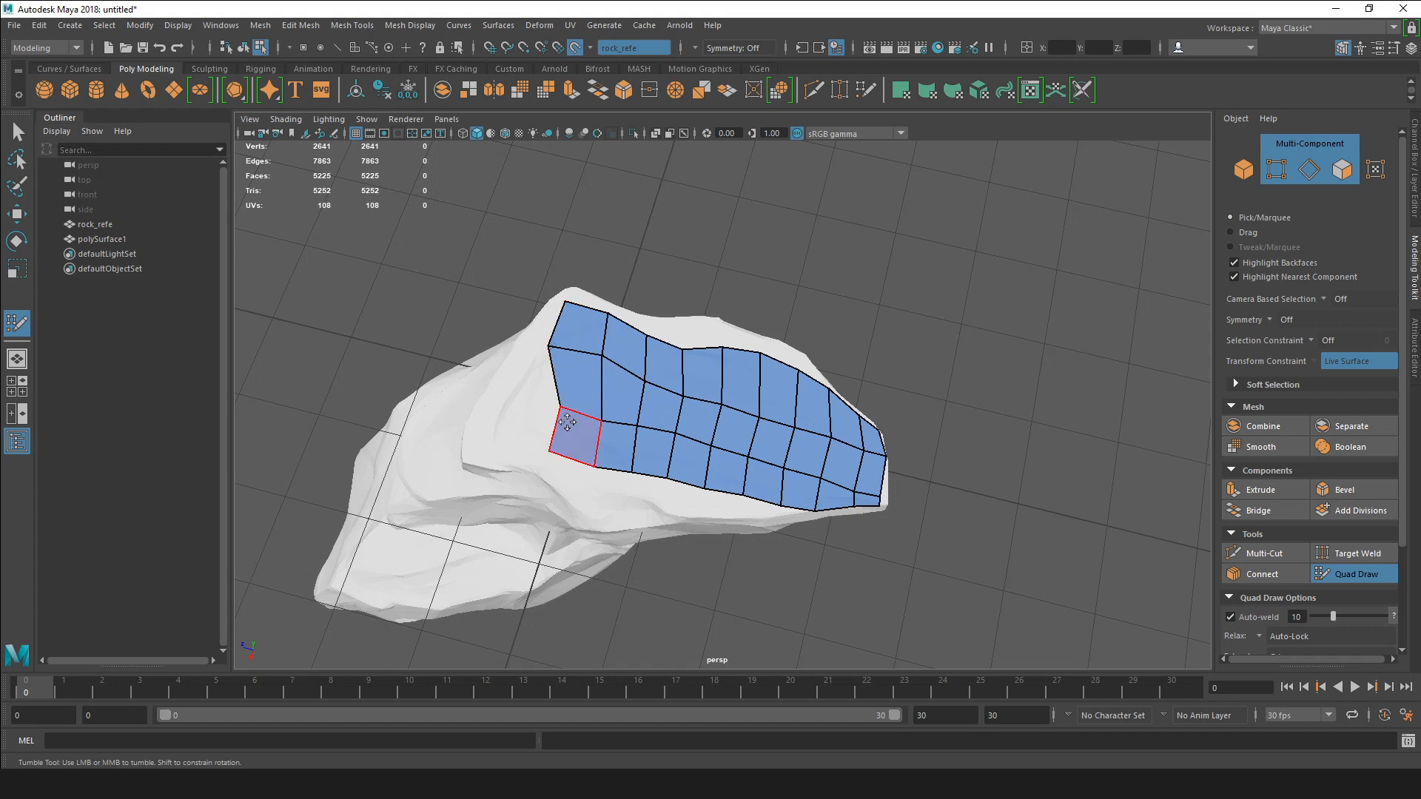
{"action": "left_click_drag", "start_coordinate": [565, 414], "coordinate": [543, 401]}
{"action": "left_click_drag", "start_coordinate": [550, 452], "coordinate": [516, 442]}
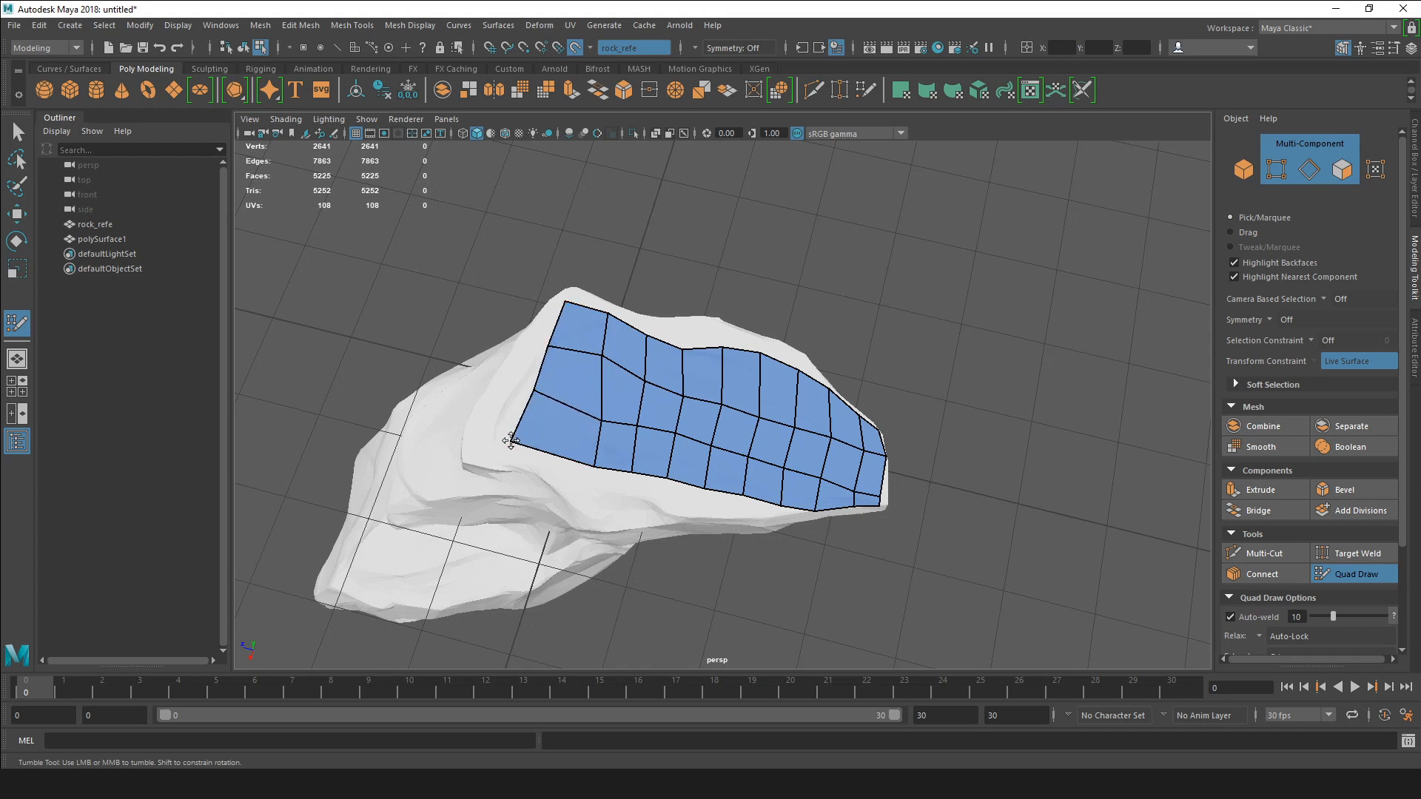
{"action": "left_click_drag", "start_coordinate": [595, 468], "coordinate": [587, 416]}
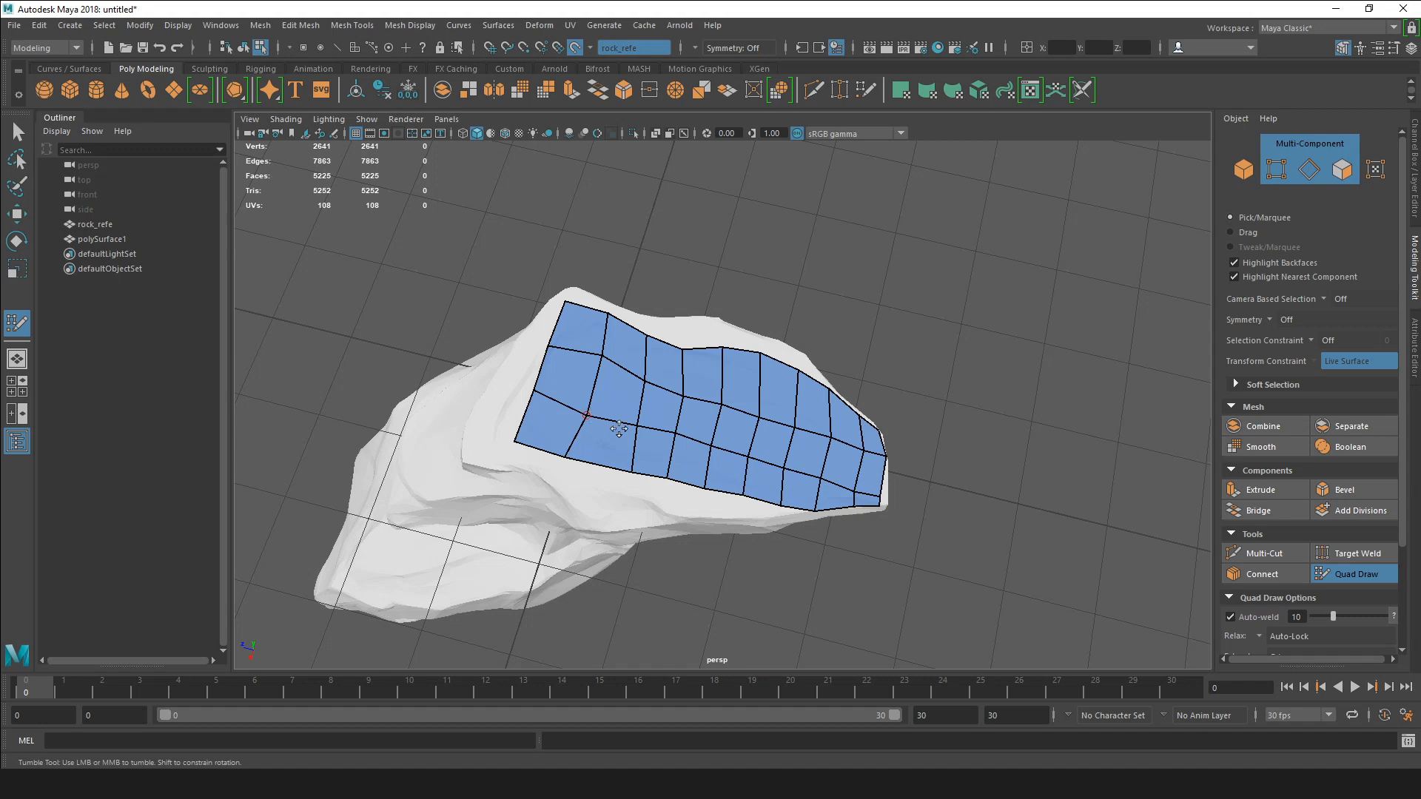
Place Quad Draw points below the middle of the patch's lower border and fill three adjoining quads.
{"action": "left_click", "coordinate": [631, 486]}
{"action": "key", "text": "ctrl+z"}
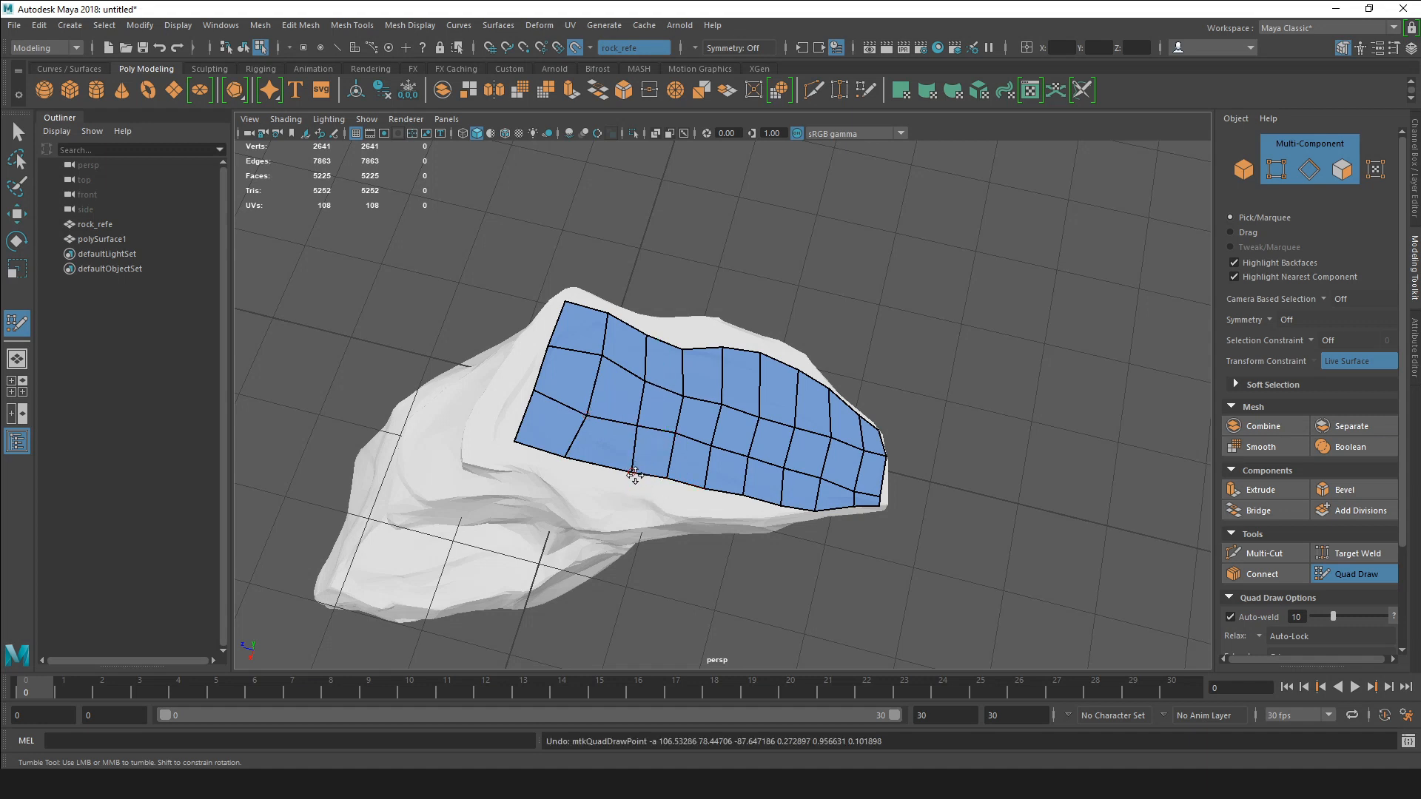
{"action": "left_click", "coordinate": [621, 495]}
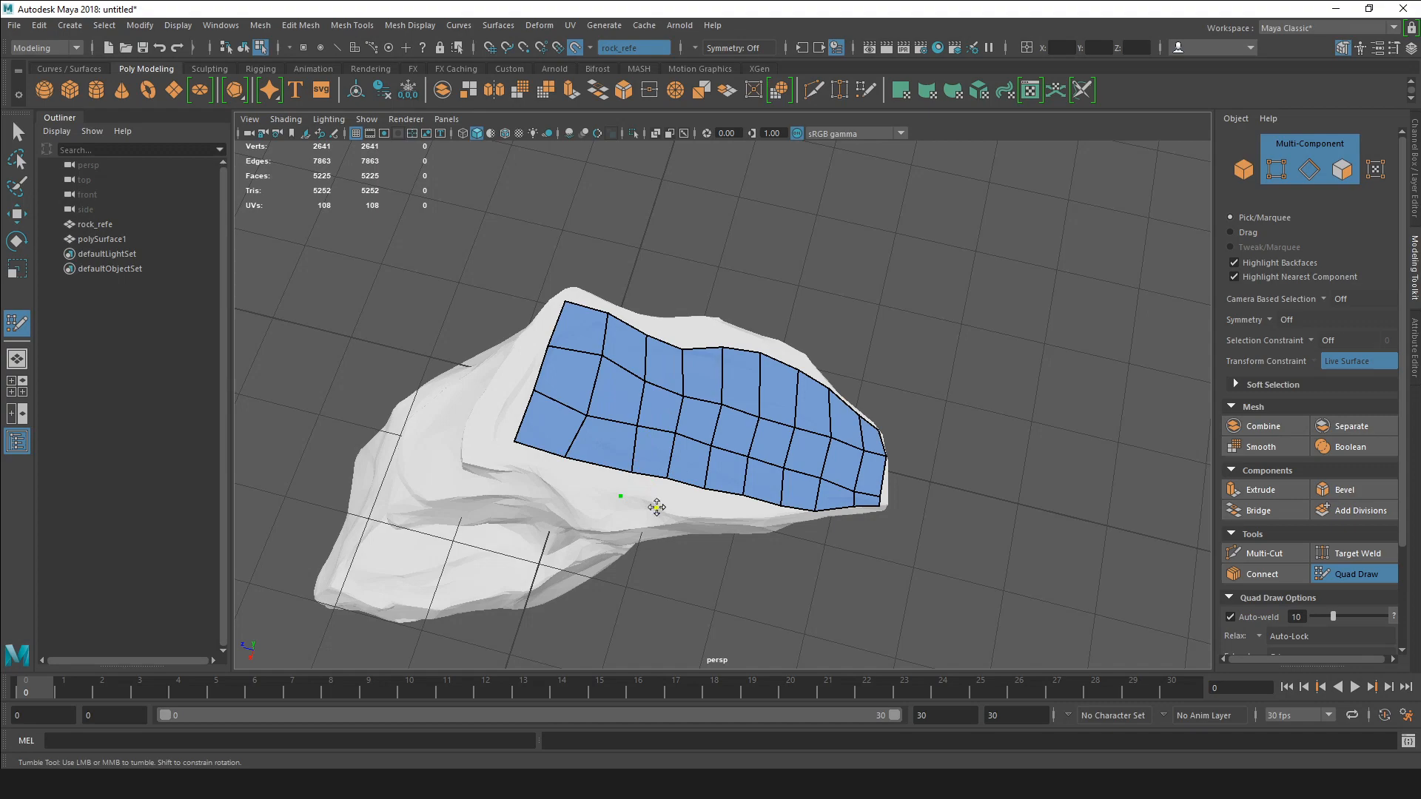
{"action": "left_click", "coordinate": [724, 506], "text": "shift"}
{"action": "left_click", "coordinate": [686, 498], "text": "shift"}
{"action": "left_click", "coordinate": [644, 490], "text": "shift"}
Insert four lengthwise edge loops through the rows of the quad patch.
{"action": "left_click_drag", "start_coordinate": [707, 467], "coordinate": [667, 411], "text": "alt"}
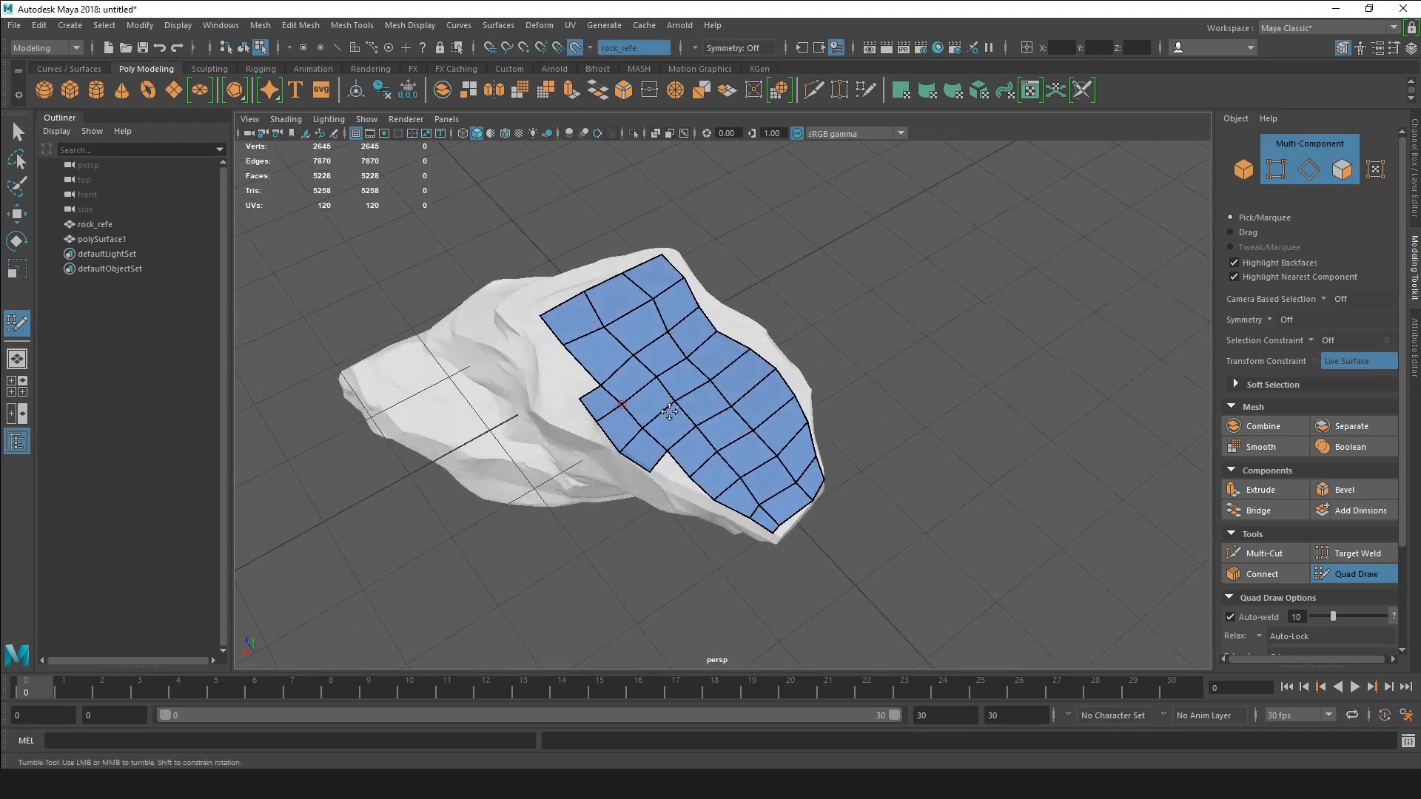
{"action": "right_click_drag", "start_coordinate": [667, 411], "coordinate": [739, 425], "text": "alt"}
{"action": "middle_click_drag", "start_coordinate": [739, 426], "coordinate": [646, 425], "text": "alt"}
{"action": "left_click_drag", "start_coordinate": [646, 425], "coordinate": [659, 404], "text": "alt"}
{"action": "middle_click_drag", "start_coordinate": [643, 418], "coordinate": [736, 388], "text": "alt"}
{"action": "right_click_drag", "start_coordinate": [710, 396], "coordinate": [765, 407], "text": "alt"}
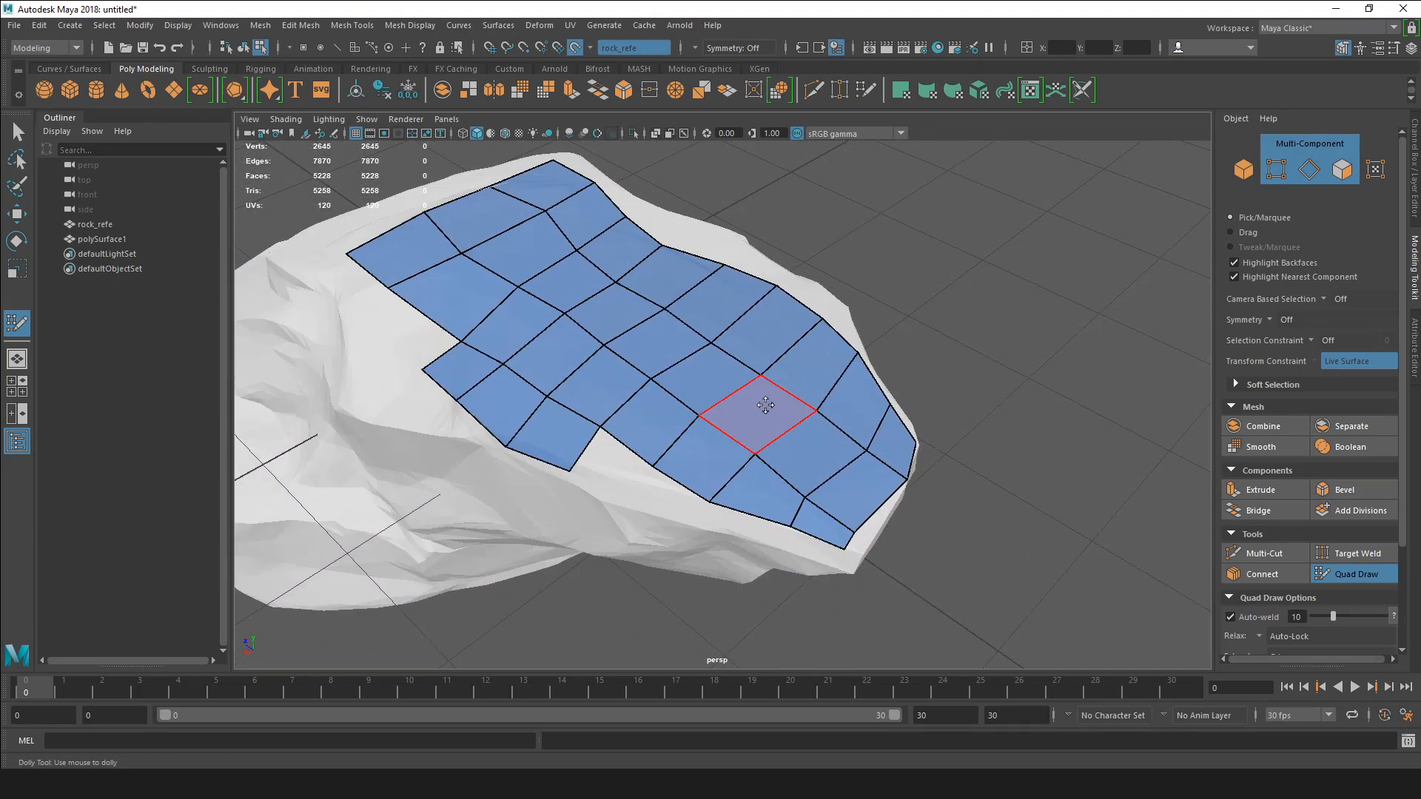
{"action": "middle_click_drag", "start_coordinate": [765, 406], "coordinate": [753, 421], "text": "alt"}
{"action": "left_click_drag", "start_coordinate": [619, 388], "coordinate": [647, 351], "text": "alt"}
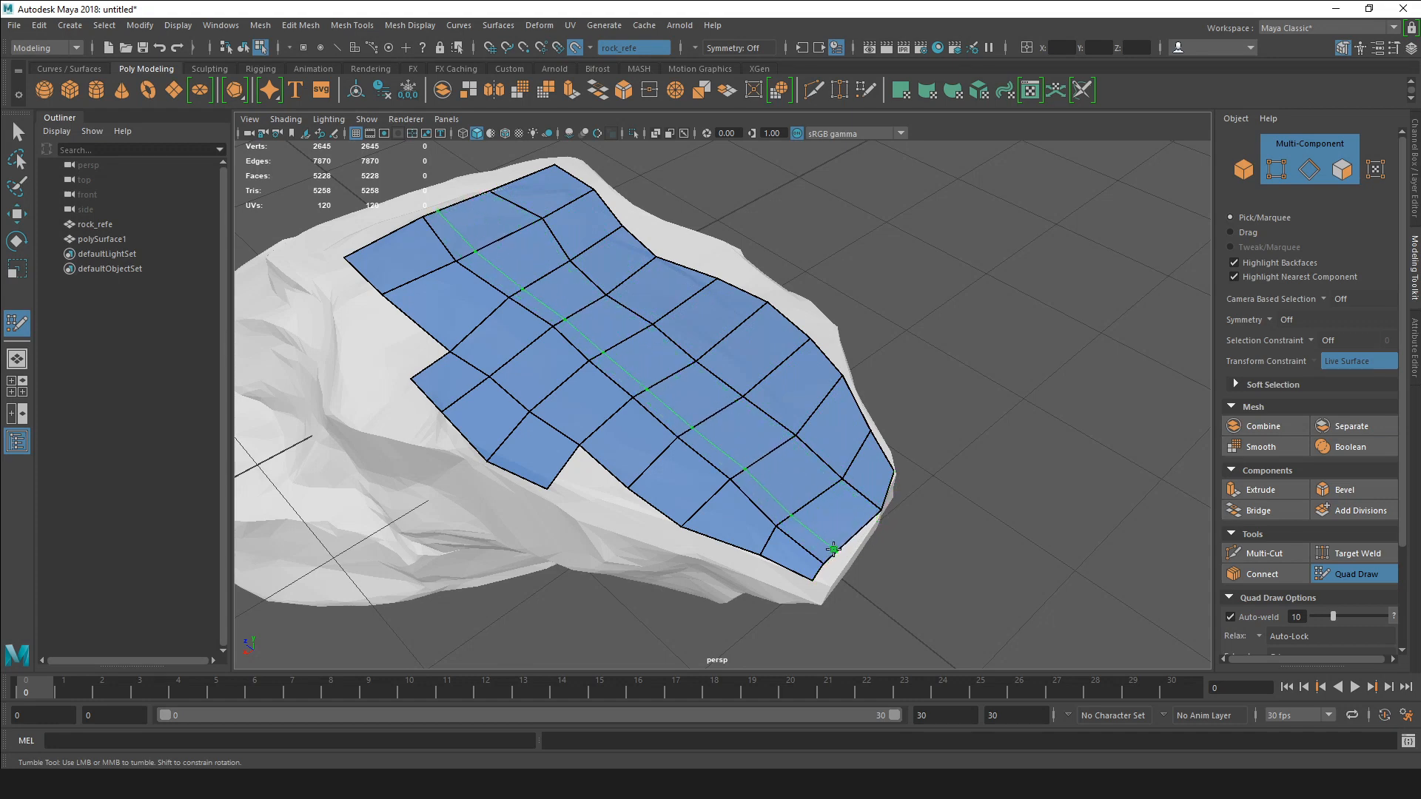
{"action": "left_click", "coordinate": [833, 551], "text": "ctrl"}
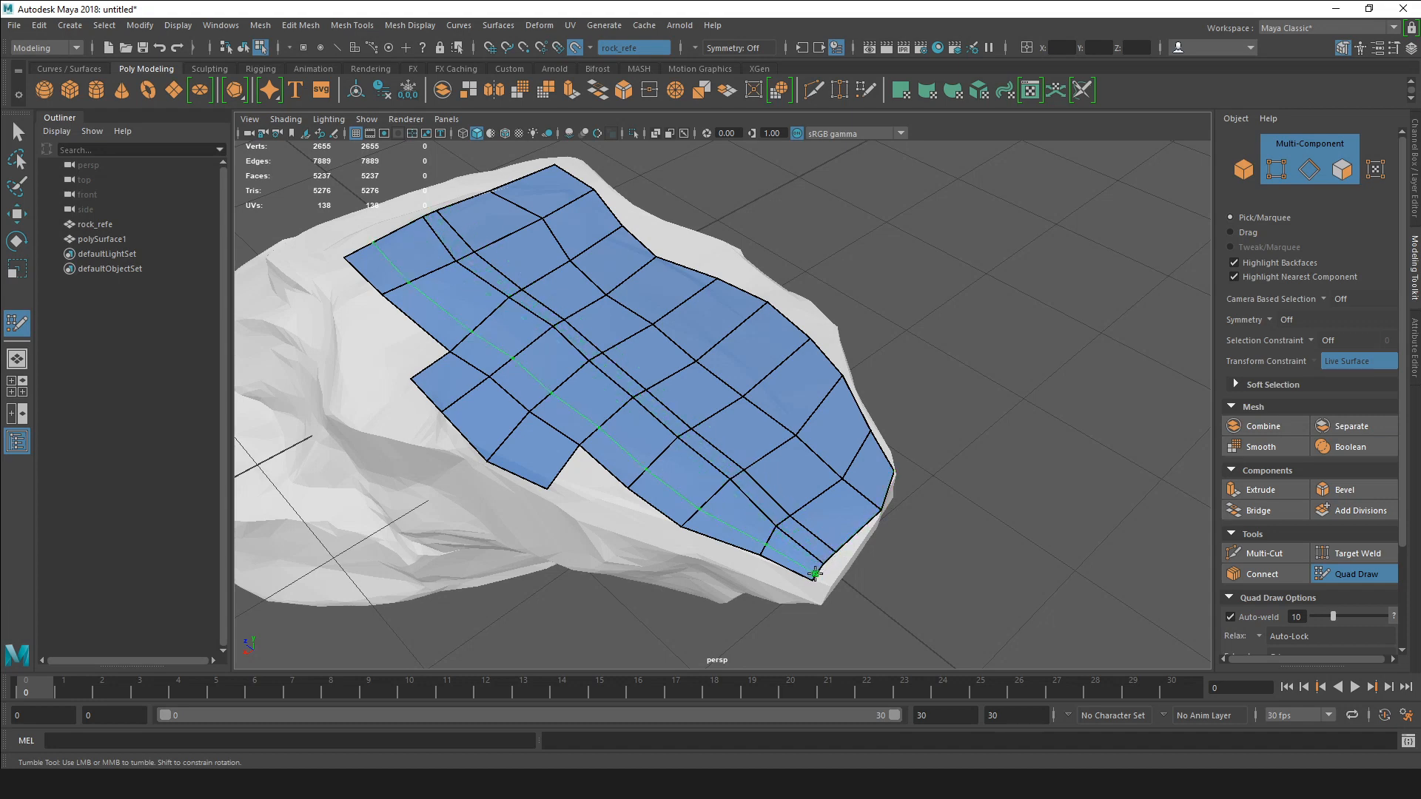
{"action": "left_click", "coordinate": [833, 554], "text": "ctrl"}
{"action": "left_click", "coordinate": [860, 531], "text": "ctrl"}
{"action": "mouse_move", "coordinate": [1002, 574]}
{"action": "left_mouse_down", "text": "alt"}
{"action": "mouse_move", "coordinate": [939, 552]}
{"action": "mouse_move", "coordinate": [969, 577]}
{"action": "mouse_move", "coordinate": [998, 570]}
{"action": "mouse_move", "coordinate": [929, 517]}
{"action": "left_mouse_up", "text": "alt"}
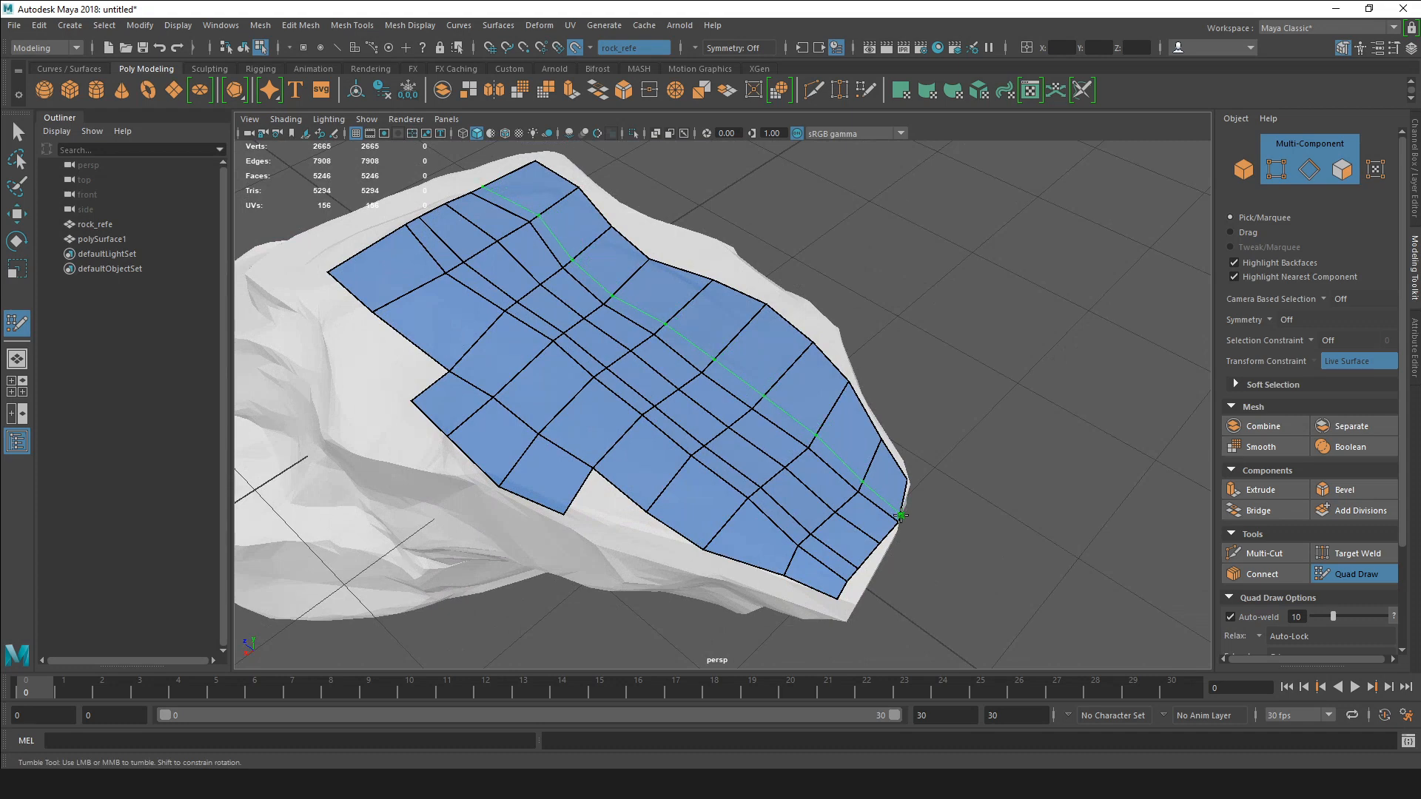
{"action": "left_click", "coordinate": [900, 516], "text": "ctrl"}
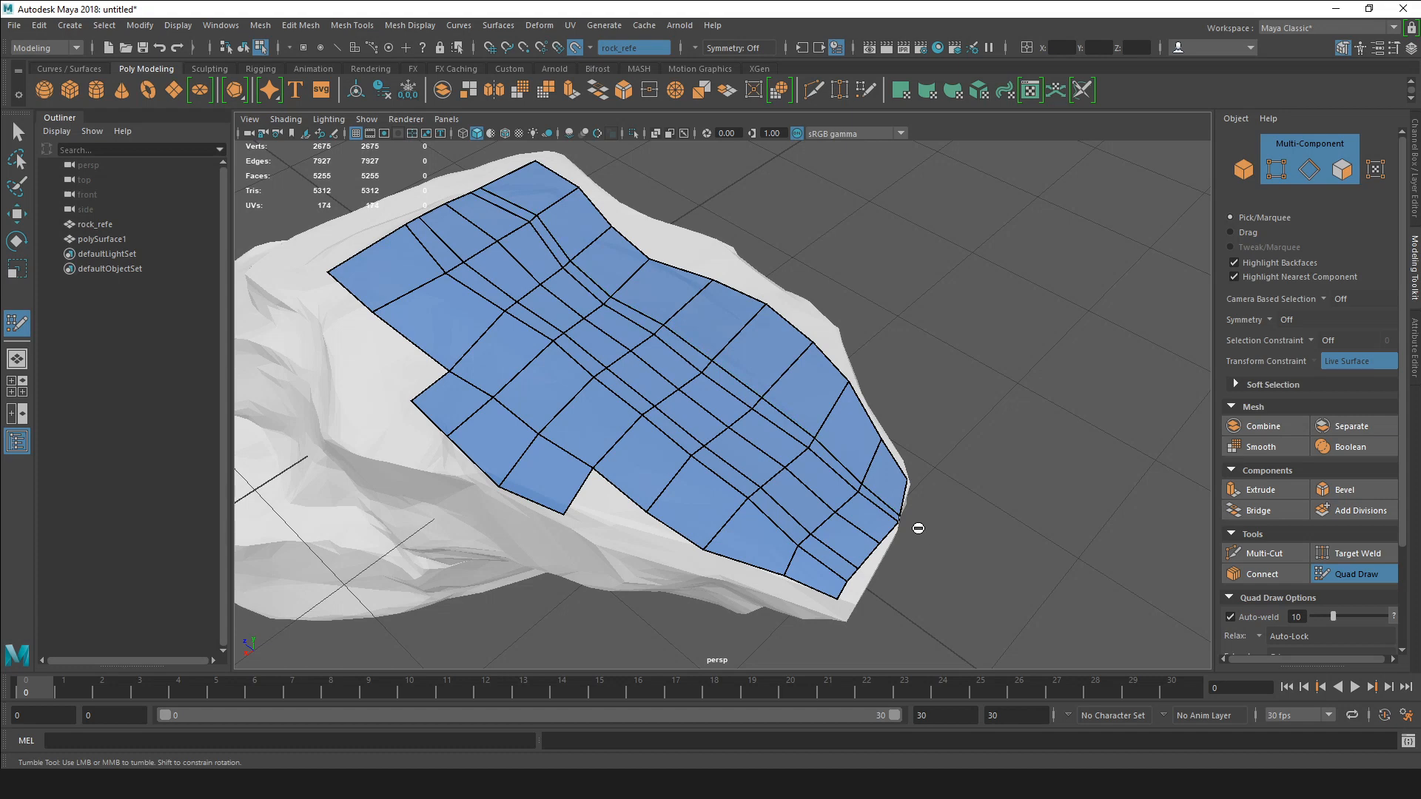
{"action": "left_click", "coordinate": [897, 493], "text": "ctrl"}
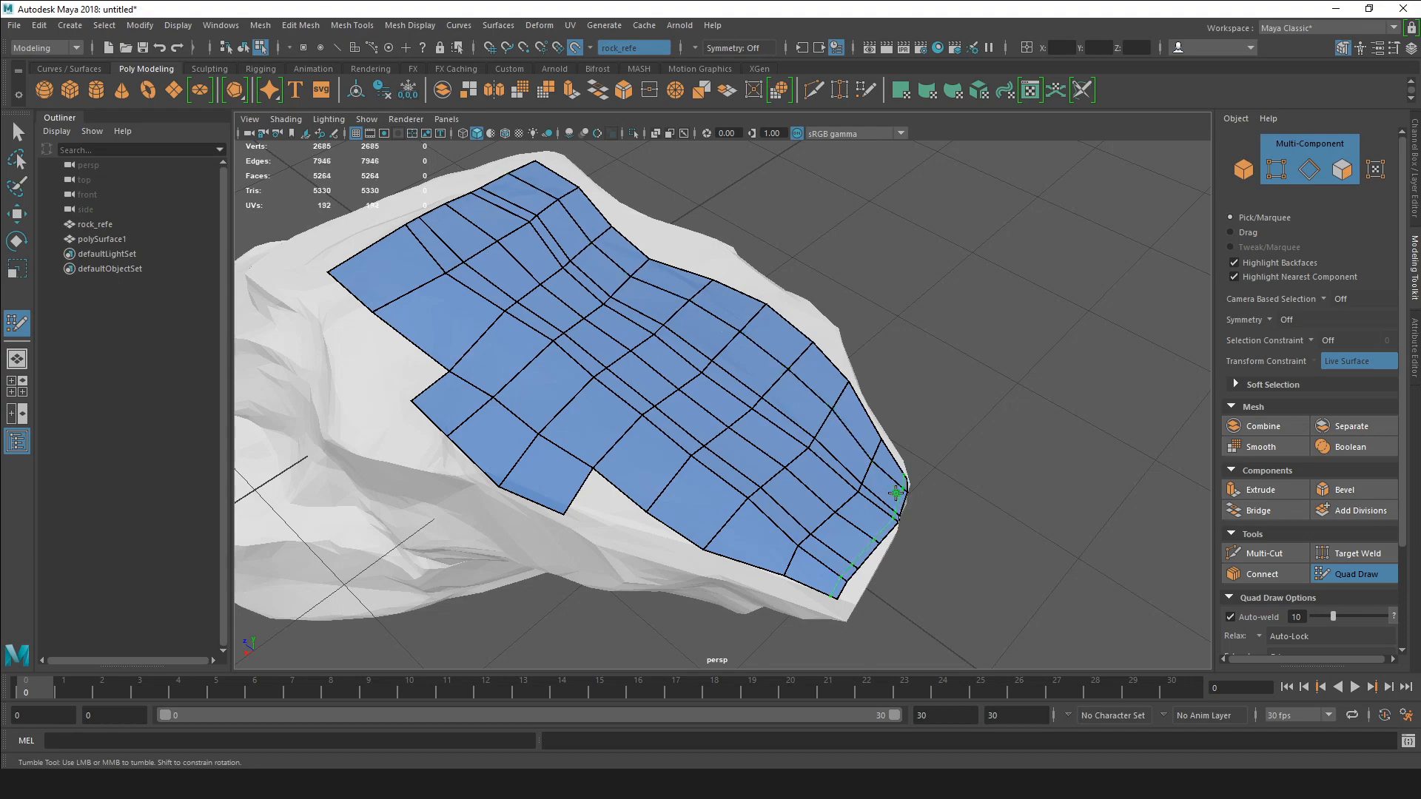
Continue the added lower row toward the rock's far end by filling two more quads.
{"action": "left_click_drag", "start_coordinate": [949, 476], "coordinate": [992, 472], "text": "alt"}
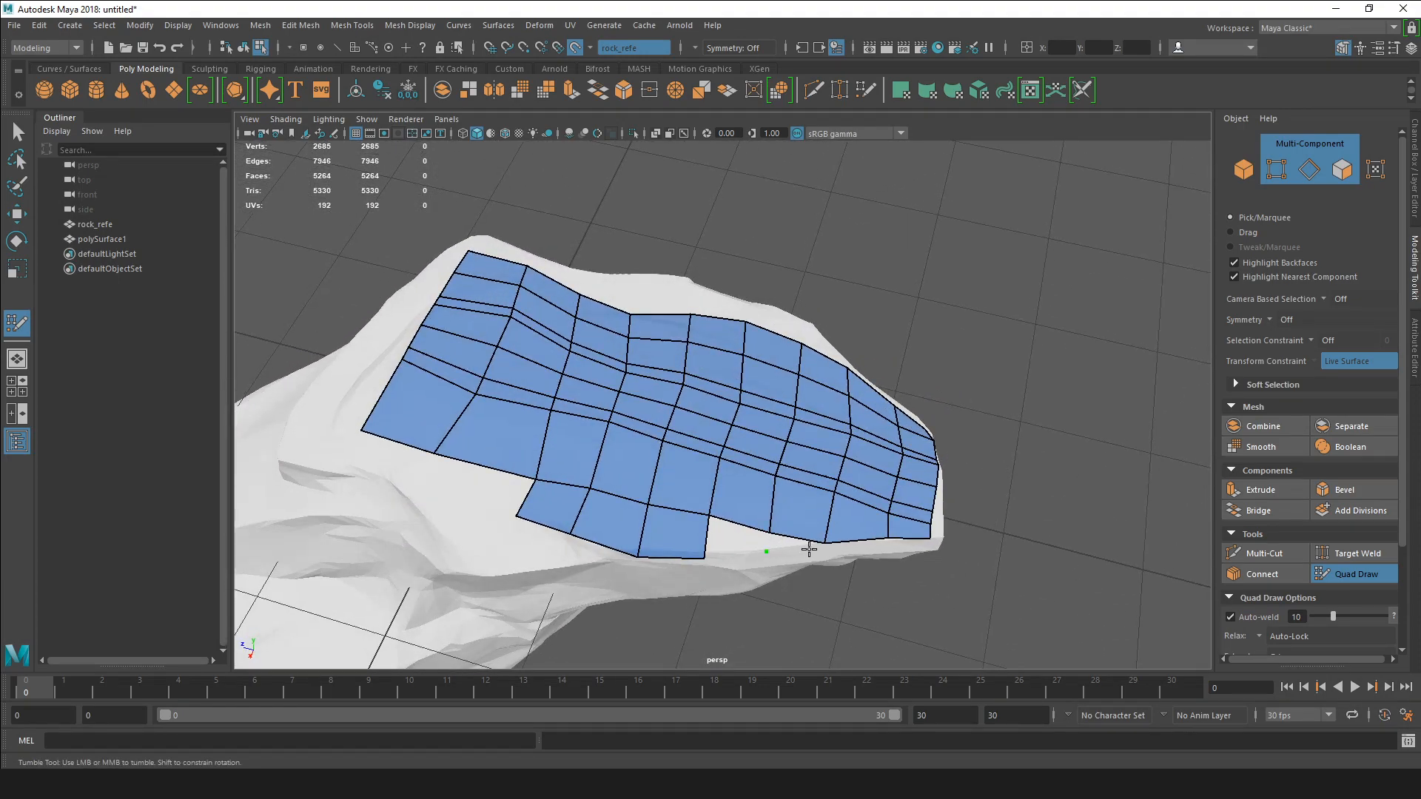
{"action": "left_click", "coordinate": [791, 544], "text": "shift"}
{"action": "left_click", "coordinate": [737, 539], "text": "shift"}
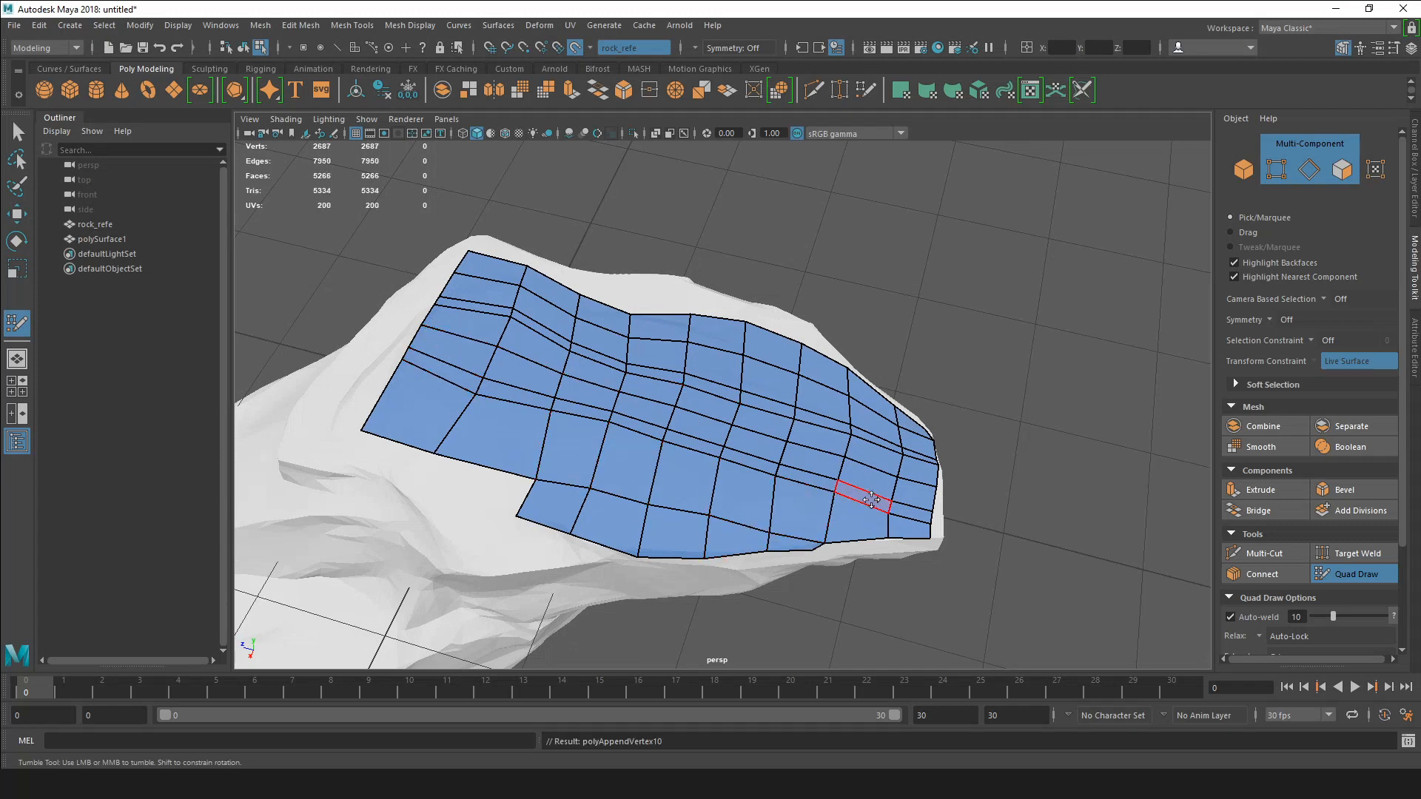
Examine the quad patch's fit and edge spacing on the rock from the side and from above.
{"action": "scroll", "coordinate": [871, 500], "scroll_direction": "down", "scroll_amount": 5}
{"action": "left_click_drag", "start_coordinate": [871, 500], "coordinate": [653, 352], "text": "alt"}
{"action": "scroll", "coordinate": [657, 333], "scroll_direction": "up", "scroll_amount": 3}
{"action": "middle_click_drag", "start_coordinate": [659, 304], "coordinate": [708, 441], "text": "alt"}
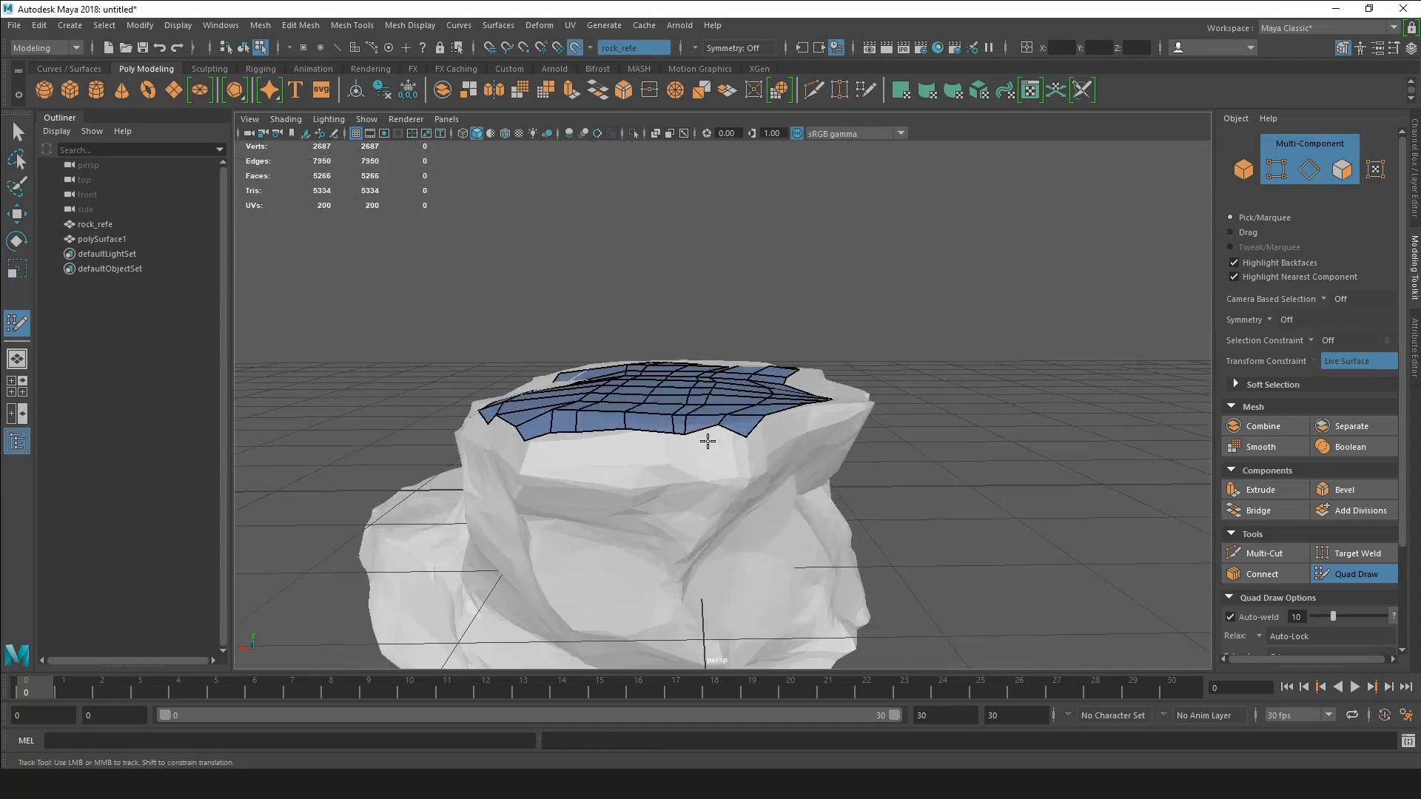
{"action": "mouse_move", "coordinate": [707, 442]}
{"action": "left_mouse_down", "text": "alt"}
{"action": "mouse_move", "coordinate": [661, 381]}
{"action": "mouse_move", "coordinate": [694, 407]}
{"action": "mouse_move", "coordinate": [691, 450]}
{"action": "left_mouse_up", "text": "alt"}
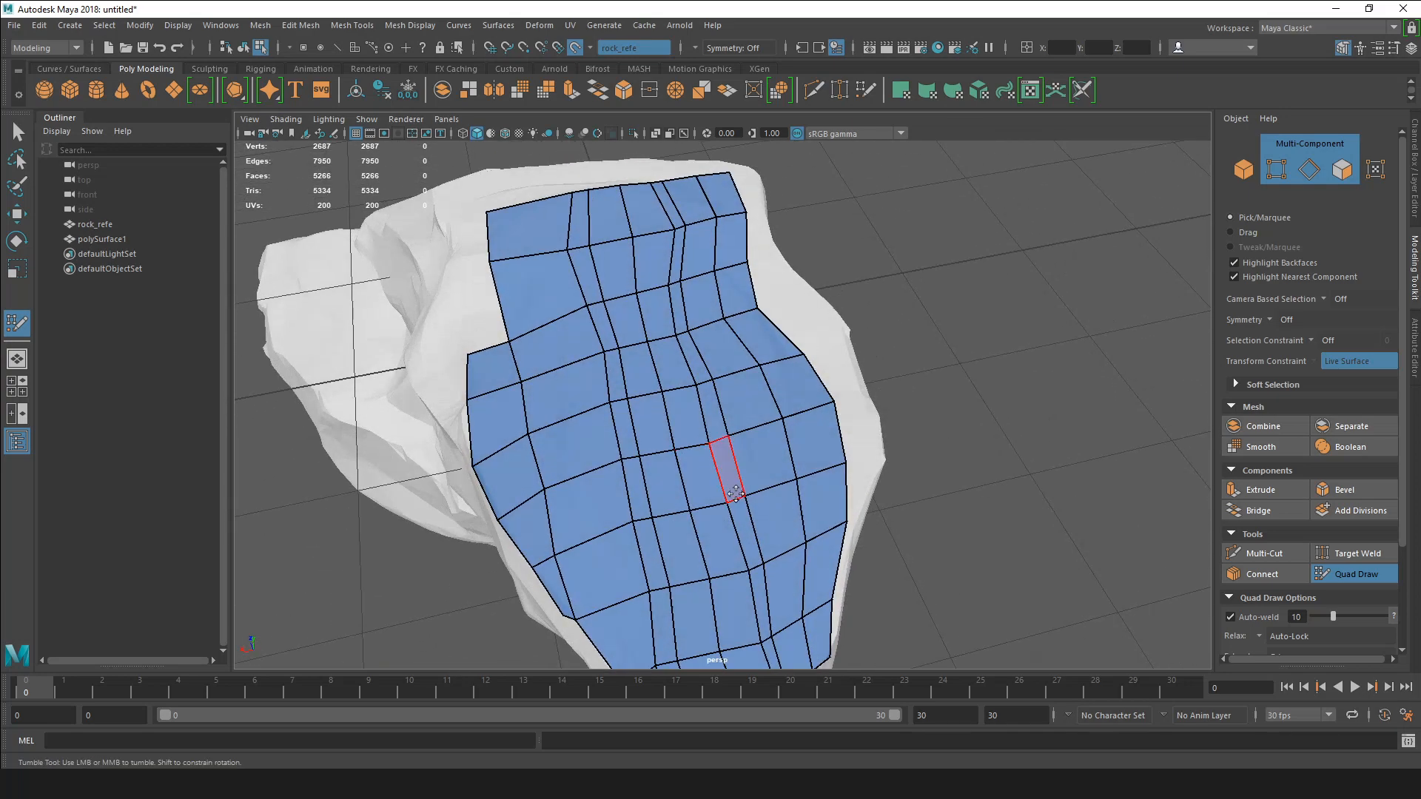
{"action": "left_click_drag", "start_coordinate": [737, 494], "coordinate": [792, 473], "text": "alt"}
{"action": "left_click_drag", "start_coordinate": [676, 442], "coordinate": [592, 318], "text": "alt"}
{"action": "mouse_move", "coordinate": [646, 372]}
{"action": "left_mouse_down", "text": "alt"}
{"action": "mouse_move", "coordinate": [666, 329]}
{"action": "mouse_move", "coordinate": [664, 409]}
{"action": "left_mouse_up", "text": "alt"}
{"action": "scroll", "coordinate": [665, 409], "scroll_direction": "down", "scroll_amount": 3}
{"action": "middle_click_drag", "start_coordinate": [665, 410], "coordinate": [670, 441], "text": "alt"}
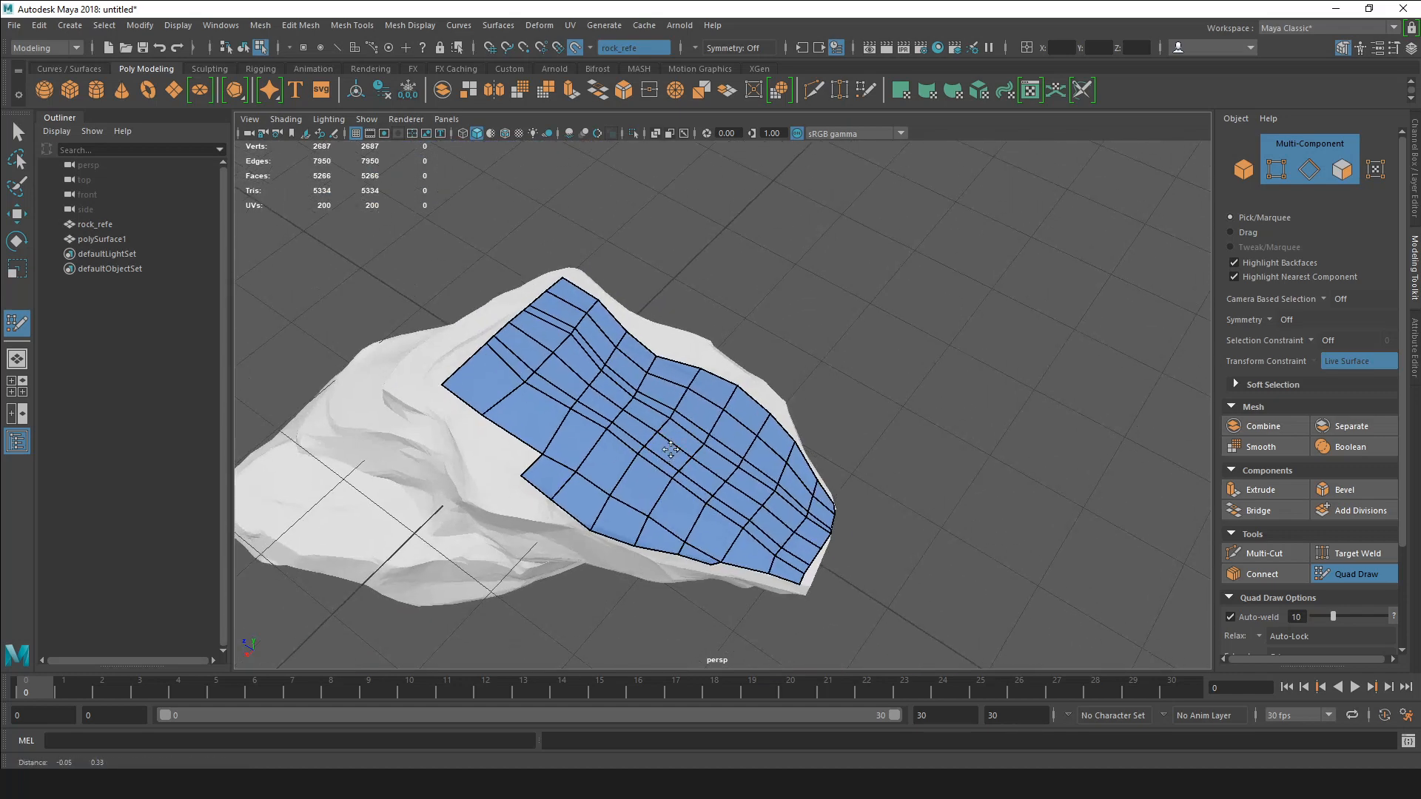
{"action": "left_click_drag", "start_coordinate": [669, 440], "coordinate": [656, 448], "text": "alt"}
{"action": "middle_click_drag", "start_coordinate": [697, 463], "coordinate": [669, 440], "text": "alt"}
{"action": "scroll", "coordinate": [670, 437], "scroll_direction": "up", "scroll_amount": 2}
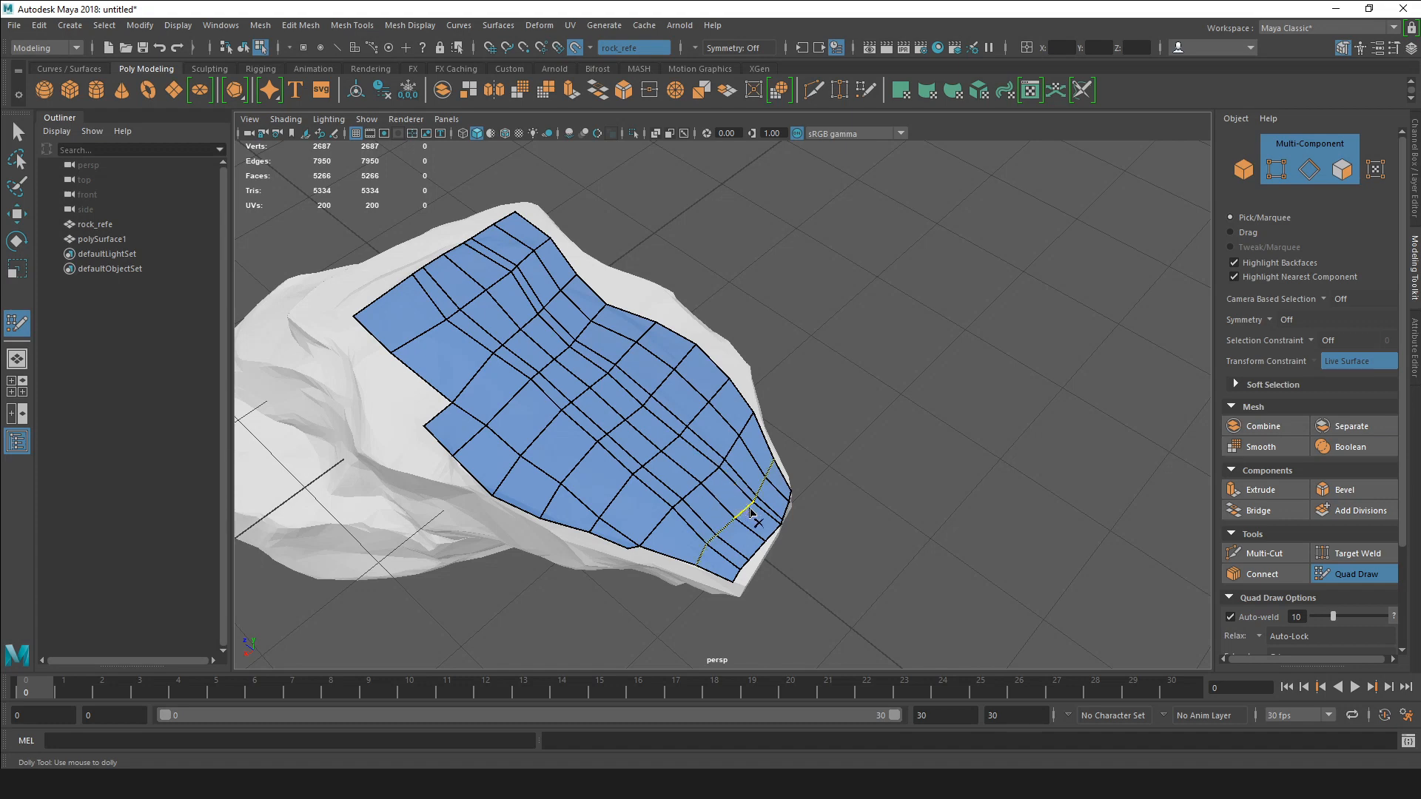
Delete the quads along the patch's far end and remove three lengthwise edge loops.
{"action": "left_click", "coordinate": [729, 571], "text": "ctrl+shift"}
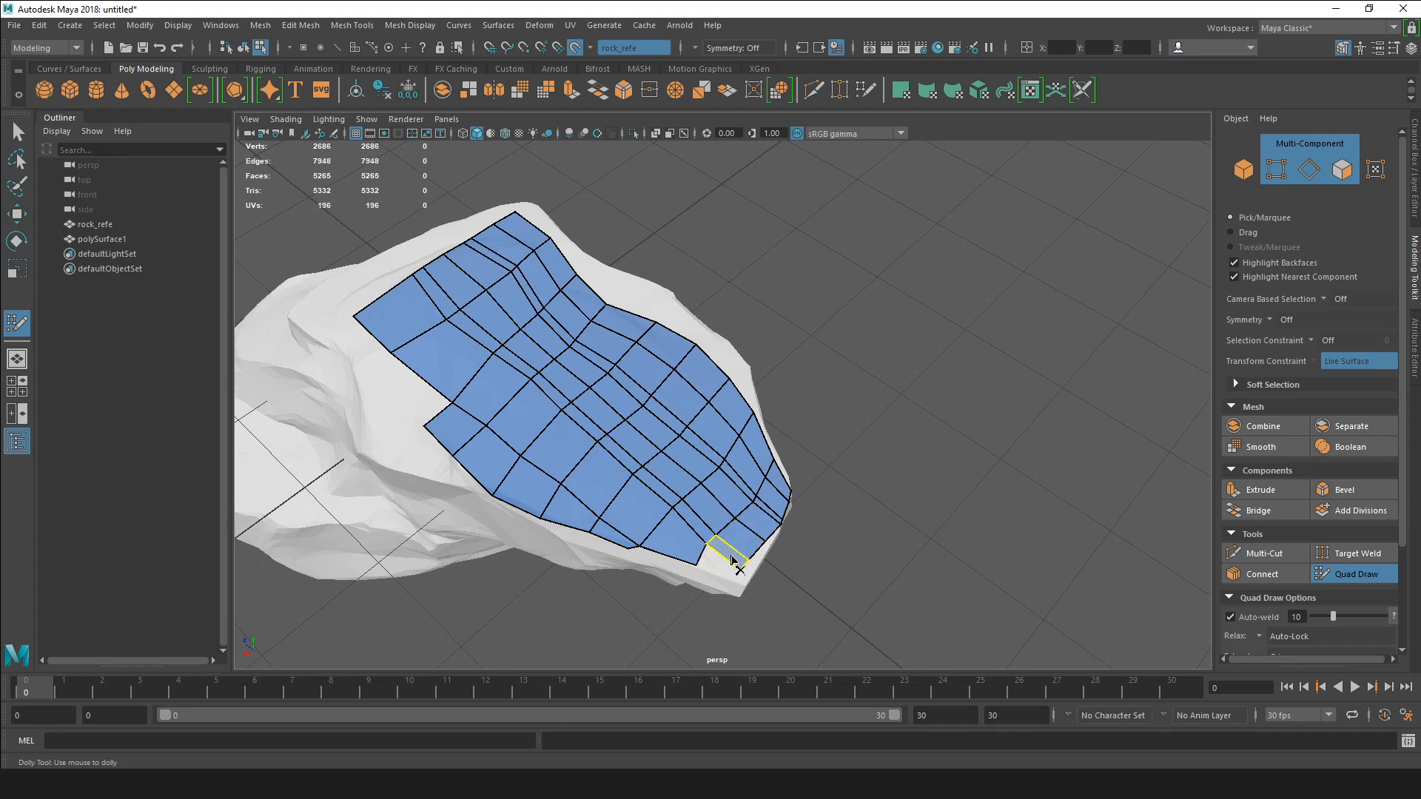
{"action": "mouse_move", "coordinate": [731, 555]}
{"action": "left_mouse_down", "text": "ctrl+shift"}
{"action": "mouse_move", "coordinate": [781, 489]}
{"action": "mouse_move", "coordinate": [759, 446]}
{"action": "left_mouse_up", "text": "ctrl+shift"}
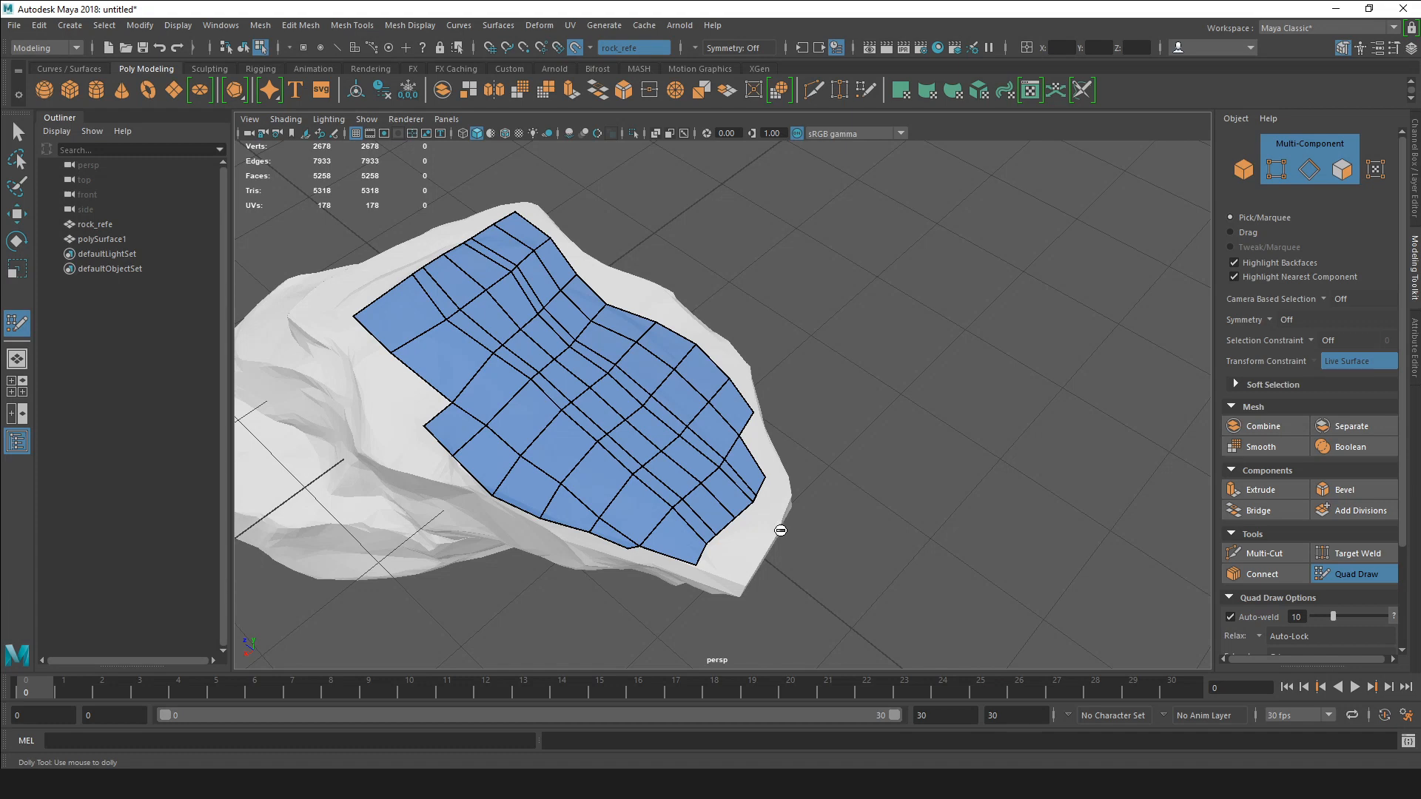
{"action": "left_click", "coordinate": [737, 491], "text": "ctrl+shift"}
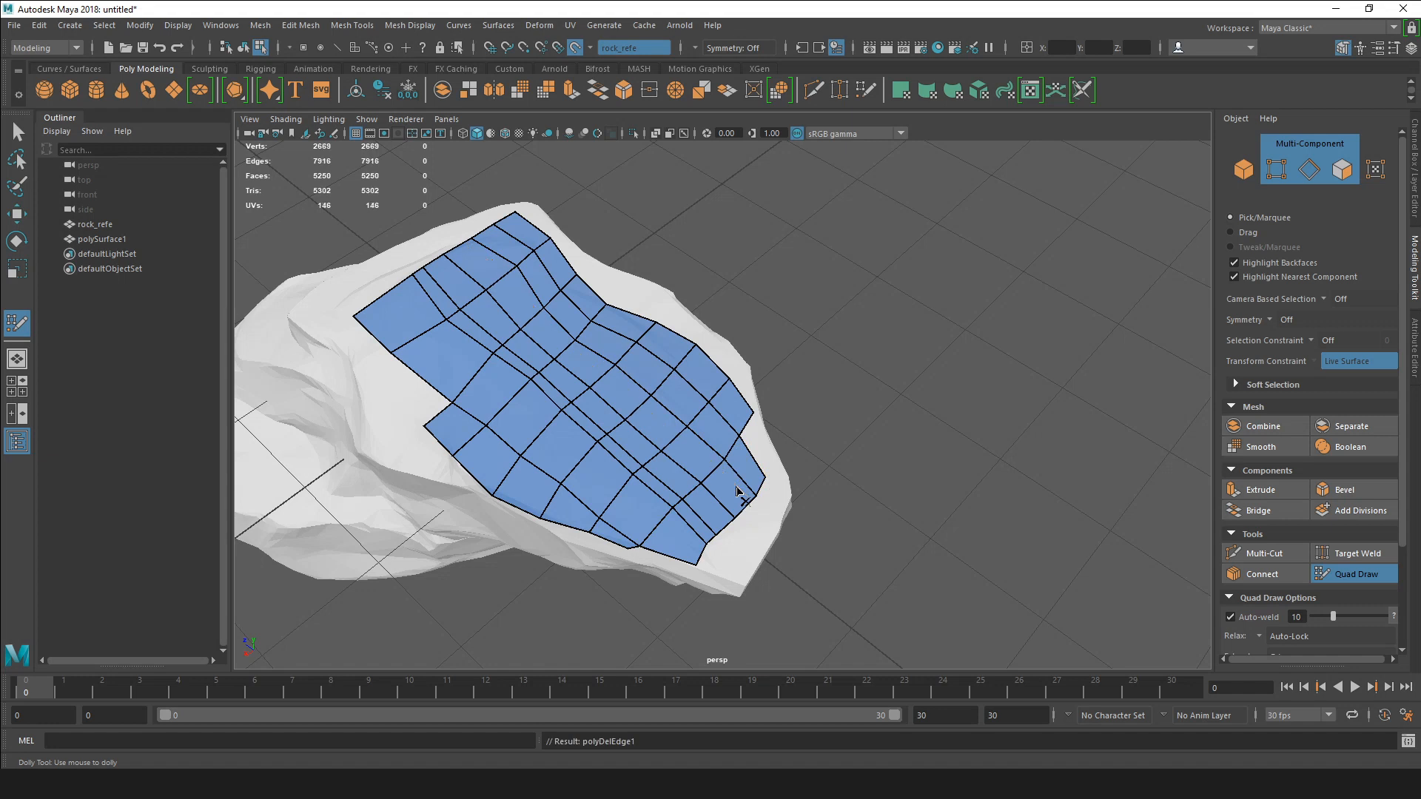
{"action": "left_click", "coordinate": [700, 521], "text": "ctrl+shift"}
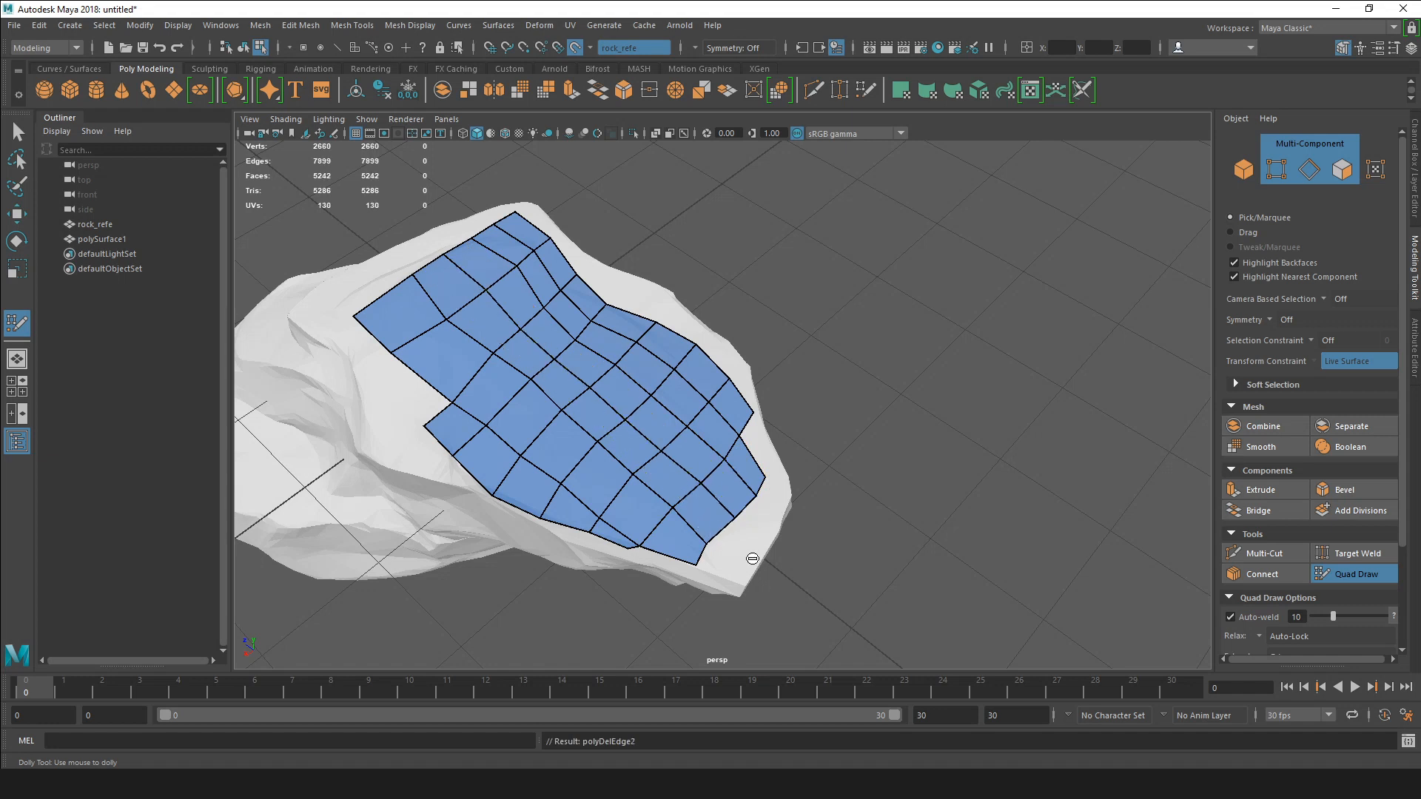
{"action": "left_click", "coordinate": [720, 507], "text": "ctrl+shift"}
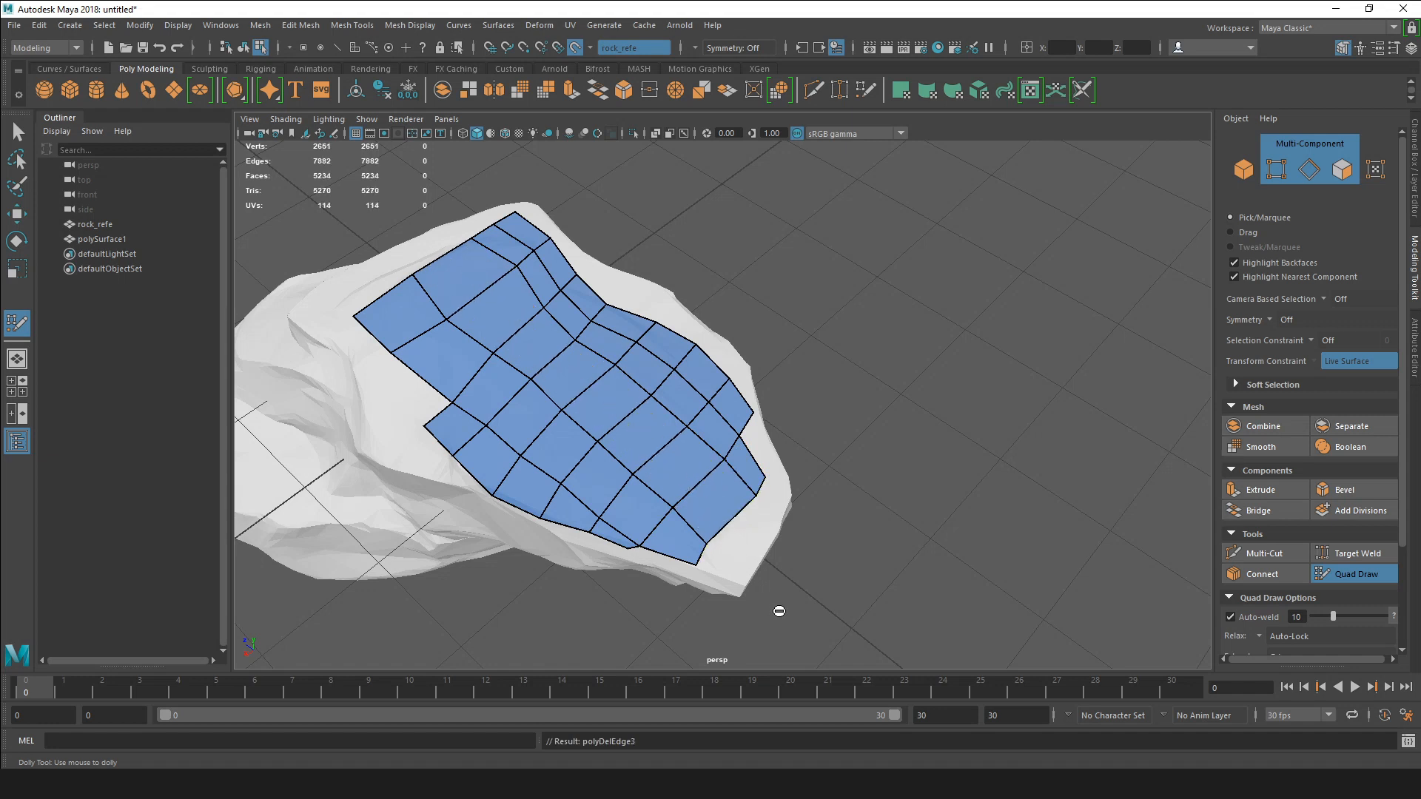
Extend the patch's end edge to the rock's far edge, place a corner point and fill the adjoining quad.
{"action": "left_click_drag", "start_coordinate": [783, 571], "coordinate": [829, 527], "text": "alt"}
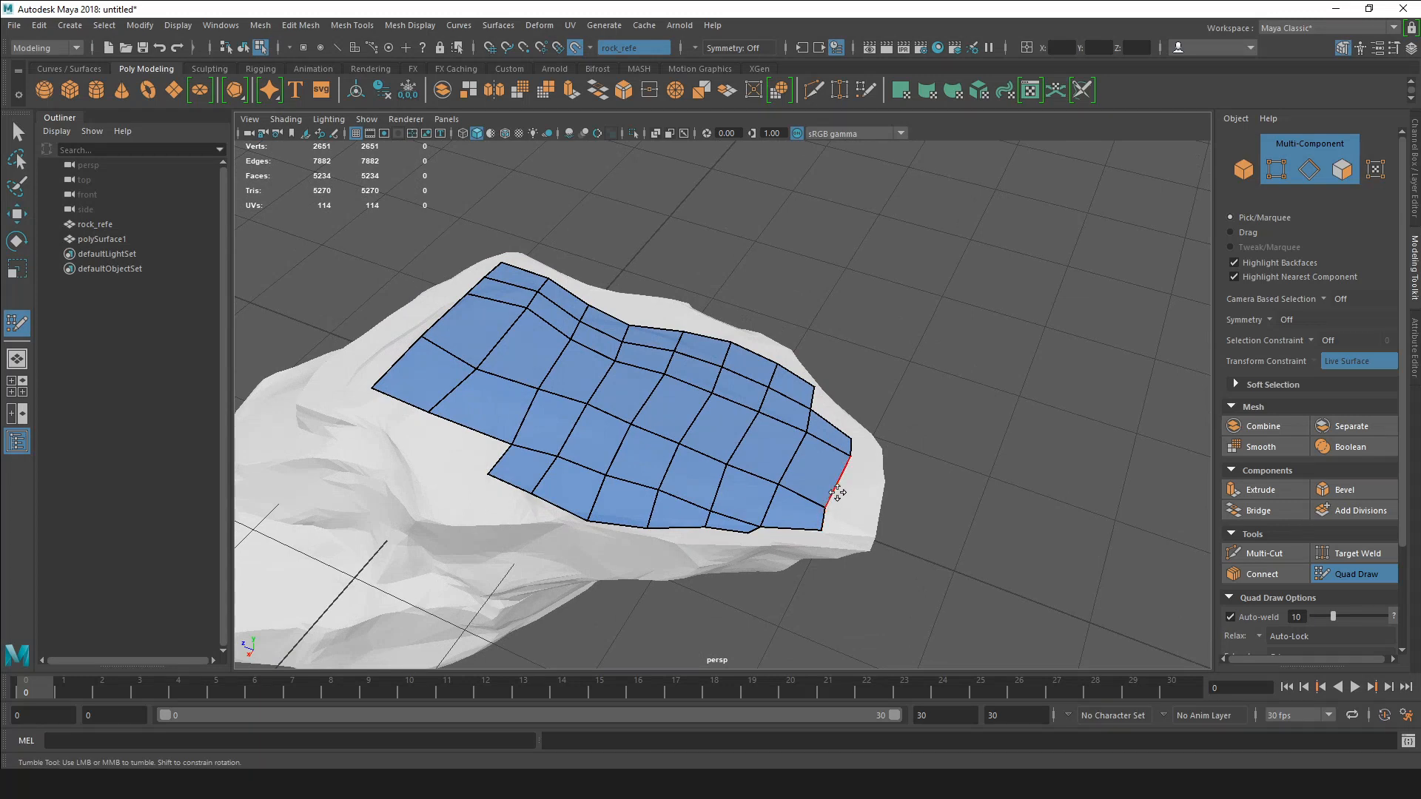
{"action": "key", "text": "Tab"}
{"action": "mouse_move", "coordinate": [839, 497]}
{"action": "left_mouse_down"}
{"action": "mouse_move", "coordinate": [880, 511]}
{"action": "mouse_move", "coordinate": [860, 522]}
{"action": "mouse_move", "coordinate": [877, 523]}
{"action": "left_mouse_up"}
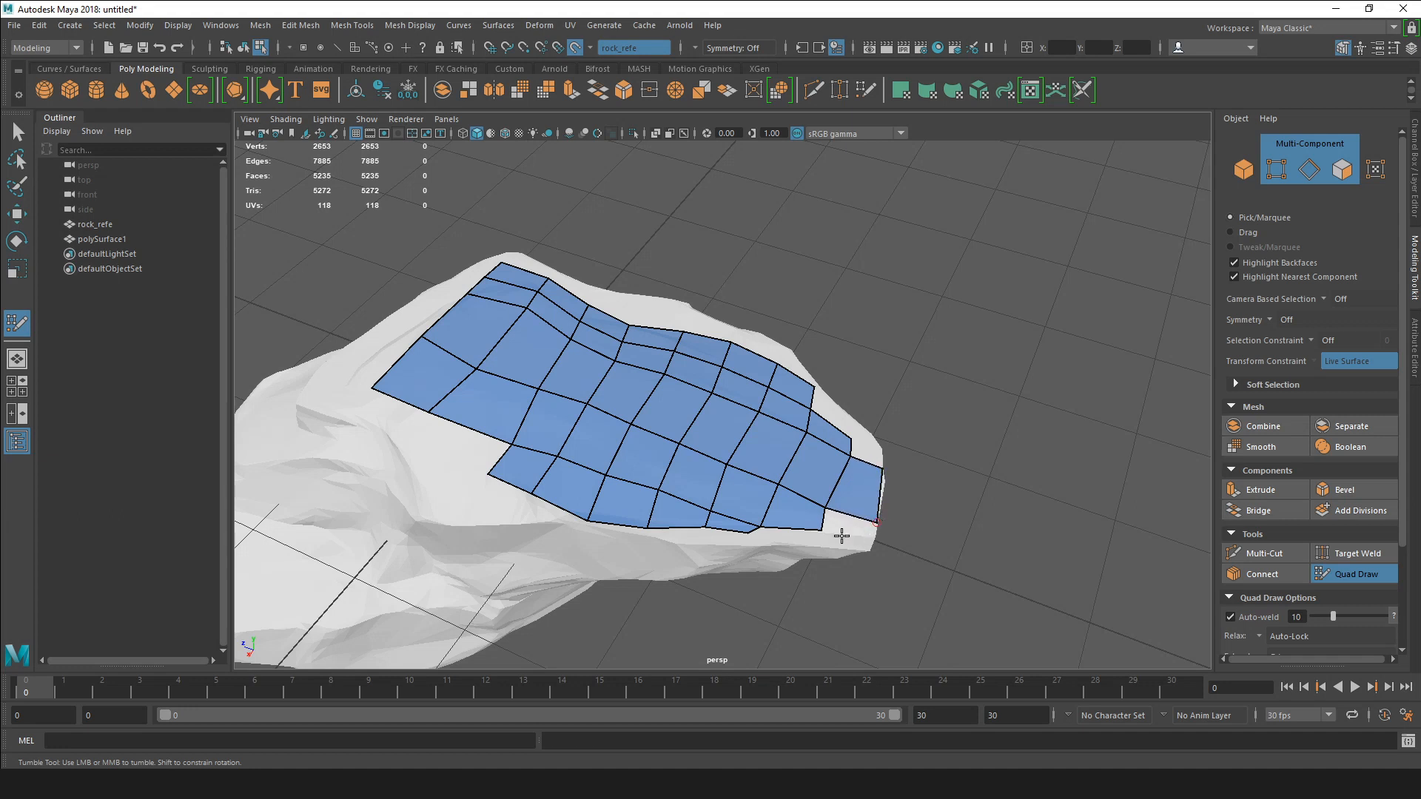
{"action": "left_click", "coordinate": [869, 540]}
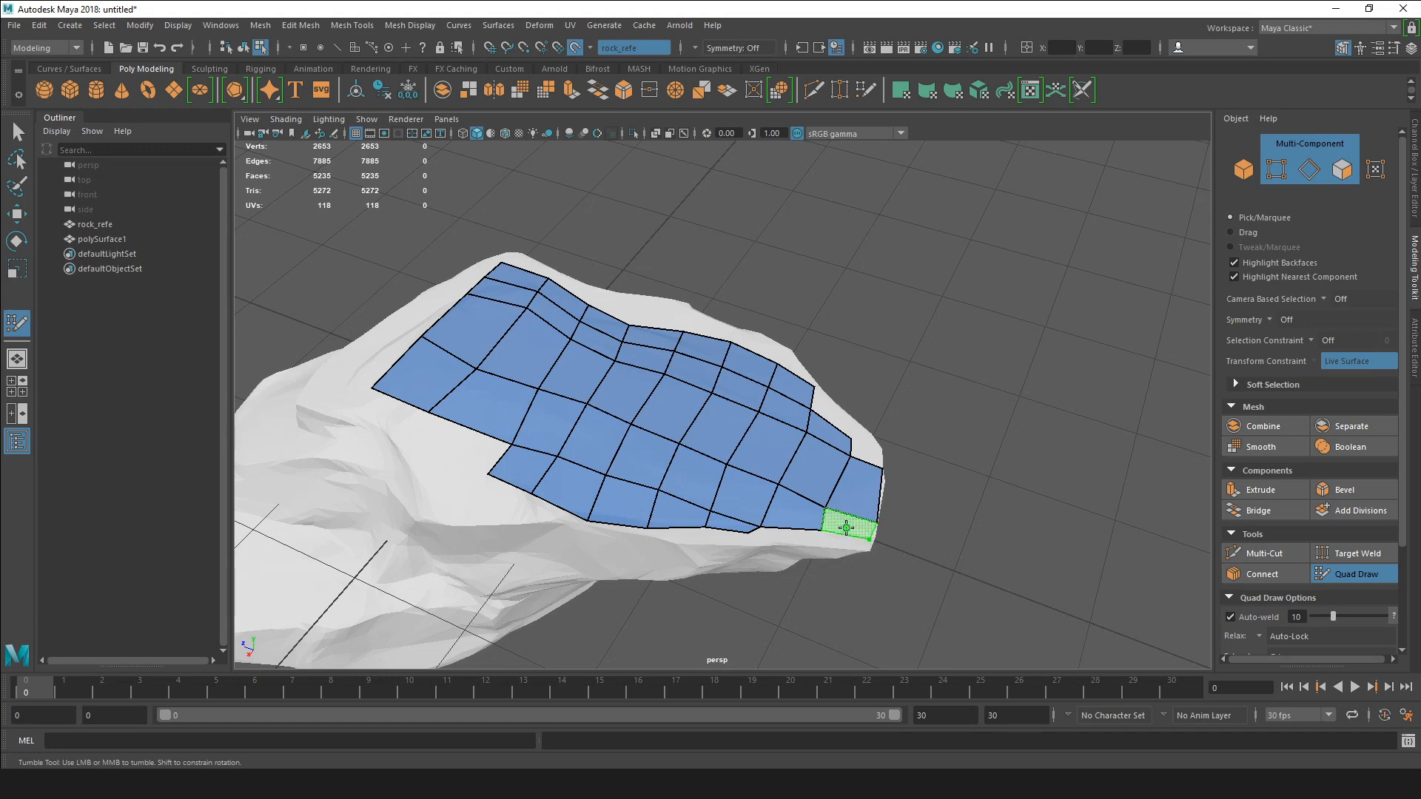
{"action": "left_click", "coordinate": [848, 527], "text": "shift"}
Place points along the rock's rim near its far end and fill two quads beside the patch.
{"action": "left_click_drag", "start_coordinate": [898, 530], "coordinate": [857, 553], "text": "alt"}
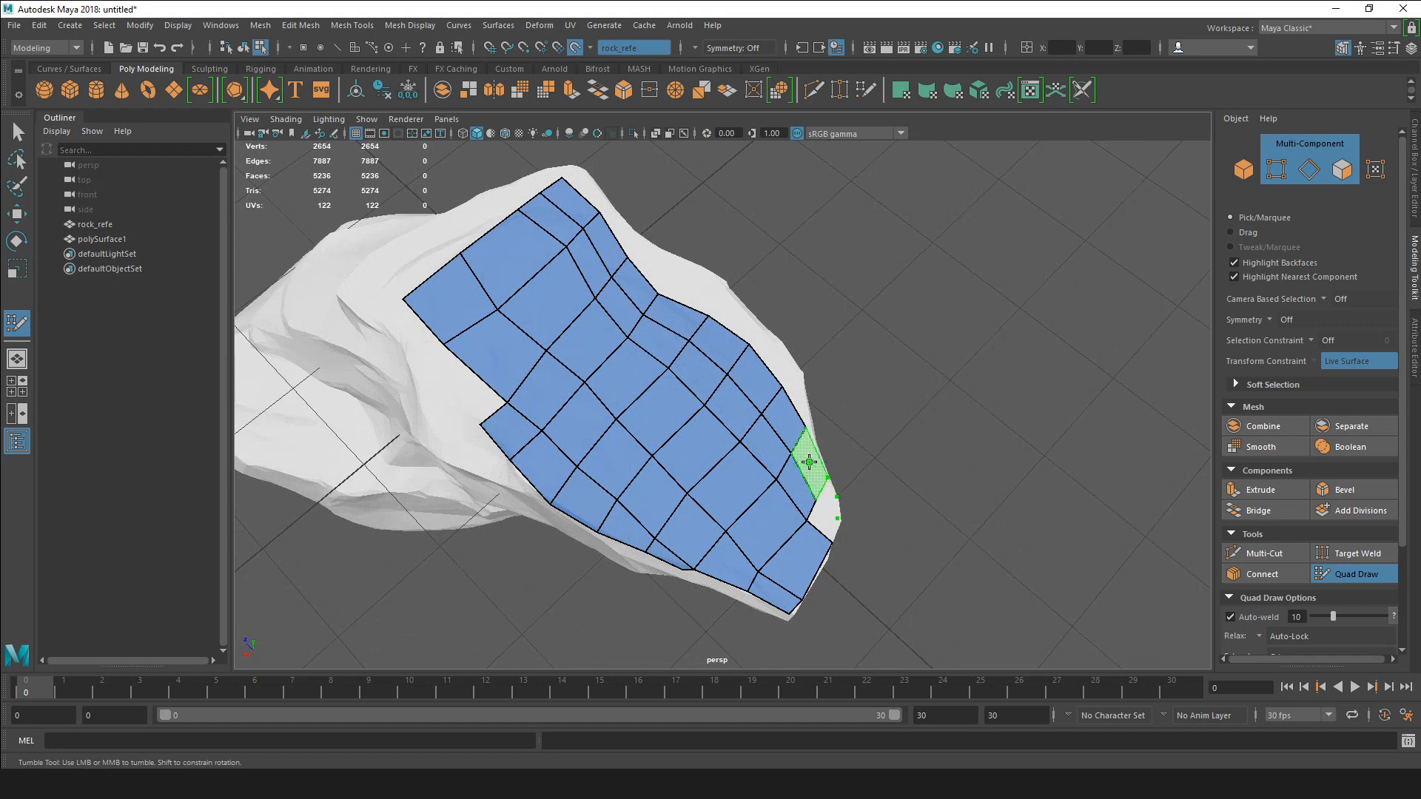
{"action": "left_click", "coordinate": [809, 461], "text": "shift"}
{"action": "left_click", "coordinate": [829, 500], "text": "shift"}
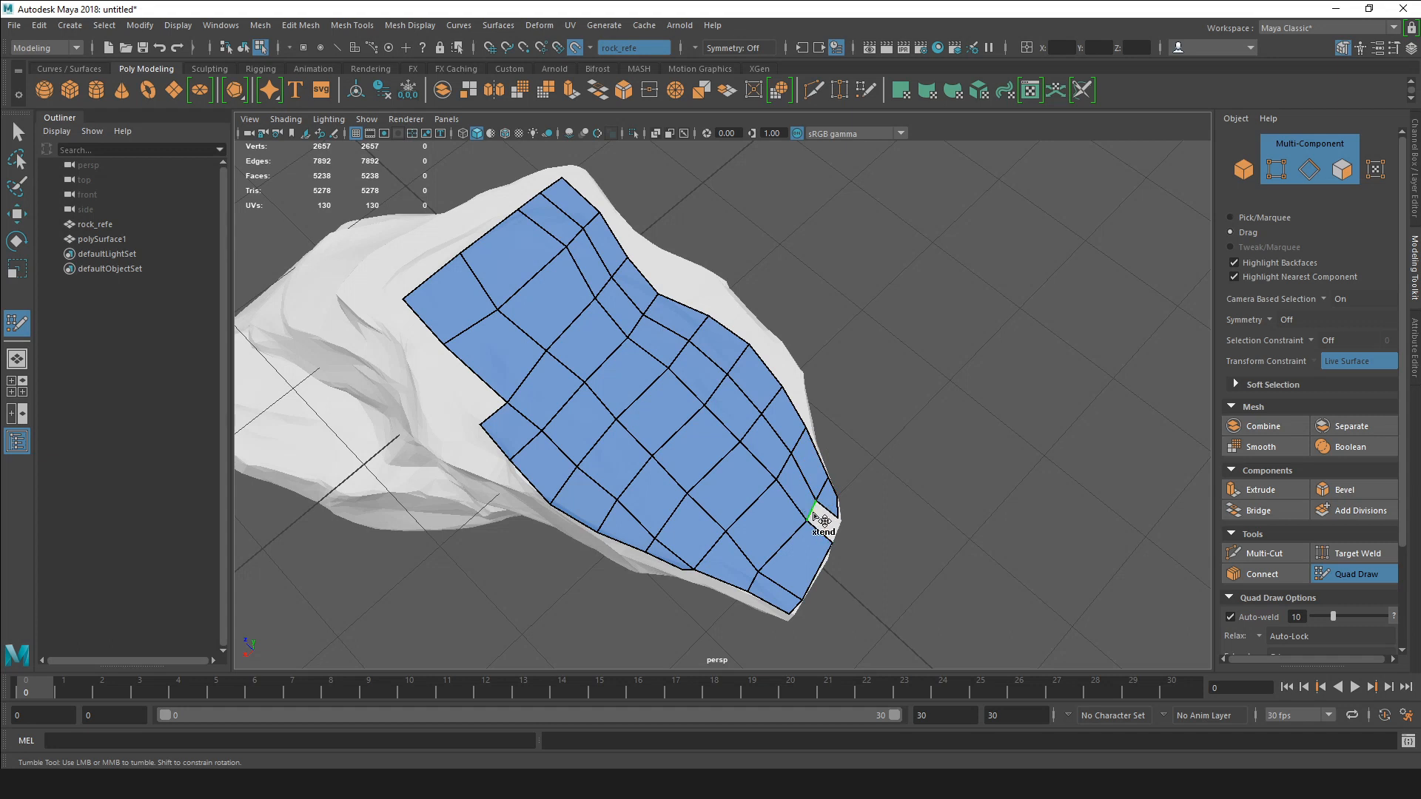
Extend an edge to fill the gap near the rock's narrow tip and weld its loose vertices to the neighbouring quads.
{"action": "left_click_drag", "start_coordinate": [813, 513], "coordinate": [829, 526]}
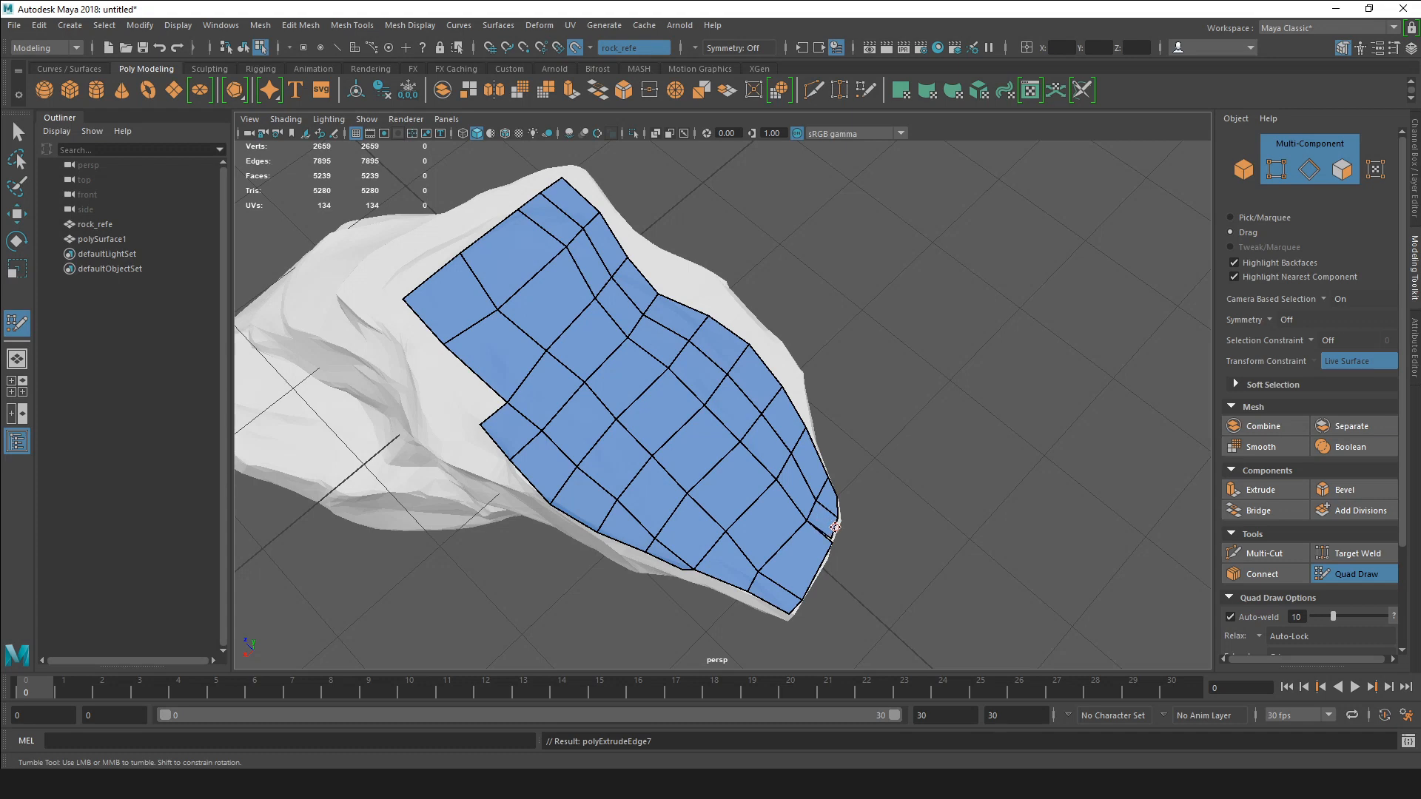
{"action": "scroll", "coordinate": [851, 543], "scroll_direction": "up", "scroll_amount": 4}
{"action": "middle_click_drag", "start_coordinate": [962, 540], "coordinate": [812, 434], "text": "alt"}
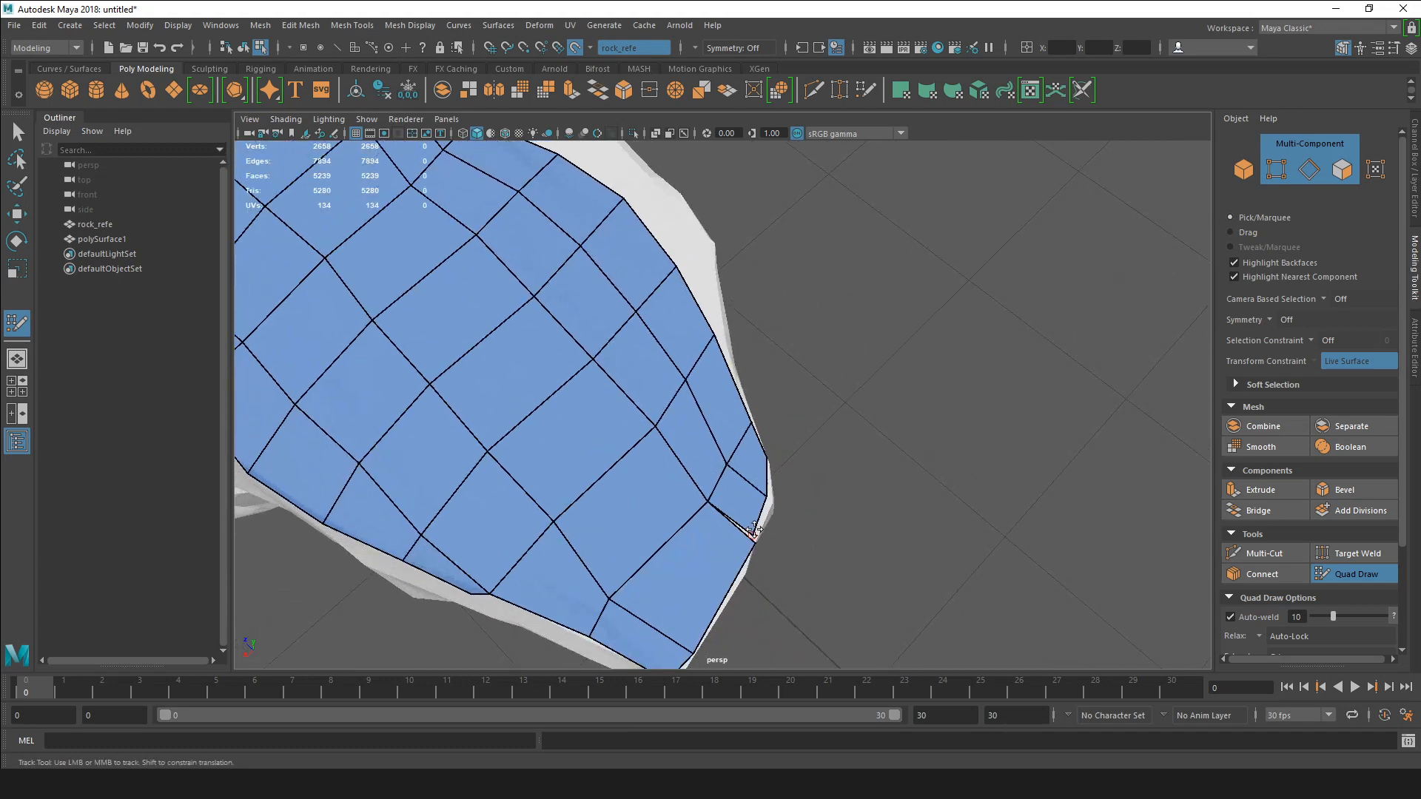
{"action": "left_click_drag", "start_coordinate": [754, 532], "coordinate": [758, 537]}
{"action": "scroll", "coordinate": [728, 498], "scroll_direction": "up", "scroll_amount": 3}
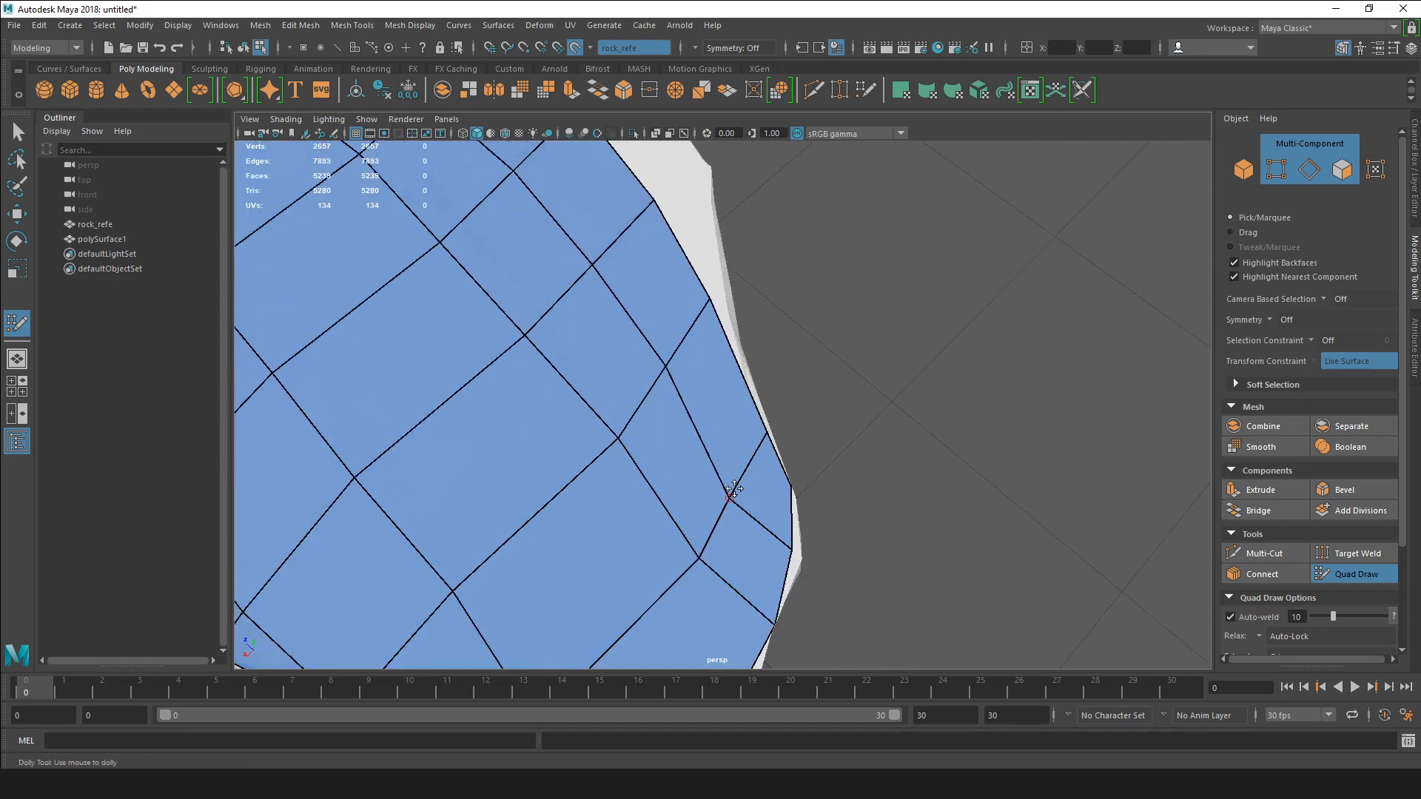
{"action": "scroll", "coordinate": [733, 489], "scroll_direction": "down", "scroll_amount": 4}
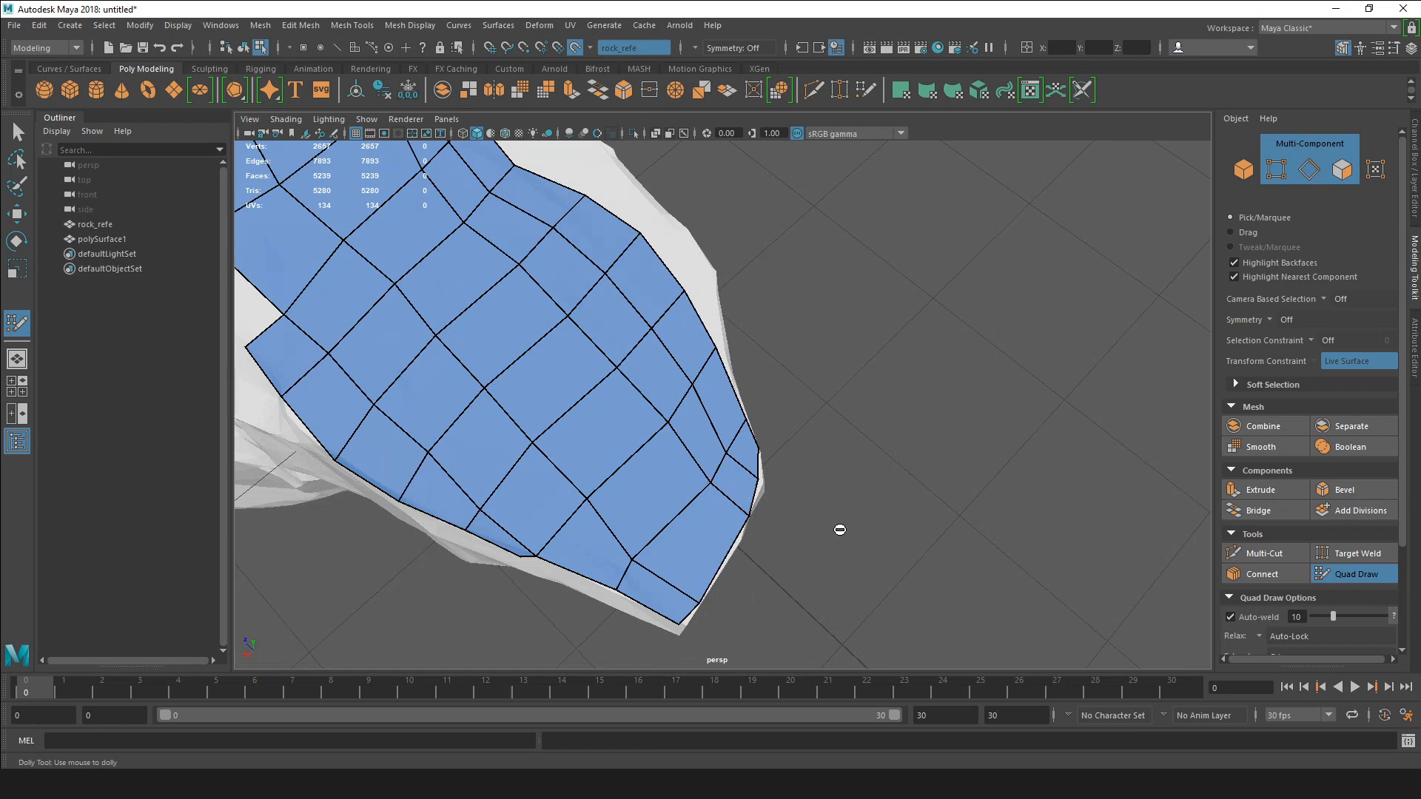
Relax the quad patch's interior vertices to even out the edge spacing from the wide end to the narrow tip.
{"action": "left_click_drag", "start_coordinate": [837, 530], "coordinate": [960, 551], "text": "alt"}
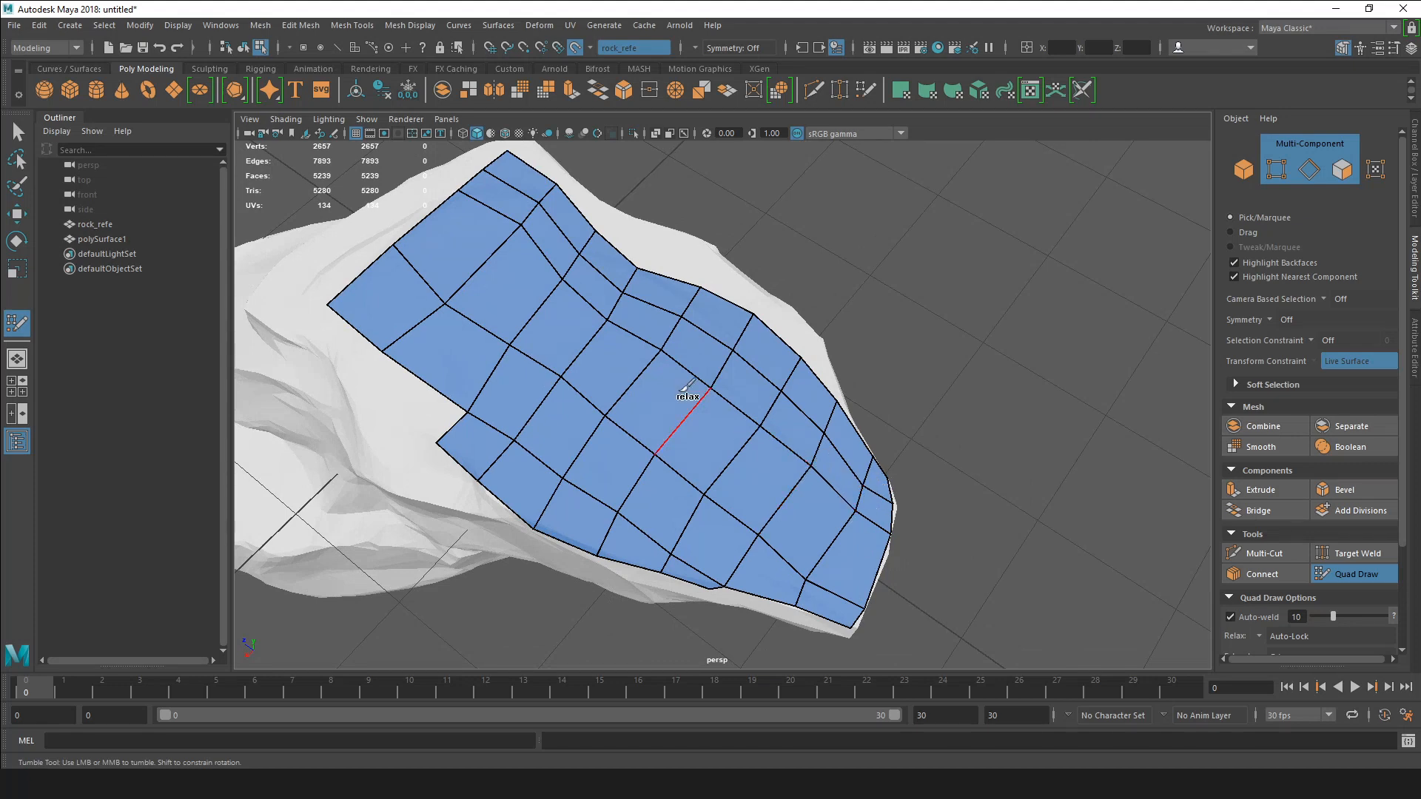
{"action": "mouse_move", "coordinate": [526, 222]}
{"action": "left_mouse_down", "text": "shift"}
{"action": "mouse_move", "coordinate": [821, 469]}
{"action": "mouse_move", "coordinate": [775, 380]}
{"action": "mouse_move", "coordinate": [678, 314]}
{"action": "mouse_move", "coordinate": [583, 263]}
{"action": "mouse_move", "coordinate": [569, 300]}
{"action": "left_mouse_up", "text": "shift"}
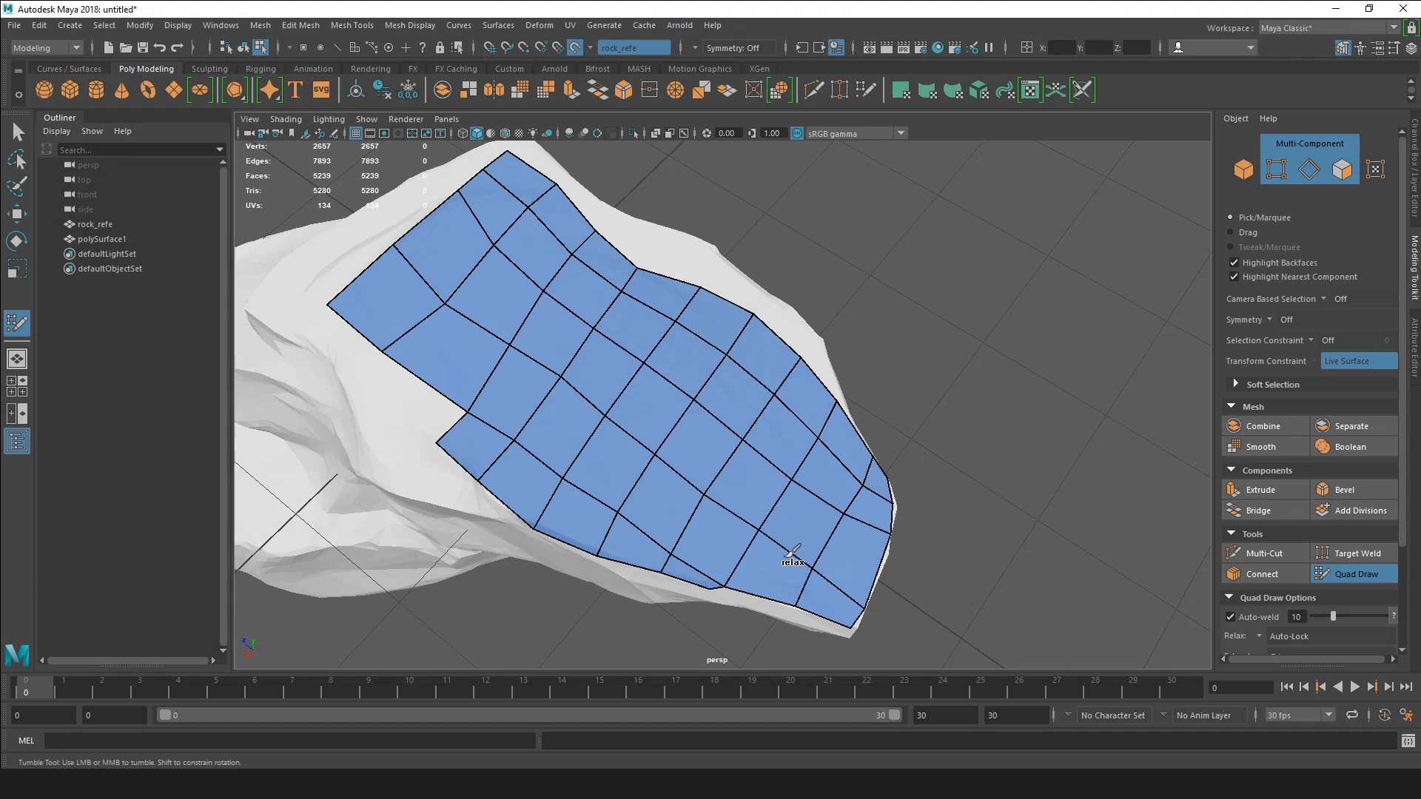
{"action": "mouse_move", "coordinate": [790, 554]}
{"action": "left_mouse_down", "text": "shift"}
{"action": "mouse_move", "coordinate": [663, 475]}
{"action": "mouse_move", "coordinate": [518, 448]}
{"action": "mouse_move", "coordinate": [502, 331]}
{"action": "left_mouse_up", "text": "shift"}
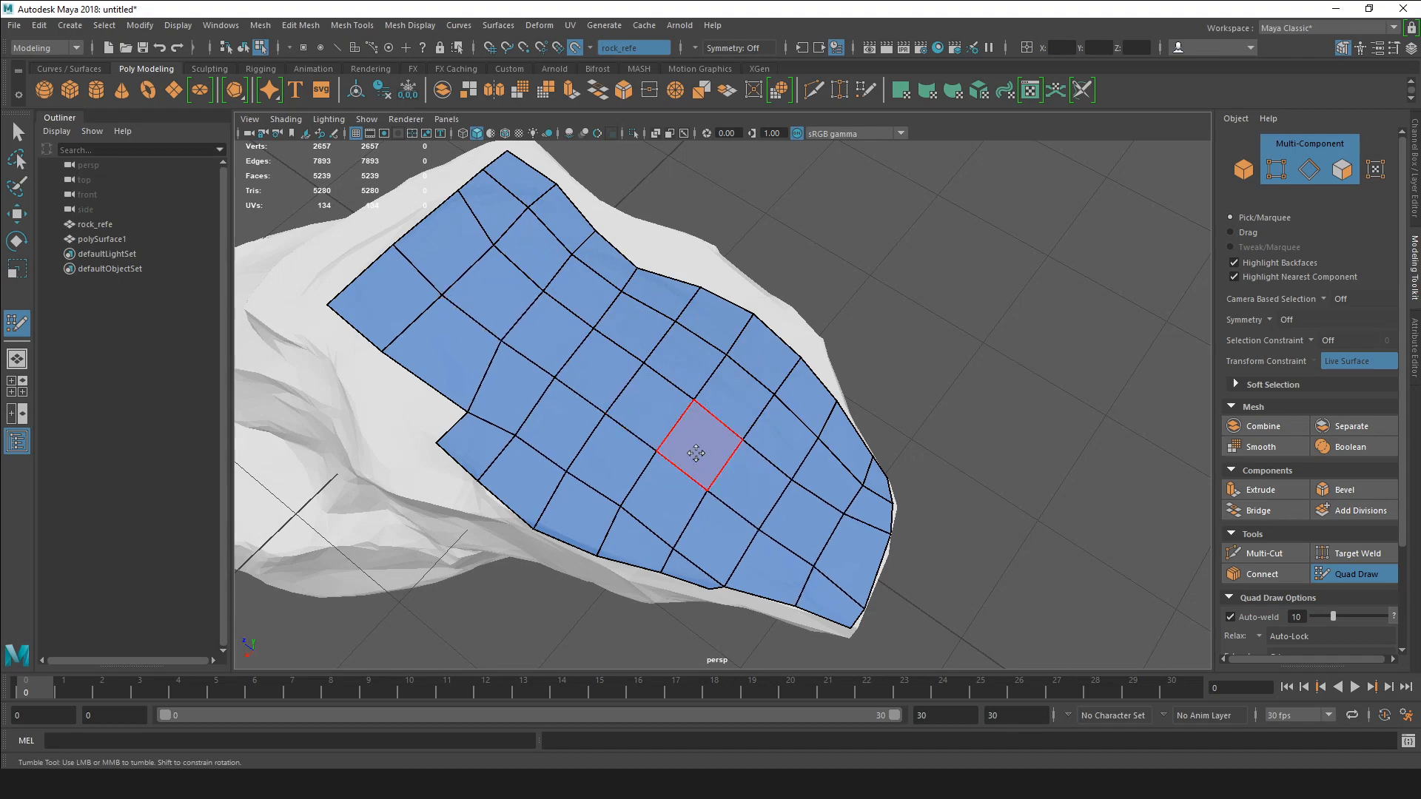
Pull the border vertices along the patch's concave side outward to the rock's rim.
{"action": "left_click_drag", "start_coordinate": [697, 453], "coordinate": [497, 453], "text": "alt"}
{"action": "middle_click_drag", "start_coordinate": [770, 423], "coordinate": [755, 423], "text": "alt"}
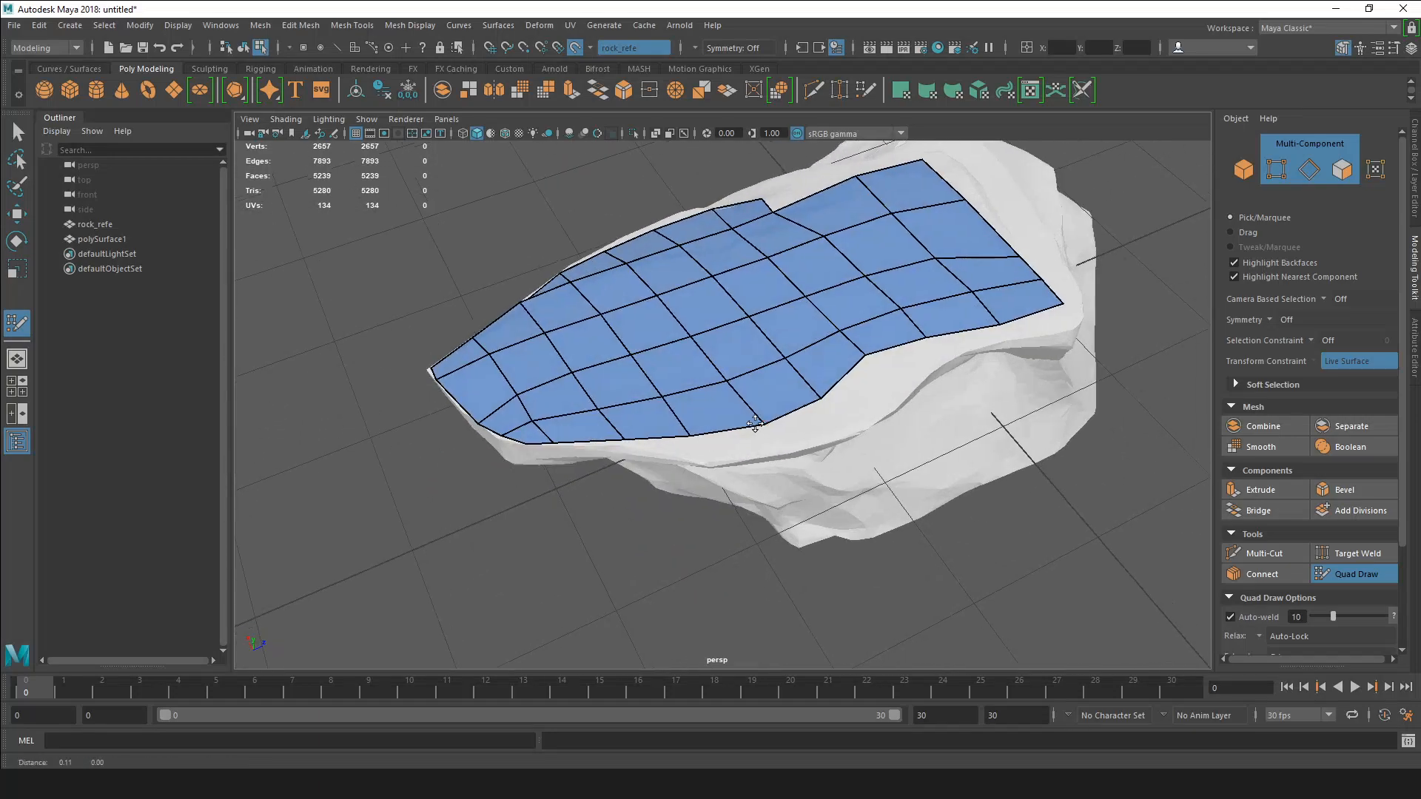
{"action": "mouse_move", "coordinate": [754, 424]}
{"action": "left_mouse_down", "text": "alt"}
{"action": "mouse_move", "coordinate": [540, 403]}
{"action": "mouse_move", "coordinate": [558, 339]}
{"action": "mouse_move", "coordinate": [629, 412]}
{"action": "mouse_move", "coordinate": [737, 413]}
{"action": "mouse_move", "coordinate": [635, 466]}
{"action": "mouse_move", "coordinate": [736, 466]}
{"action": "mouse_move", "coordinate": [755, 508]}
{"action": "mouse_move", "coordinate": [703, 439]}
{"action": "mouse_move", "coordinate": [777, 479]}
{"action": "mouse_move", "coordinate": [705, 424]}
{"action": "left_mouse_up", "text": "alt"}
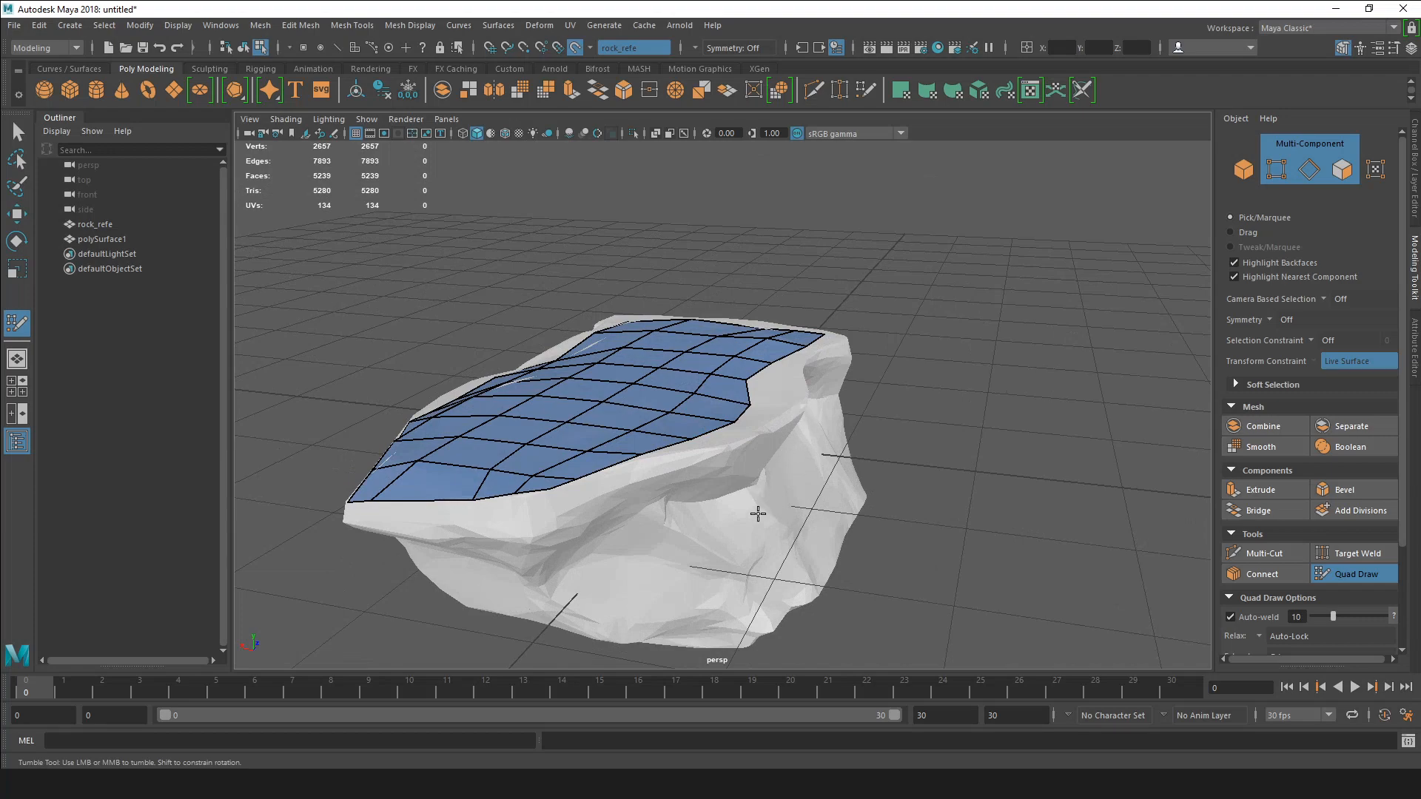
{"action": "left_click_drag", "start_coordinate": [871, 493], "coordinate": [750, 486], "text": "alt"}
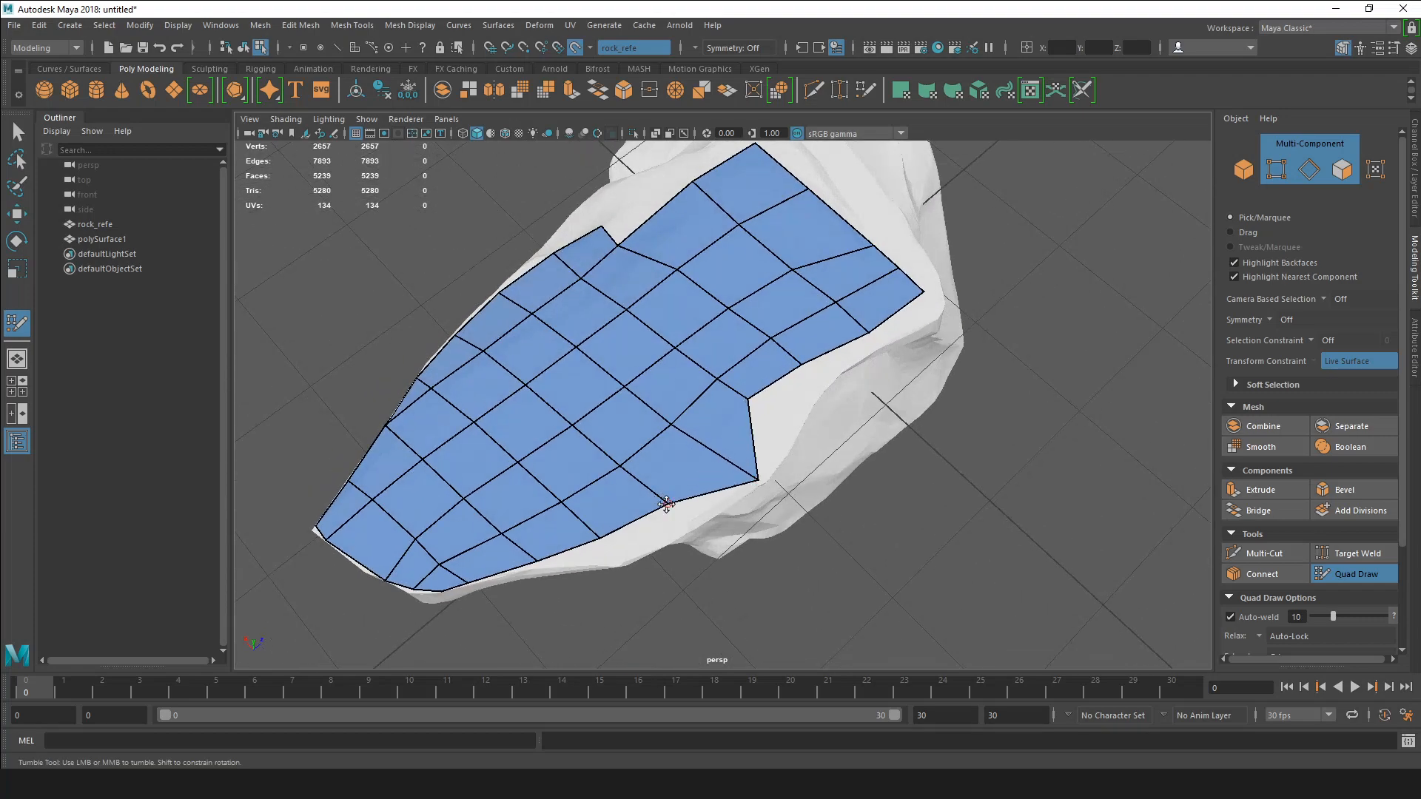
{"action": "mouse_move", "coordinate": [690, 526]}
{"action": "left_mouse_down", "text": "alt"}
{"action": "mouse_move", "coordinate": [676, 469]}
{"action": "mouse_move", "coordinate": [733, 377]}
{"action": "mouse_move", "coordinate": [679, 446]}
{"action": "mouse_move", "coordinate": [695, 453]}
{"action": "left_mouse_up", "text": "alt"}
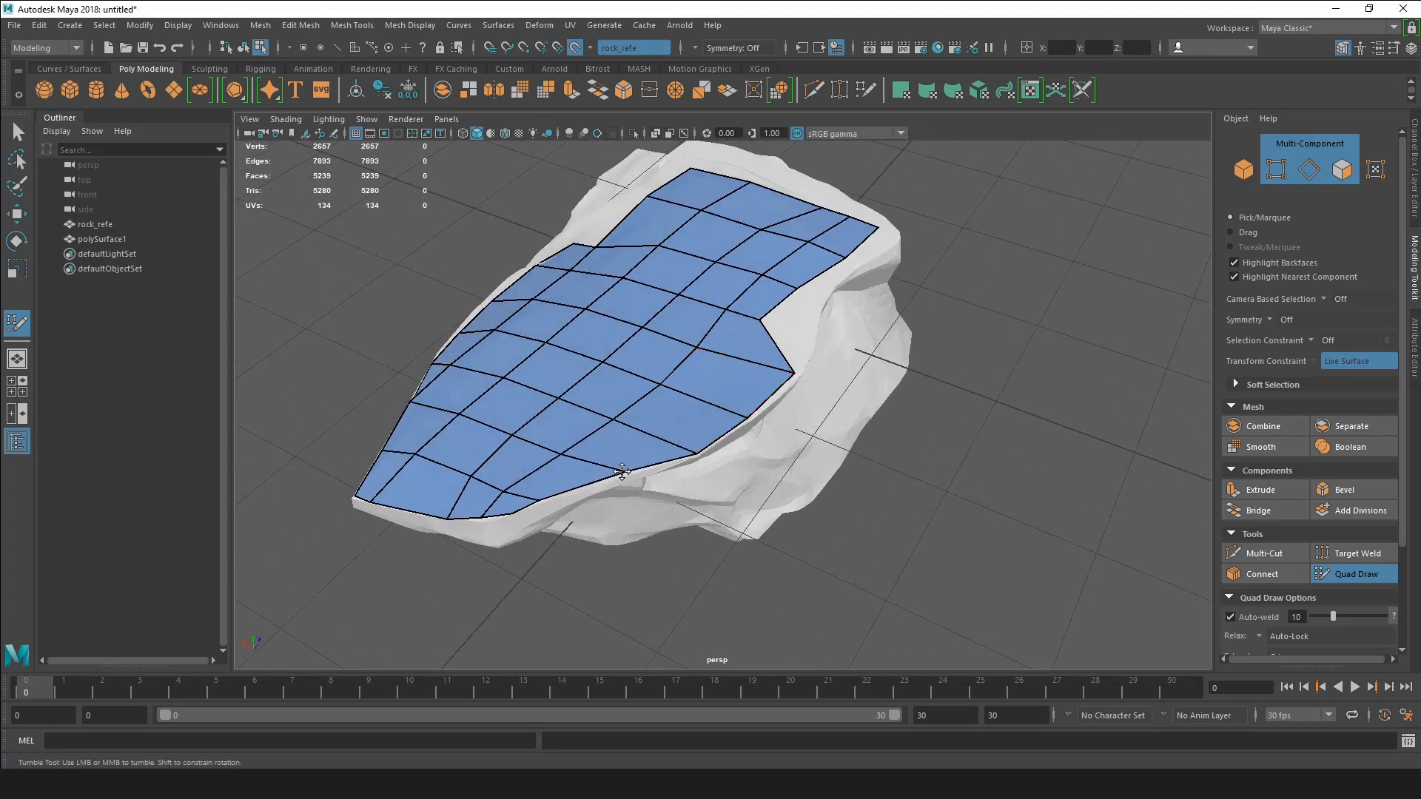
{"action": "right_click_drag", "start_coordinate": [614, 453], "coordinate": [739, 458], "text": "alt"}
{"action": "middle_click_drag", "start_coordinate": [739, 458], "coordinate": [734, 454], "text": "alt"}
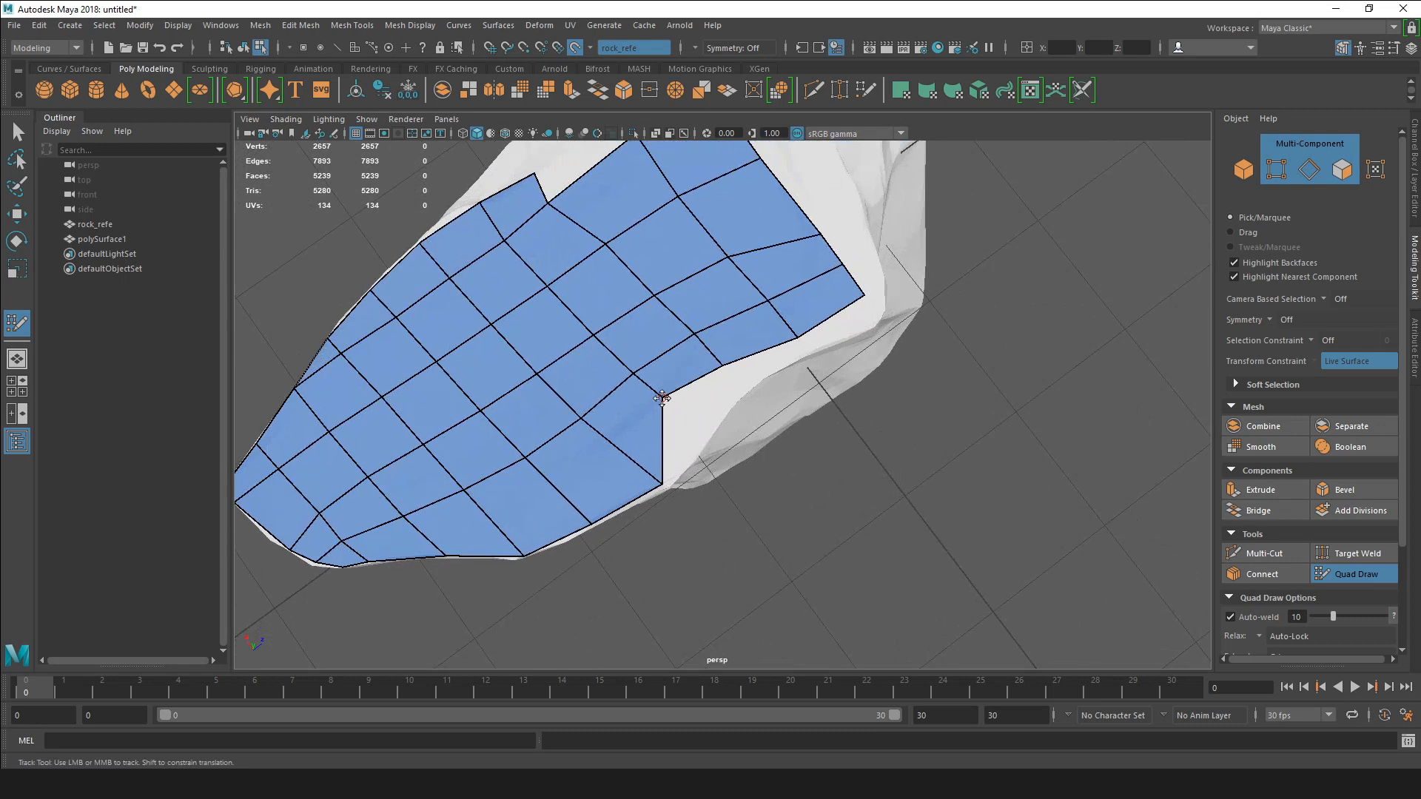
{"action": "left_click_drag", "start_coordinate": [662, 393], "coordinate": [709, 436]}
{"action": "left_click_drag", "start_coordinate": [724, 364], "coordinate": [752, 386]}
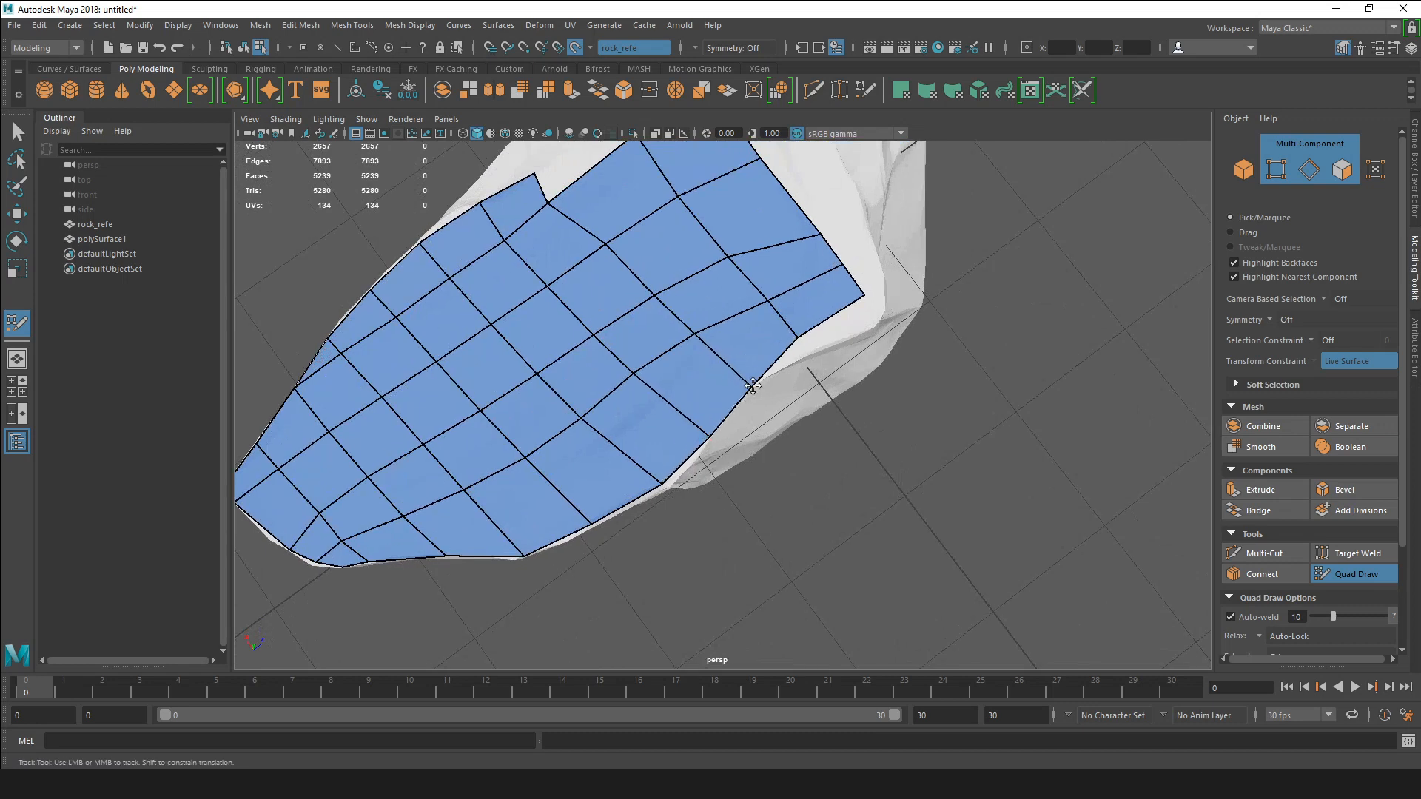
Move the vertices at the patch's wide end outward to the edge of the rock's top face.
{"action": "left_click_drag", "start_coordinate": [797, 337], "coordinate": [754, 459]}
{"action": "left_click_drag", "start_coordinate": [735, 394], "coordinate": [769, 427]}
{"action": "left_click_drag", "start_coordinate": [720, 361], "coordinate": [767, 363]}
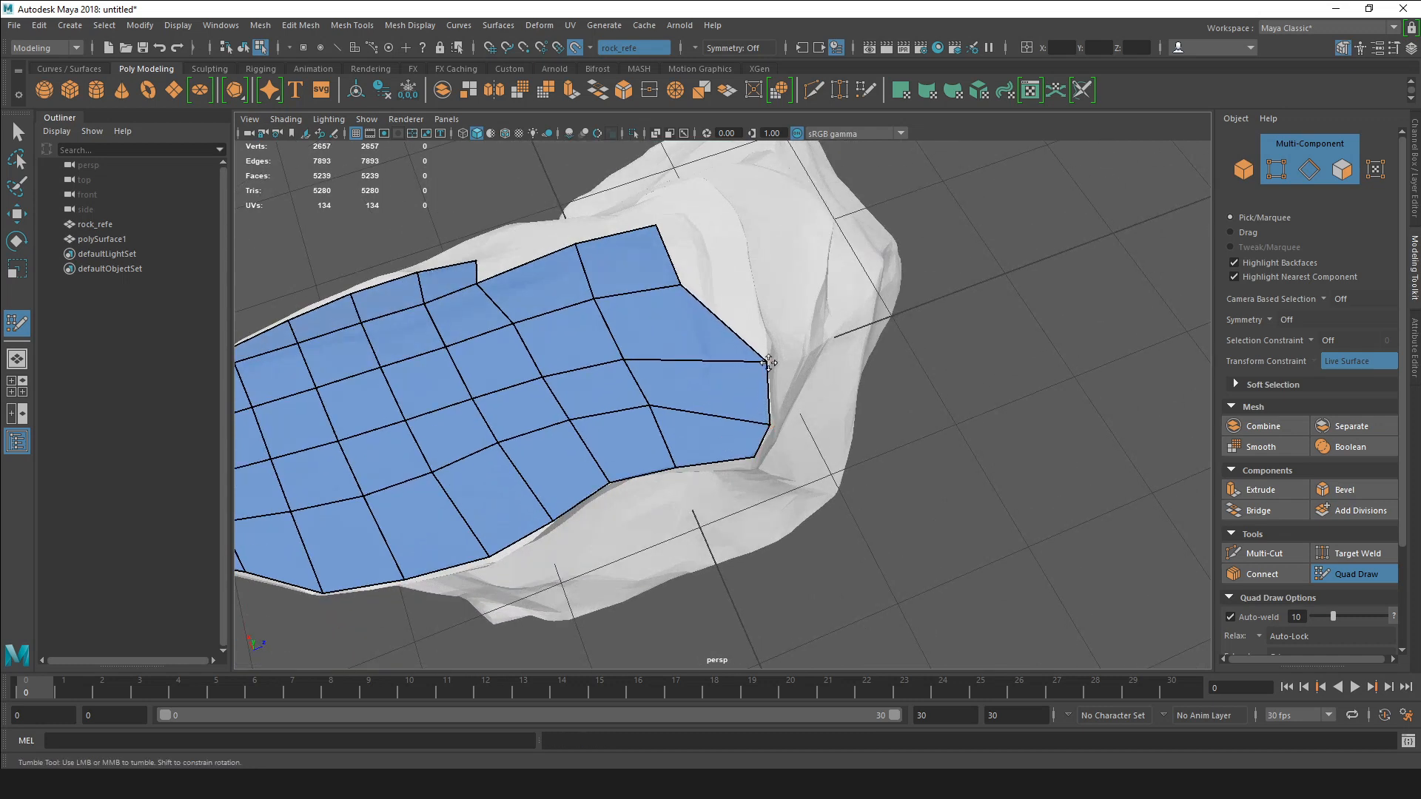
{"action": "middle_click_drag", "start_coordinate": [769, 335], "coordinate": [804, 422], "text": "alt"}
{"action": "left_click_drag", "start_coordinate": [715, 375], "coordinate": [788, 370]}
{"action": "middle_click_drag", "start_coordinate": [775, 360], "coordinate": [790, 428], "text": "alt"}
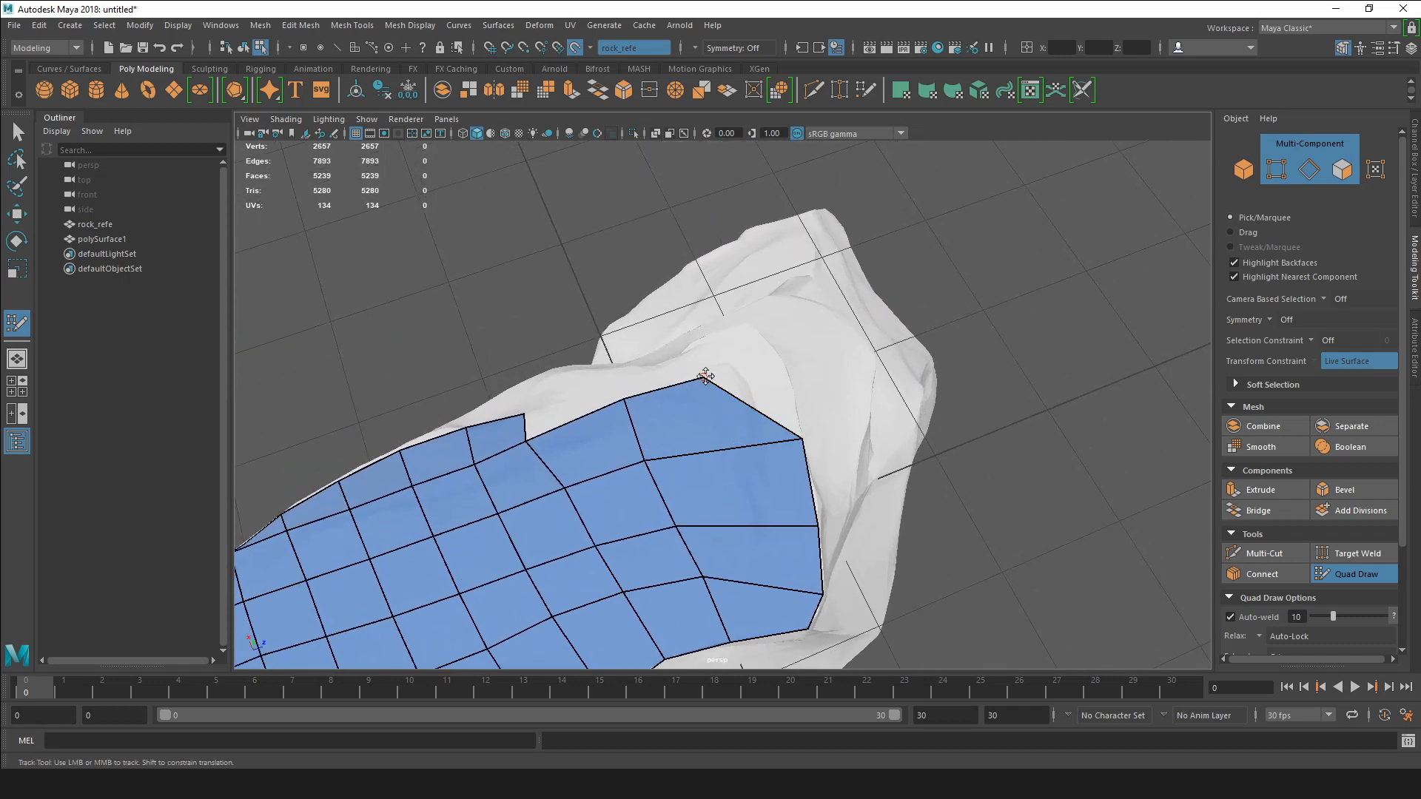
Insert an edge loop across the last row of long quads at the patch's wide end.
{"action": "mouse_move", "coordinate": [762, 470]}
{"action": "left_mouse_down", "text": "alt"}
{"action": "mouse_move", "coordinate": [778, 412]}
{"action": "mouse_move", "coordinate": [777, 454]}
{"action": "left_mouse_up", "text": "alt"}
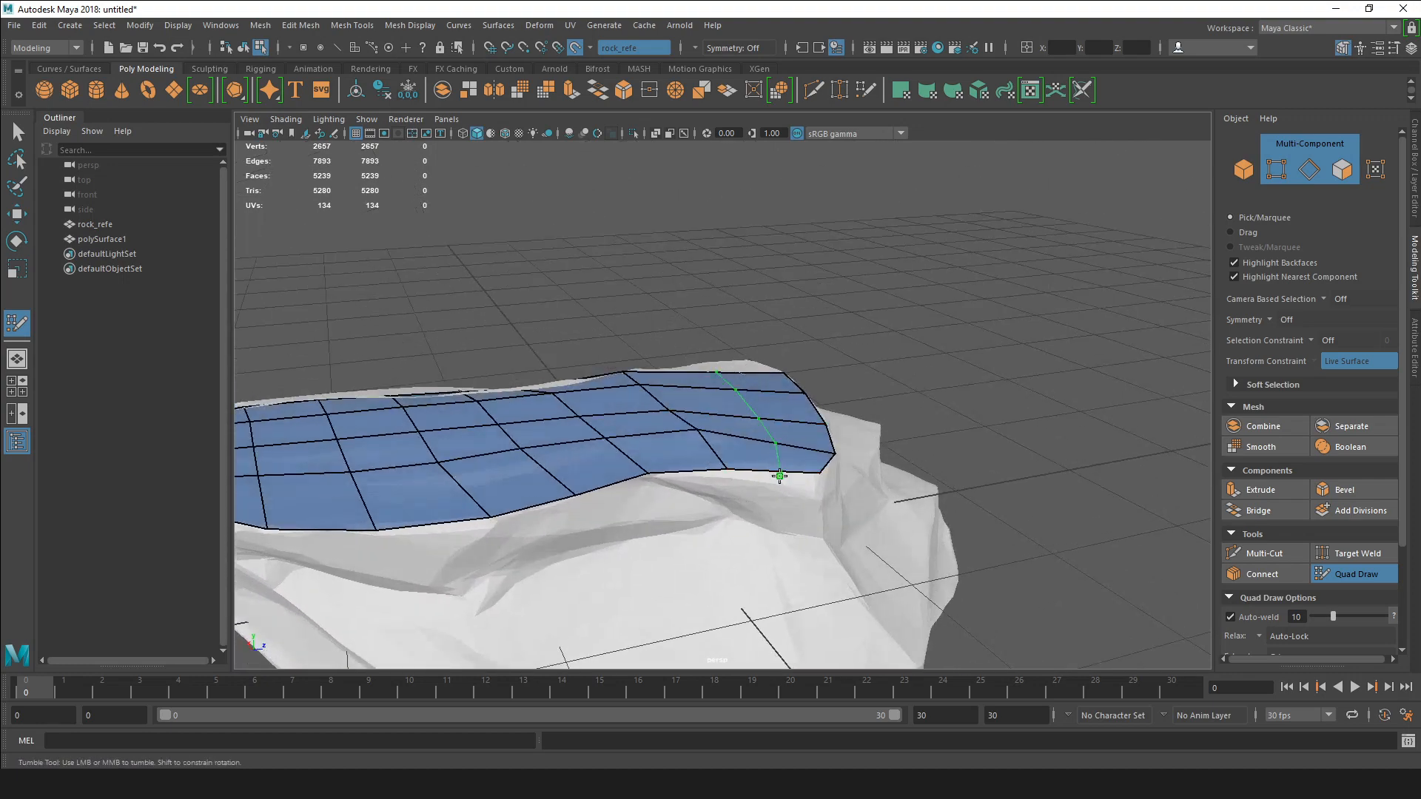
{"action": "left_click_drag", "start_coordinate": [775, 505], "coordinate": [824, 456], "text": "alt"}
{"action": "middle_click_drag", "start_coordinate": [823, 457], "coordinate": [905, 461], "text": "alt"}
{"action": "left_click_drag", "start_coordinate": [906, 461], "coordinate": [809, 488], "text": "alt"}
{"action": "middle_click_drag", "start_coordinate": [809, 488], "coordinate": [855, 391], "text": "alt"}
{"action": "right_click_drag", "start_coordinate": [854, 391], "coordinate": [840, 393], "text": "alt"}
{"action": "scroll", "coordinate": [795, 429], "scroll_direction": "down", "scroll_amount": 4}
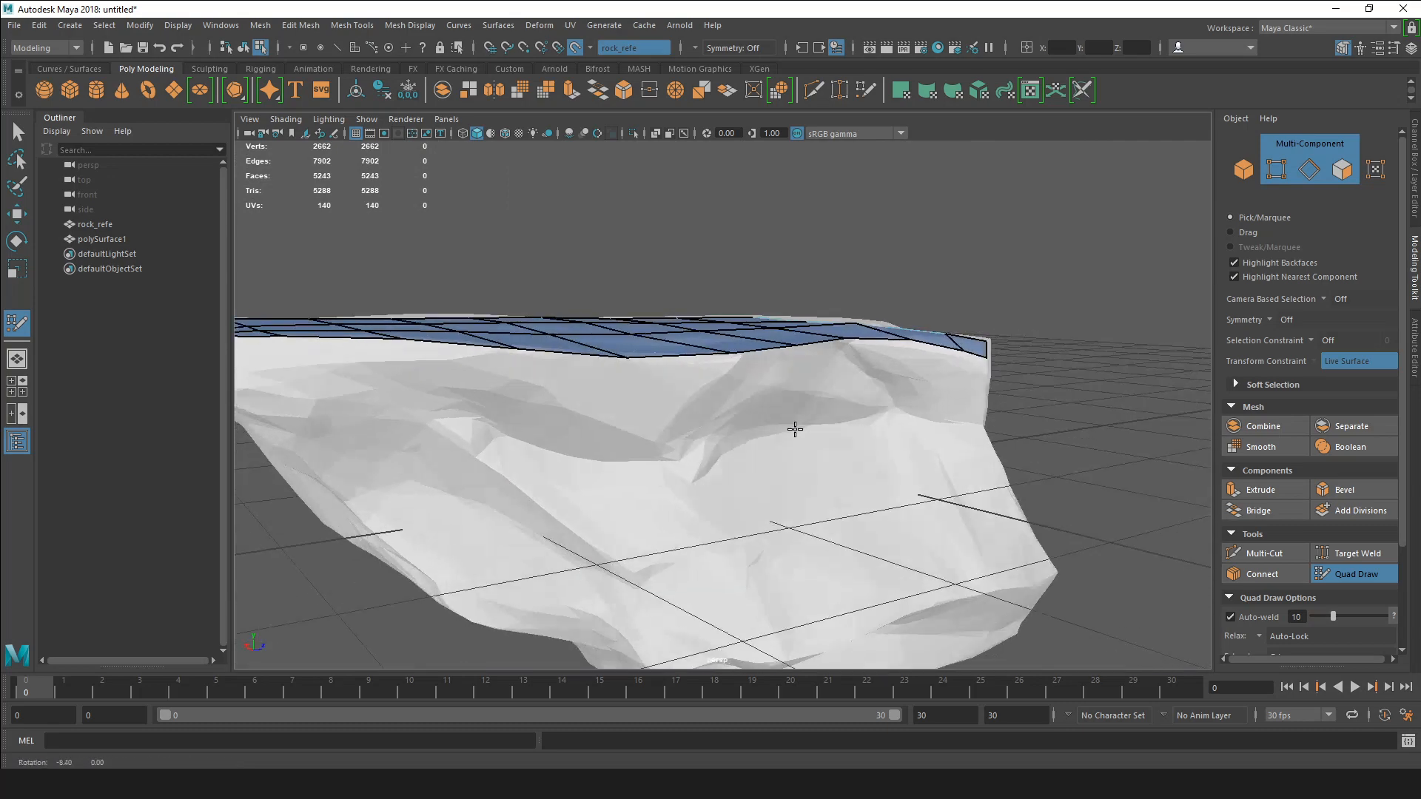
Extend the patch's border down the rock's side in rows of quads and reposition the new end vertices.
{"action": "left_click_drag", "start_coordinate": [789, 434], "coordinate": [669, 437], "text": "alt"}
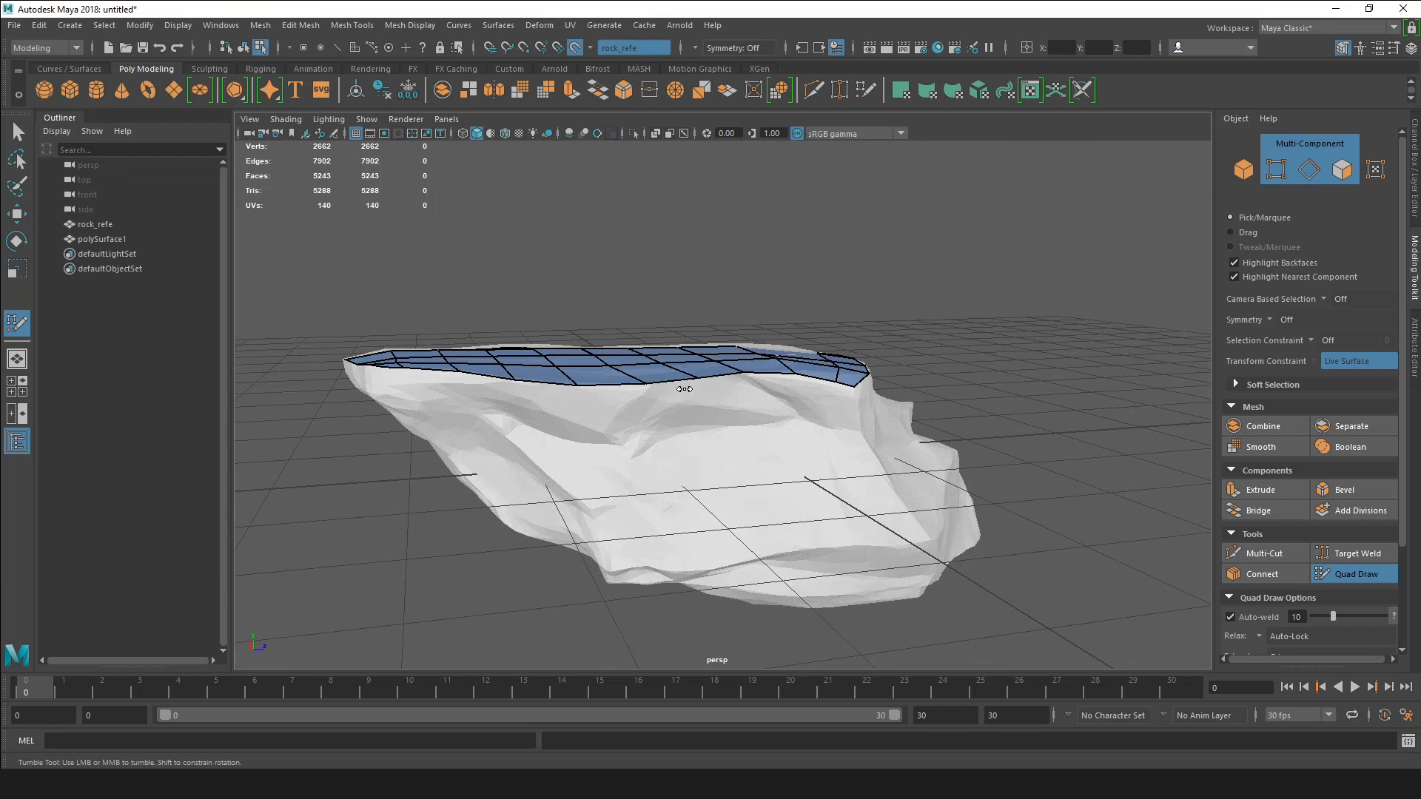
{"action": "mouse_move", "coordinate": [673, 381]}
{"action": "left_mouse_down", "text": "ctrl"}
{"action": "mouse_move", "coordinate": [688, 479]}
{"action": "mouse_move", "coordinate": [740, 566]}
{"action": "mouse_move", "coordinate": [808, 506]}
{"action": "left_mouse_up", "text": "ctrl"}
{"action": "middle_click_drag", "start_coordinate": [808, 506], "coordinate": [733, 530], "text": "alt"}
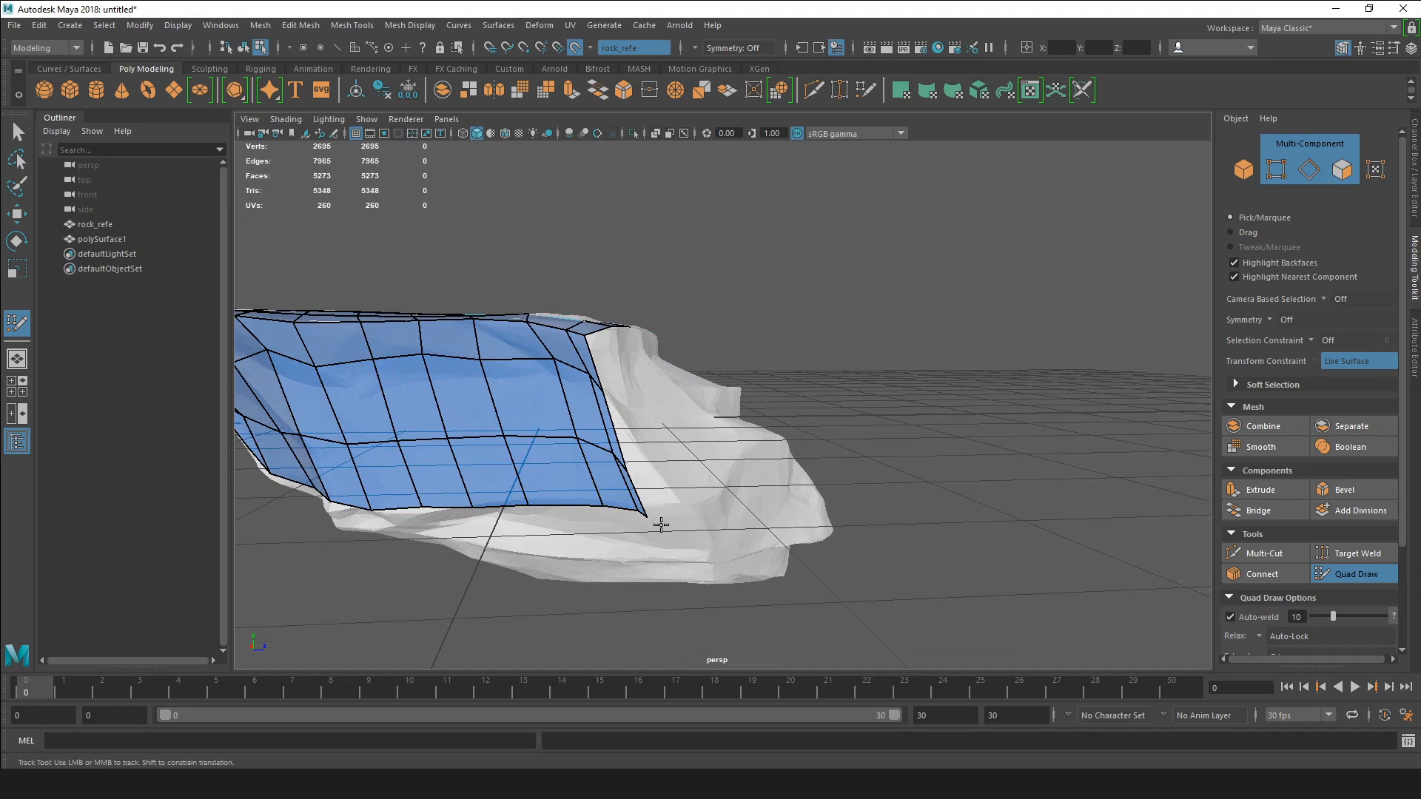
{"action": "left_click_drag", "start_coordinate": [648, 519], "coordinate": [701, 507]}
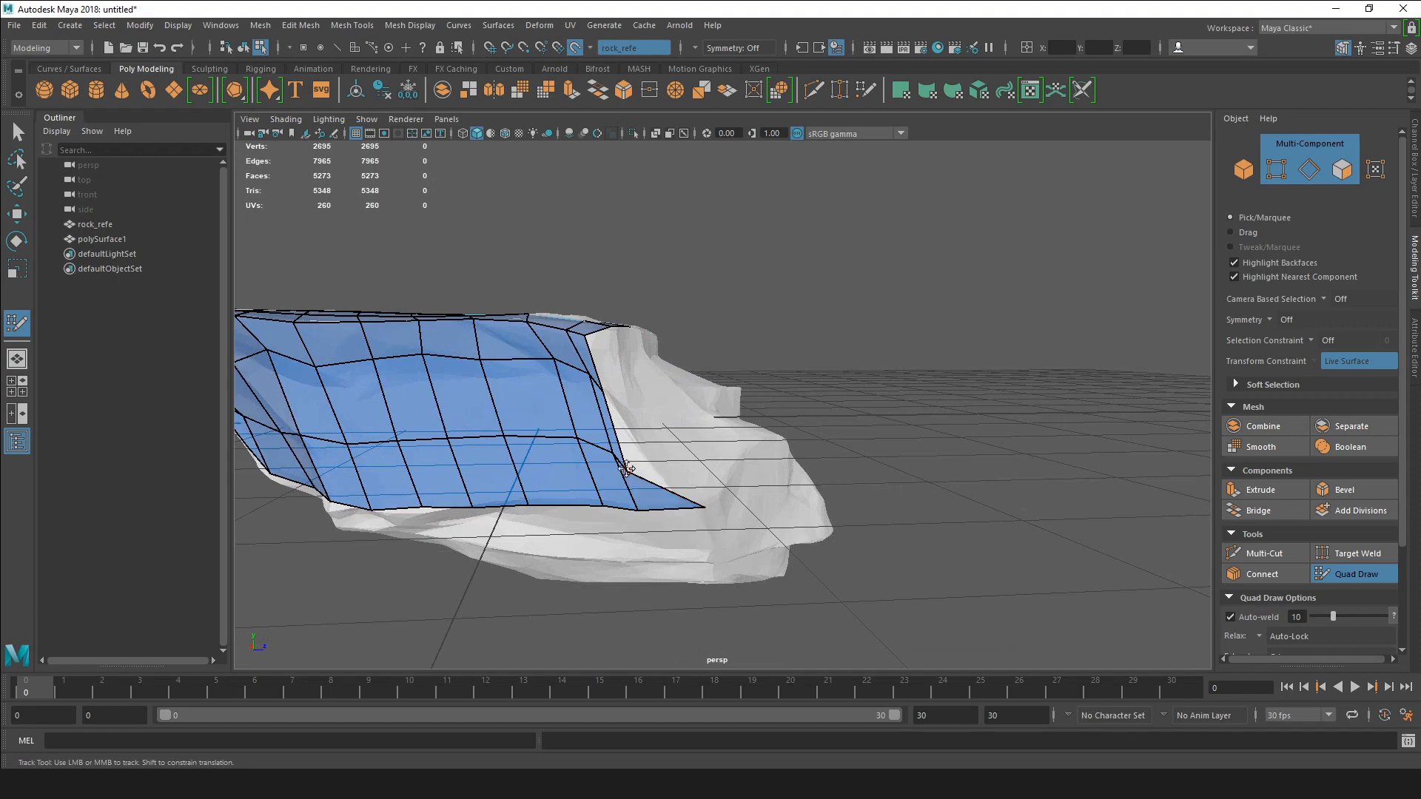
{"action": "mouse_move", "coordinate": [619, 463]}
{"action": "left_mouse_down"}
{"action": "mouse_move", "coordinate": [661, 461]}
{"action": "mouse_move", "coordinate": [691, 491]}
{"action": "mouse_move", "coordinate": [631, 514]}
{"action": "mouse_move", "coordinate": [669, 508]}
{"action": "mouse_move", "coordinate": [629, 418]}
{"action": "left_mouse_up"}
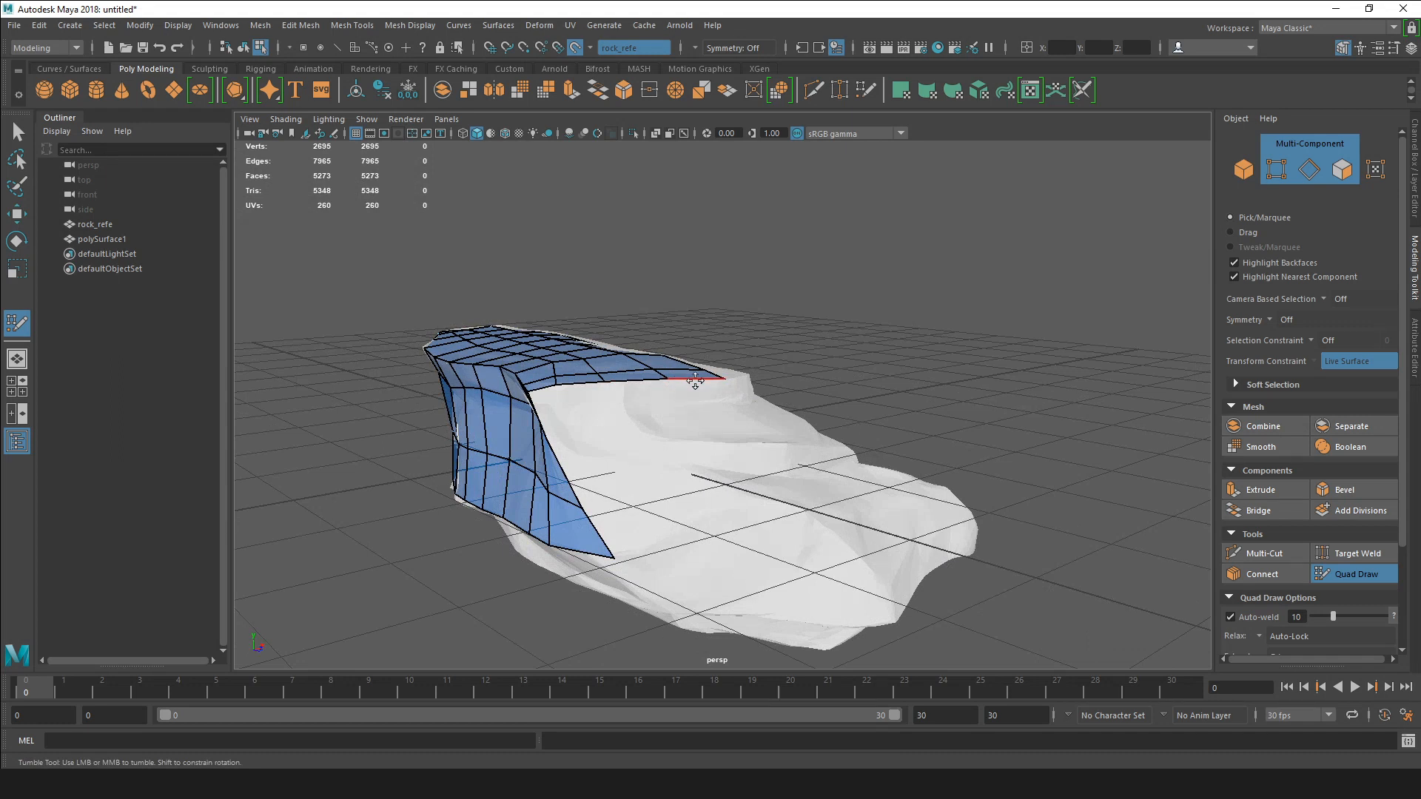
Extend three quads down from the top patch's wide-end border and fill the gap between them and the side patch.
{"action": "key", "text": "Tab"}
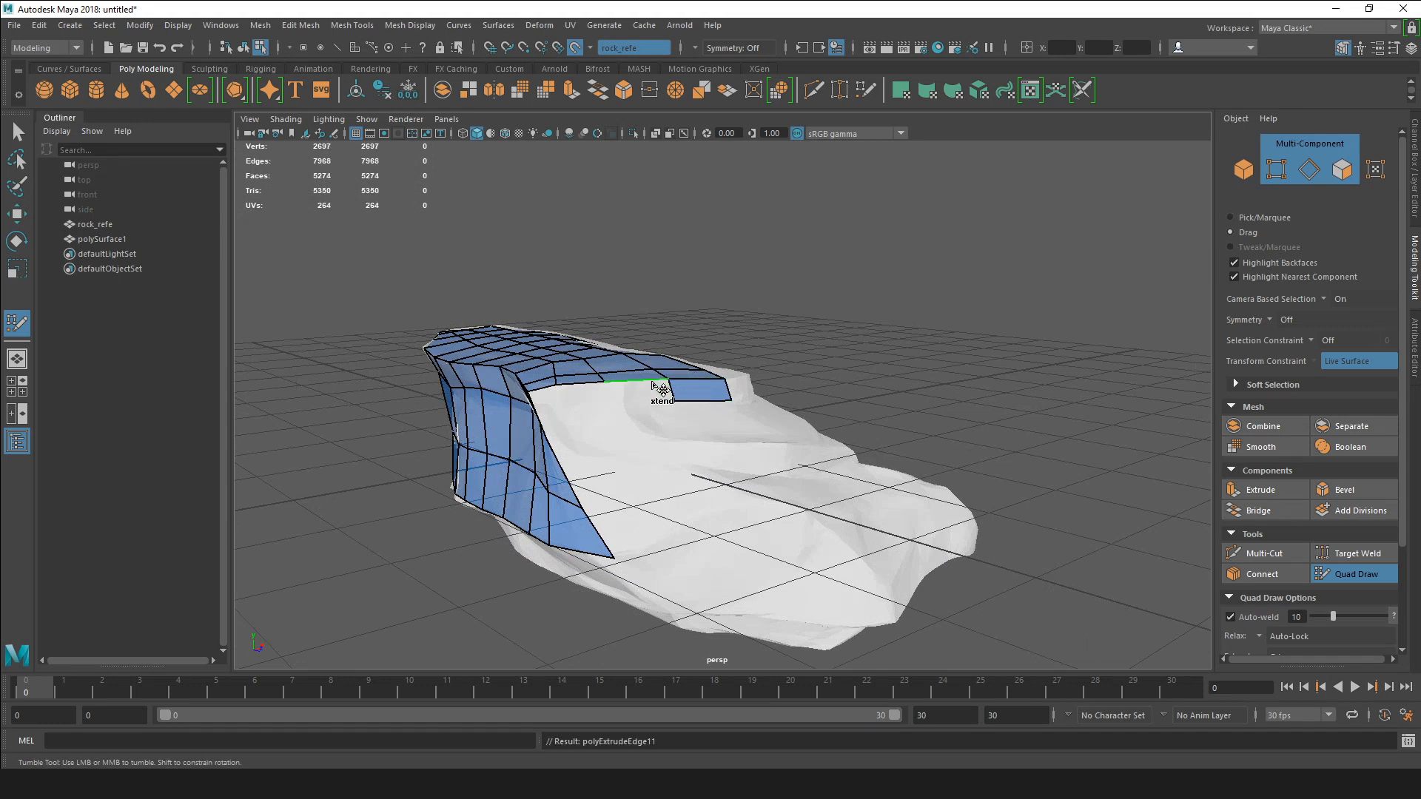
{"action": "mouse_move", "coordinate": [649, 380]}
{"action": "left_mouse_down"}
{"action": "mouse_move", "coordinate": [654, 401]}
{"action": "mouse_move", "coordinate": [596, 399]}
{"action": "left_mouse_up"}
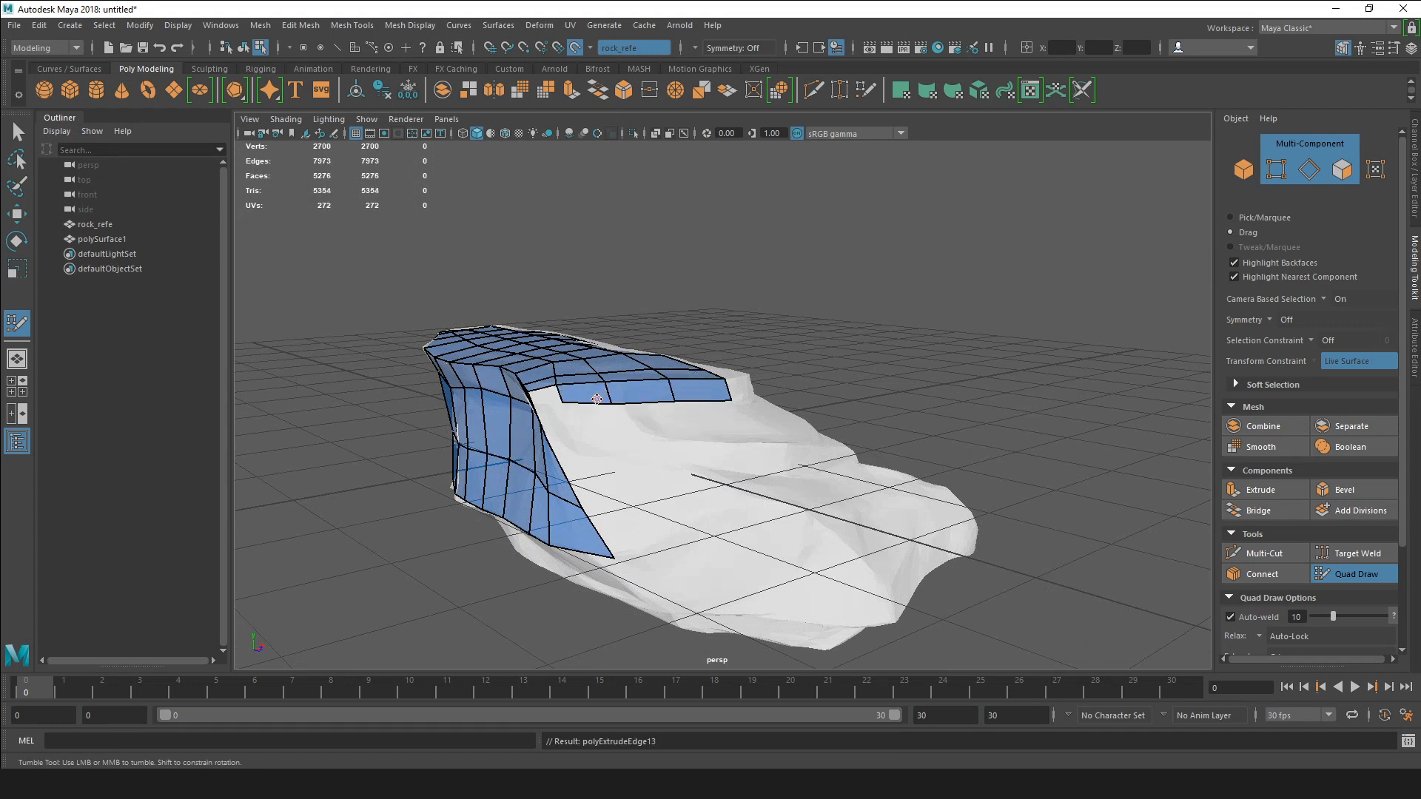
{"action": "left_click", "coordinate": [550, 398], "text": "shift"}
{"action": "mouse_move", "coordinate": [571, 451]}
{"action": "left_mouse_down", "text": "alt"}
{"action": "mouse_move", "coordinate": [596, 403]}
{"action": "mouse_move", "coordinate": [622, 403]}
{"action": "mouse_move", "coordinate": [669, 447]}
{"action": "mouse_move", "coordinate": [721, 411]}
{"action": "mouse_move", "coordinate": [741, 419]}
{"action": "mouse_move", "coordinate": [761, 485]}
{"action": "mouse_move", "coordinate": [730, 469]}
{"action": "mouse_move", "coordinate": [734, 387]}
{"action": "left_mouse_up", "text": "alt"}
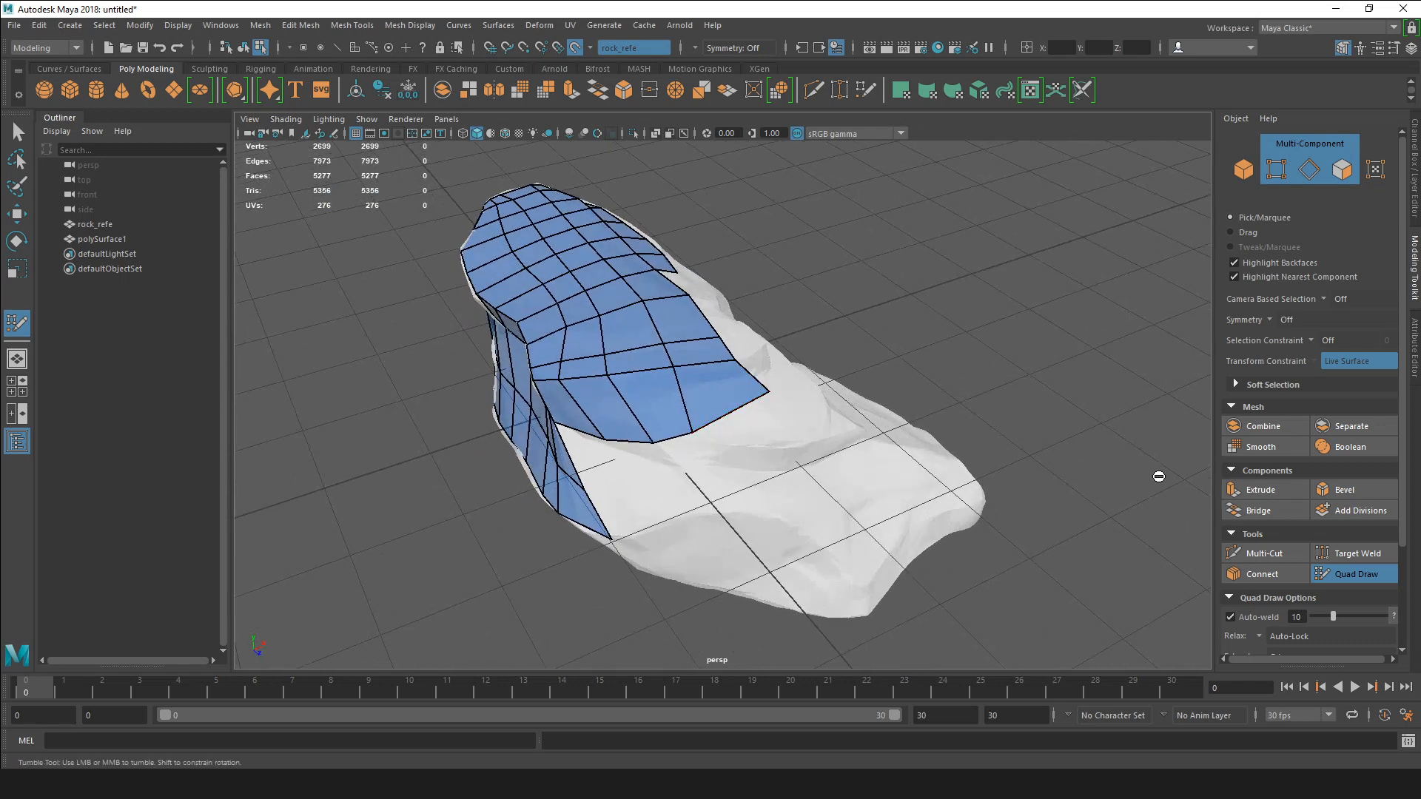
Cut an edge across the new wide-end quads with Multi-Cut, ending at a vertex on their lower border, and return to Quad Draw.
{"action": "left_click", "coordinate": [1266, 555]}
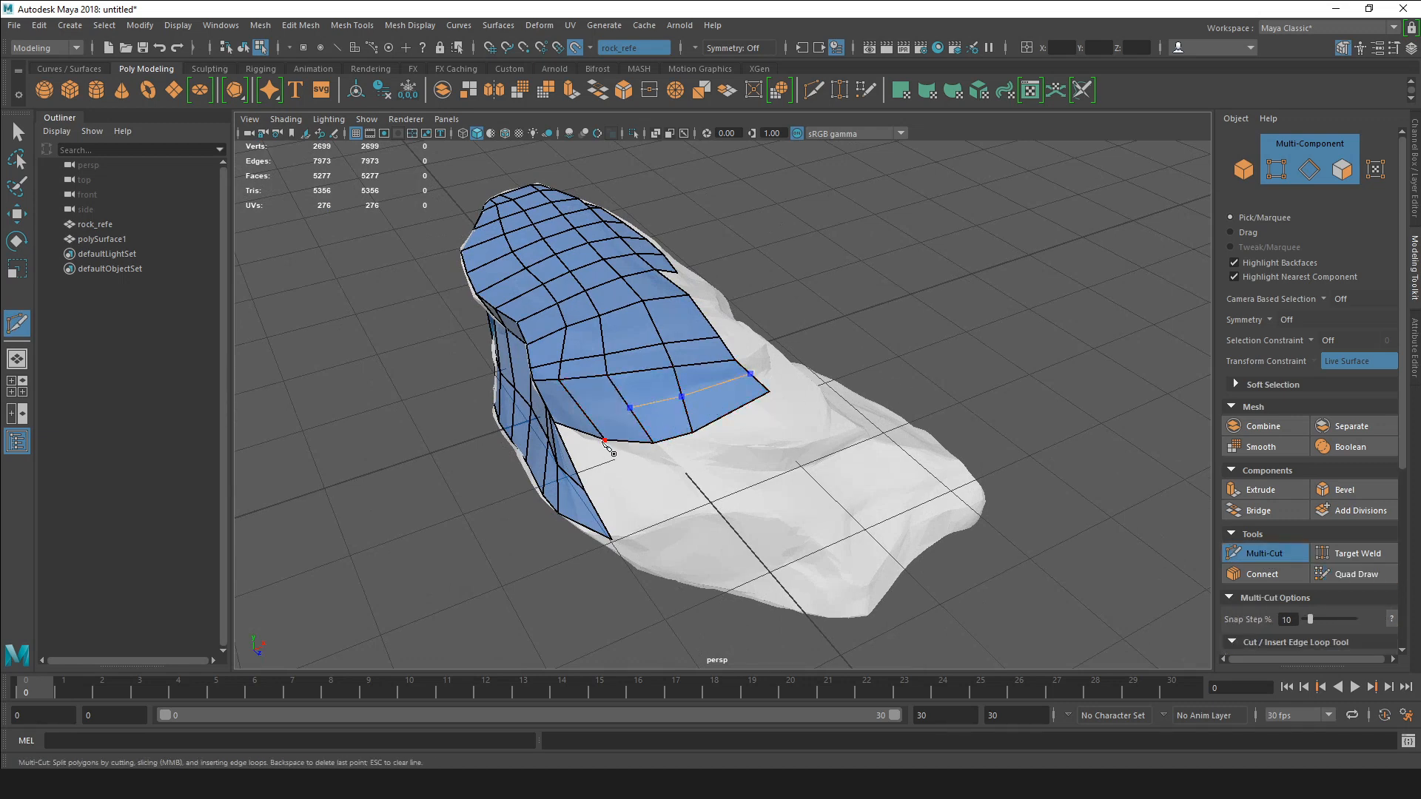
{"action": "left_click", "coordinate": [603, 441]}
{"action": "left_click_drag", "start_coordinate": [603, 440], "coordinate": [869, 438], "text": "alt"}
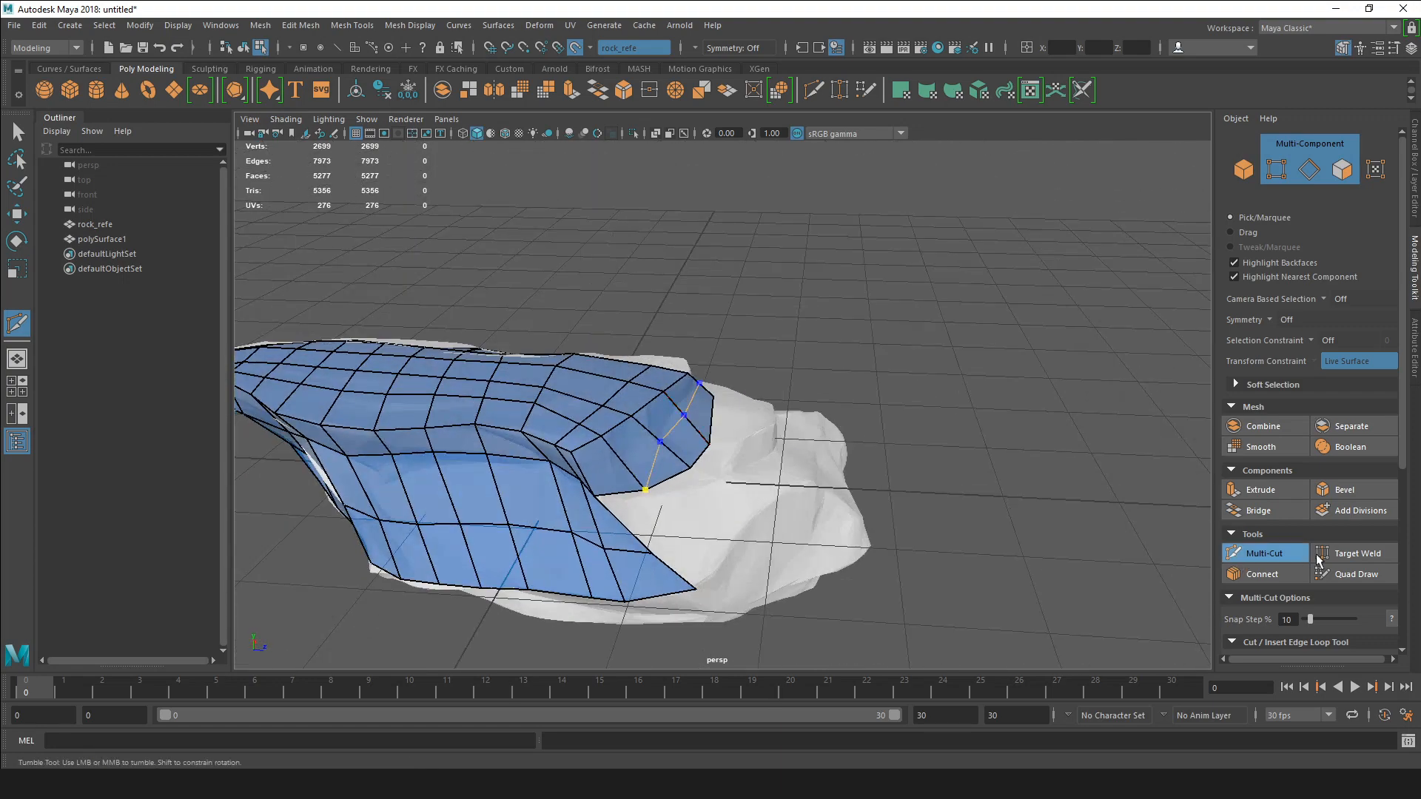
{"action": "left_click", "coordinate": [1354, 575]}
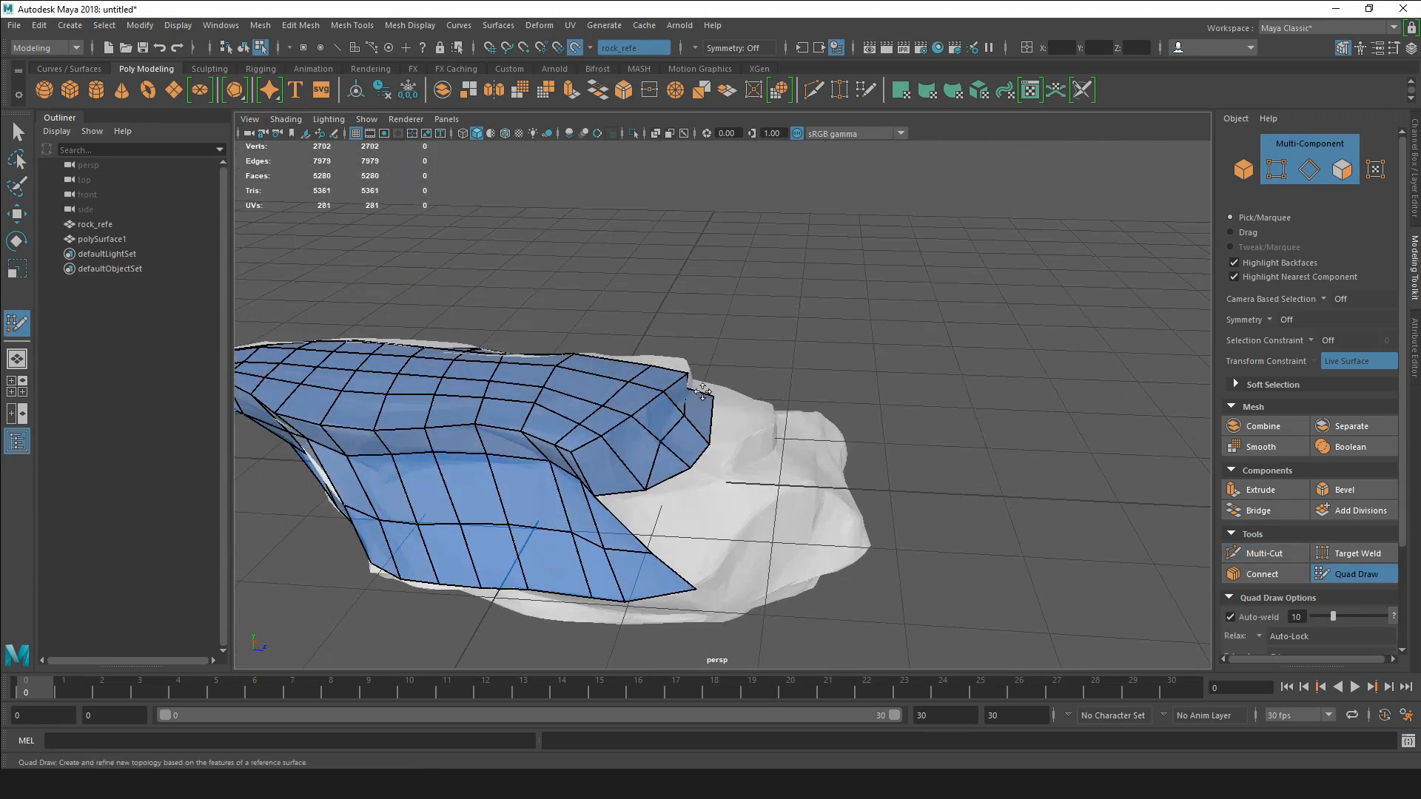
{"action": "left_click_drag", "start_coordinate": [703, 391], "coordinate": [722, 398], "text": "alt"}
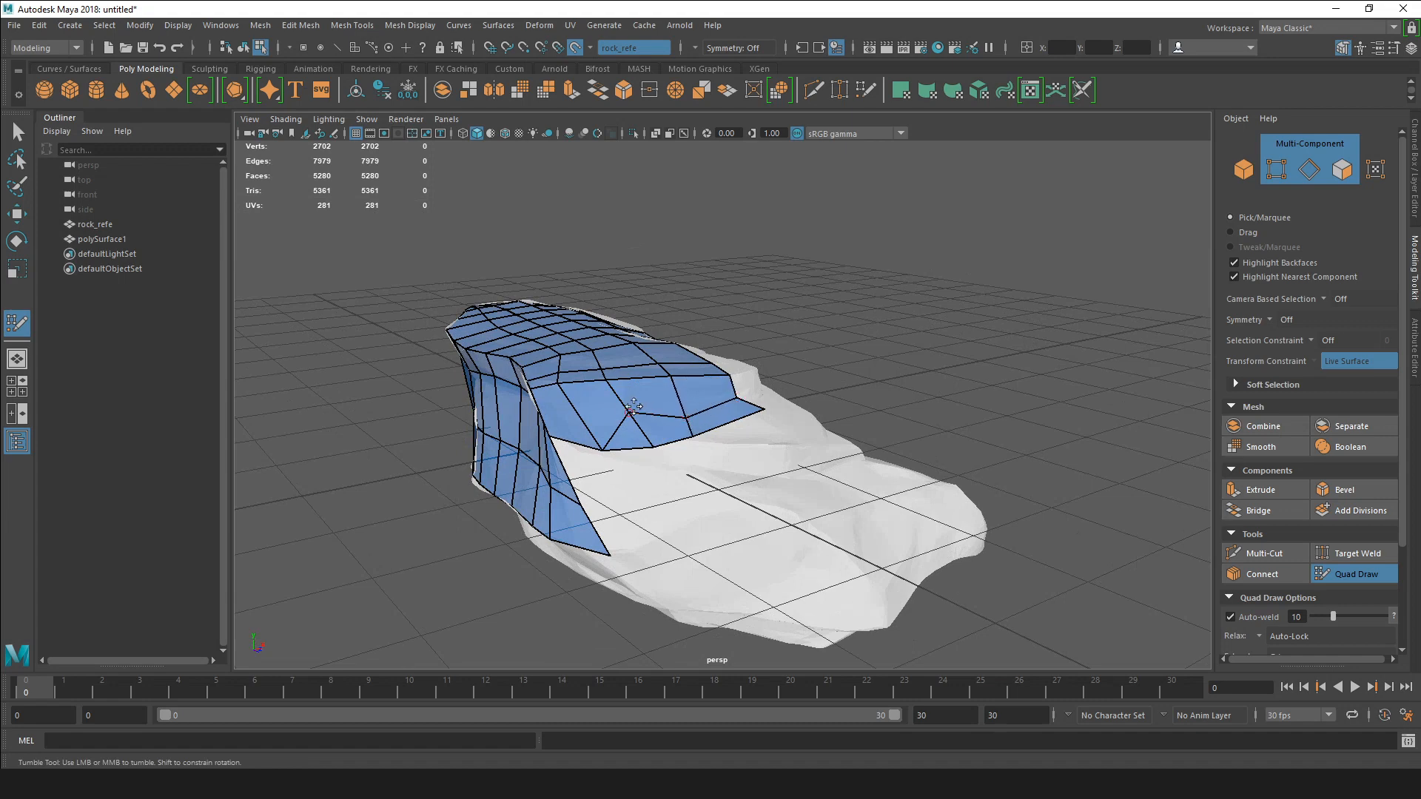
Cut a diagonal edge with Multi-Cut from a rim vertex down through the side patch's end quads, and return to Quad Draw.
{"action": "mouse_move", "coordinate": [639, 417]}
{"action": "left_mouse_down", "text": "alt"}
{"action": "mouse_move", "coordinate": [689, 433]}
{"action": "mouse_move", "coordinate": [787, 413]}
{"action": "mouse_move", "coordinate": [770, 454]}
{"action": "mouse_move", "coordinate": [735, 412]}
{"action": "mouse_move", "coordinate": [658, 453]}
{"action": "mouse_move", "coordinate": [693, 462]}
{"action": "mouse_move", "coordinate": [722, 456]}
{"action": "mouse_move", "coordinate": [703, 420]}
{"action": "mouse_move", "coordinate": [768, 446]}
{"action": "mouse_move", "coordinate": [586, 436]}
{"action": "mouse_move", "coordinate": [634, 423]}
{"action": "mouse_move", "coordinate": [671, 447]}
{"action": "left_mouse_up", "text": "alt"}
{"action": "scroll", "coordinate": [722, 455], "scroll_direction": "up", "scroll_amount": 3}
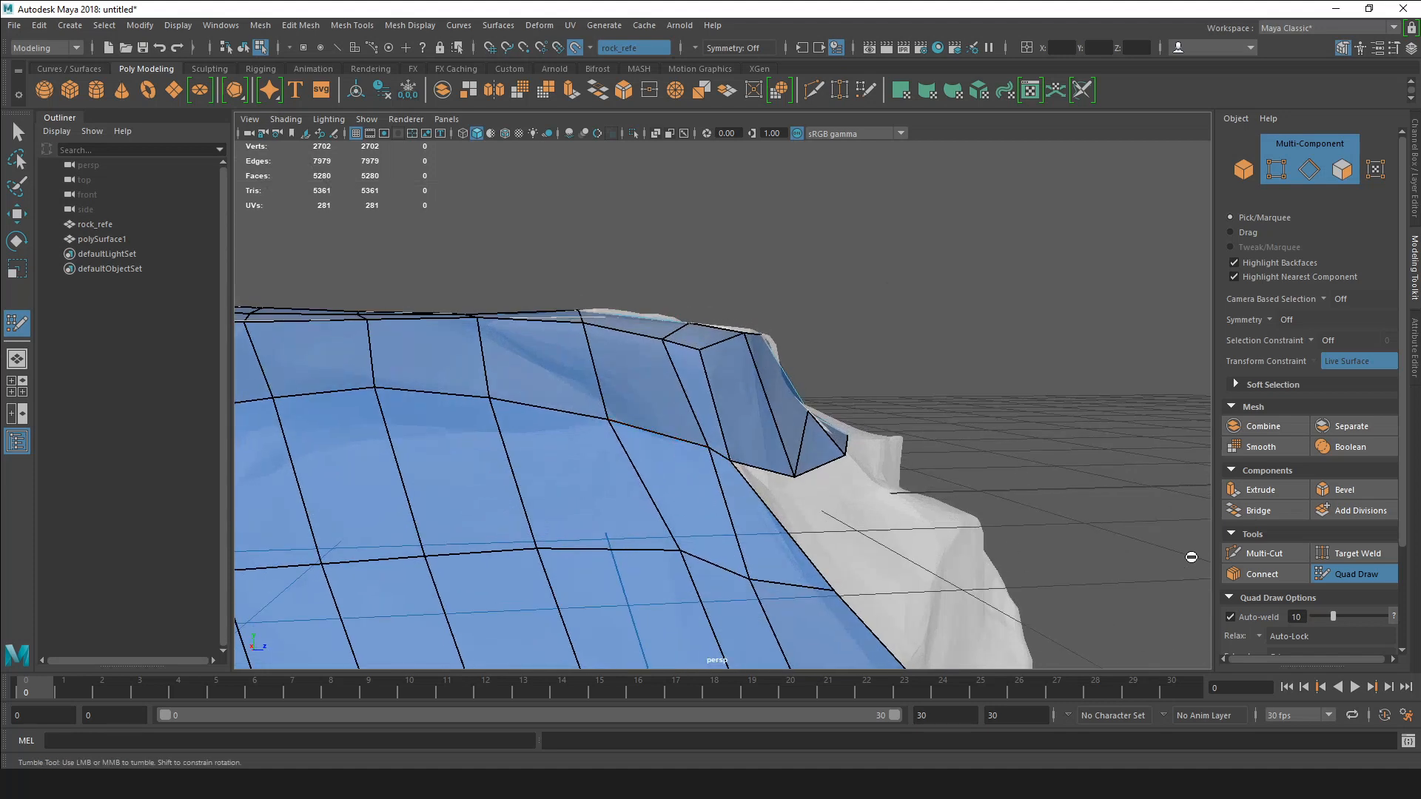
{"action": "left_click", "coordinate": [1265, 557]}
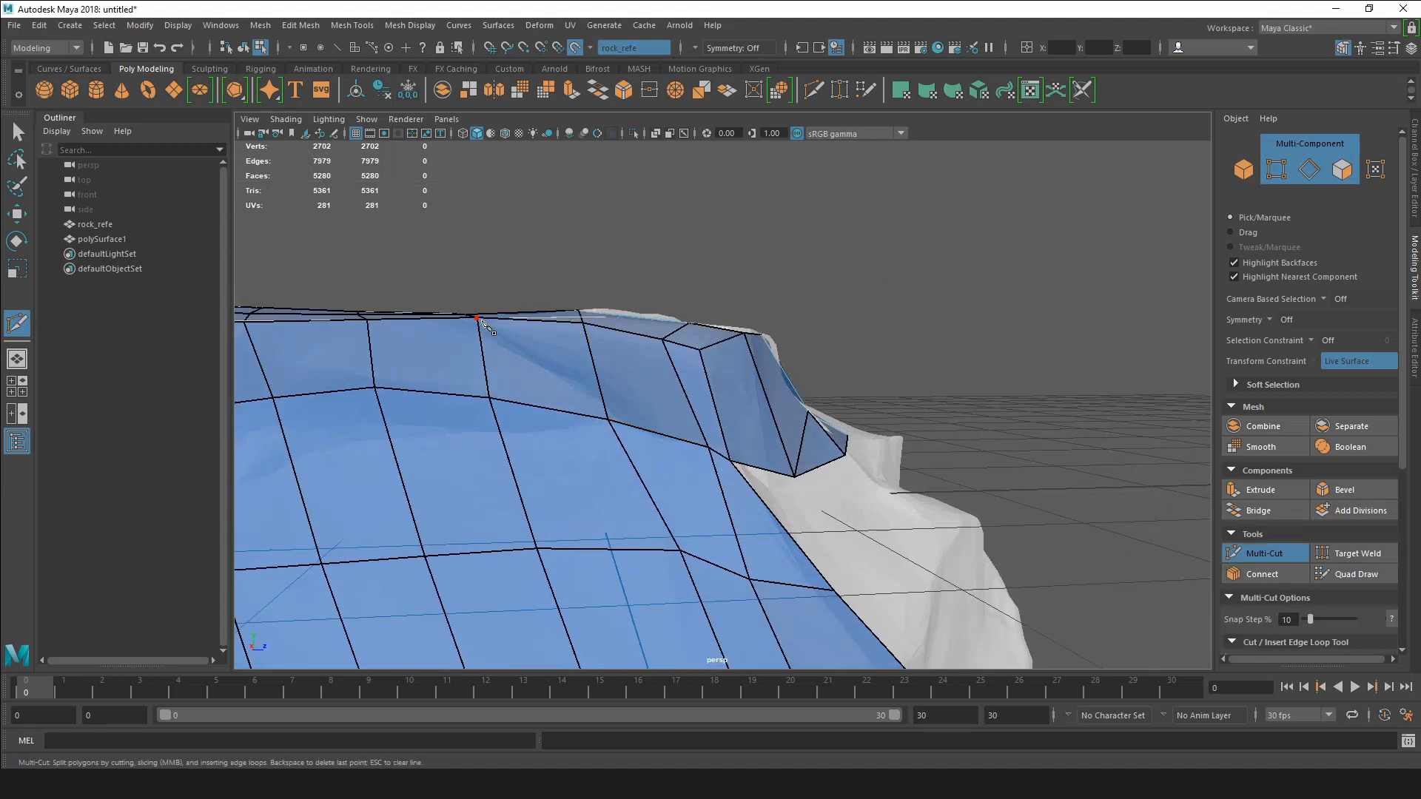
{"action": "left_click", "coordinate": [596, 370]}
{"action": "left_click_drag", "start_coordinate": [699, 521], "coordinate": [688, 453], "text": "alt"}
{"action": "left_click", "coordinate": [1350, 576]}
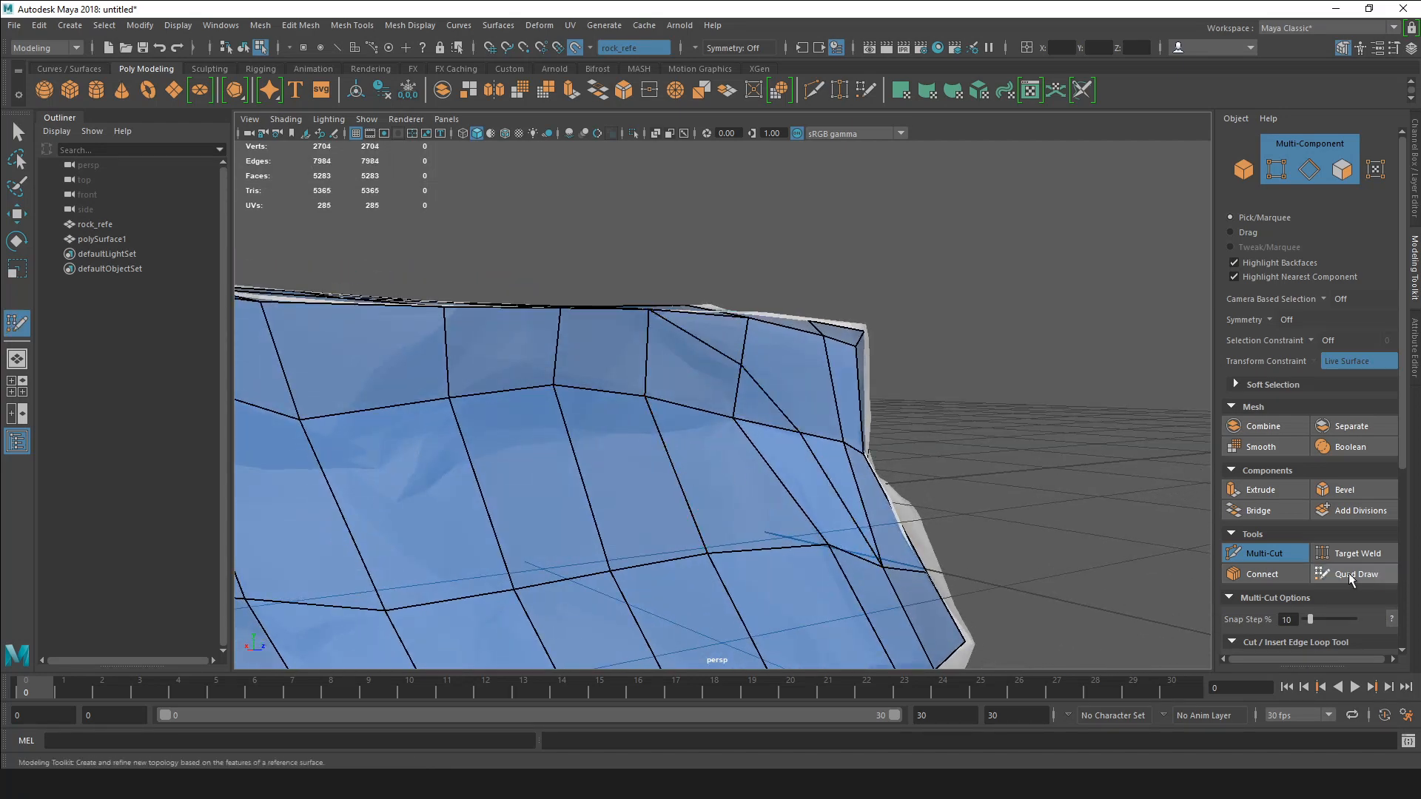
Connect the diagonal cut's upper vertex to the adjacent rim vertex with Multi-Cut, and return to Quad Draw.
{"action": "mouse_move", "coordinate": [917, 444]}
{"action": "left_mouse_down", "text": "alt"}
{"action": "mouse_move", "coordinate": [939, 441]}
{"action": "mouse_move", "coordinate": [916, 447]}
{"action": "left_mouse_up", "text": "alt"}
{"action": "left_click", "coordinate": [1266, 555]}
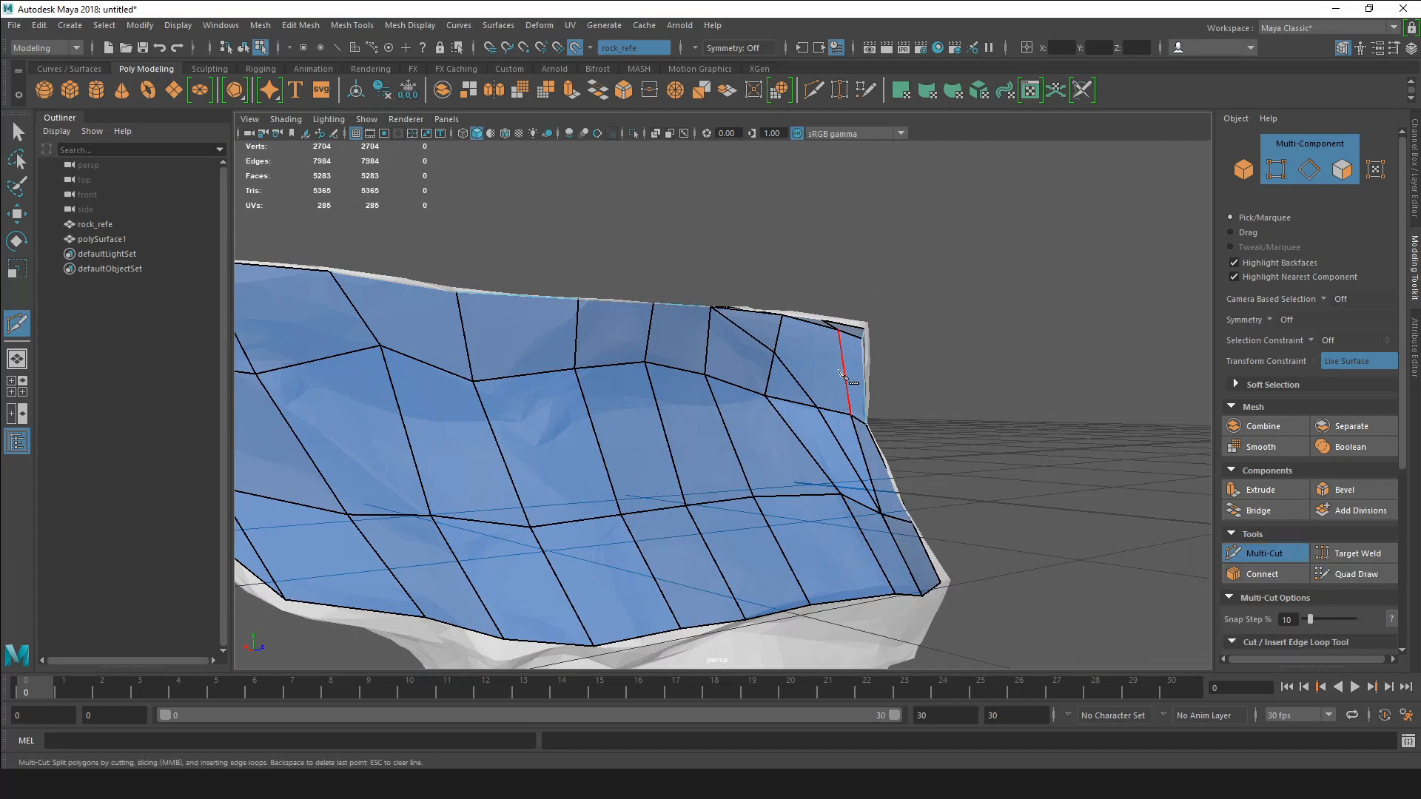
{"action": "left_click", "coordinate": [774, 353]}
{"action": "left_click_drag", "start_coordinate": [922, 419], "coordinate": [951, 423], "text": "alt"}
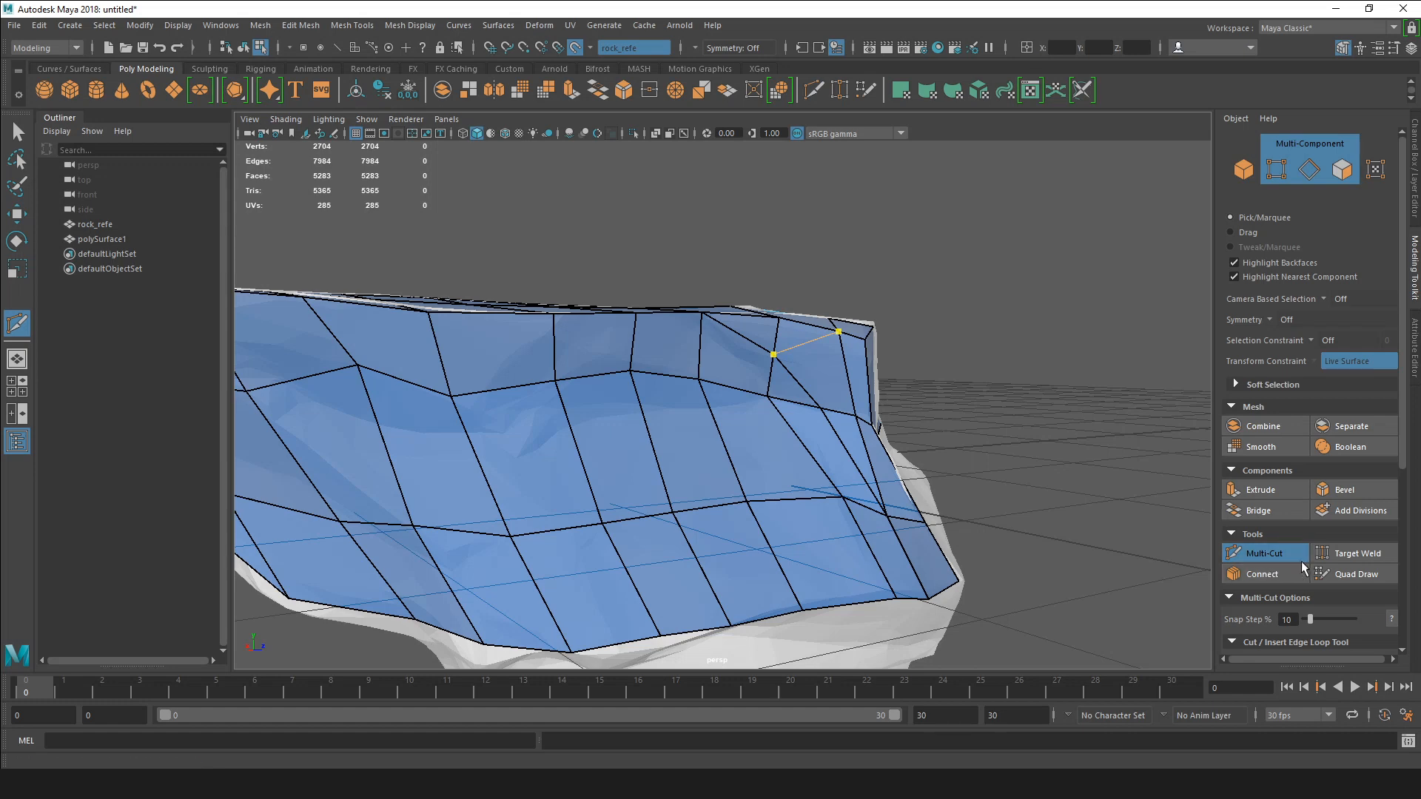
{"action": "left_click", "coordinate": [1337, 574]}
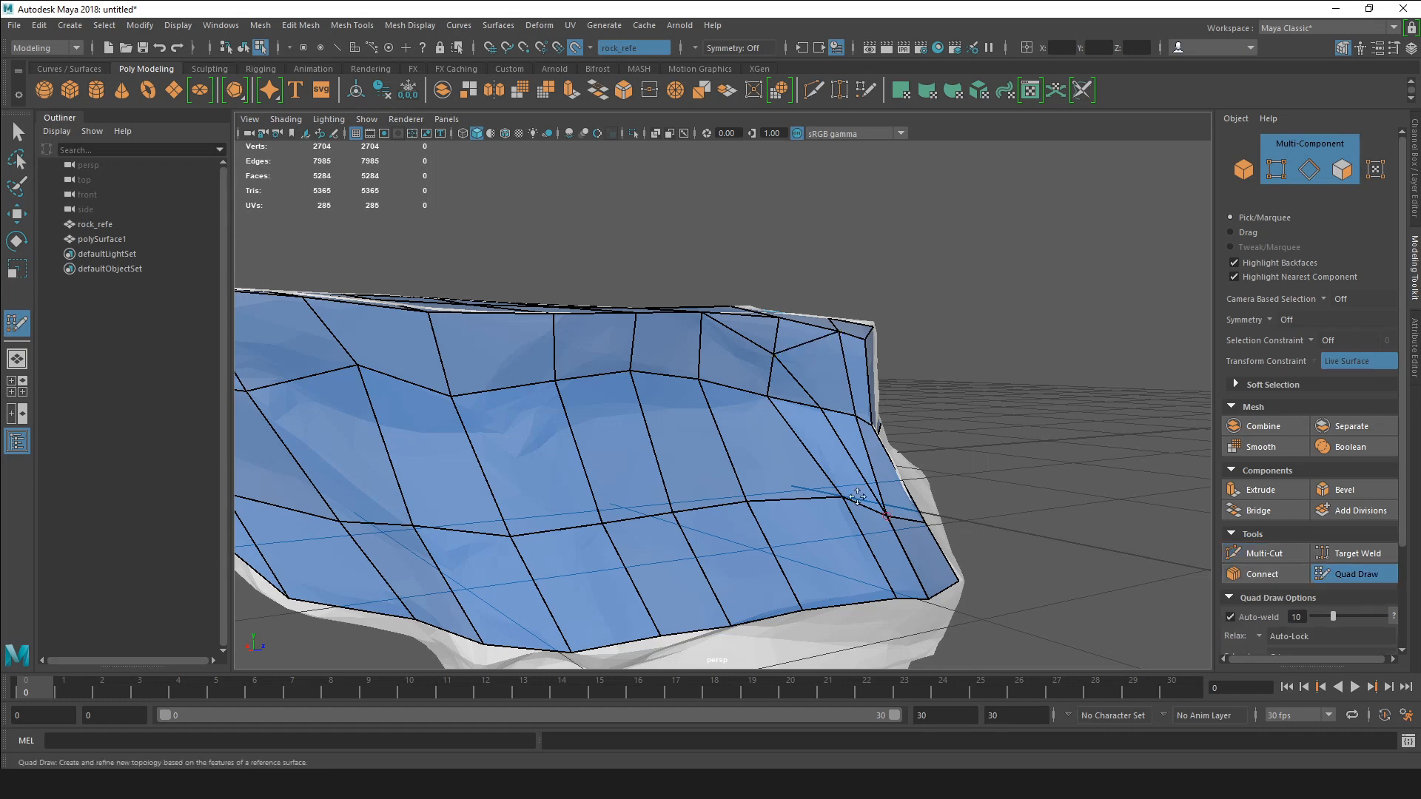
Undo the last vertex tweak on the side patch.
{"action": "middle_click_drag", "start_coordinate": [797, 368], "coordinate": [866, 333], "text": "alt"}
{"action": "mouse_move", "coordinate": [895, 479]}
{"action": "left_mouse_down", "text": "alt"}
{"action": "mouse_move", "coordinate": [988, 466]}
{"action": "mouse_move", "coordinate": [991, 495]}
{"action": "left_mouse_up", "text": "alt"}
{"action": "key", "text": "ctrl+z"}
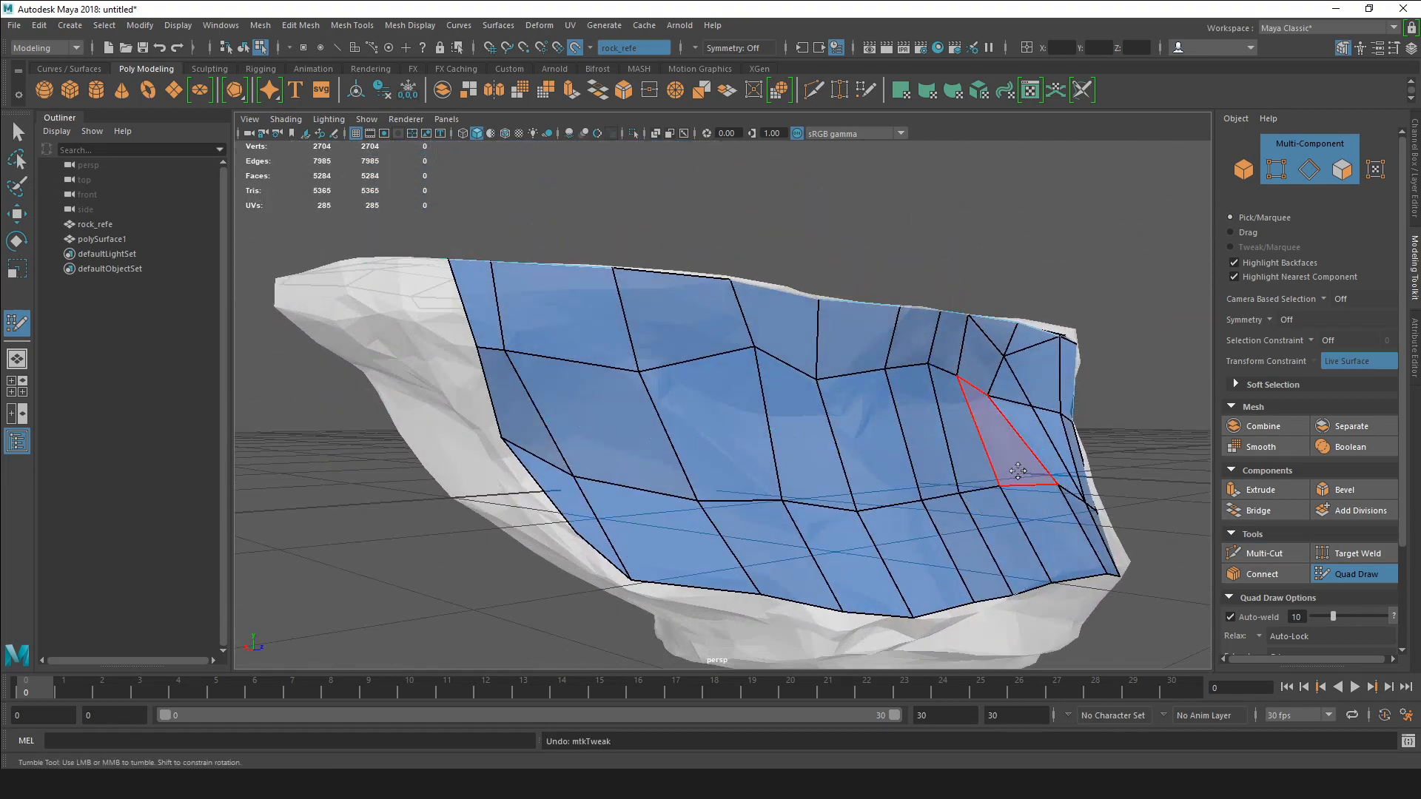
Cut an edge row with Multi-Cut across the side patch's upper middle quads, from vertex to vertex, and return to Quad Draw.
{"action": "middle_click_drag", "start_coordinate": [1034, 465], "coordinate": [881, 463], "text": "alt"}
{"action": "mouse_move", "coordinate": [880, 462]}
{"action": "left_mouse_down", "text": "alt"}
{"action": "mouse_move", "coordinate": [910, 447]}
{"action": "mouse_move", "coordinate": [862, 444]}
{"action": "mouse_move", "coordinate": [843, 465]}
{"action": "mouse_move", "coordinate": [807, 443]}
{"action": "mouse_move", "coordinate": [873, 431]}
{"action": "left_mouse_up", "text": "alt"}
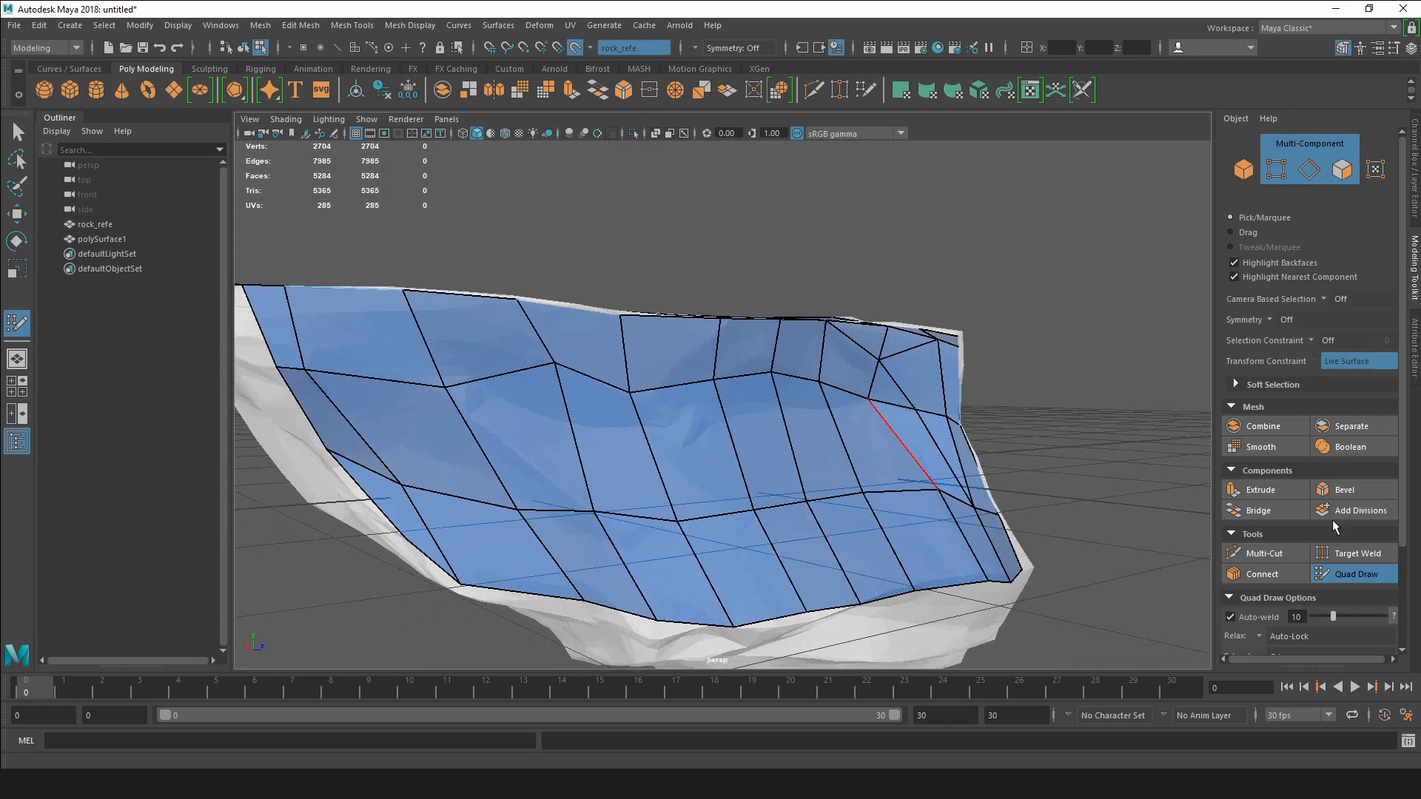
{"action": "key", "text": "ctrl+shift+x"}
{"action": "left_click", "coordinate": [867, 399]}
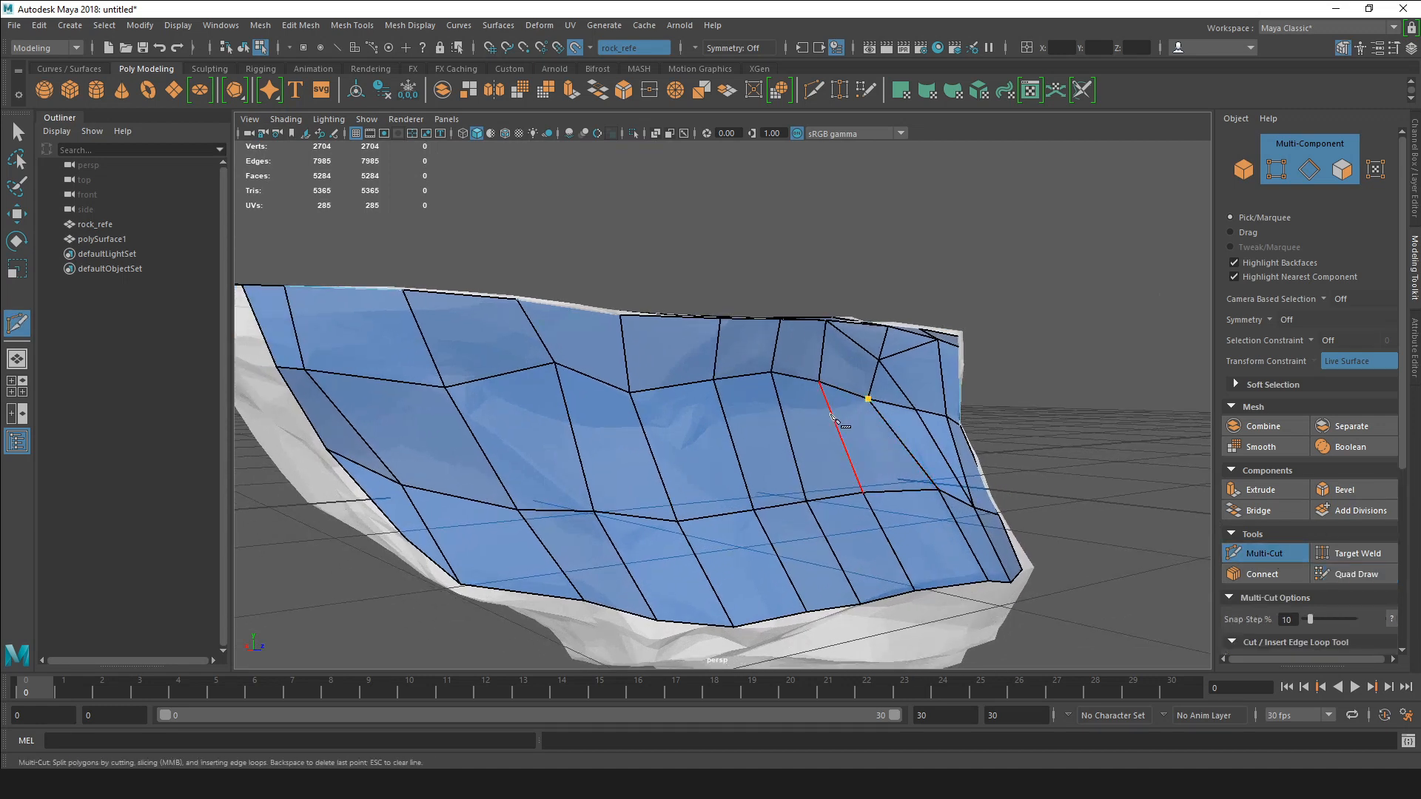
{"action": "left_click", "coordinate": [831, 412]}
{"action": "left_click", "coordinate": [782, 411]}
{"action": "left_click", "coordinate": [727, 422]}
{"action": "left_click", "coordinate": [649, 446]}
{"action": "left_click", "coordinate": [570, 427]}
{"action": "left_click", "coordinate": [444, 387]}
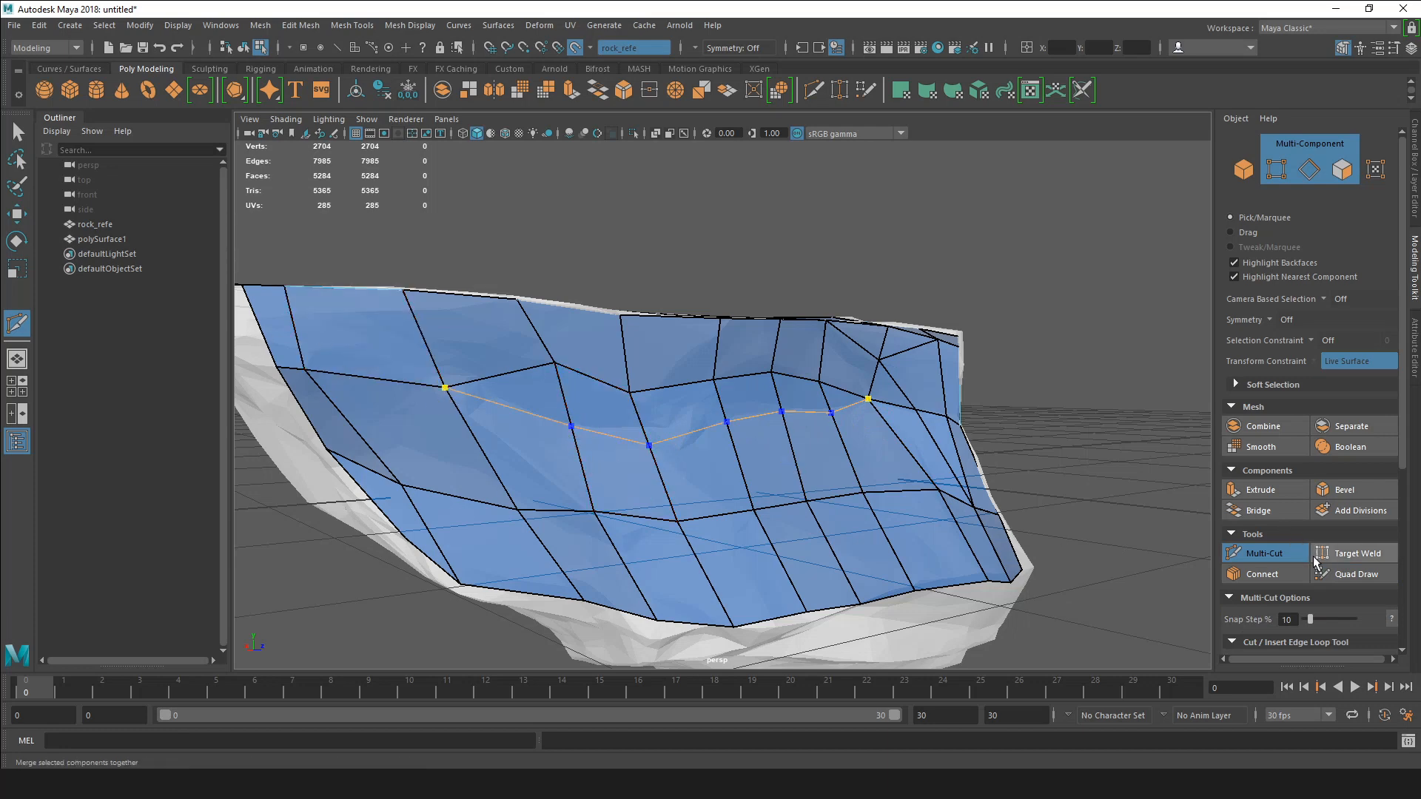
{"action": "left_click", "coordinate": [1336, 573]}
Tweak the vertices of the newly cut edge row to follow the rock's contour below the rim.
{"action": "mouse_move", "coordinate": [836, 413]}
{"action": "left_mouse_down"}
{"action": "mouse_move", "coordinate": [823, 430]}
{"action": "mouse_move", "coordinate": [819, 415]}
{"action": "mouse_move", "coordinate": [776, 431]}
{"action": "mouse_move", "coordinate": [644, 377]}
{"action": "mouse_move", "coordinate": [665, 390]}
{"action": "mouse_move", "coordinate": [601, 403]}
{"action": "left_mouse_up"}
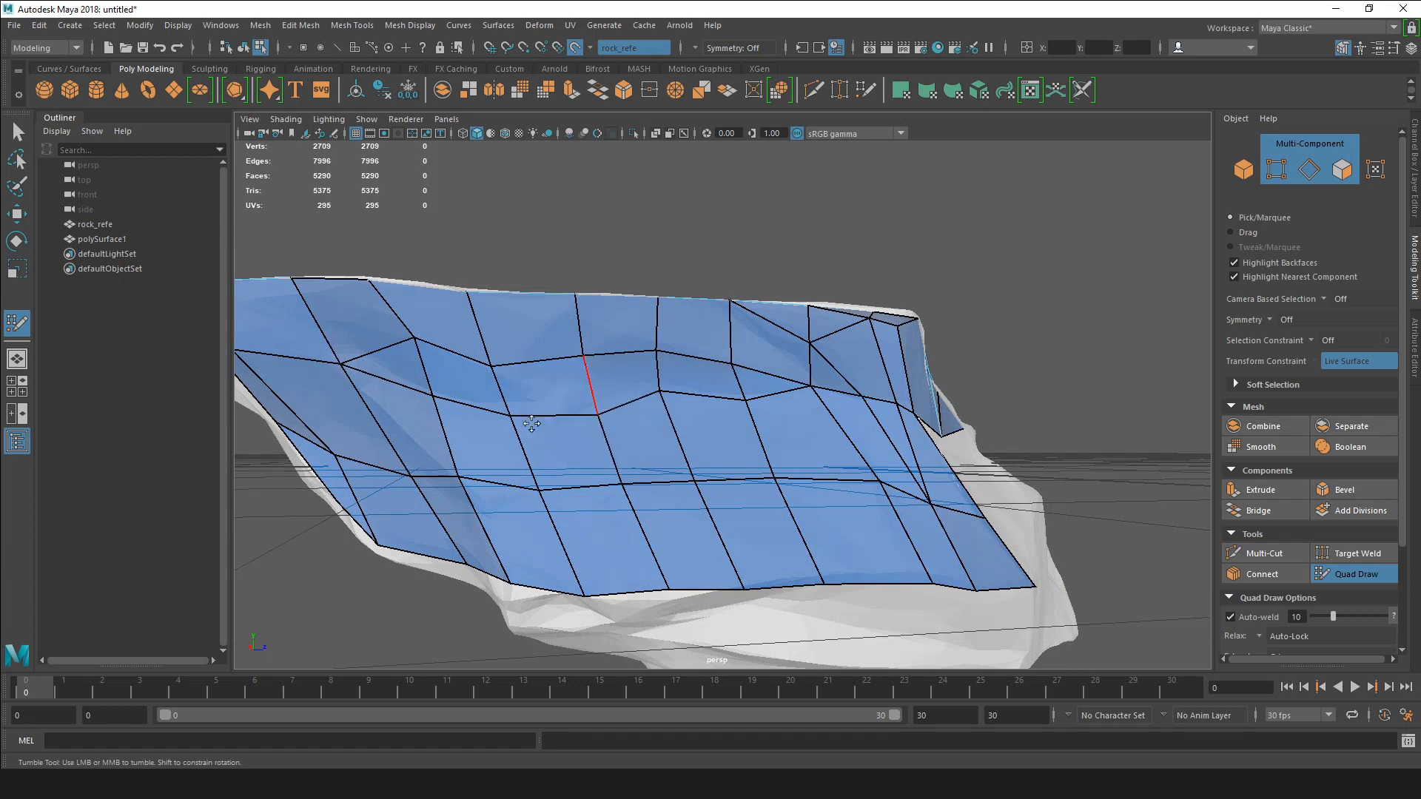
{"action": "left_click_drag", "start_coordinate": [513, 419], "coordinate": [524, 416]}
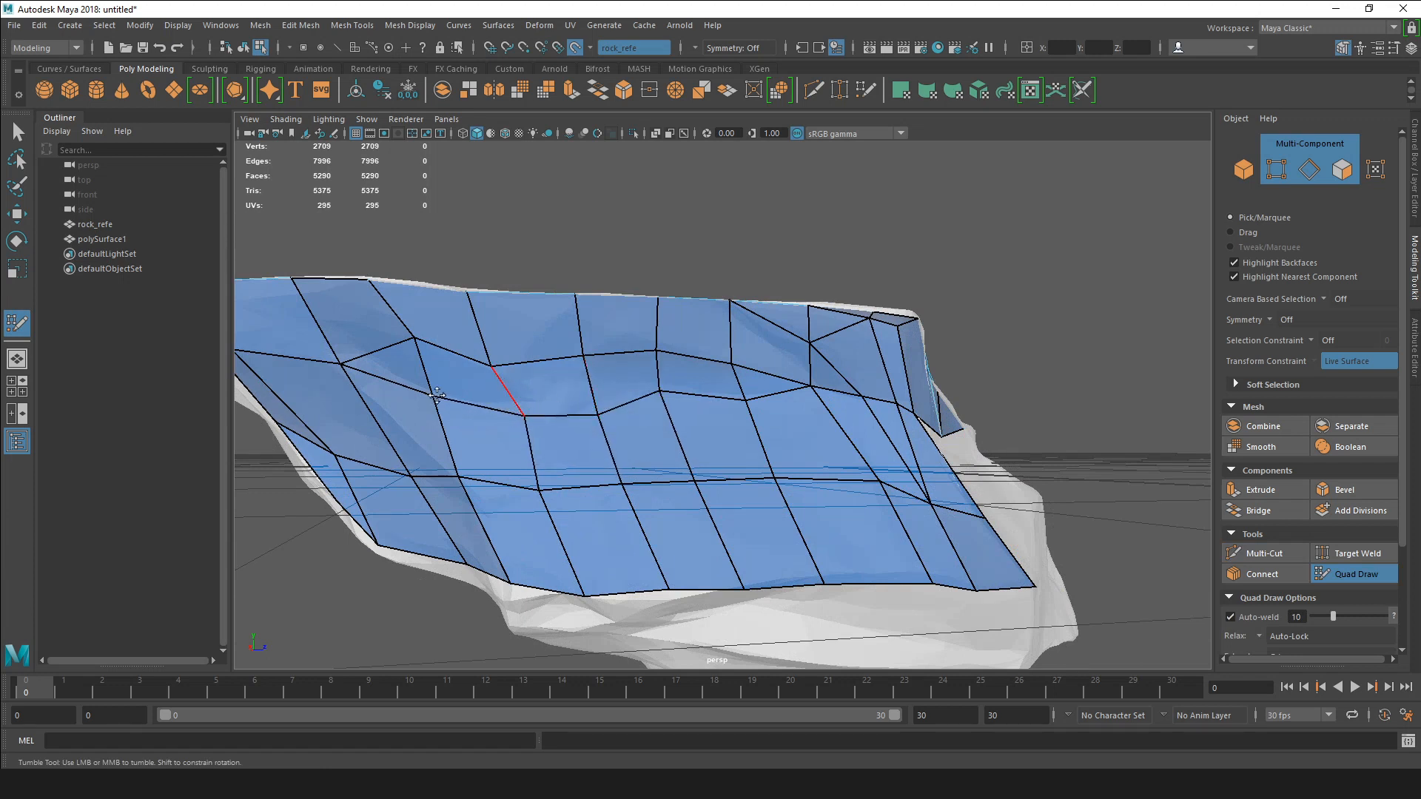
{"action": "mouse_move", "coordinate": [434, 396]}
{"action": "left_mouse_down"}
{"action": "mouse_move", "coordinate": [445, 371]}
{"action": "mouse_move", "coordinate": [722, 422]}
{"action": "mouse_move", "coordinate": [694, 444]}
{"action": "left_mouse_up"}
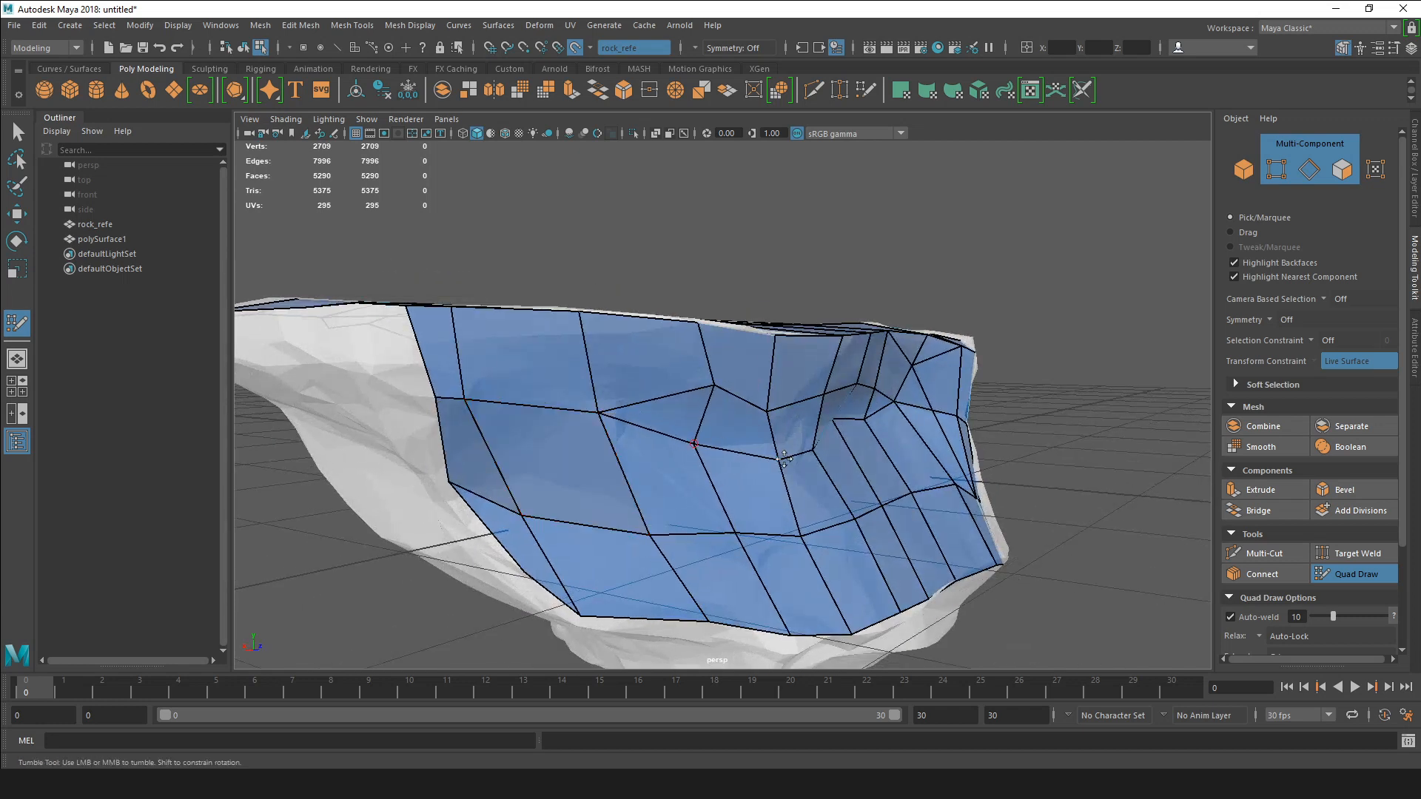
{"action": "left_click_drag", "start_coordinate": [777, 457], "coordinate": [767, 450]}
{"action": "left_click_drag", "start_coordinate": [629, 398], "coordinate": [579, 432], "text": "alt"}
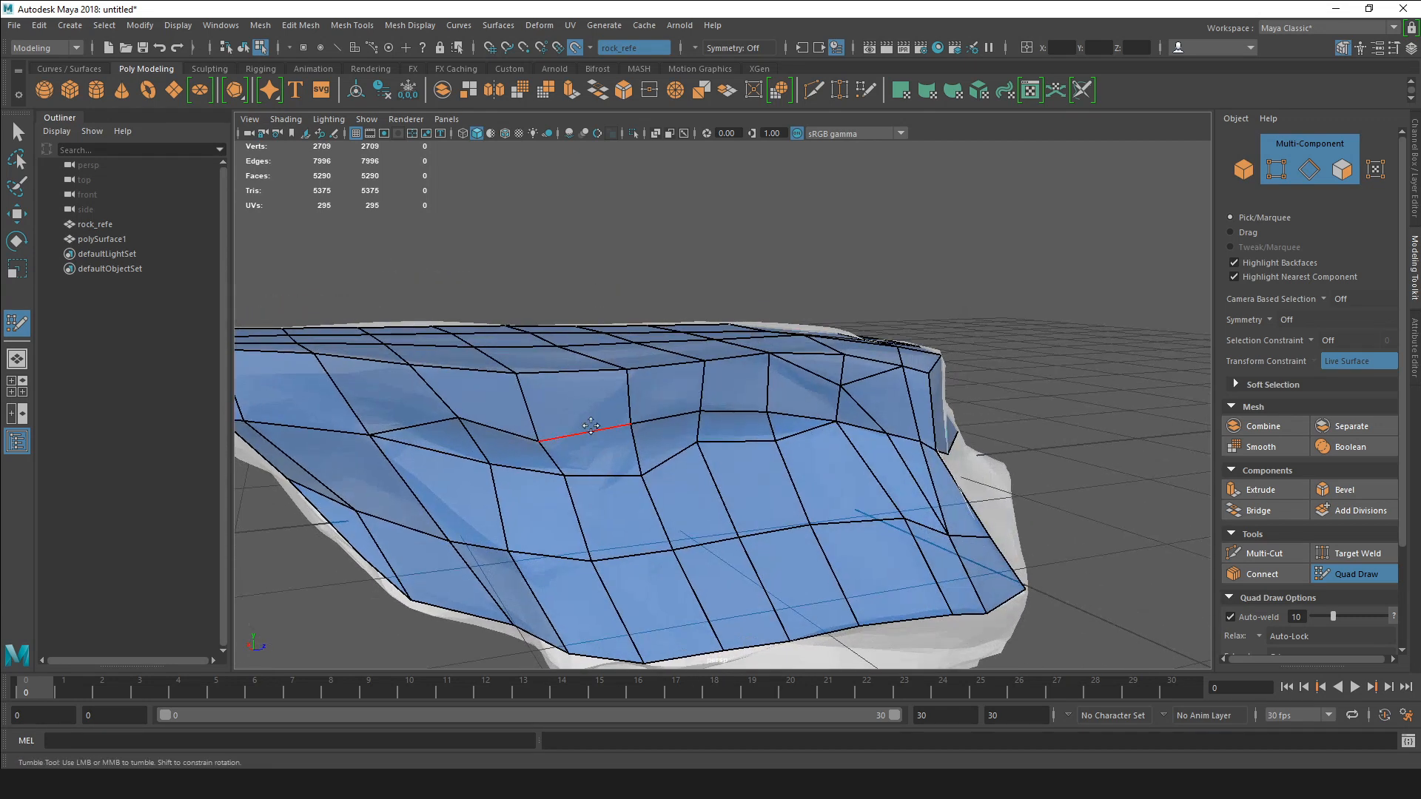
Cut a diagonal edge with Multi-Cut between opposite vertices of the large quad in the side patch's middle row, and return to Quad Draw.
{"action": "scroll", "coordinate": [581, 414], "scroll_direction": "down", "scroll_amount": 4}
{"action": "middle_click_drag", "start_coordinate": [585, 405], "coordinate": [485, 382], "text": "alt"}
{"action": "left_click_drag", "start_coordinate": [840, 486], "coordinate": [875, 492], "text": "alt"}
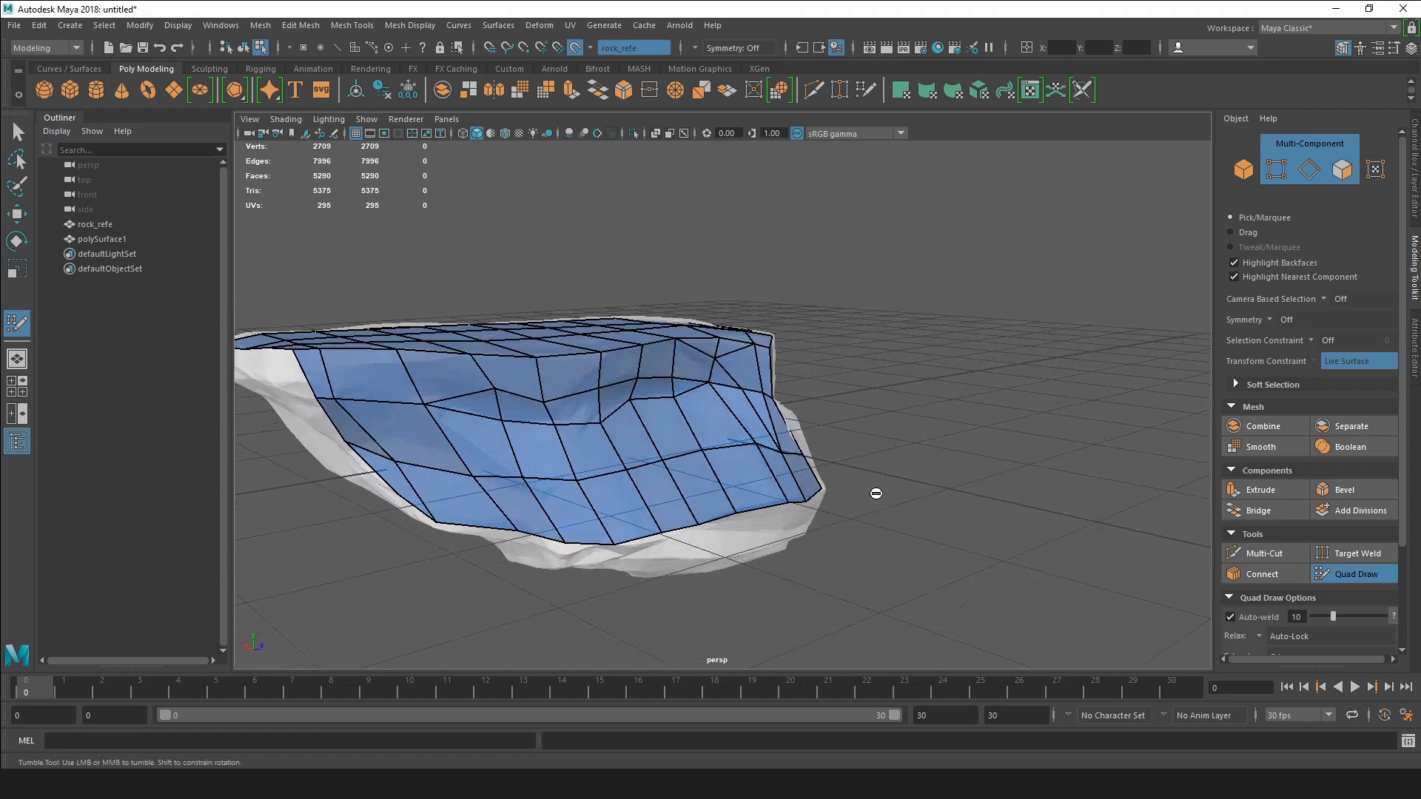
{"action": "middle_click_drag", "start_coordinate": [908, 486], "coordinate": [924, 477], "text": "alt"}
{"action": "left_click_drag", "start_coordinate": [923, 477], "coordinate": [886, 448], "text": "alt"}
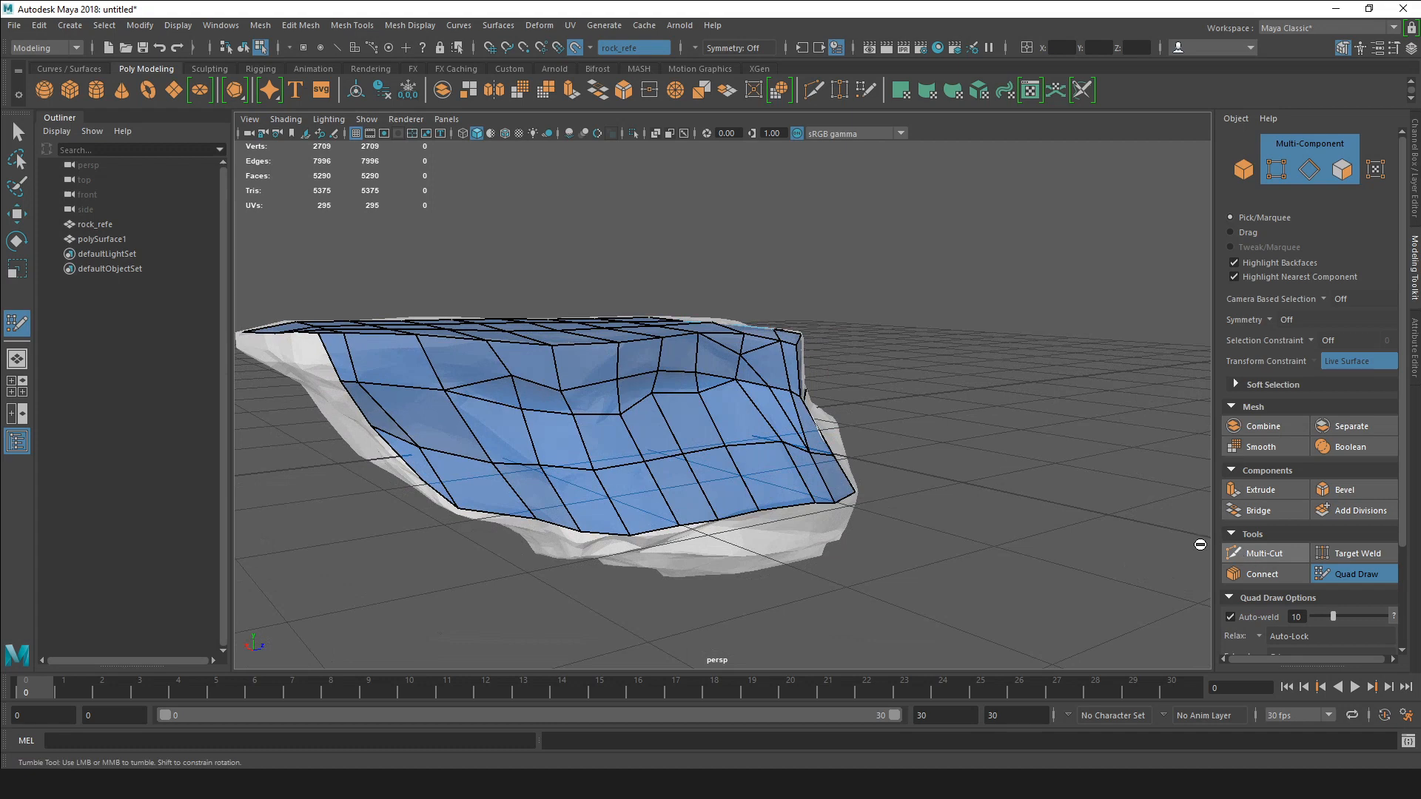
{"action": "left_click", "coordinate": [1269, 557]}
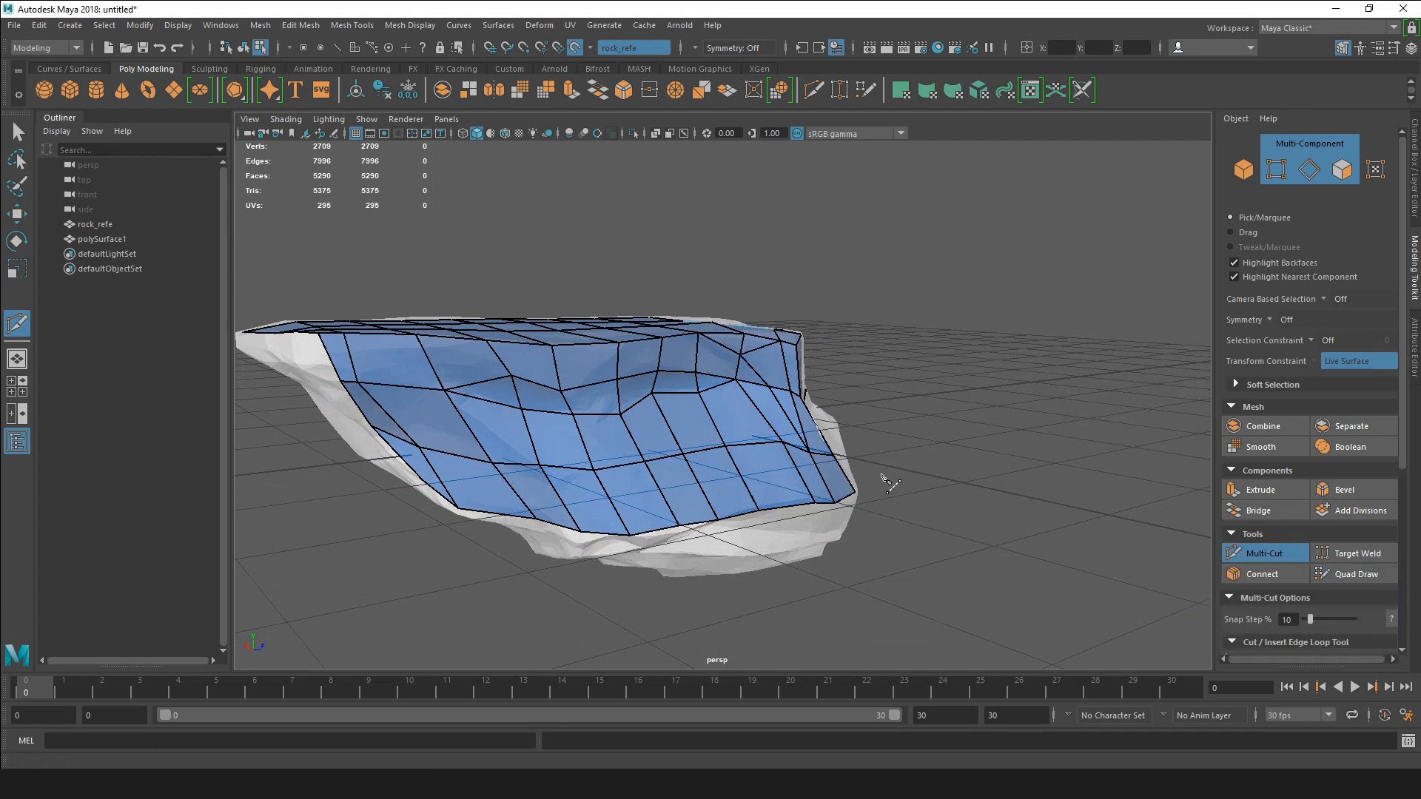
{"action": "left_click_drag", "start_coordinate": [882, 482], "coordinate": [571, 423], "text": "alt"}
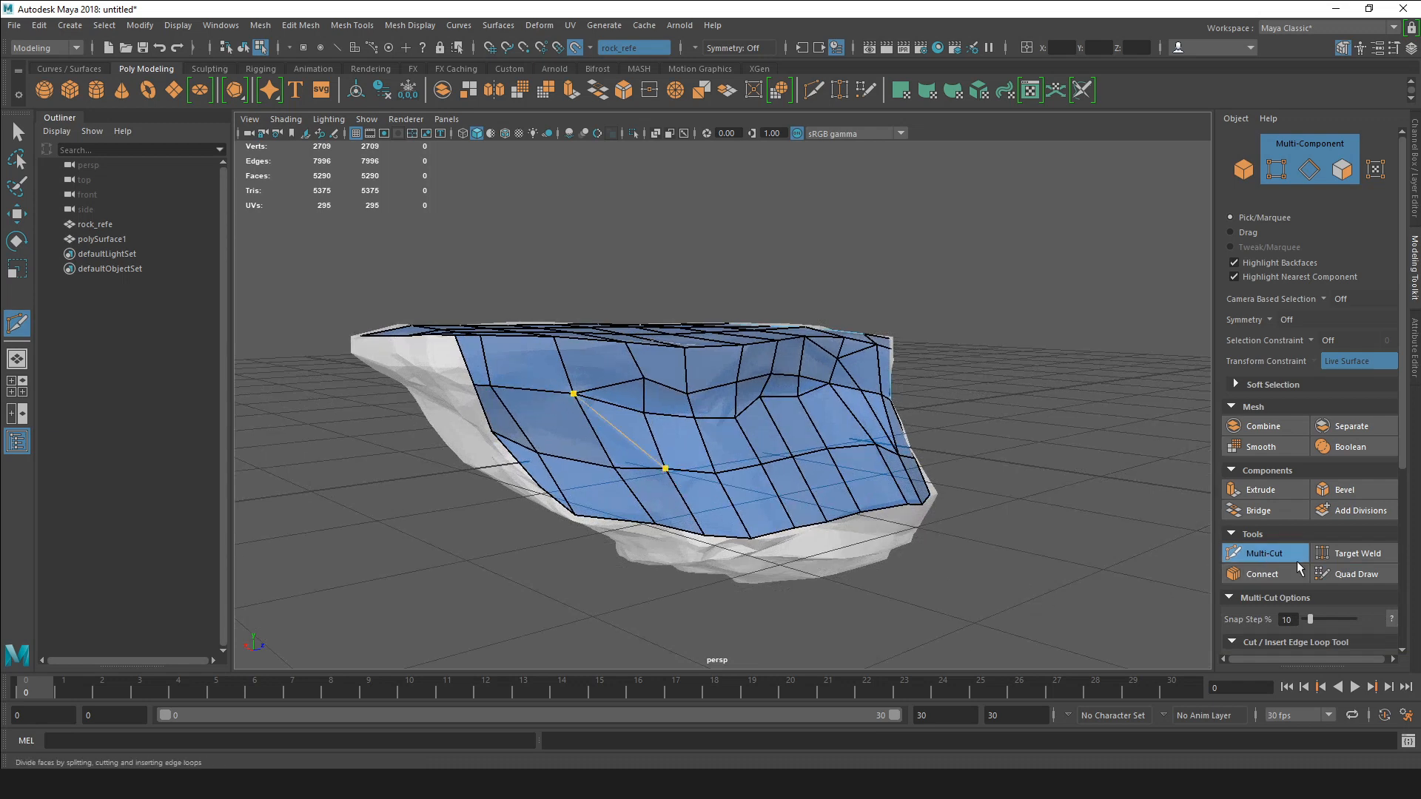
{"action": "left_click", "coordinate": [1349, 575]}
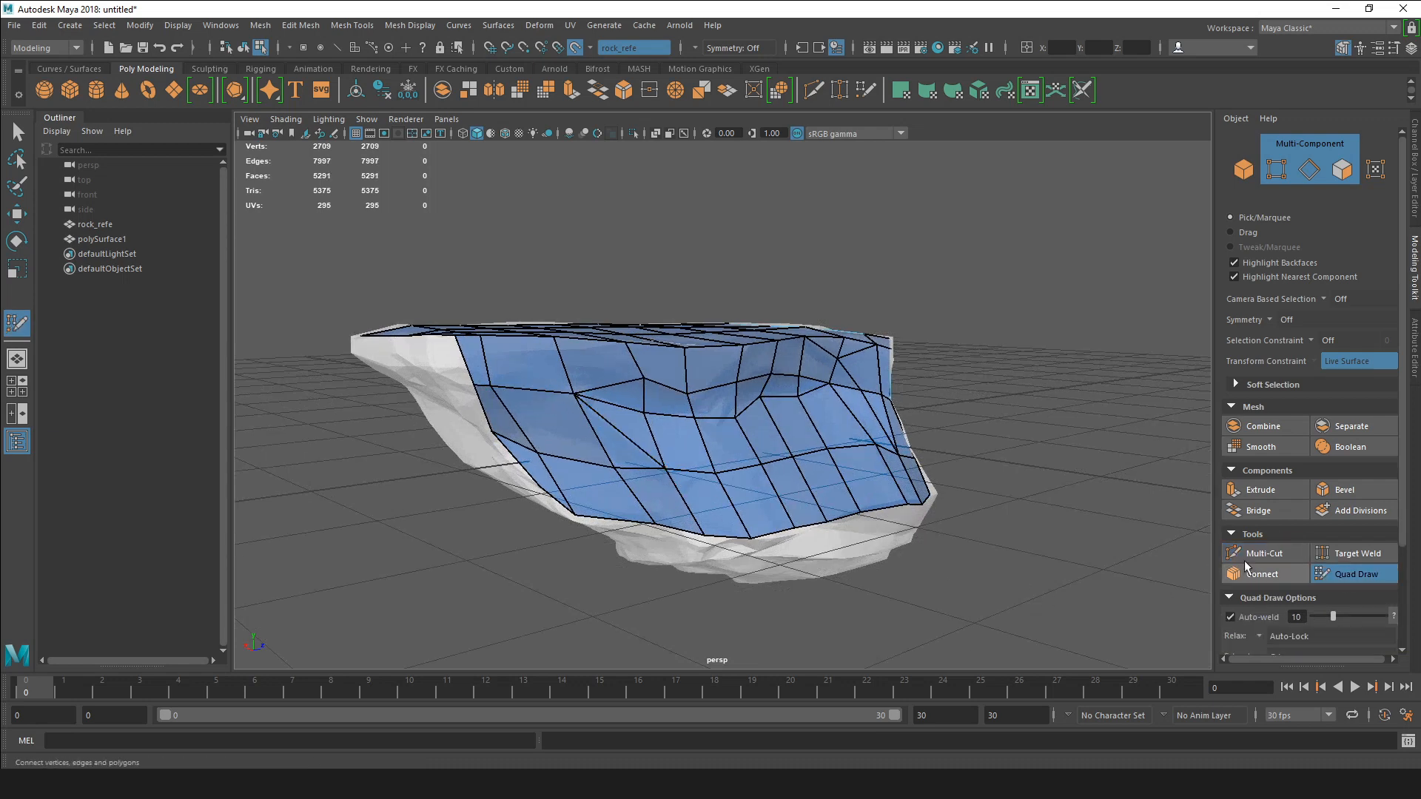
Cut two edges with Multi-Cut from one vertex on the side patch's lower border to two middle-row vertices, and return to Quad Draw.
{"action": "right_click", "coordinate": [987, 455], "text": "ctrl+shift"}
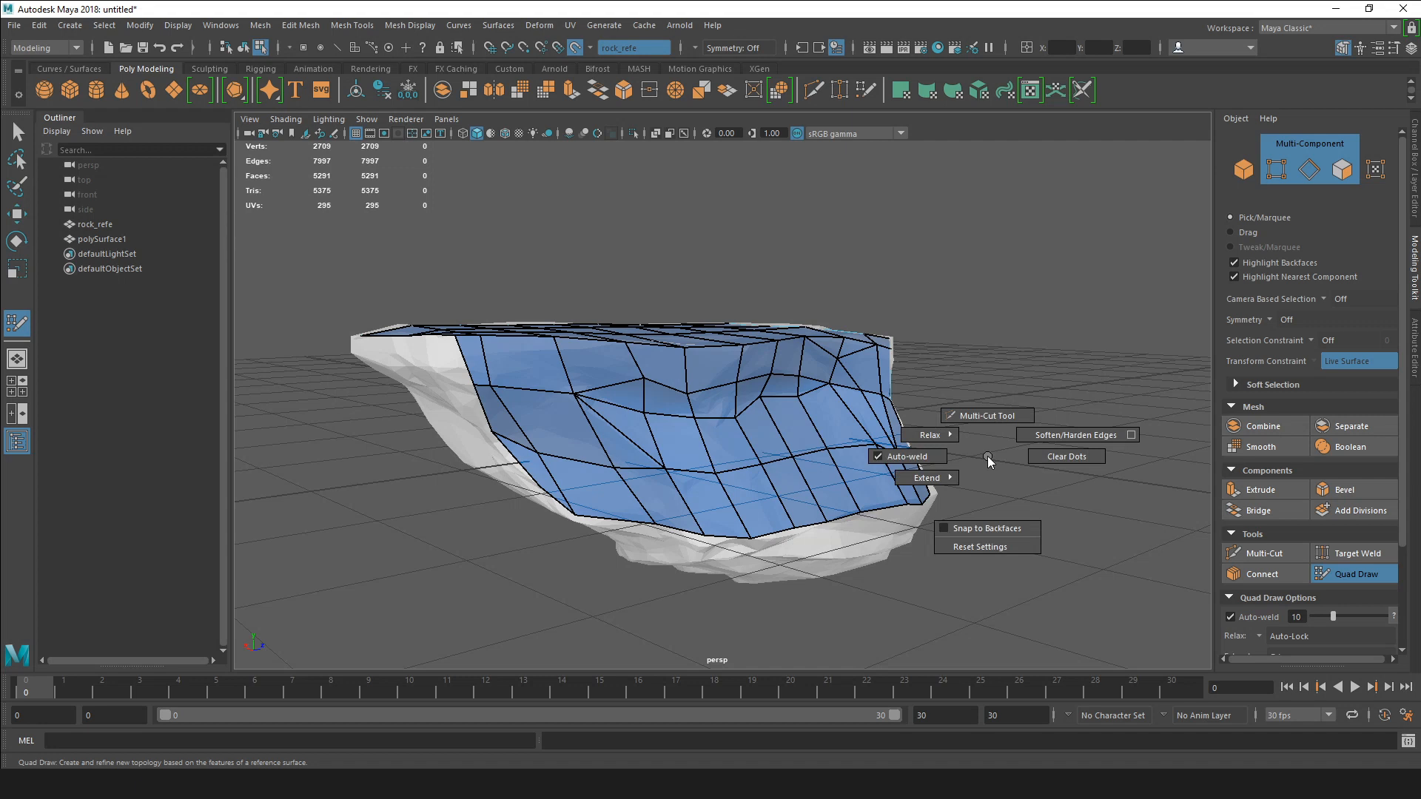
{"action": "mouse_move", "coordinate": [987, 456]}
{"action": "right_mouse_down", "text": "ctrl+shift"}
{"action": "mouse_move", "coordinate": [973, 438]}
{"action": "mouse_move", "coordinate": [1000, 421]}
{"action": "mouse_move", "coordinate": [1023, 487]}
{"action": "mouse_move", "coordinate": [973, 425]}
{"action": "mouse_move", "coordinate": [982, 419]}
{"action": "right_mouse_up", "text": "ctrl+shift"}
{"action": "scroll", "coordinate": [955, 400], "scroll_direction": "up", "scroll_amount": 8}
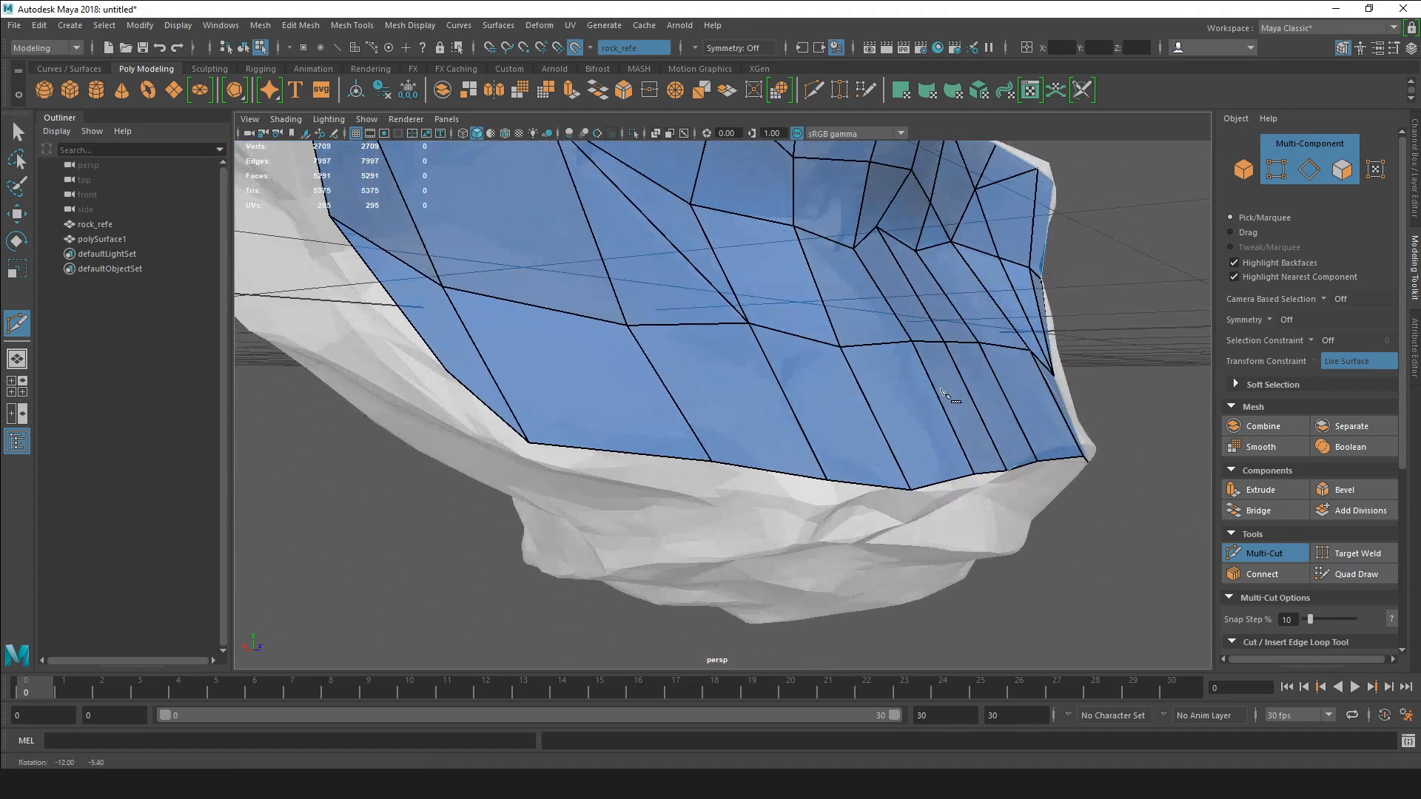
{"action": "left_click_drag", "start_coordinate": [951, 397], "coordinate": [921, 395], "text": "alt"}
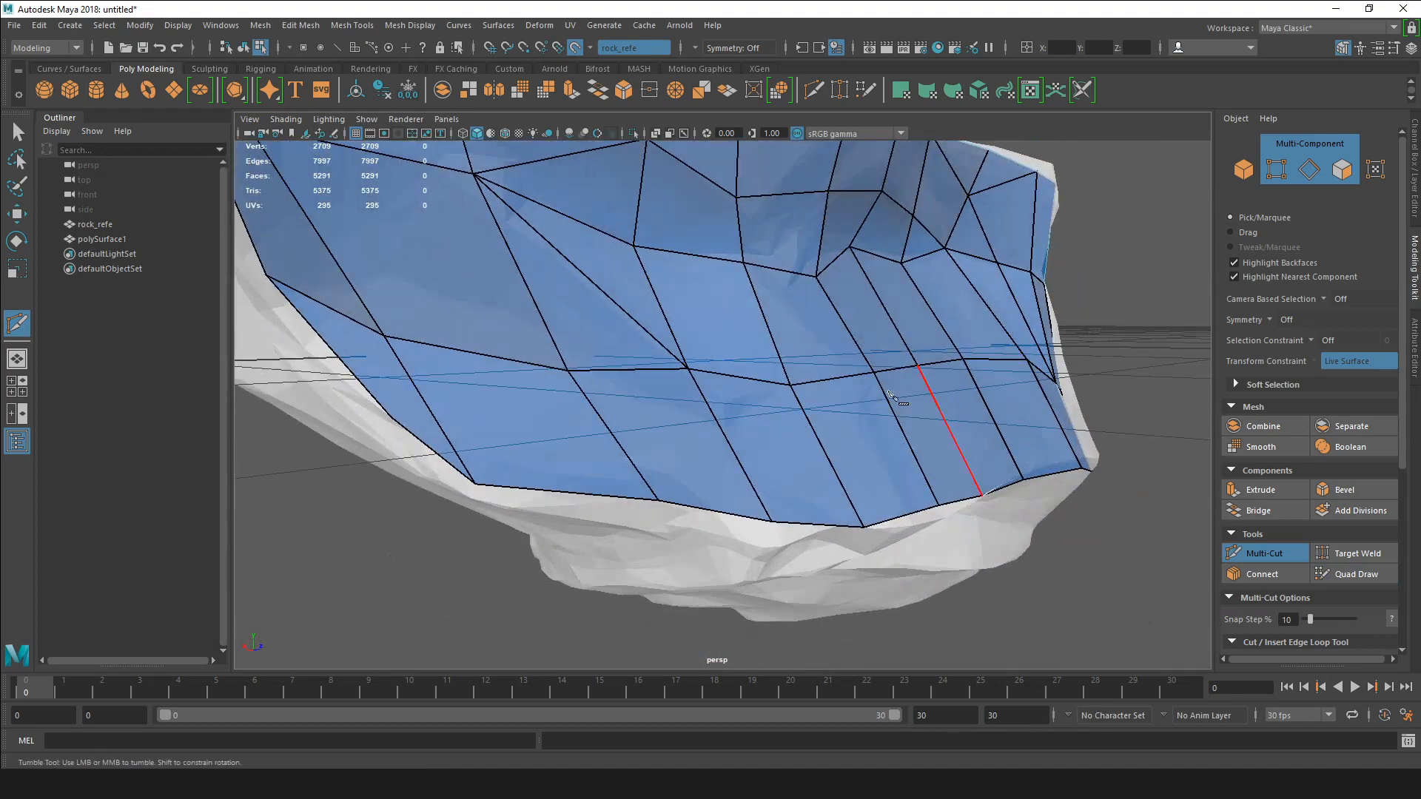
{"action": "left_click", "coordinate": [864, 527]}
{"action": "left_click", "coordinate": [874, 373]}
{"action": "left_click", "coordinate": [1324, 574]}
Connect the diagonal's upper vertex to the lower vertex near the patch's outer border with Multi-Cut, and return to Quad Draw.
{"action": "left_click_drag", "start_coordinate": [1126, 599], "coordinate": [1047, 590], "text": "alt"}
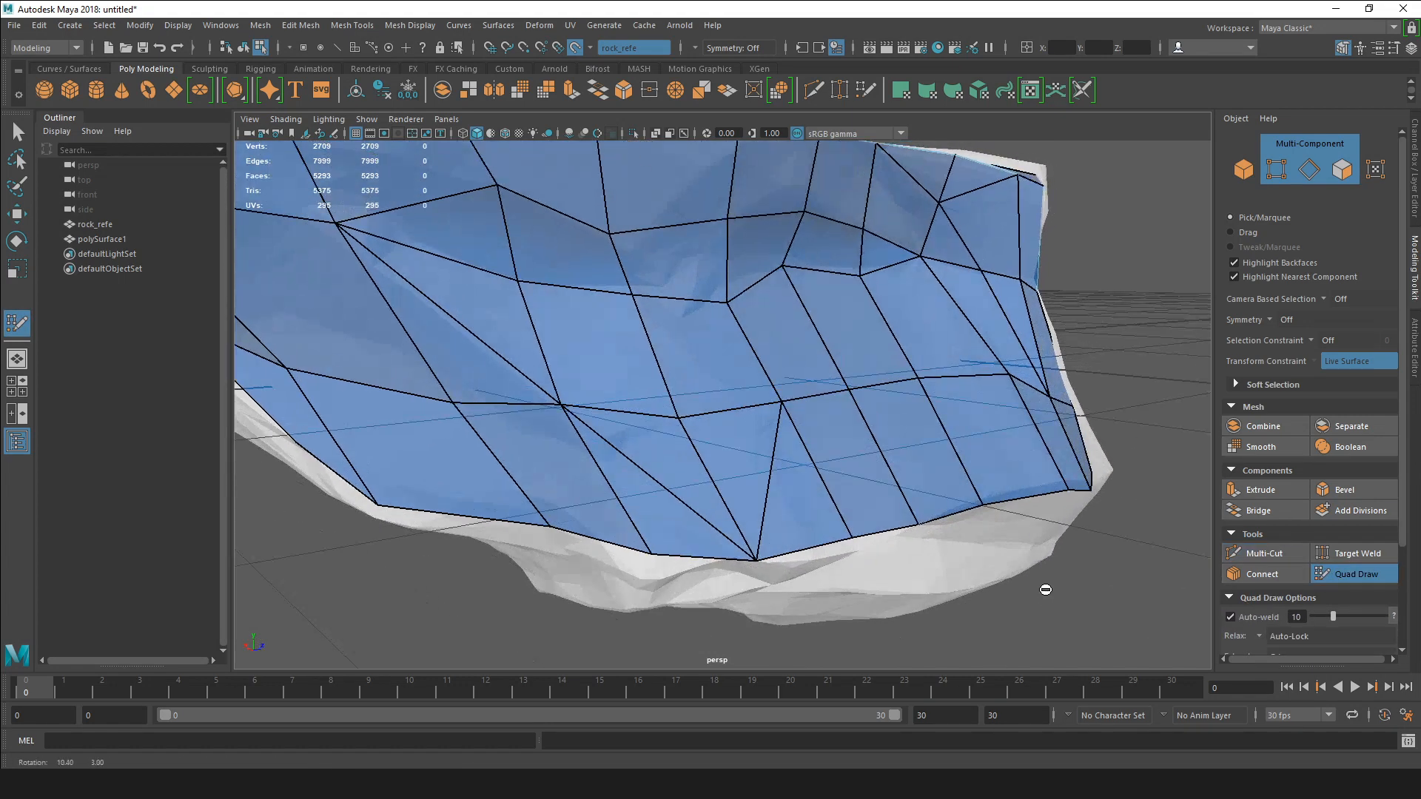
{"action": "right_click_drag", "start_coordinate": [1046, 590], "coordinate": [1006, 521], "text": "alt"}
{"action": "middle_click_drag", "start_coordinate": [1006, 522], "coordinate": [1033, 500], "text": "alt"}
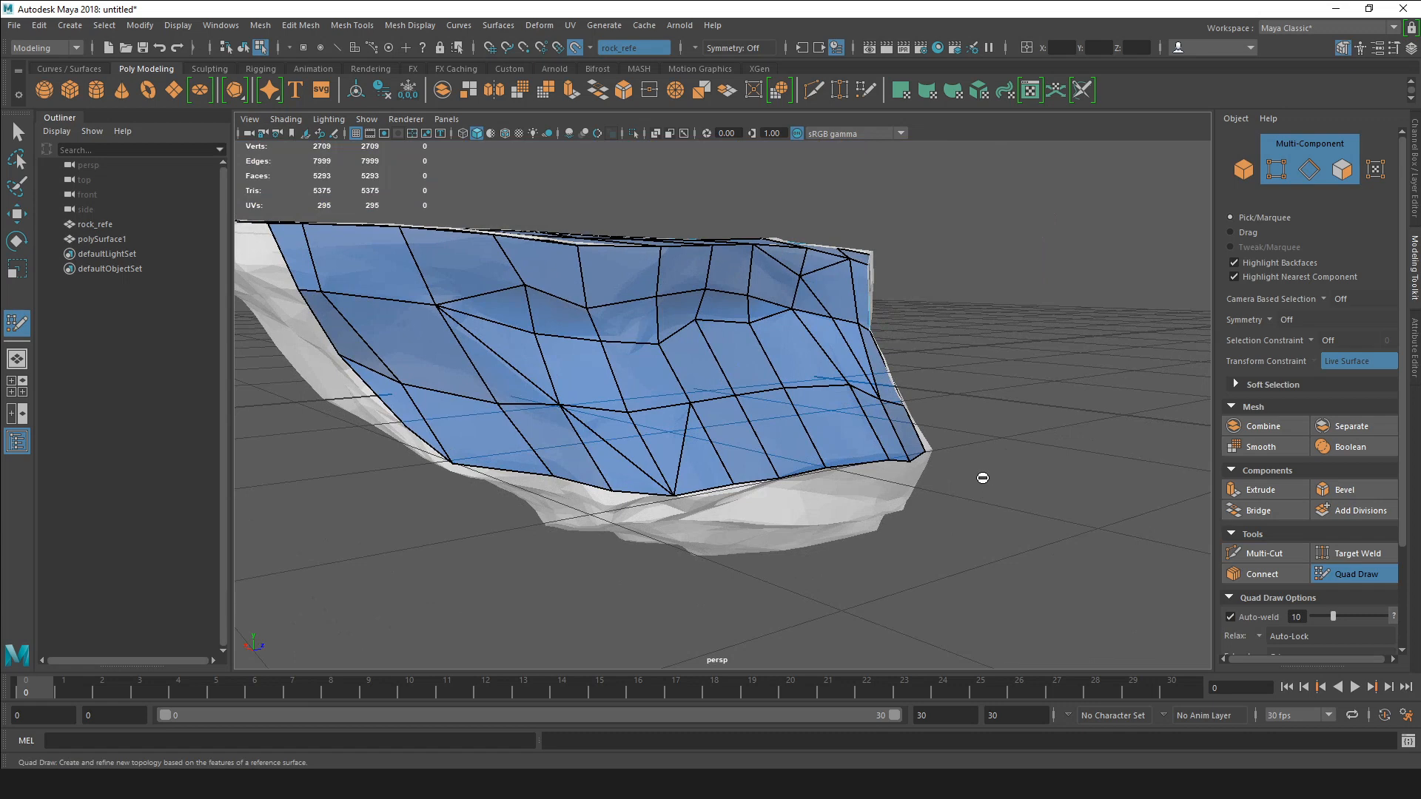
{"action": "right_click_drag", "start_coordinate": [983, 478], "coordinate": [972, 435], "text": "shift"}
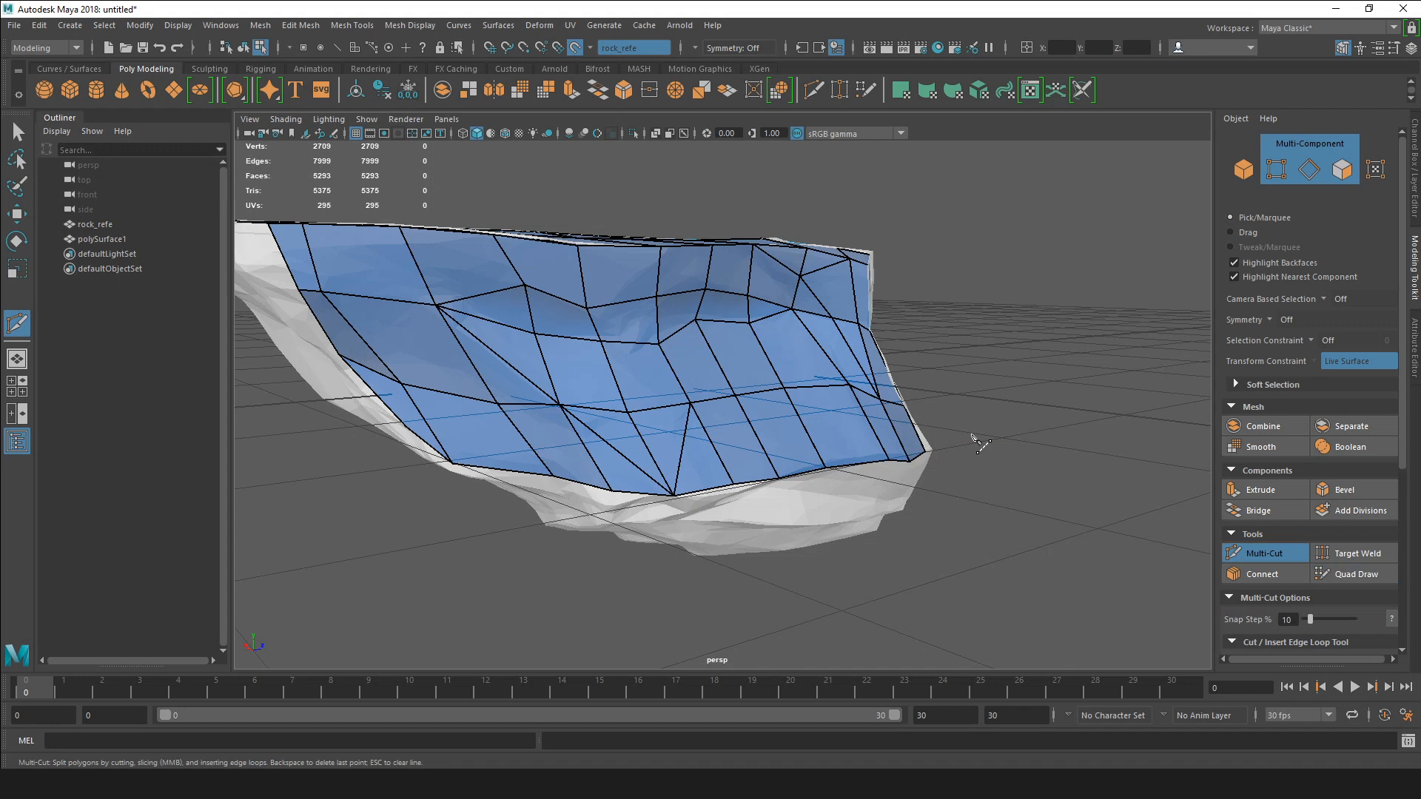
{"action": "right_click", "coordinate": [974, 495], "text": "shift"}
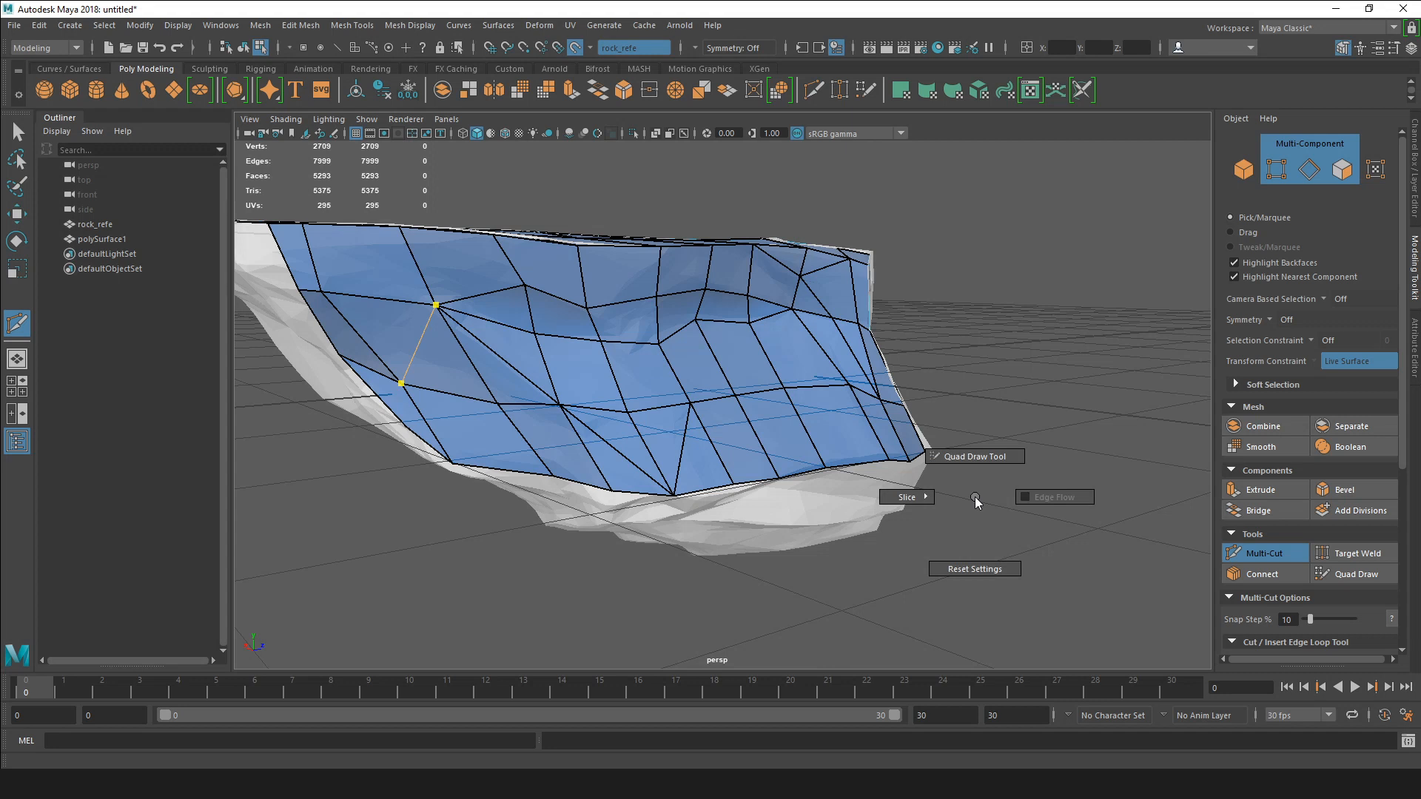
{"action": "mouse_move", "coordinate": [975, 496]}
{"action": "right_mouse_down", "text": "shift"}
{"action": "mouse_move", "coordinate": [973, 462]}
{"action": "mouse_move", "coordinate": [952, 455]}
{"action": "mouse_move", "coordinate": [969, 569]}
{"action": "mouse_move", "coordinate": [1017, 465]}
{"action": "mouse_move", "coordinate": [974, 461]}
{"action": "right_mouse_up", "text": "shift"}
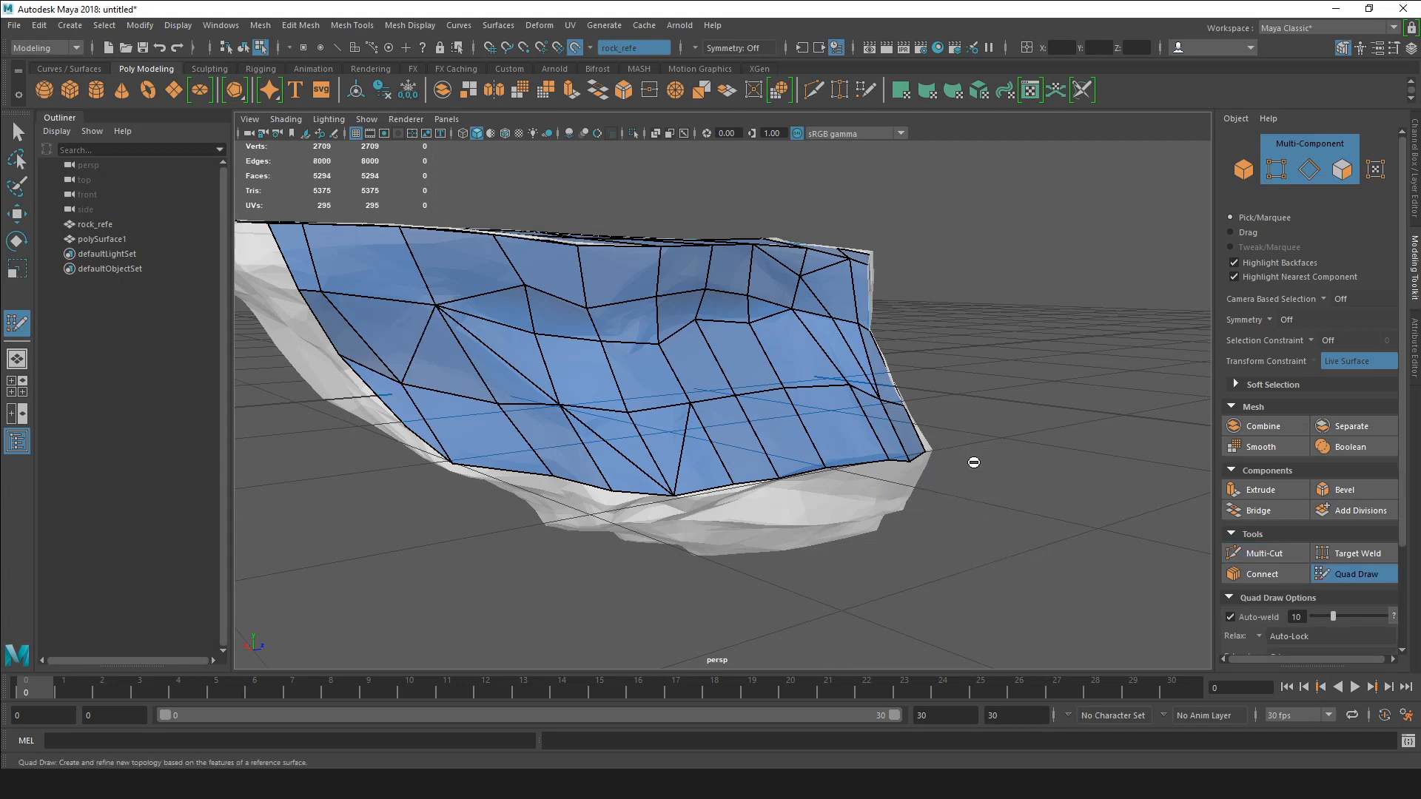
Extend the side patch's upper border edge with two new quads along the uncovered rock face beneath the top rim.
{"action": "left_click_drag", "start_coordinate": [877, 529], "coordinate": [758, 454], "text": "alt"}
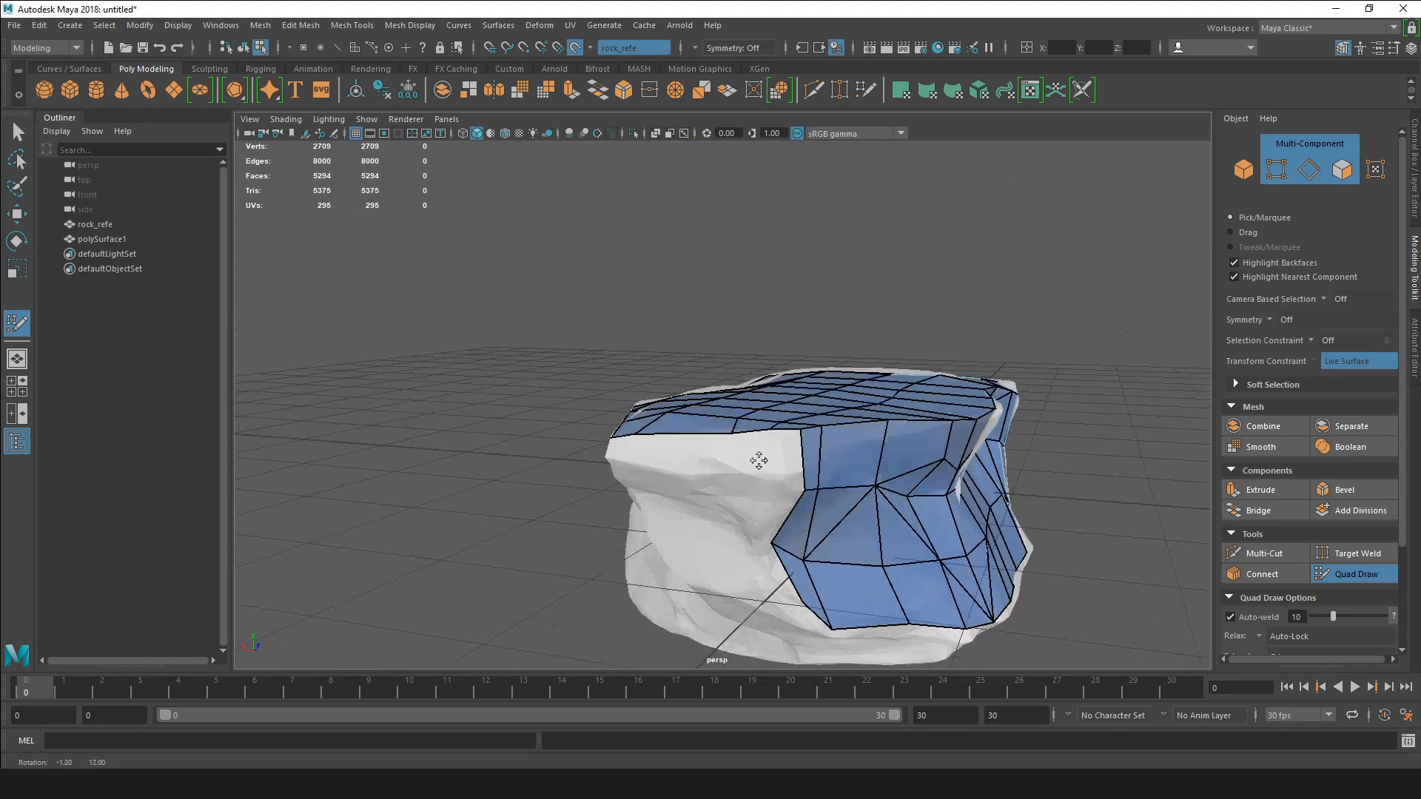
{"action": "right_click_drag", "start_coordinate": [757, 454], "coordinate": [790, 462], "text": "alt"}
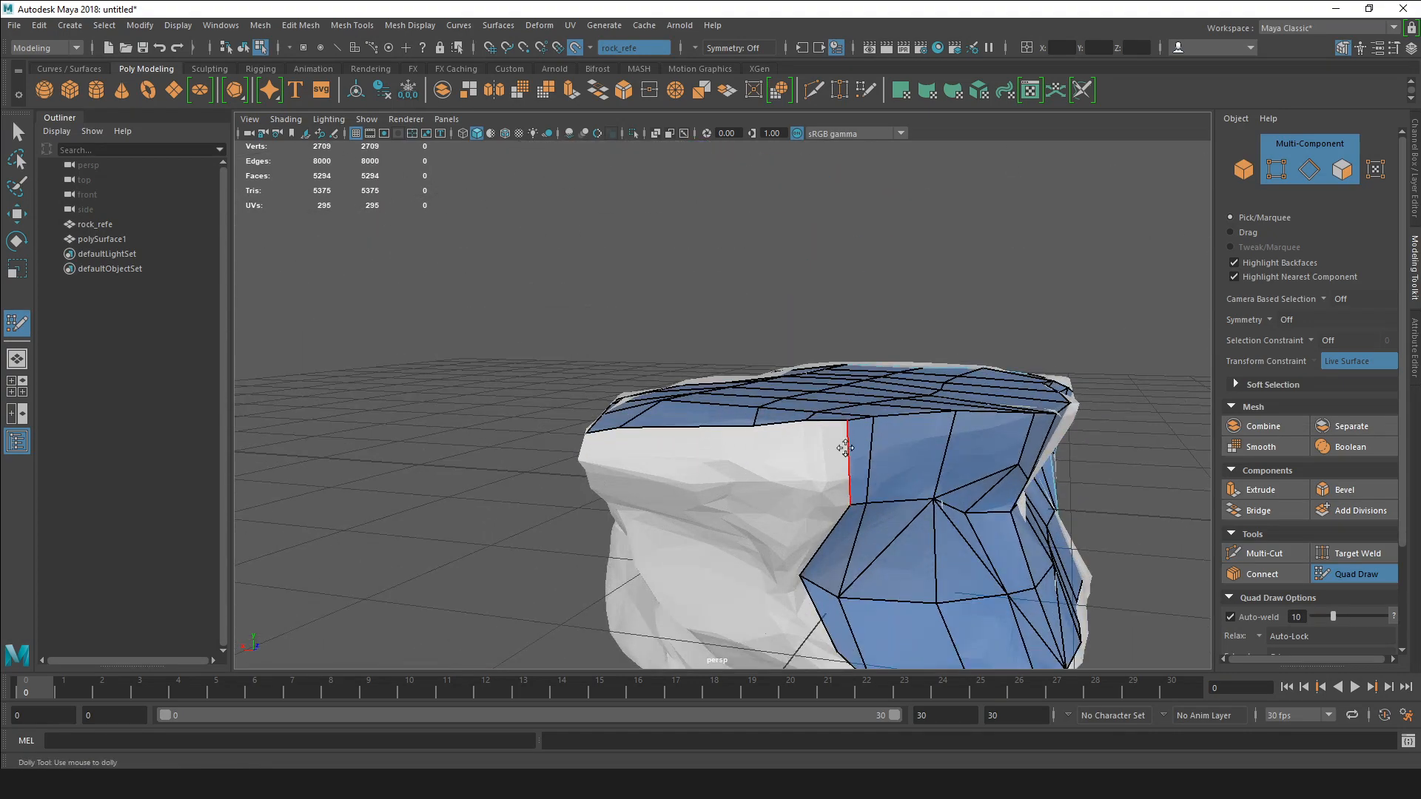
{"action": "key", "text": "shift"}
{"action": "left_click_drag", "start_coordinate": [847, 453], "coordinate": [755, 468]}
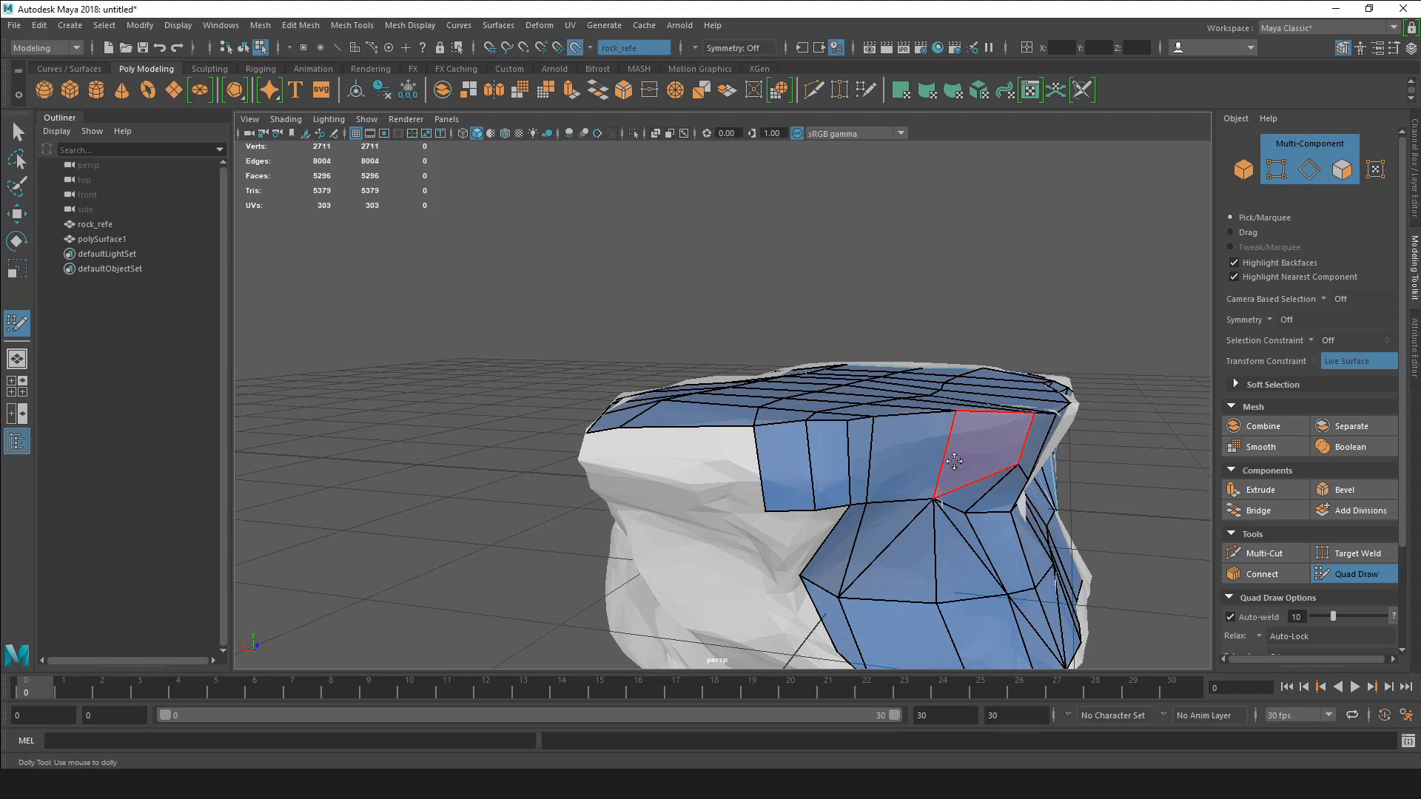
Cut across the side patch's recessed quads with Multi-Cut, joining two row vertices through the edge between them, and return to Quad Draw.
{"action": "middle_click_drag", "start_coordinate": [980, 453], "coordinate": [790, 395], "text": "alt"}
{"action": "left_click_drag", "start_coordinate": [790, 394], "coordinate": [851, 416], "text": "alt"}
{"action": "right_click_drag", "start_coordinate": [851, 416], "coordinate": [823, 409], "text": "alt"}
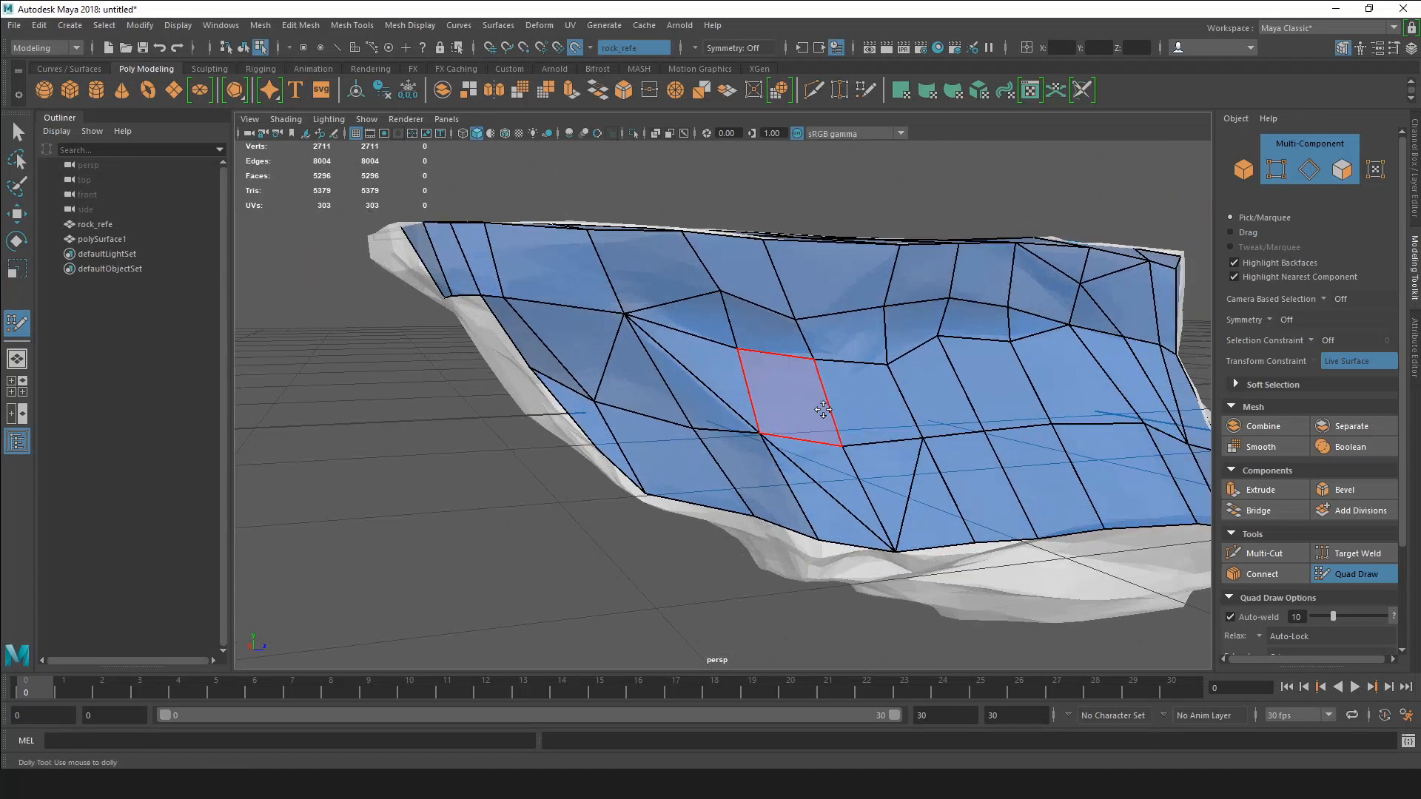
{"action": "left_click_drag", "start_coordinate": [823, 410], "coordinate": [588, 484], "text": "alt"}
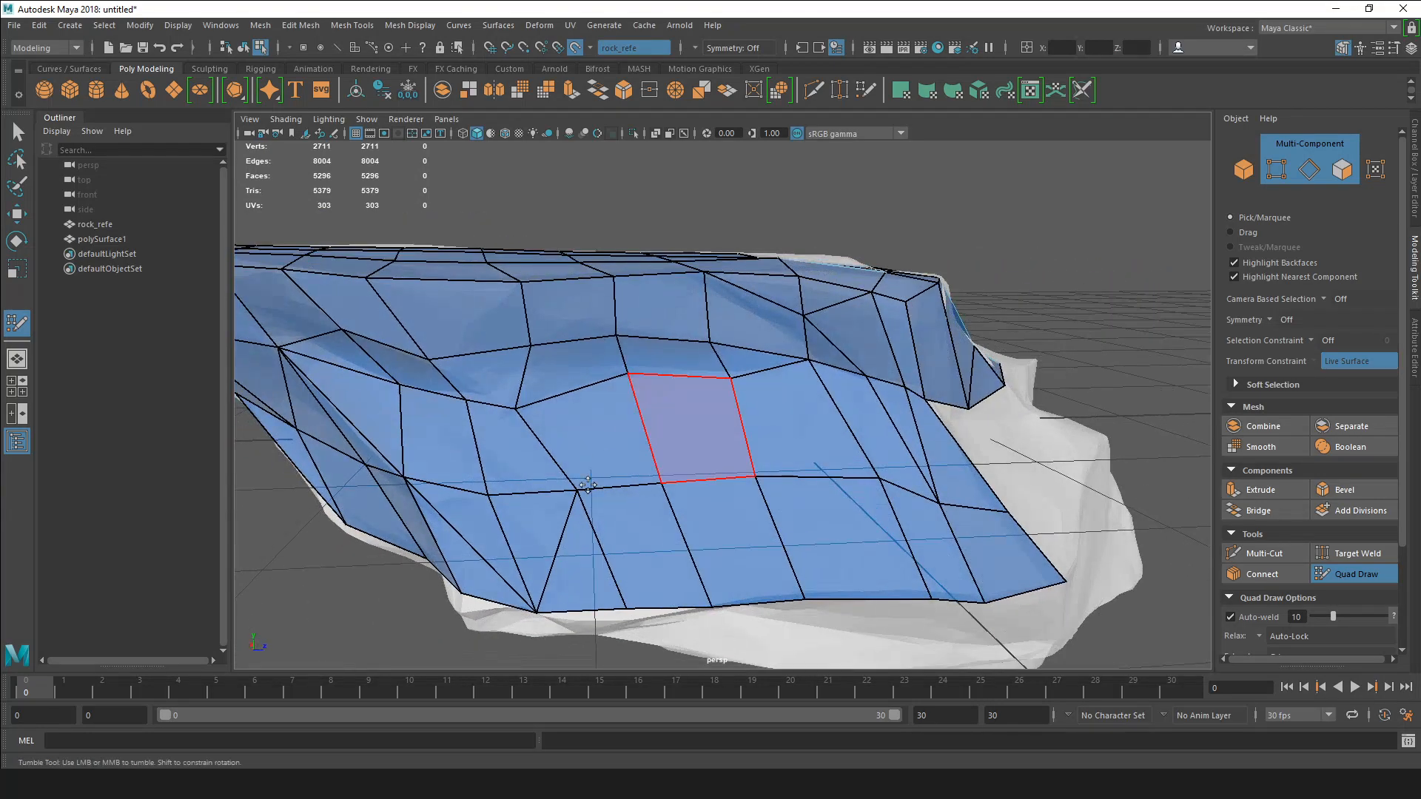
{"action": "left_click_drag", "start_coordinate": [664, 444], "coordinate": [609, 437], "text": "alt"}
{"action": "left_click", "coordinate": [1250, 554]}
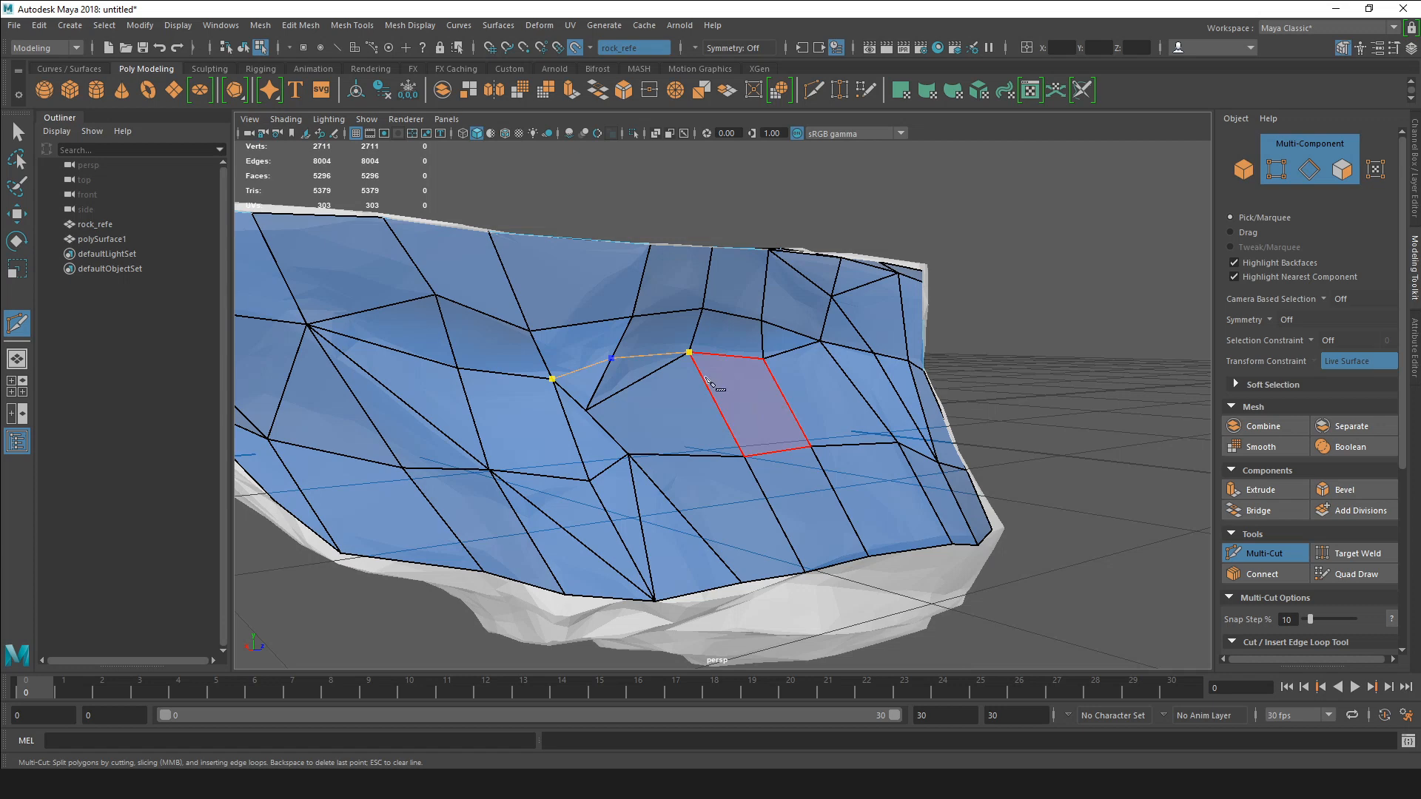
{"action": "left_click", "coordinate": [1354, 574]}
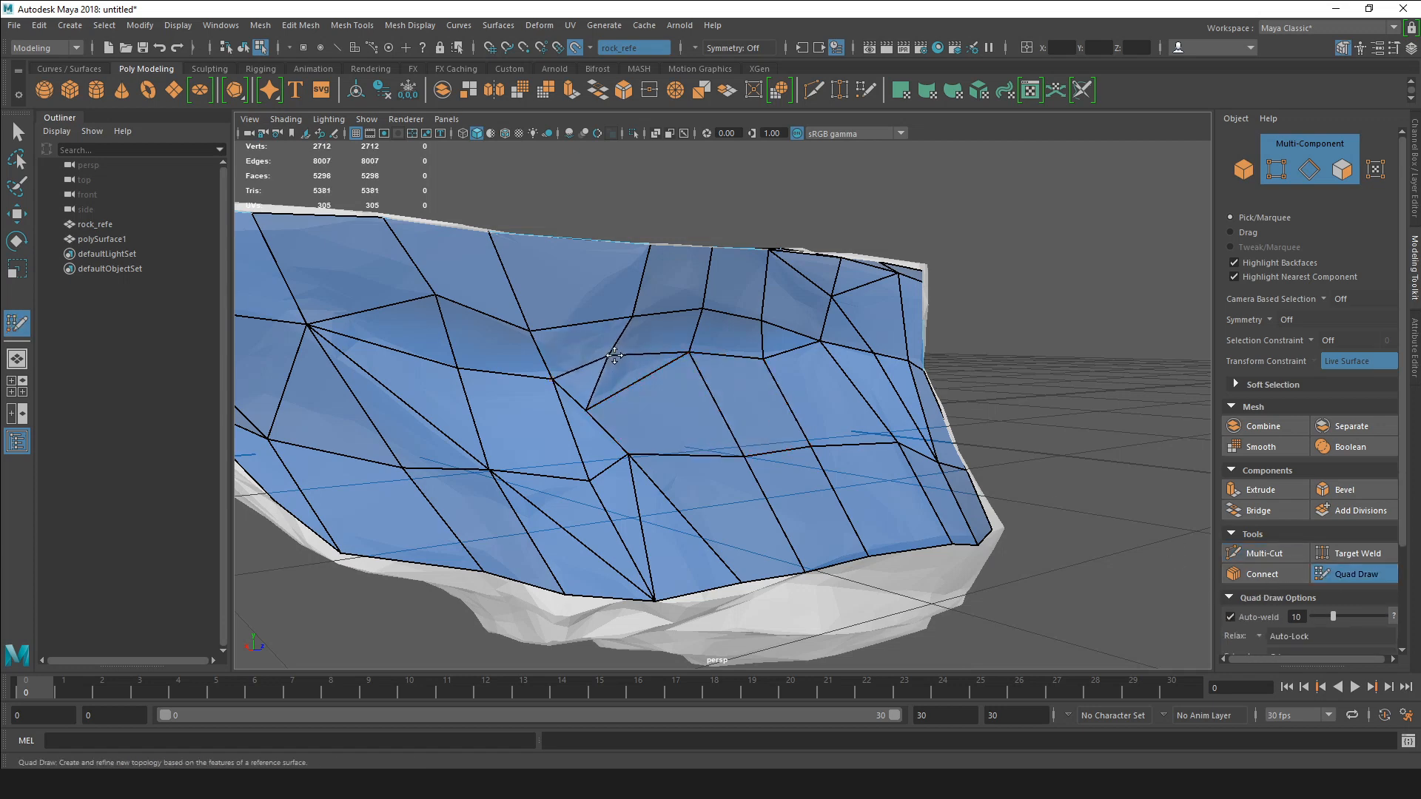
Cut a diagonal edge across the top rim's corner quad and a further cut through that corner with Multi-Cut, and return to Quad Draw.
{"action": "left_click_drag", "start_coordinate": [625, 355], "coordinate": [518, 317], "text": "alt"}
{"action": "scroll", "coordinate": [651, 282], "scroll_direction": "down", "scroll_amount": 5}
{"action": "scroll", "coordinate": [753, 431], "scroll_direction": "up", "scroll_amount": 5}
{"action": "scroll", "coordinate": [753, 430], "scroll_direction": "down", "scroll_amount": 4}
{"action": "left_click_drag", "start_coordinate": [754, 430], "coordinate": [794, 443], "text": "alt"}
{"action": "scroll", "coordinate": [648, 410], "scroll_direction": "up", "scroll_amount": 4}
{"action": "mouse_move", "coordinate": [588, 409]}
{"action": "left_mouse_down", "text": "alt"}
{"action": "mouse_move", "coordinate": [656, 447]}
{"action": "mouse_move", "coordinate": [726, 396]}
{"action": "left_mouse_up", "text": "alt"}
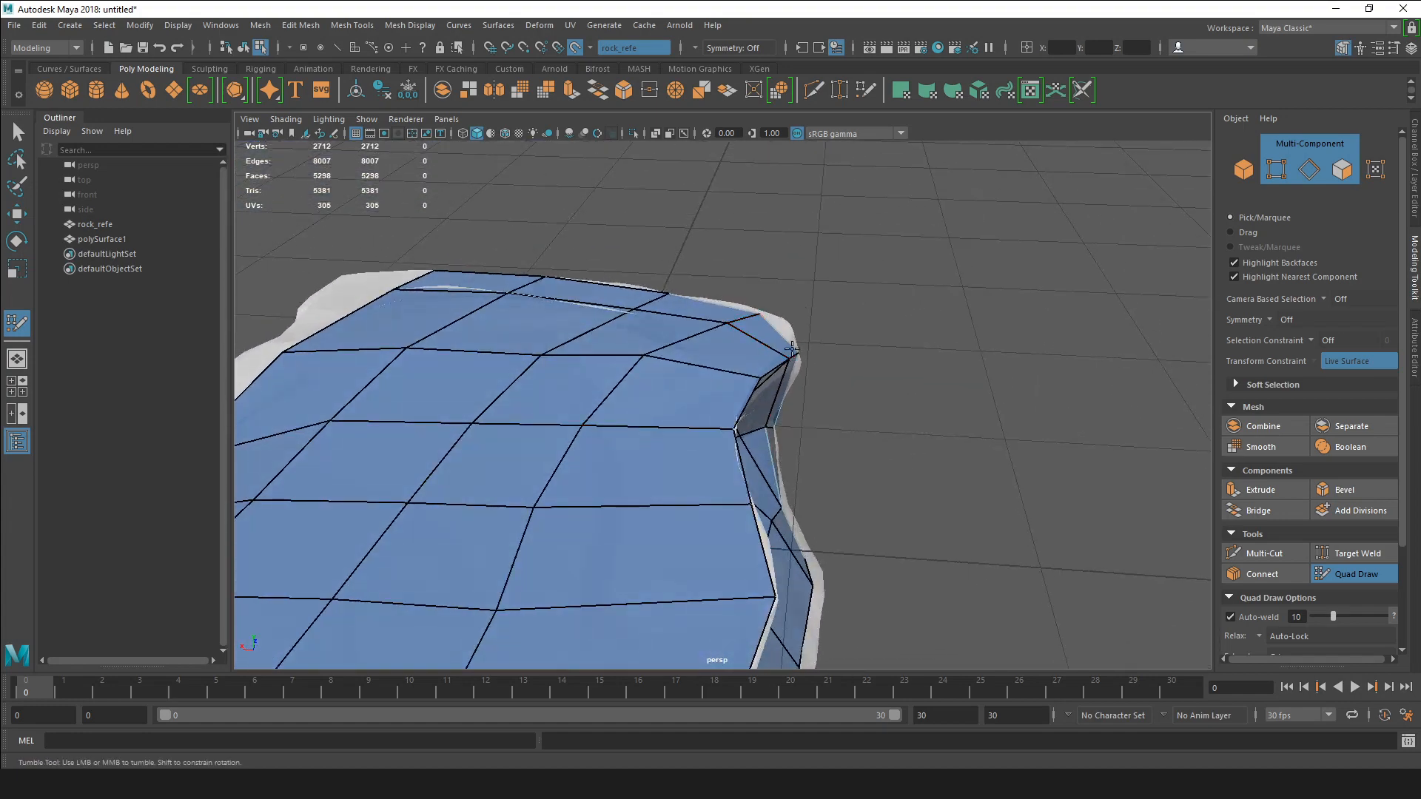
{"action": "left_click_drag", "start_coordinate": [792, 348], "coordinate": [849, 424], "text": "alt"}
{"action": "left_click", "coordinate": [1271, 560]}
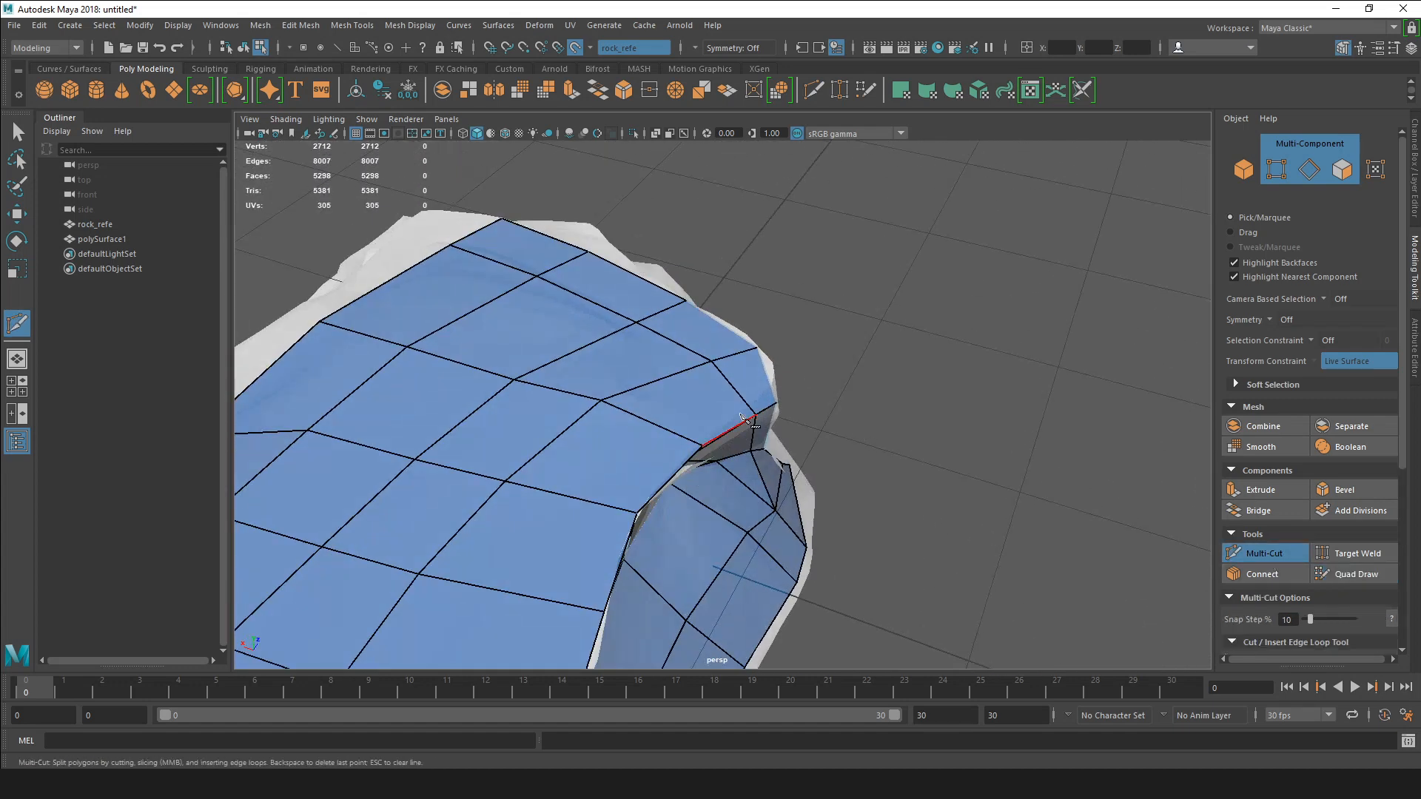
{"action": "left_click", "coordinate": [757, 347]}
{"action": "left_click_drag", "start_coordinate": [904, 424], "coordinate": [803, 369], "text": "alt"}
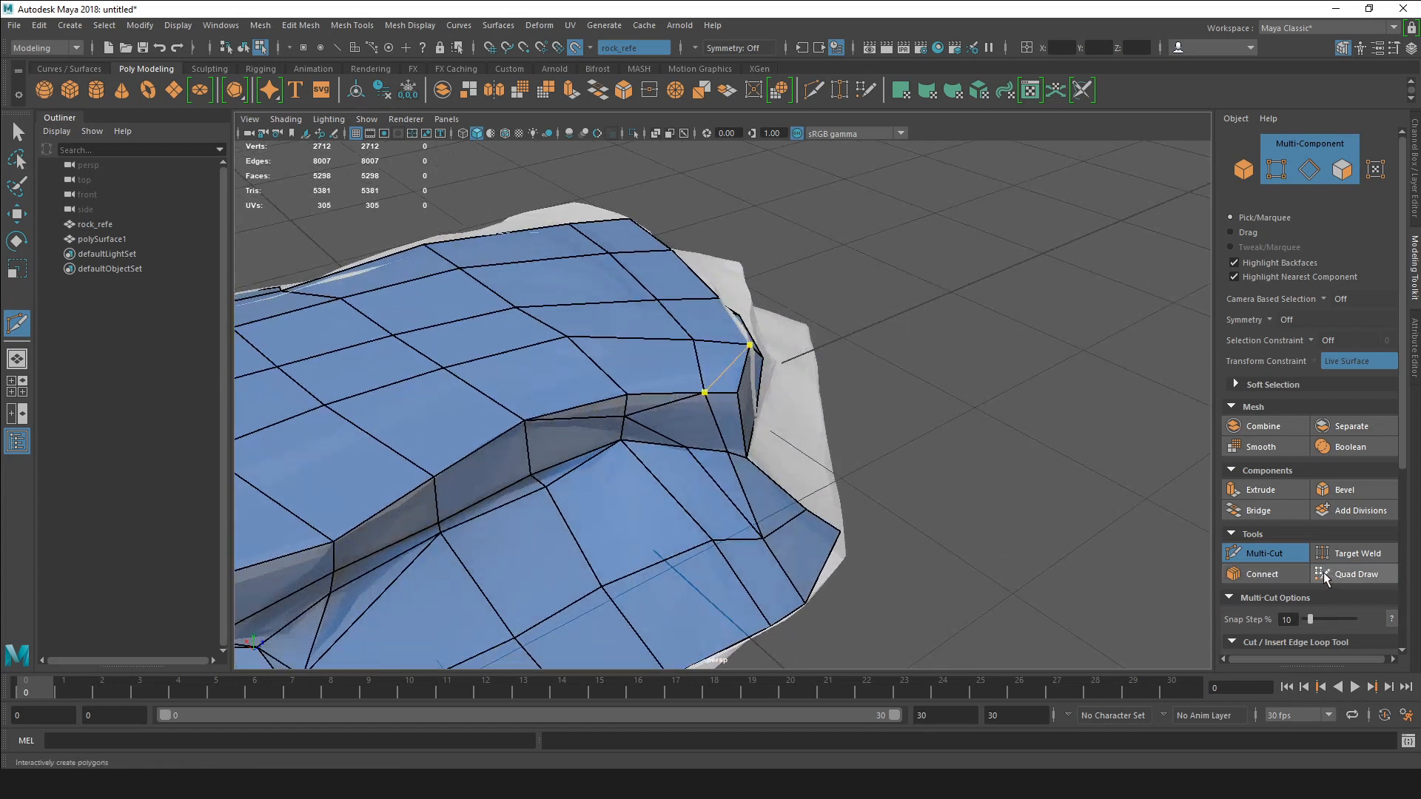
{"action": "left_click", "coordinate": [1292, 561]}
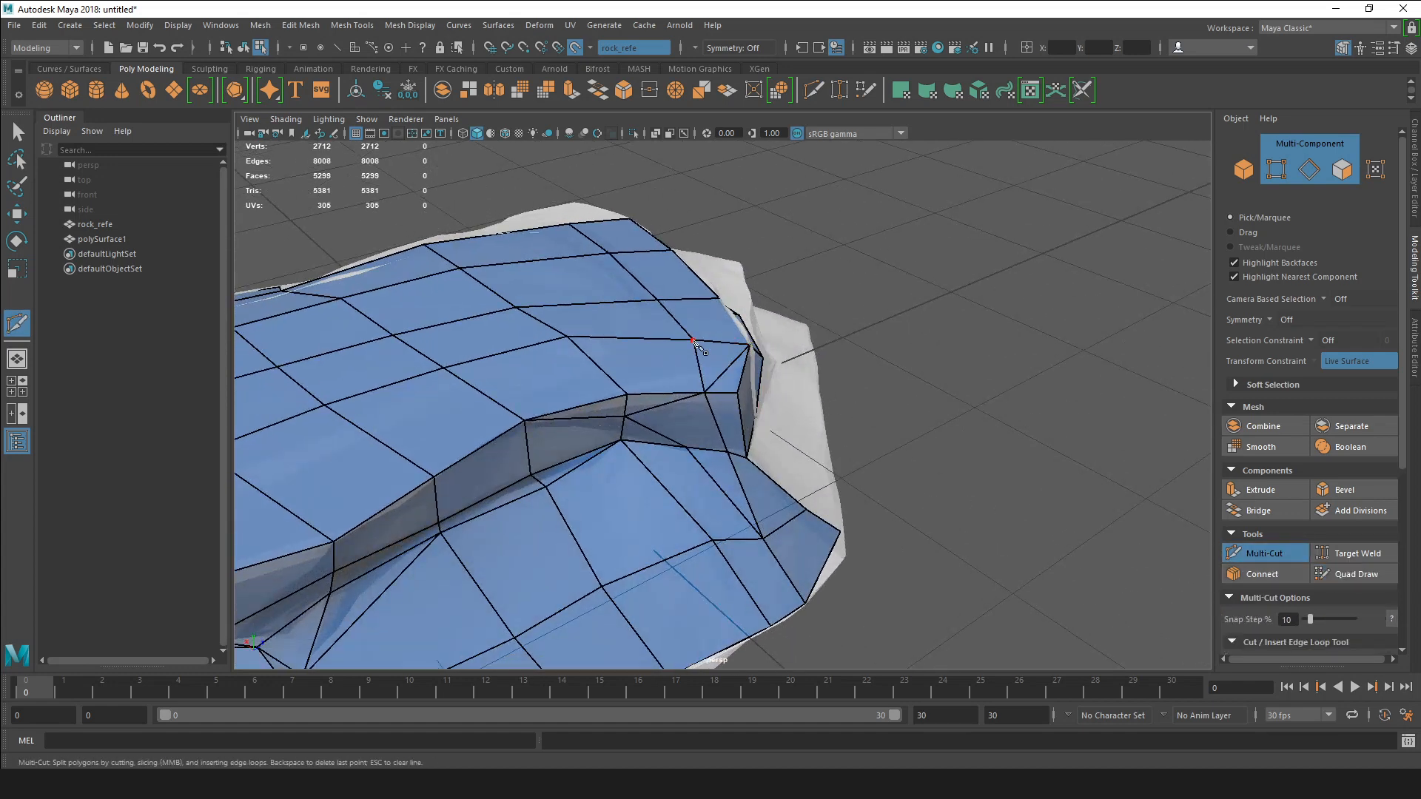
{"action": "left_click", "coordinate": [1356, 574]}
Cut an edge with Multi-Cut from the rim corner vertex down to the lower border vertex joining the side patches, and return to Quad Draw.
{"action": "left_click_drag", "start_coordinate": [734, 366], "coordinate": [644, 327], "text": "alt"}
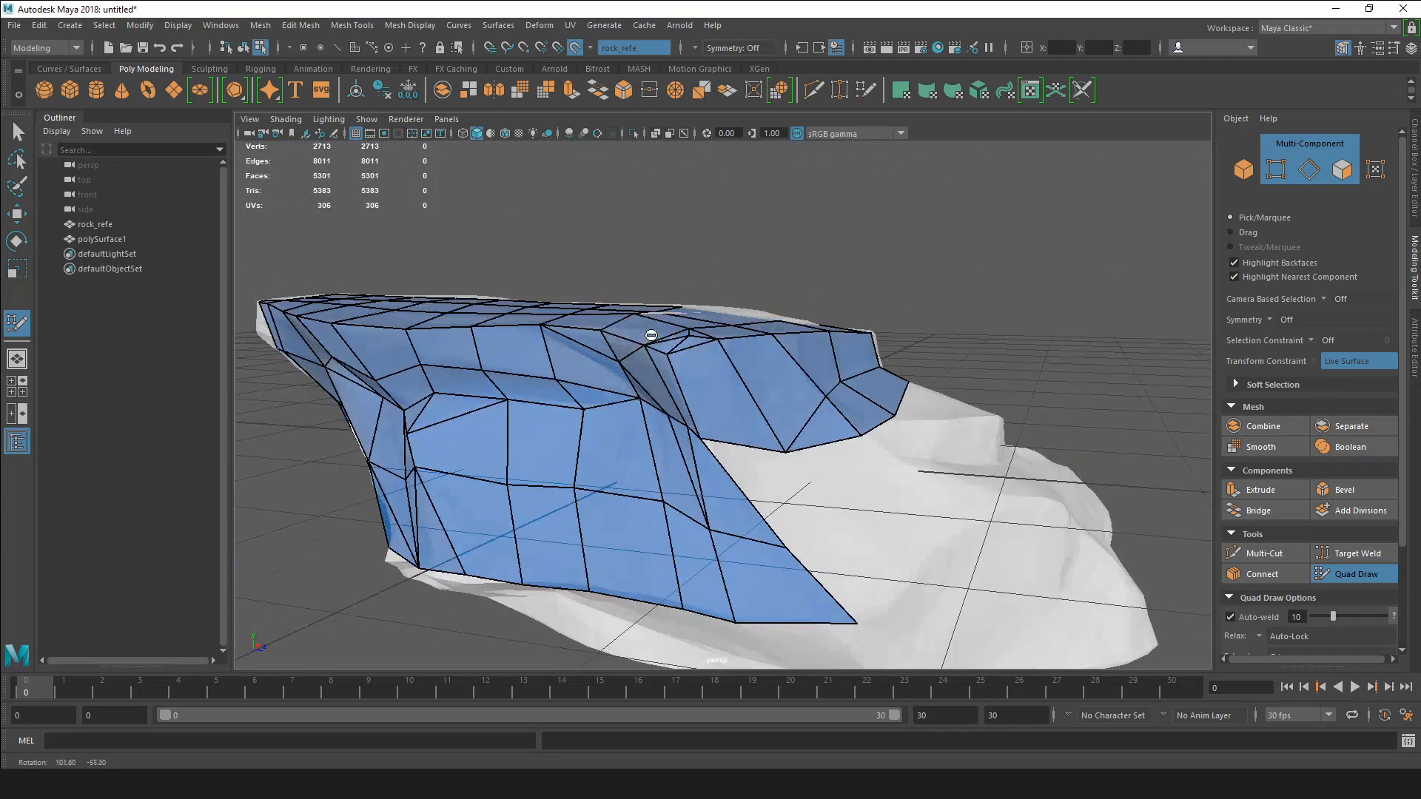
{"action": "left_click", "coordinate": [1258, 556]}
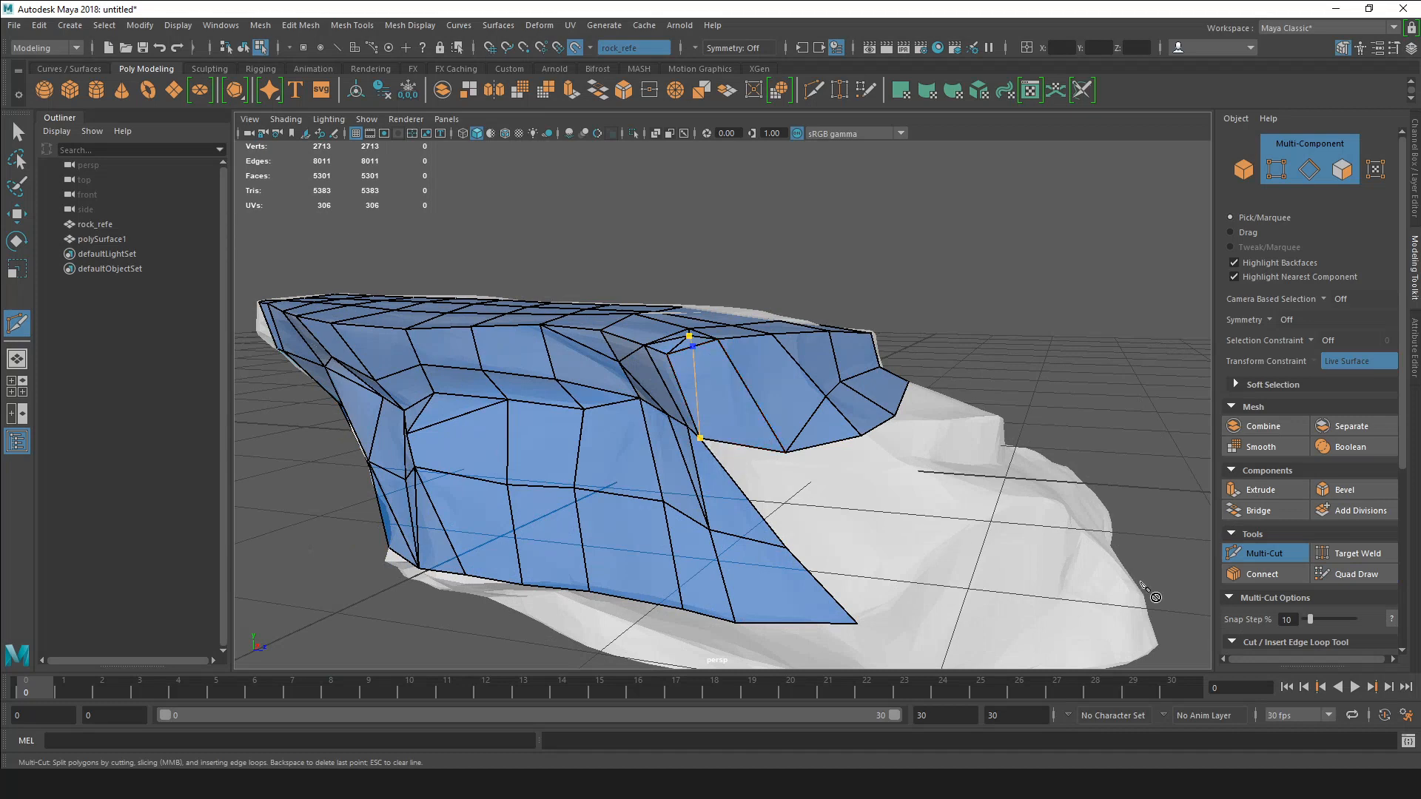
{"action": "left_click", "coordinate": [1355, 575]}
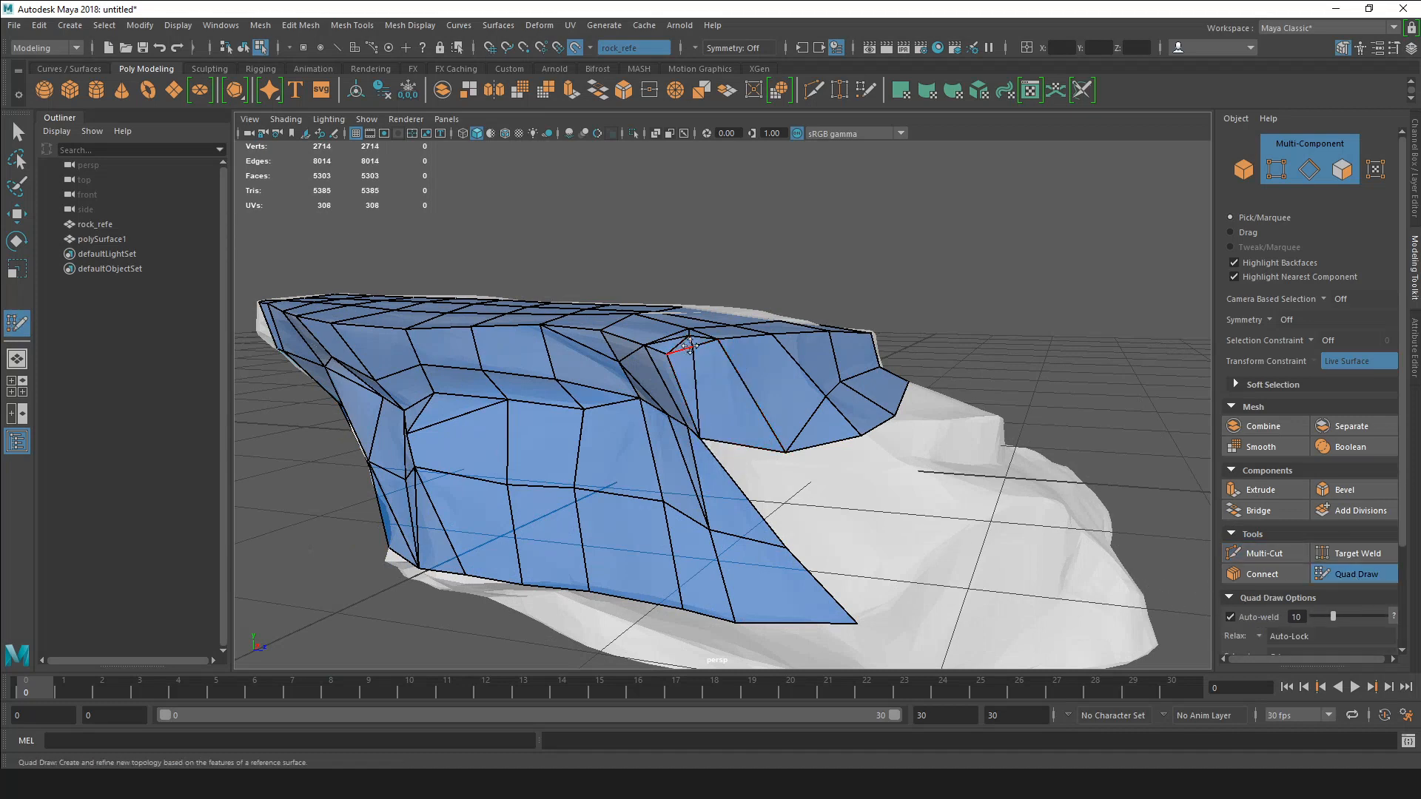
{"action": "left_click_drag", "start_coordinate": [693, 371], "coordinate": [684, 413], "text": "alt"}
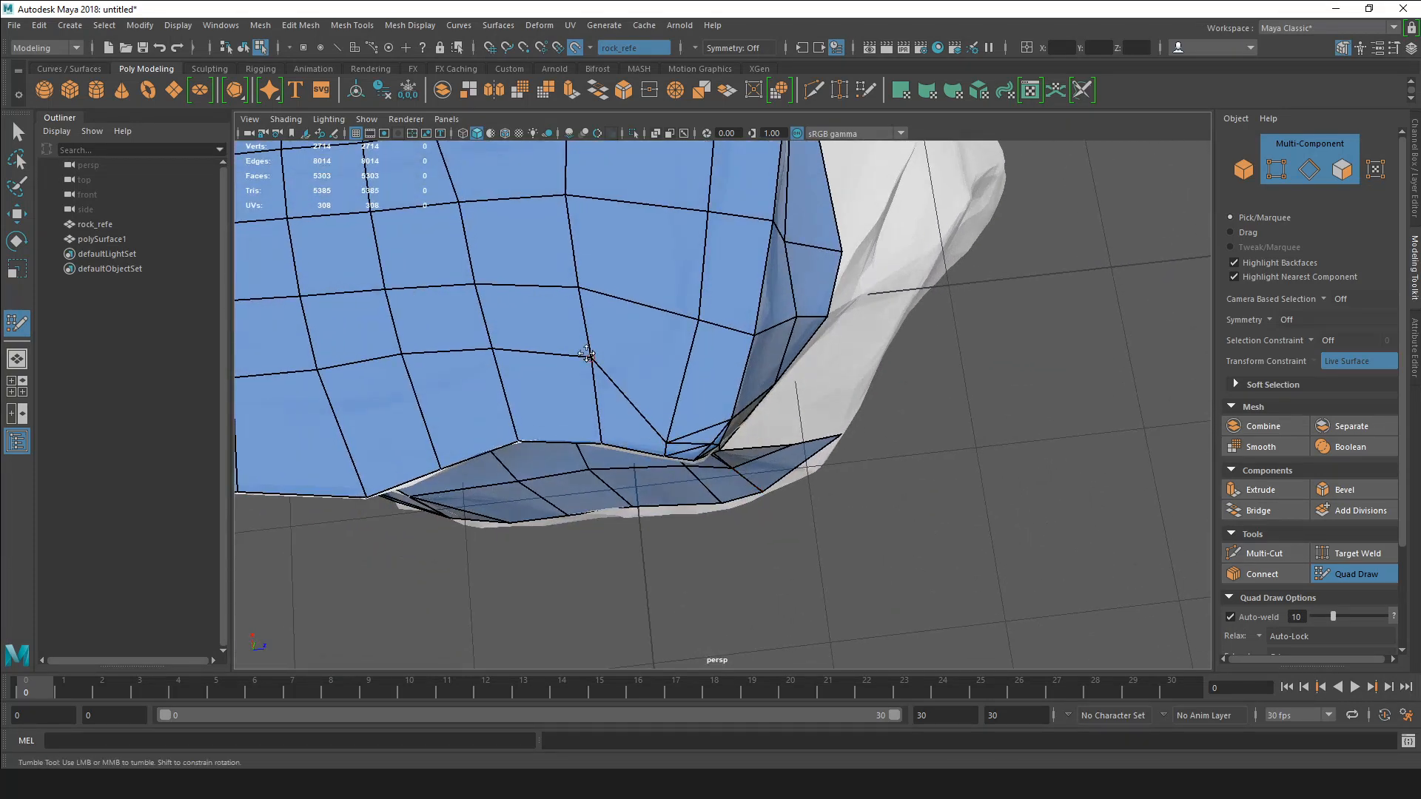
Cut an edge with Multi-Cut between two neighbouring vertices along the top rim's overhang, and return to Quad Draw.
{"action": "left_click_drag", "start_coordinate": [599, 430], "coordinate": [444, 267], "text": "alt"}
{"action": "left_click", "coordinate": [1258, 554]}
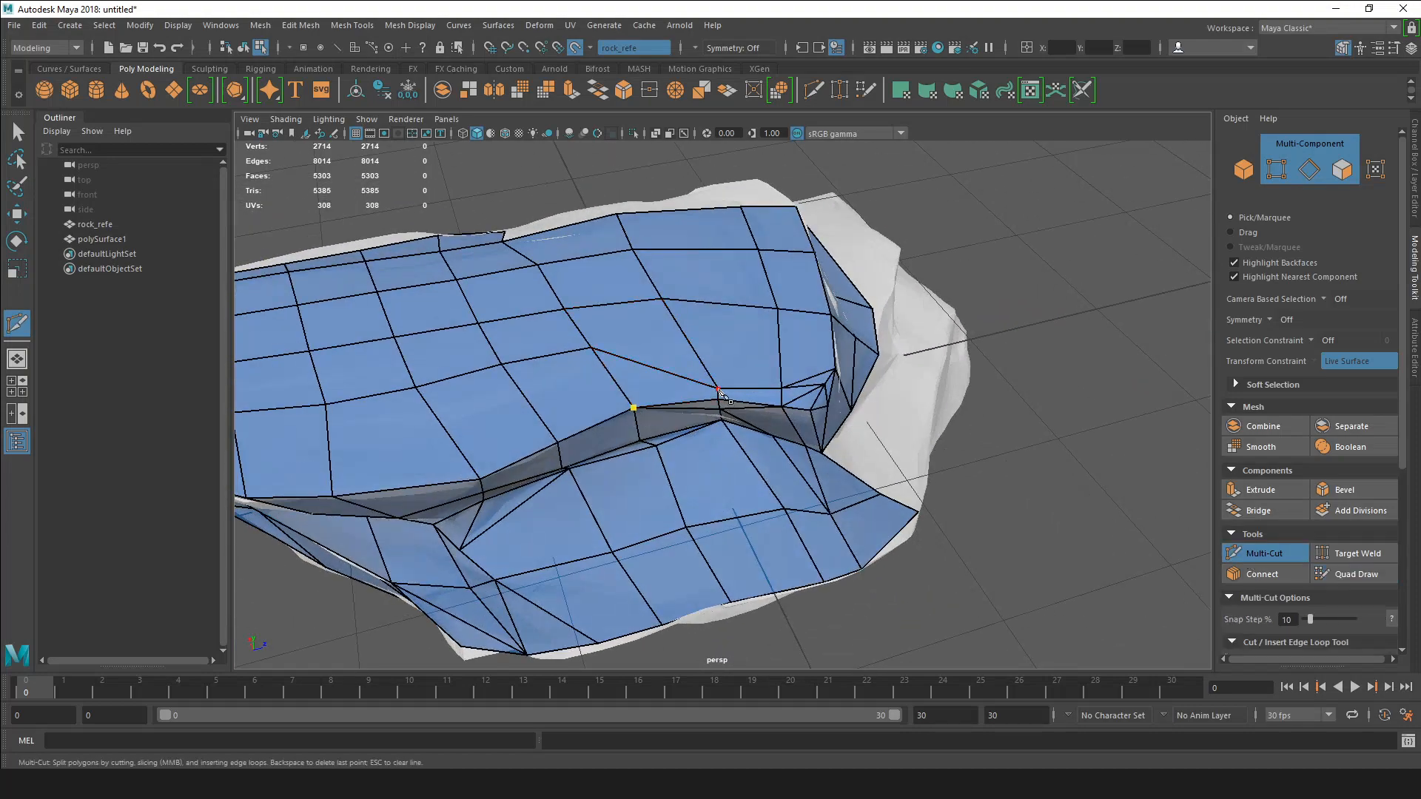
{"action": "left_click", "coordinate": [1251, 554]}
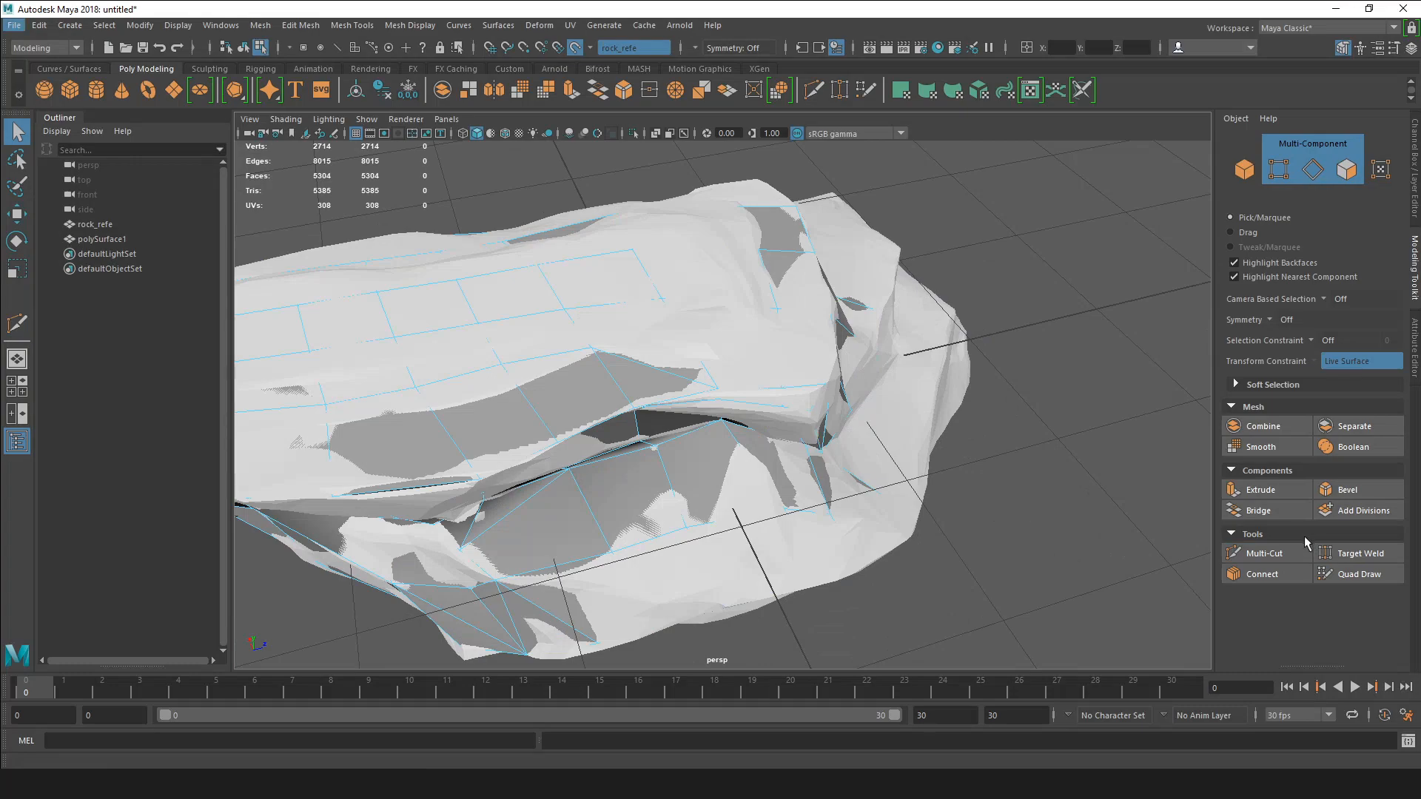
{"action": "left_click", "coordinate": [1348, 574]}
Extend the upper patch's border edge by one quad and build a separate pair of adjoining quads on the uncovered lower slope.
{"action": "mouse_move", "coordinate": [725, 414]}
{"action": "left_mouse_down", "text": "alt"}
{"action": "mouse_move", "coordinate": [774, 456]}
{"action": "mouse_move", "coordinate": [602, 380]}
{"action": "mouse_move", "coordinate": [740, 444]}
{"action": "mouse_move", "coordinate": [847, 455]}
{"action": "mouse_move", "coordinate": [895, 489]}
{"action": "mouse_move", "coordinate": [741, 489]}
{"action": "mouse_move", "coordinate": [770, 475]}
{"action": "mouse_move", "coordinate": [751, 477]}
{"action": "mouse_move", "coordinate": [730, 507]}
{"action": "mouse_move", "coordinate": [814, 488]}
{"action": "mouse_move", "coordinate": [726, 507]}
{"action": "mouse_move", "coordinate": [765, 493]}
{"action": "left_mouse_up", "text": "alt"}
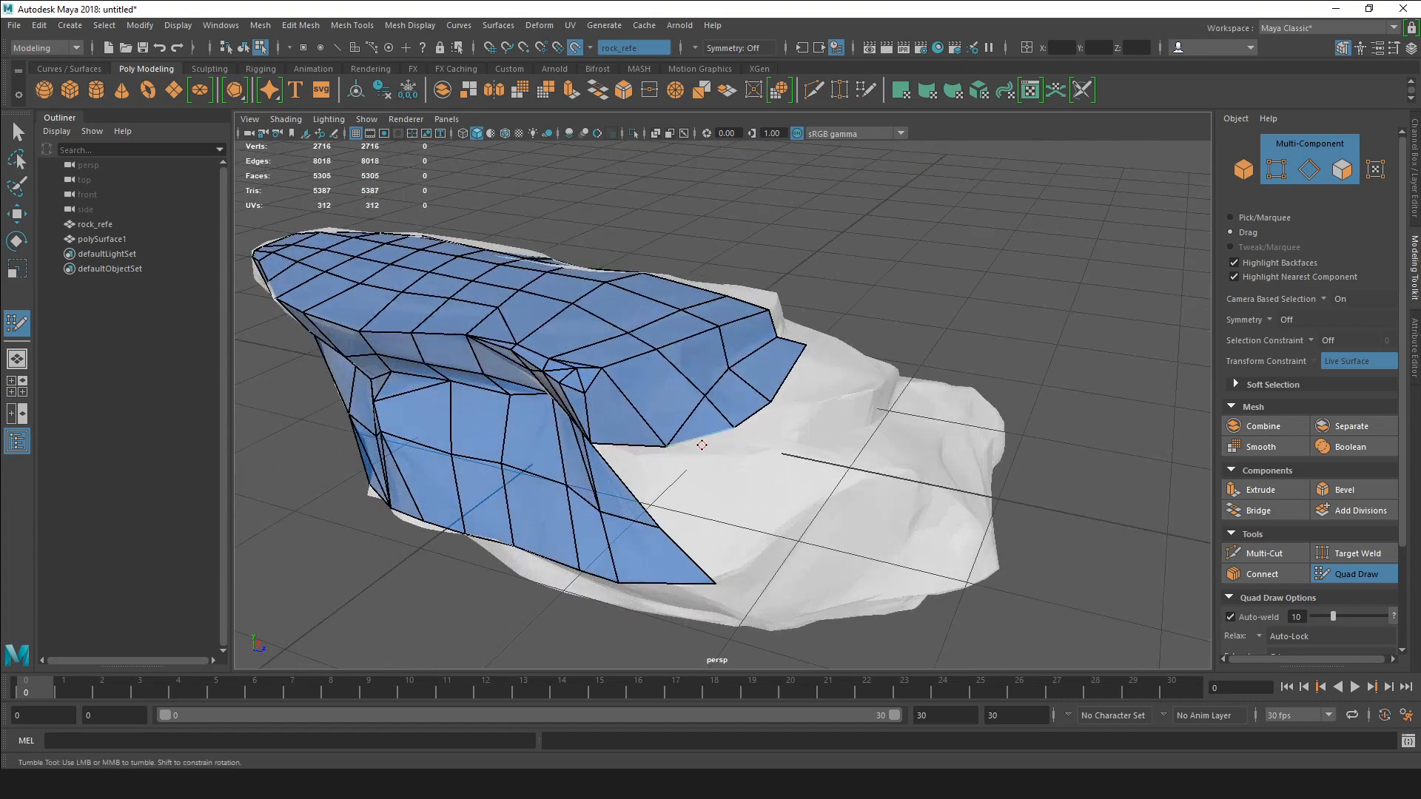
{"action": "left_click_drag", "start_coordinate": [701, 445], "coordinate": [715, 459]}
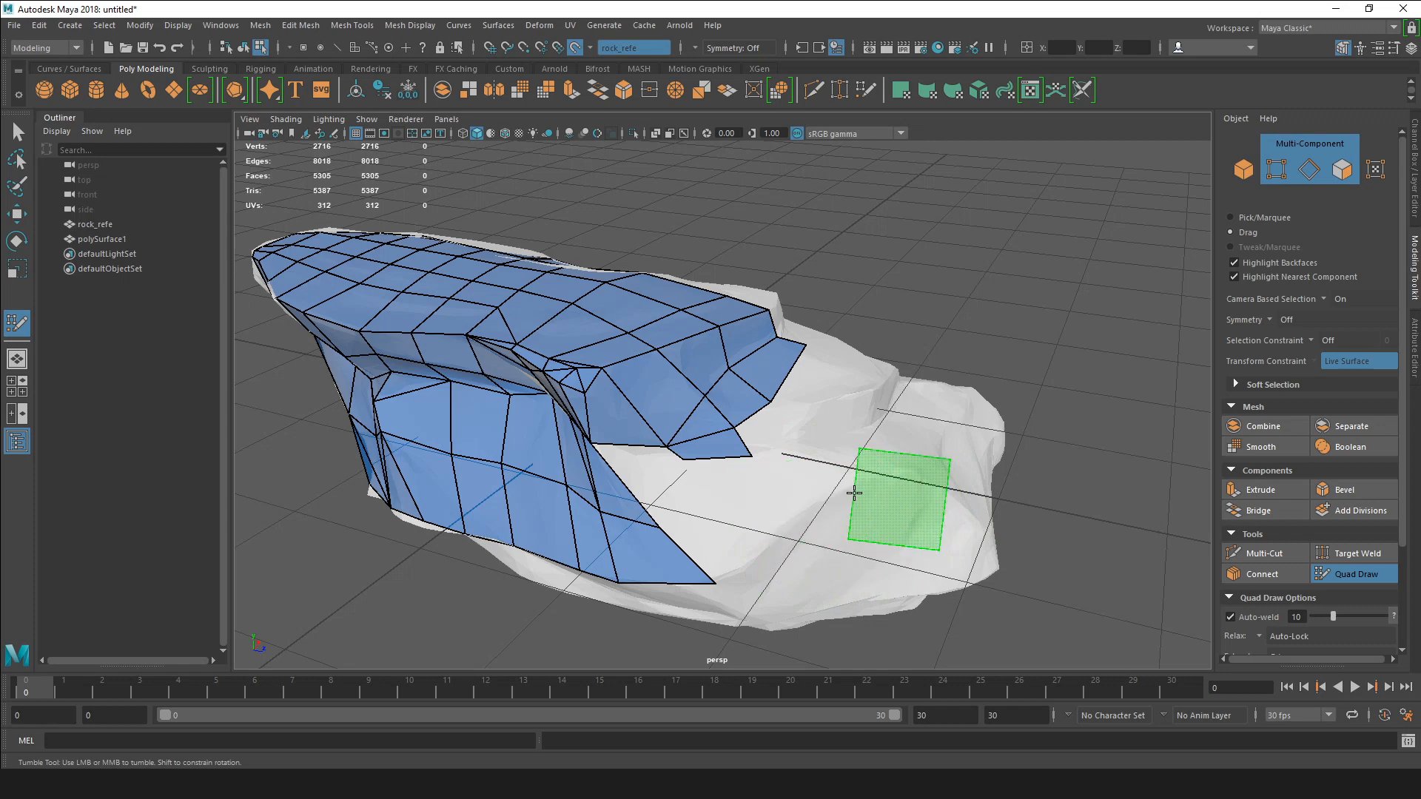
{"action": "scroll", "coordinate": [790, 477], "scroll_direction": "up", "scroll_amount": 3}
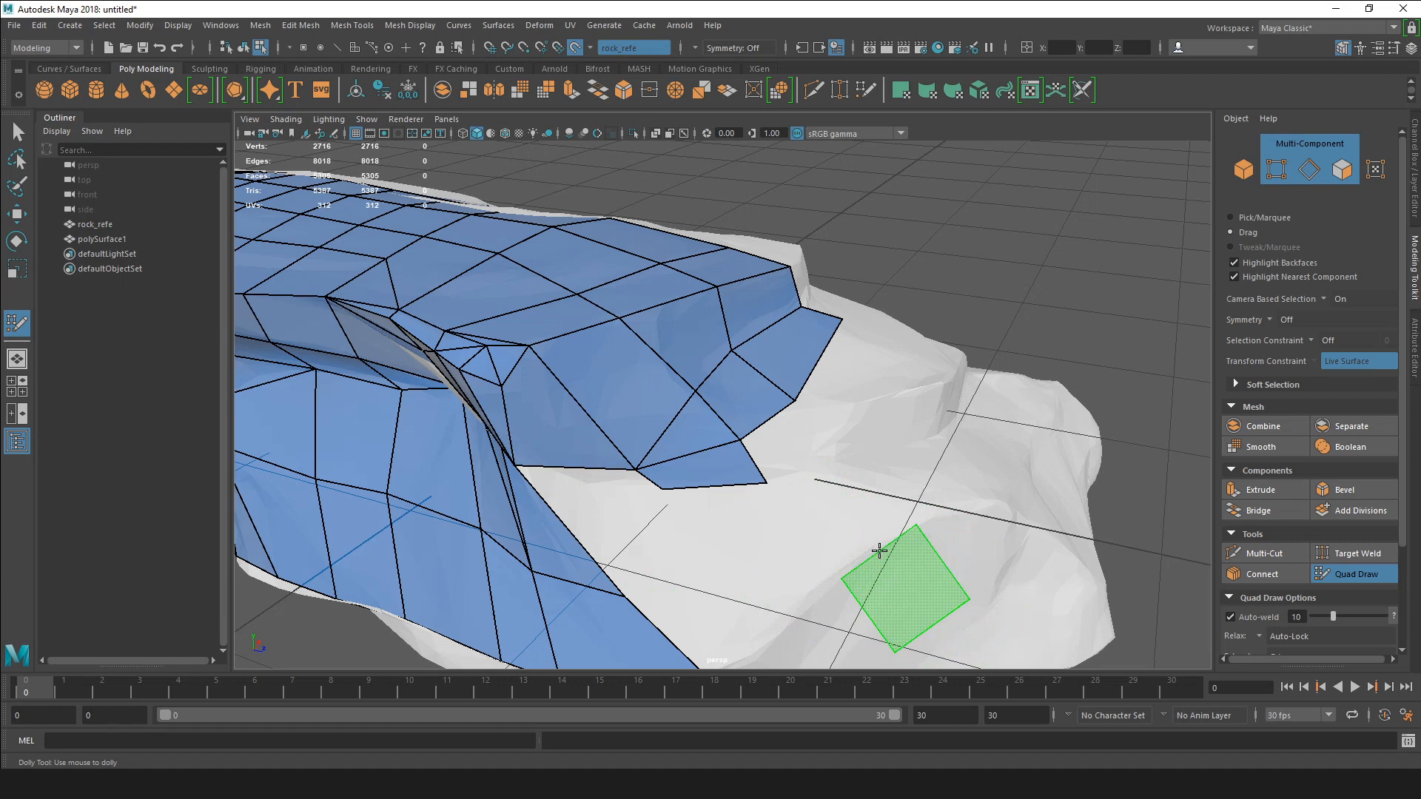
{"action": "left_click", "coordinate": [879, 550], "text": "shift"}
{"action": "left_click_drag", "start_coordinate": [879, 551], "coordinate": [799, 419], "text": "alt"}
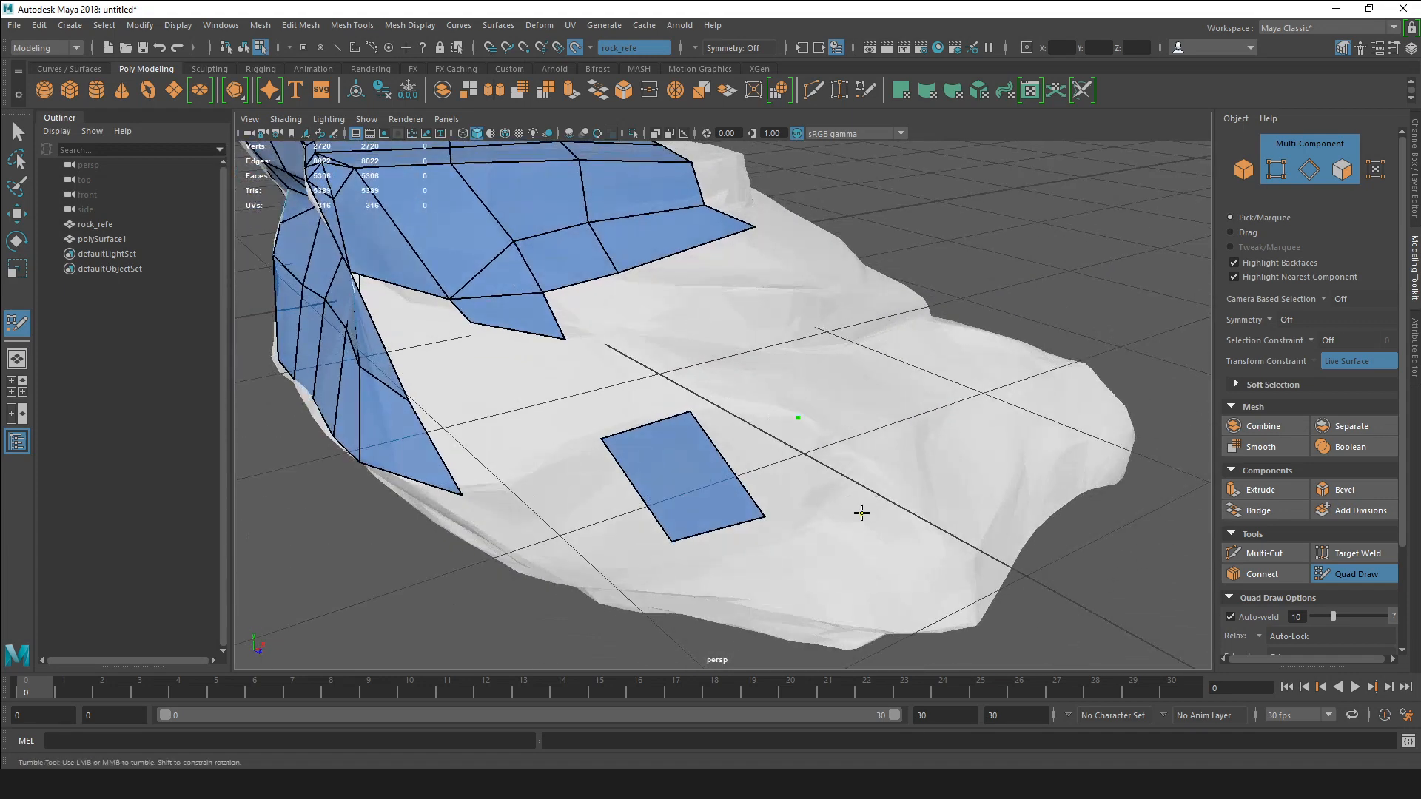
{"action": "left_click", "coordinate": [800, 491], "text": "shift"}
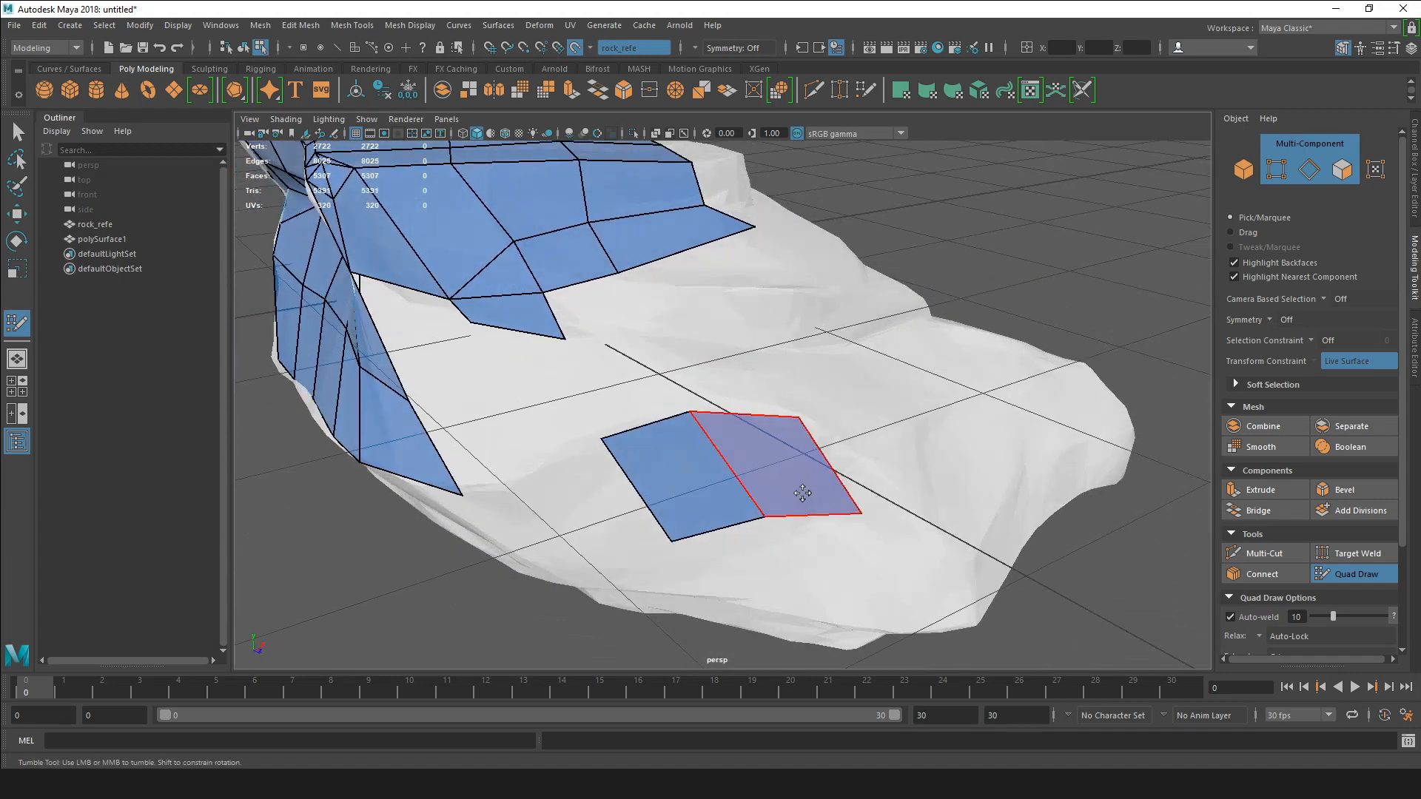
{"action": "left_click_drag", "start_coordinate": [799, 491], "coordinate": [766, 485], "text": "alt"}
{"action": "left_click_drag", "start_coordinate": [878, 480], "coordinate": [823, 481]}
Create a separate quad farther along the uncovered ledge and fill the gap back to the upper patch with two quads.
{"action": "left_click_drag", "start_coordinate": [855, 355], "coordinate": [824, 423], "text": "alt"}
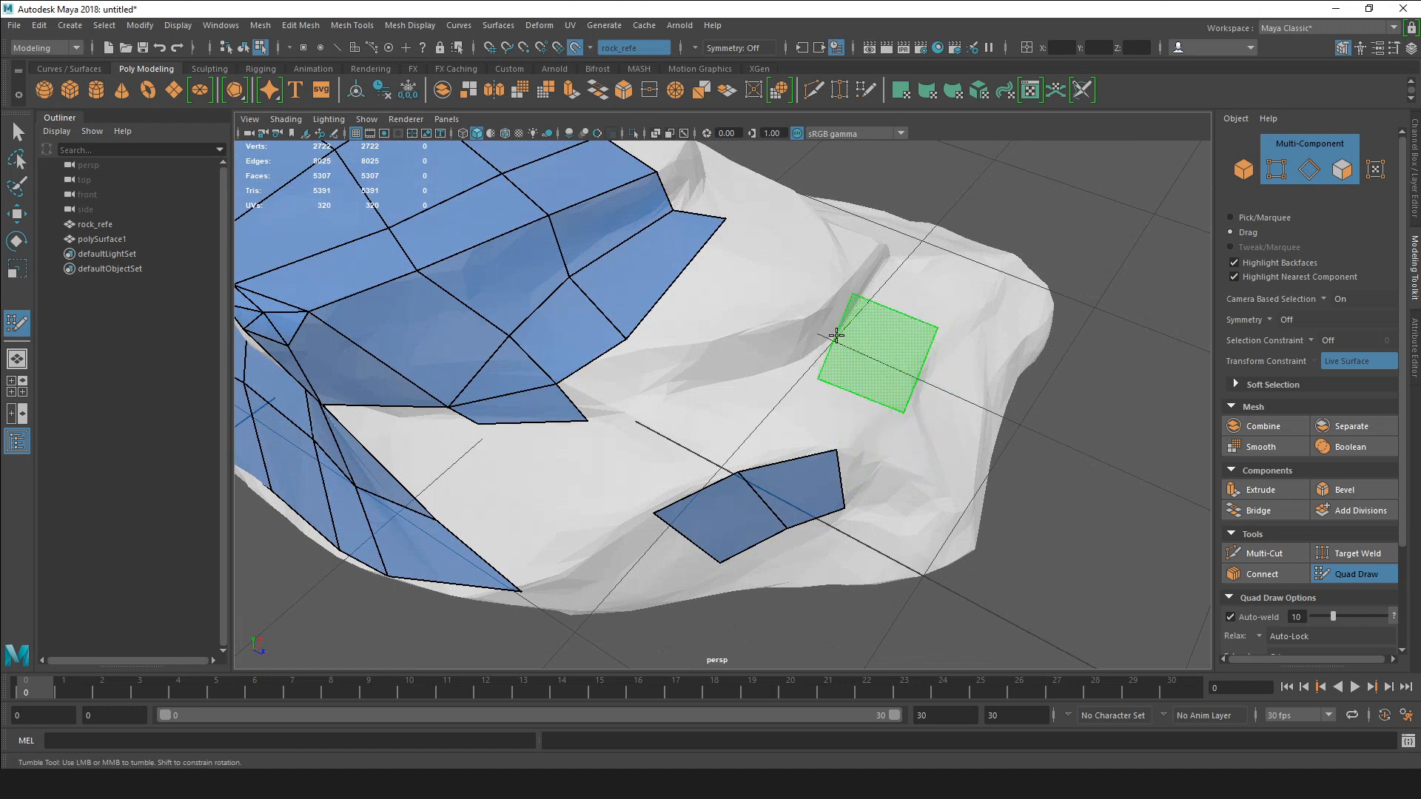
{"action": "left_click", "coordinate": [843, 344], "text": "shift"}
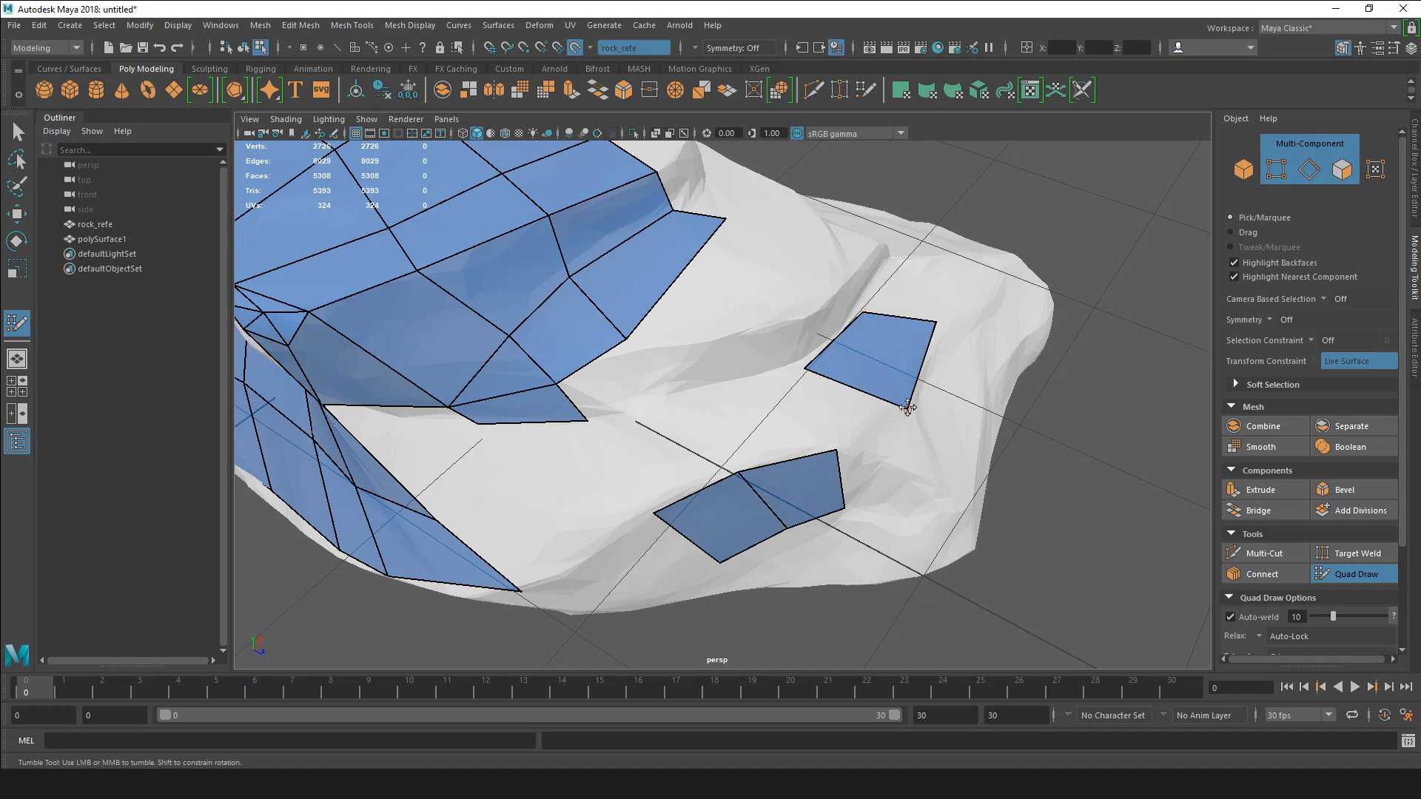
{"action": "left_click_drag", "start_coordinate": [907, 408], "coordinate": [842, 351], "text": "alt"}
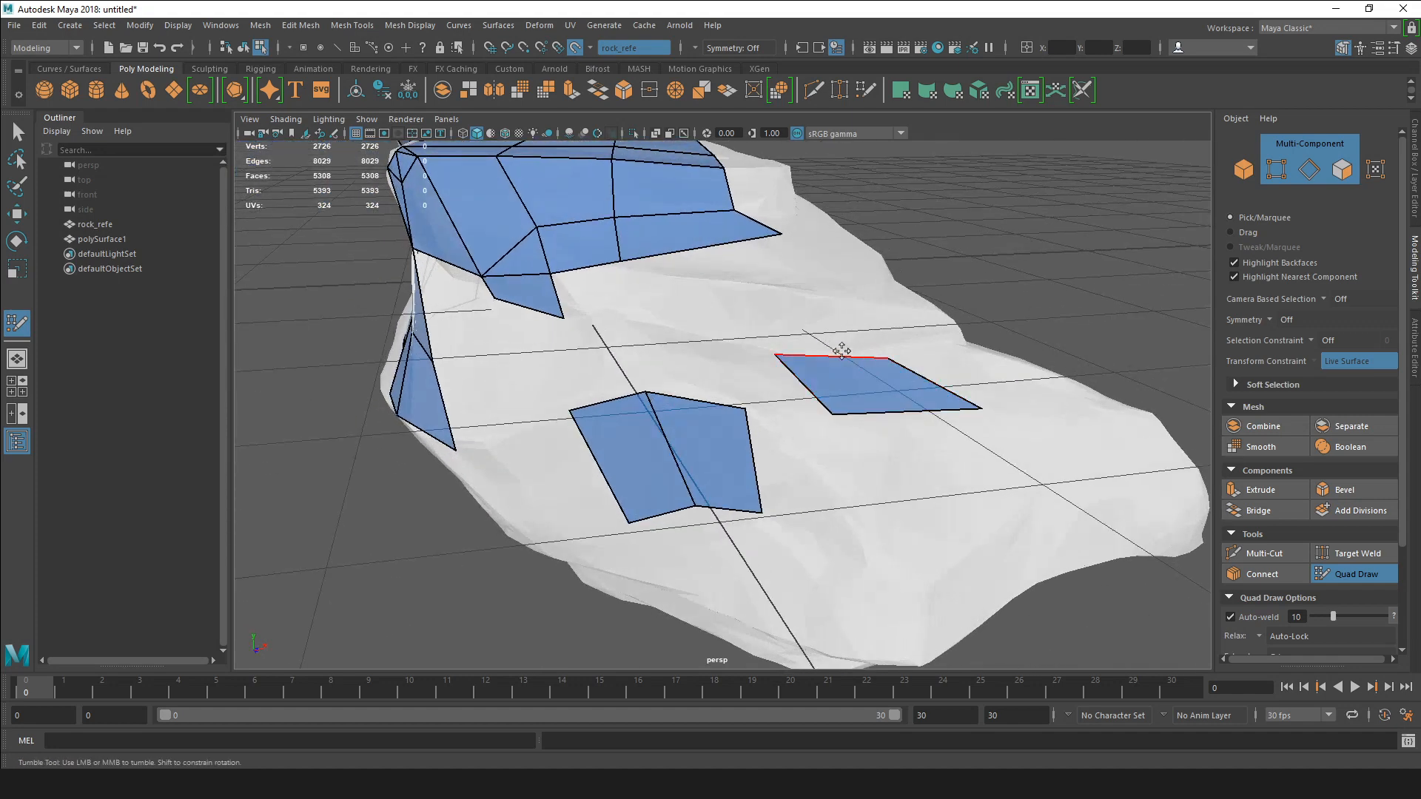
{"action": "left_click", "coordinate": [771, 290]}
{"action": "left_click", "coordinate": [828, 325], "text": "shift"}
{"action": "left_click_drag", "start_coordinate": [714, 330], "coordinate": [764, 306], "text": "alt"}
{"action": "left_click", "coordinate": [763, 305], "text": "shift"}
Adjust a border vertex beneath the ledge and fill two faces along the upper patch's lower border.
{"action": "left_click_drag", "start_coordinate": [614, 377], "coordinate": [667, 393]}
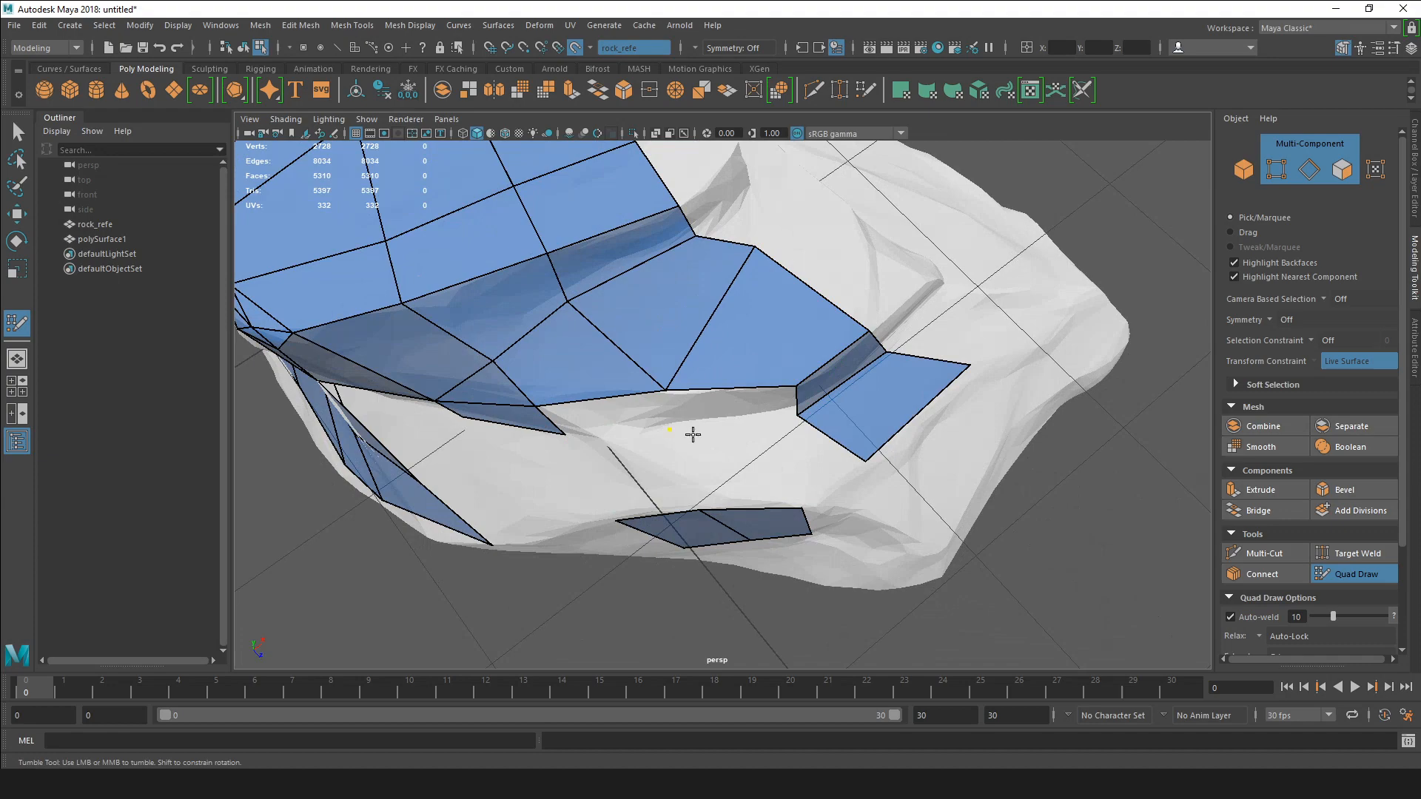
{"action": "left_click", "coordinate": [733, 407], "text": "shift"}
{"action": "left_click", "coordinate": [629, 413], "text": "shift"}
Cut an edge with Multi-Cut from the side patch's inner vertex to the middle of its slanted border edge, and return to Quad Draw.
{"action": "mouse_move", "coordinate": [634, 416]}
{"action": "left_mouse_down", "text": "alt"}
{"action": "mouse_move", "coordinate": [645, 422]}
{"action": "mouse_move", "coordinate": [606, 350]}
{"action": "mouse_move", "coordinate": [642, 374]}
{"action": "left_mouse_up", "text": "alt"}
{"action": "scroll", "coordinate": [609, 350], "scroll_direction": "down", "scroll_amount": 3}
{"action": "middle_click_drag", "start_coordinate": [643, 374], "coordinate": [668, 394], "text": "alt"}
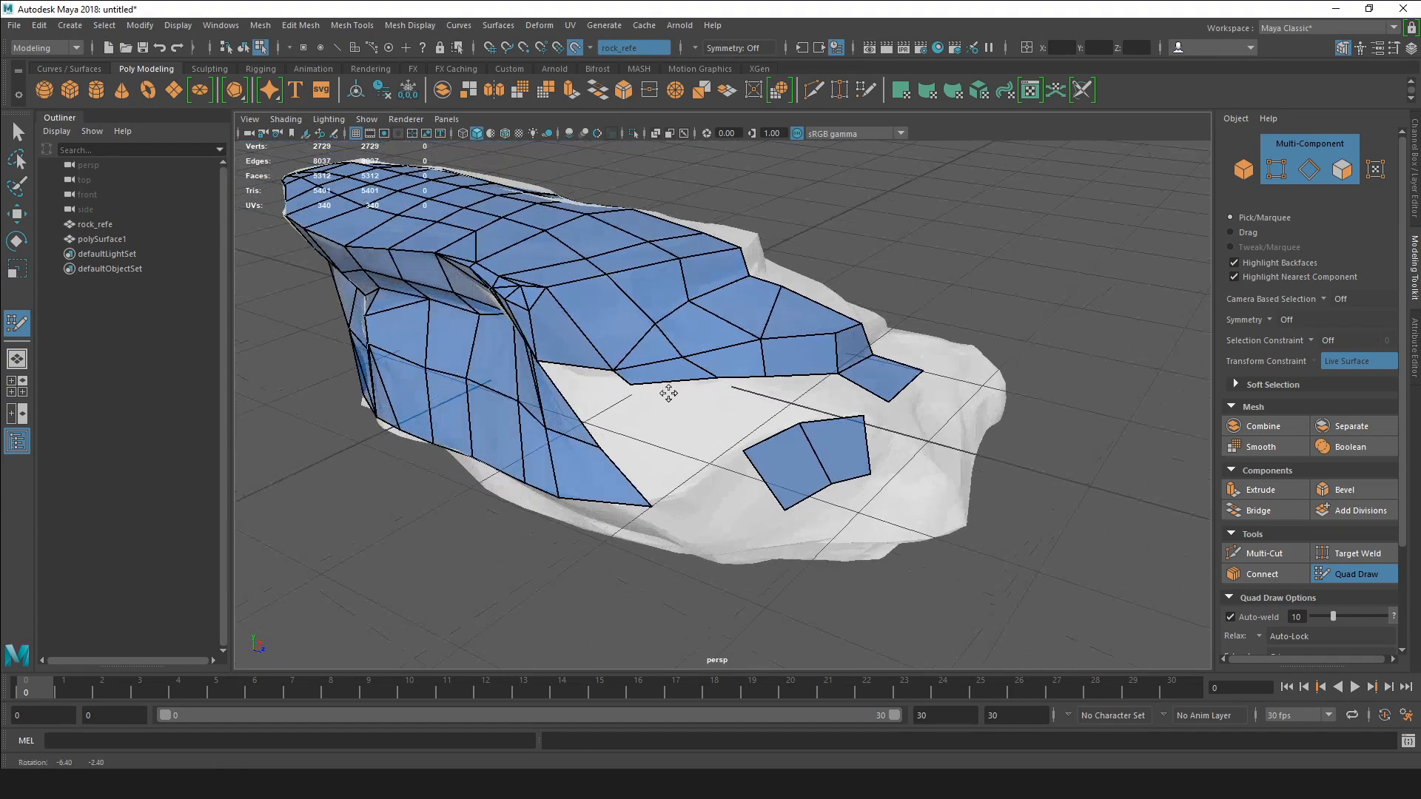
{"action": "mouse_move", "coordinate": [668, 394]}
{"action": "left_mouse_down", "text": "alt"}
{"action": "mouse_move", "coordinate": [701, 368]}
{"action": "mouse_move", "coordinate": [681, 395]}
{"action": "left_mouse_up", "text": "alt"}
{"action": "scroll", "coordinate": [607, 423], "scroll_direction": "up", "scroll_amount": 2}
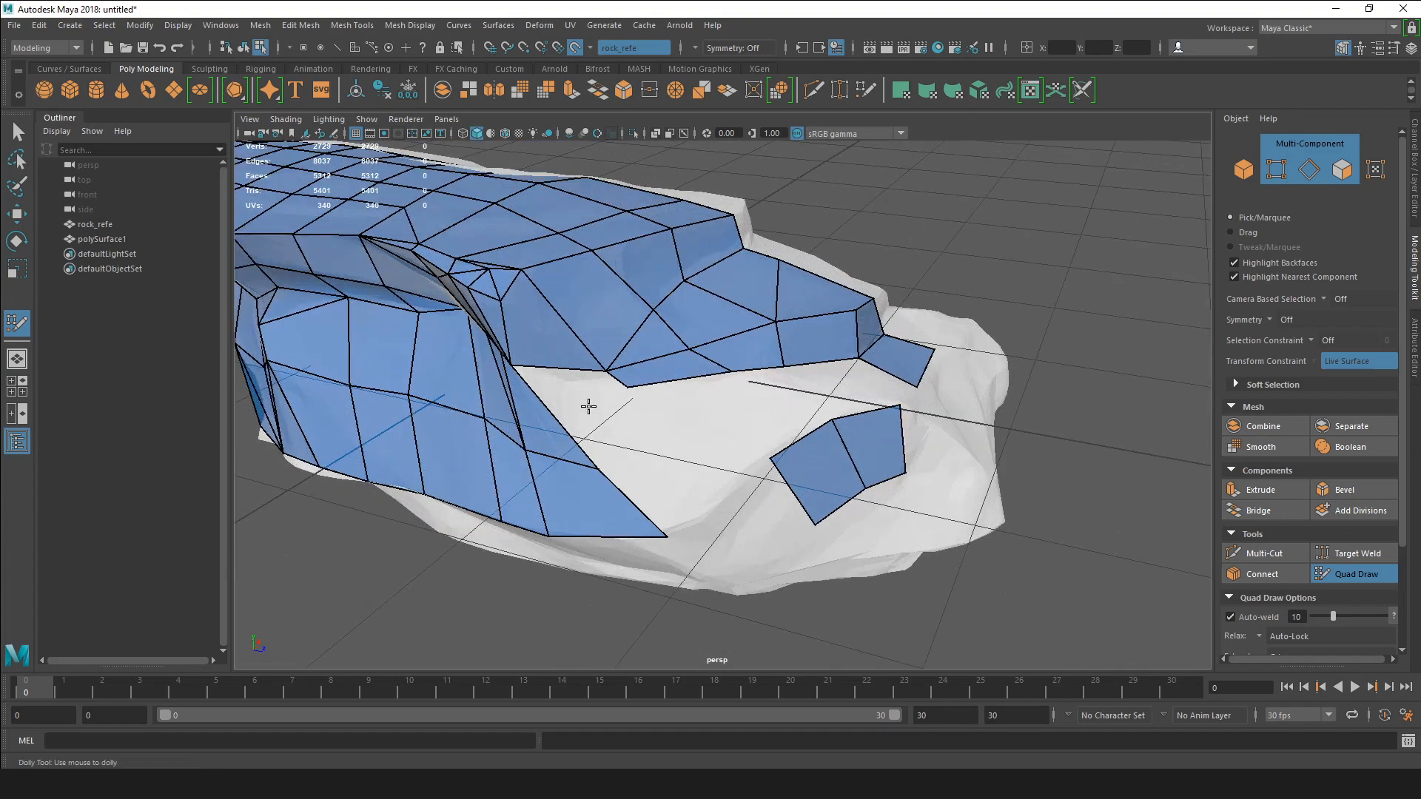
{"action": "left_click_drag", "start_coordinate": [588, 406], "coordinate": [682, 439], "text": "alt"}
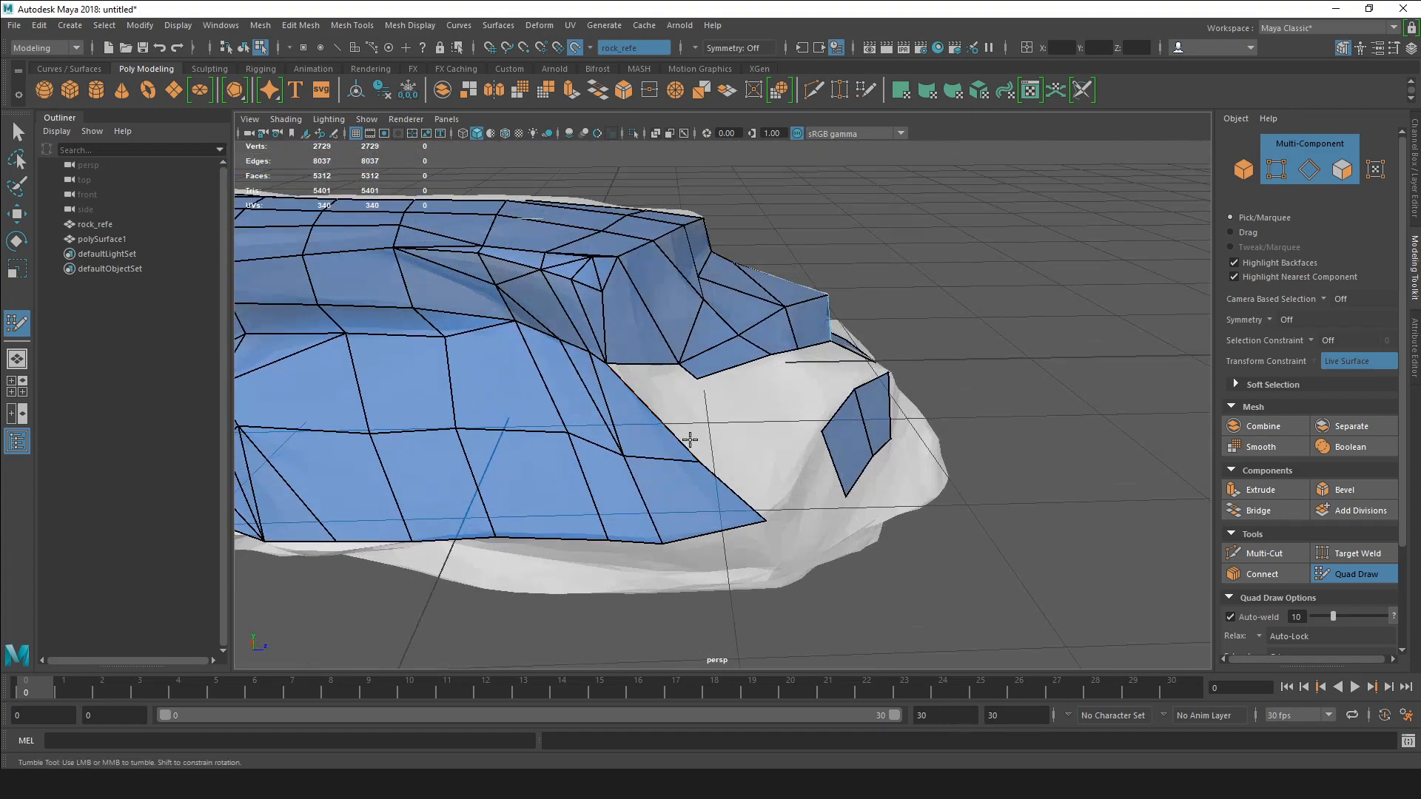
{"action": "left_click", "coordinate": [1266, 555]}
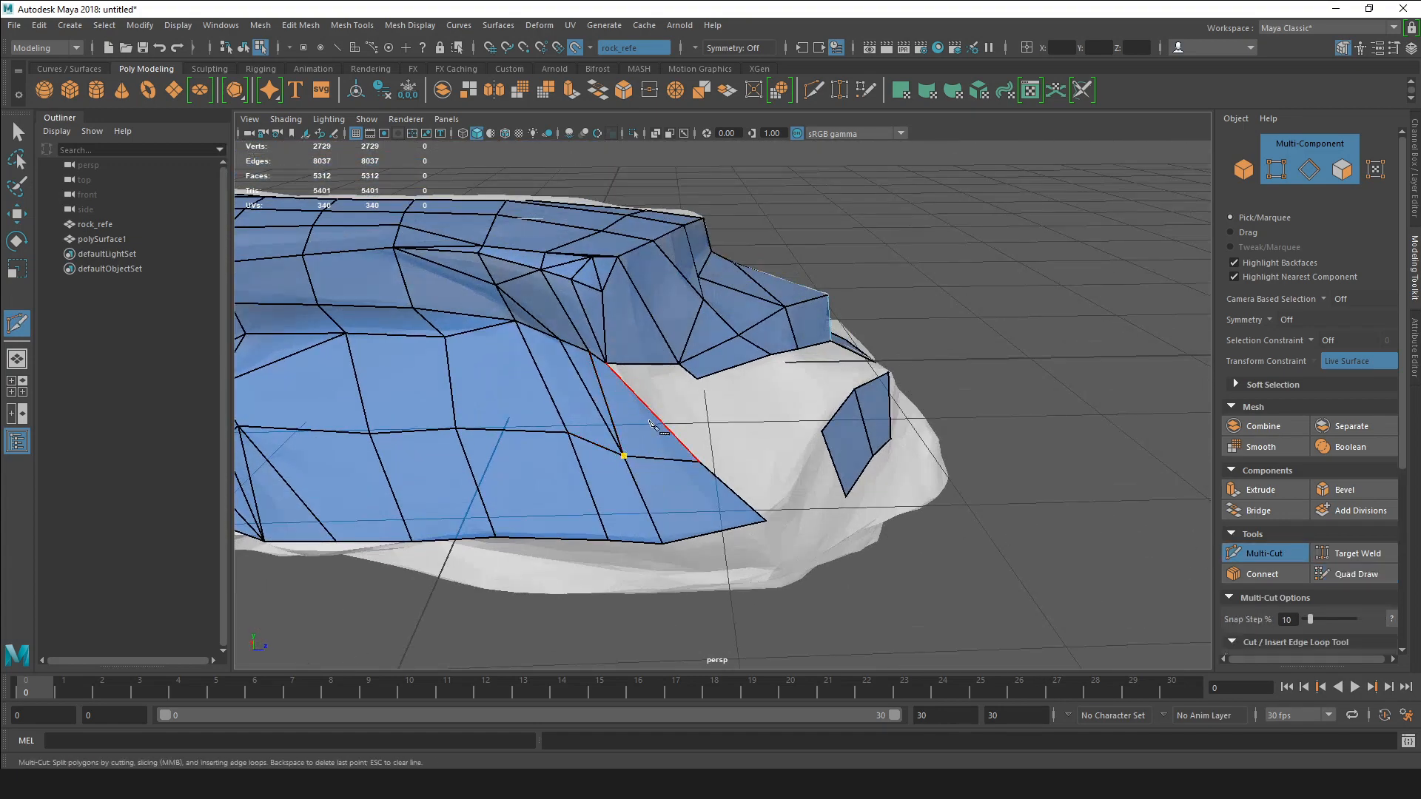
{"action": "left_click_drag", "start_coordinate": [765, 462], "coordinate": [729, 487], "text": "alt"}
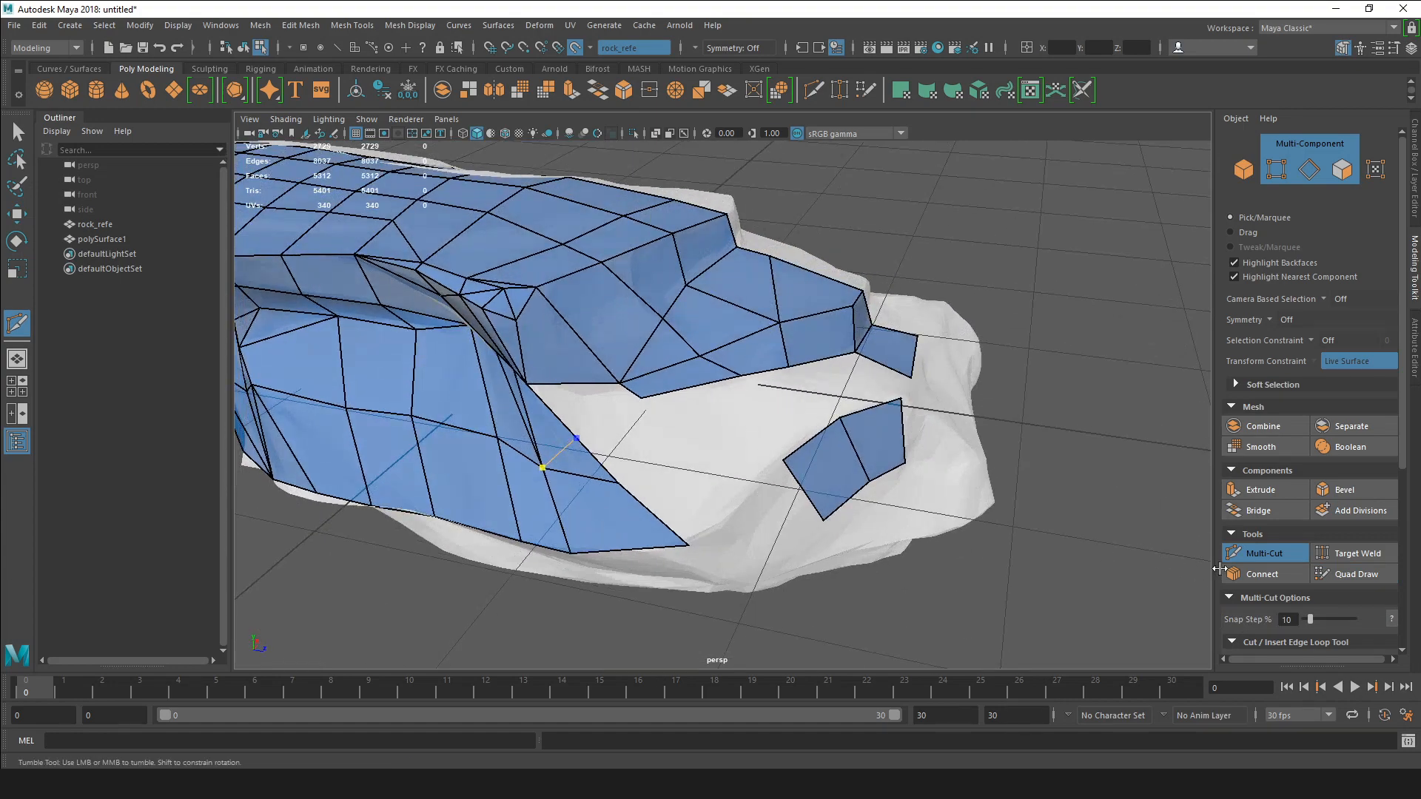
{"action": "left_click", "coordinate": [1343, 575]}
Fill the gap between the side patch, the upper patch and the loose pair of quads with new faces.
{"action": "left_click", "coordinate": [599, 407], "text": "shift"}
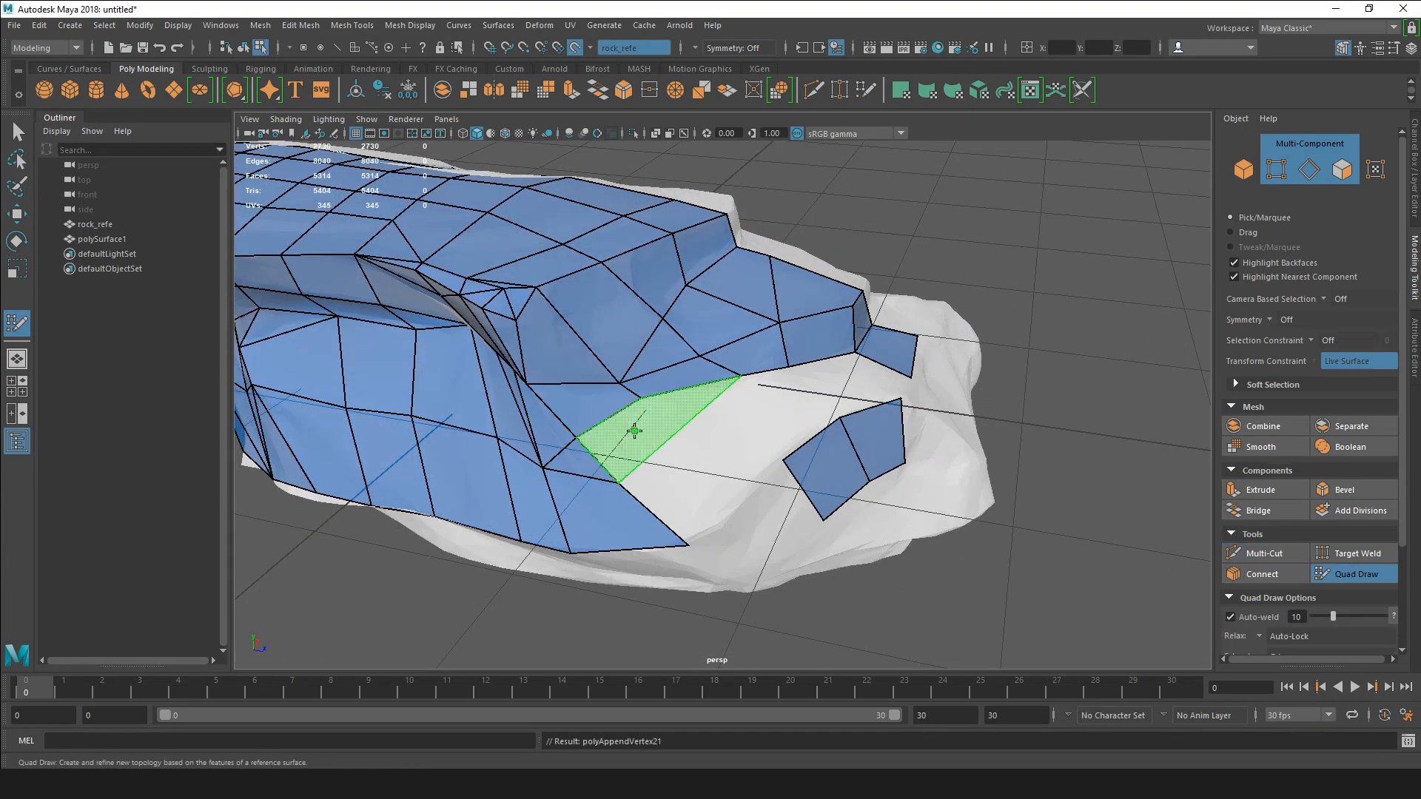
{"action": "mouse_move", "coordinate": [754, 494]}
{"action": "left_mouse_down", "text": "alt"}
{"action": "mouse_move", "coordinate": [814, 419]}
{"action": "mouse_move", "coordinate": [681, 415]}
{"action": "mouse_move", "coordinate": [720, 431]}
{"action": "mouse_move", "coordinate": [716, 450]}
{"action": "left_mouse_up", "text": "alt"}
{"action": "left_click", "coordinate": [670, 403], "text": "shift"}
{"action": "left_click", "coordinate": [721, 425], "text": "shift"}
Cut a diagonal edge with Multi-Cut from the upper patch's border vertex to the shared corner of the paired quads, and return to Quad Draw.
{"action": "mouse_move", "coordinate": [811, 463]}
{"action": "left_mouse_down", "text": "alt"}
{"action": "mouse_move", "coordinate": [692, 400]}
{"action": "mouse_move", "coordinate": [1009, 558]}
{"action": "left_mouse_up", "text": "alt"}
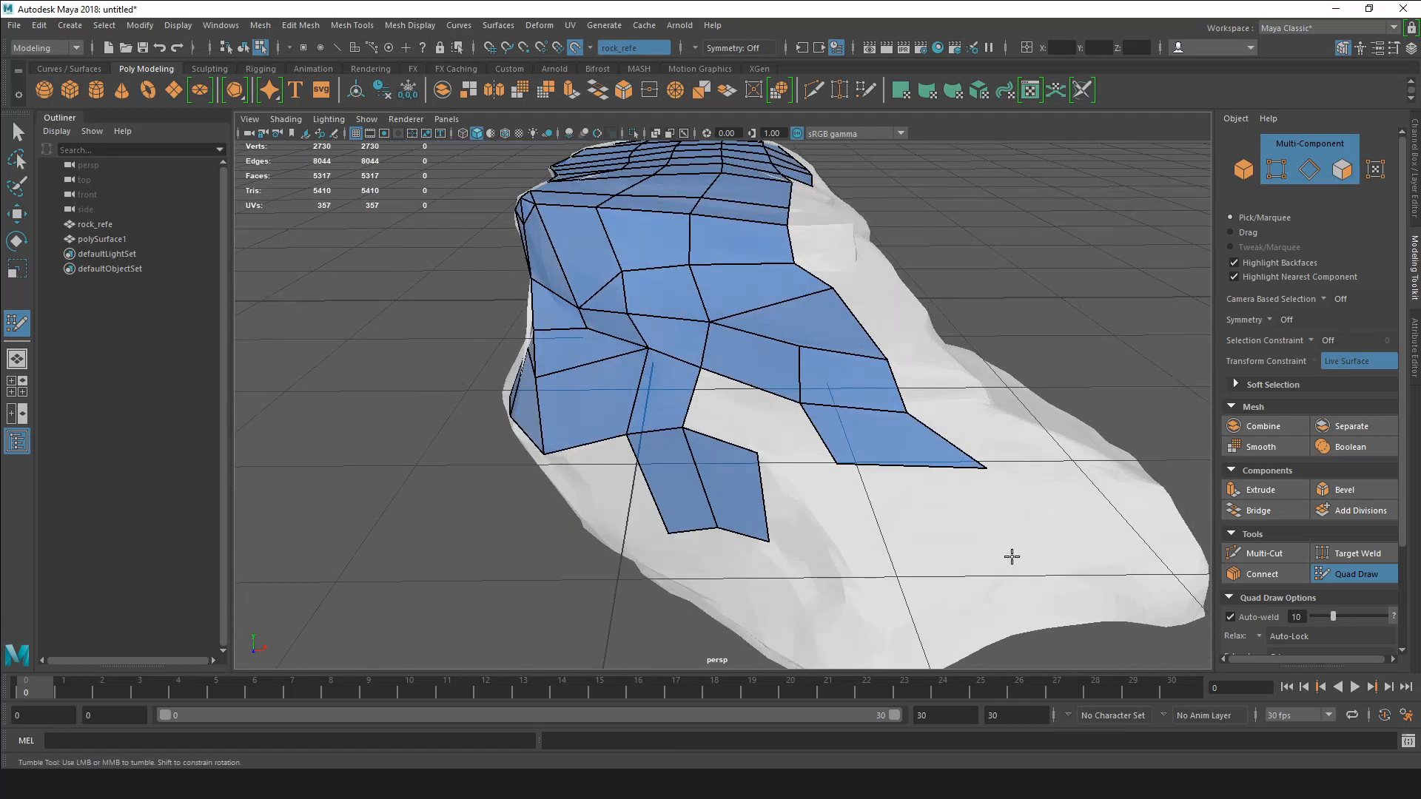
{"action": "left_click", "coordinate": [1262, 553]}
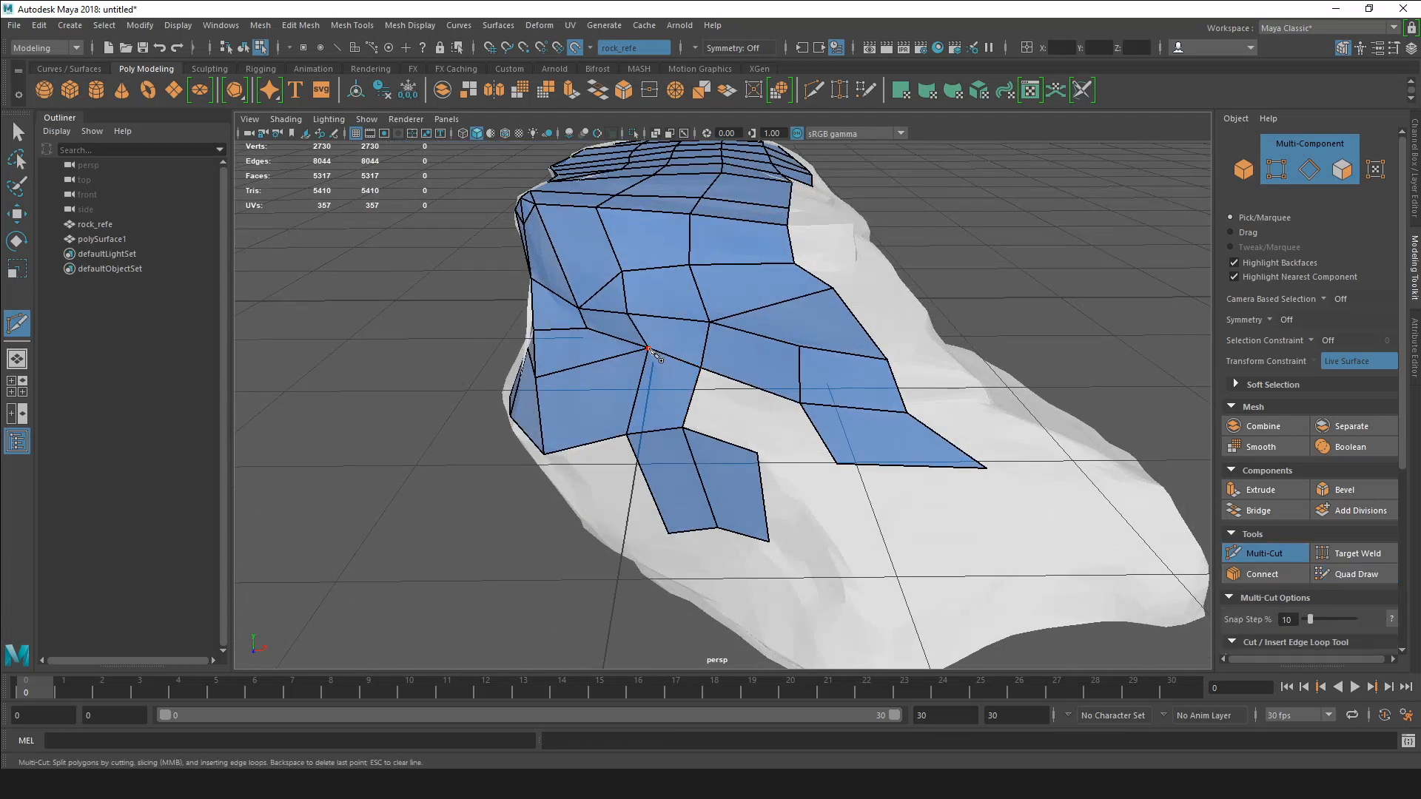
{"action": "left_click_drag", "start_coordinate": [549, 471], "coordinate": [995, 518], "text": "alt"}
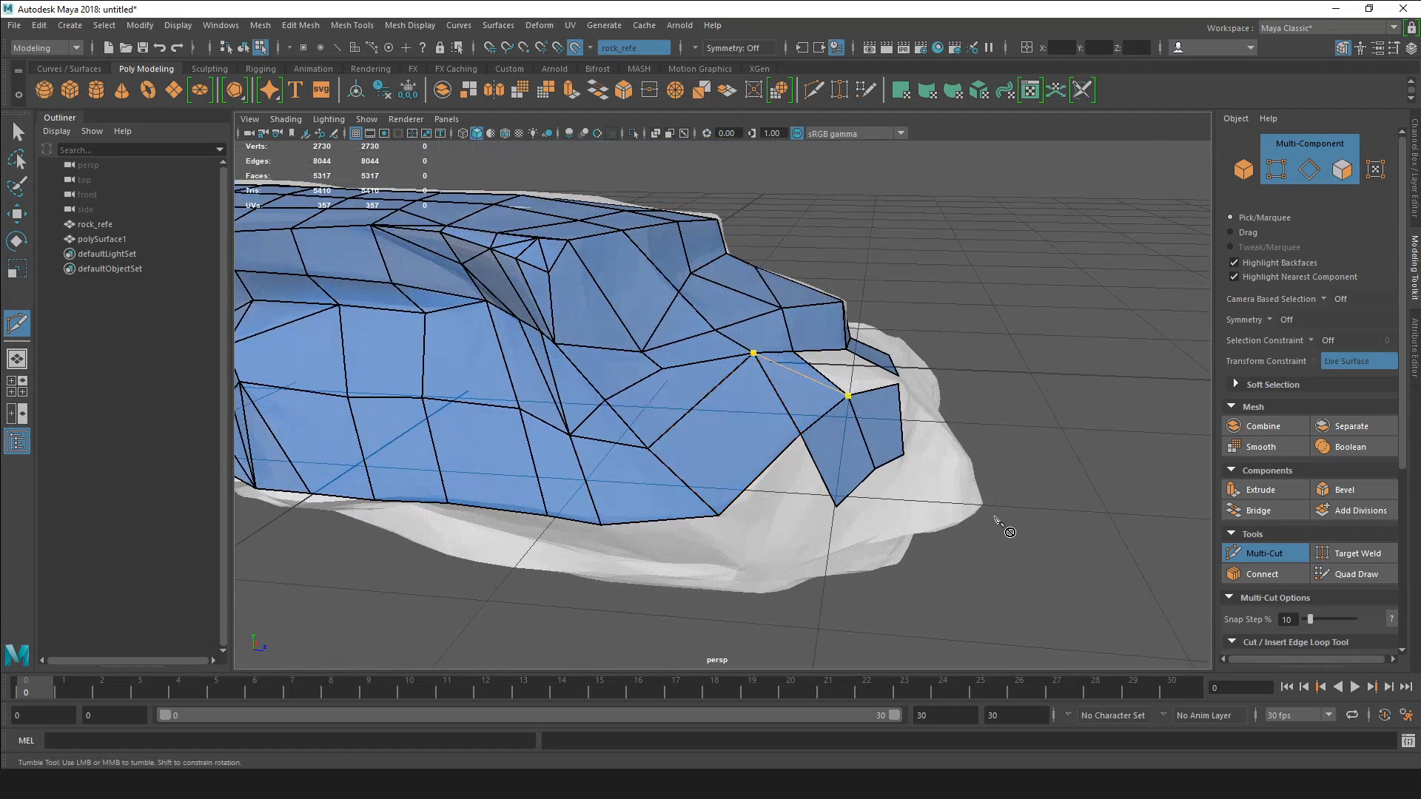
{"action": "left_click", "coordinate": [1336, 575]}
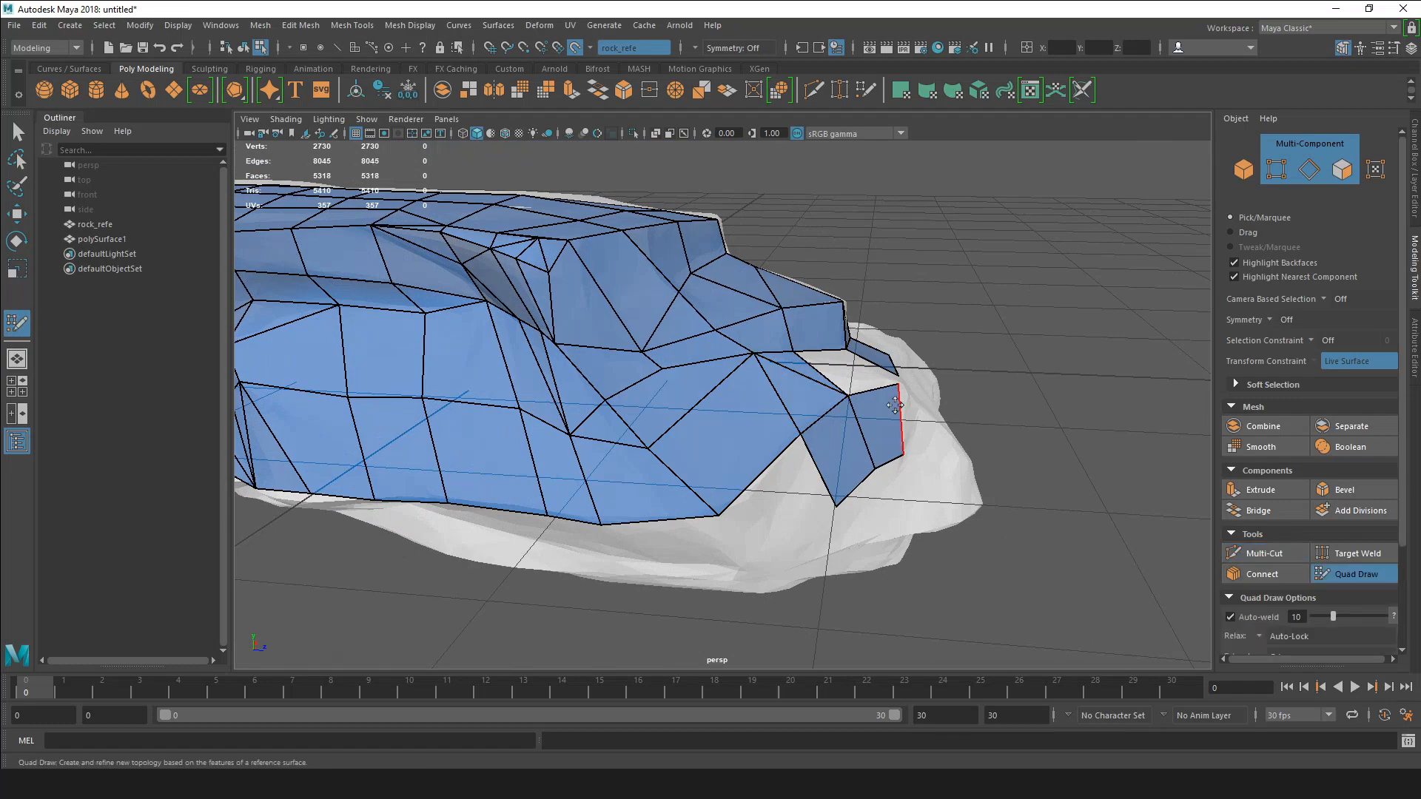
Examine Quad Draw's keyboard and mouse shortcuts for working outside and inside the quad mesh.
{"action": "right_click_drag", "start_coordinate": [851, 393], "coordinate": [652, 440], "text": "alt"}
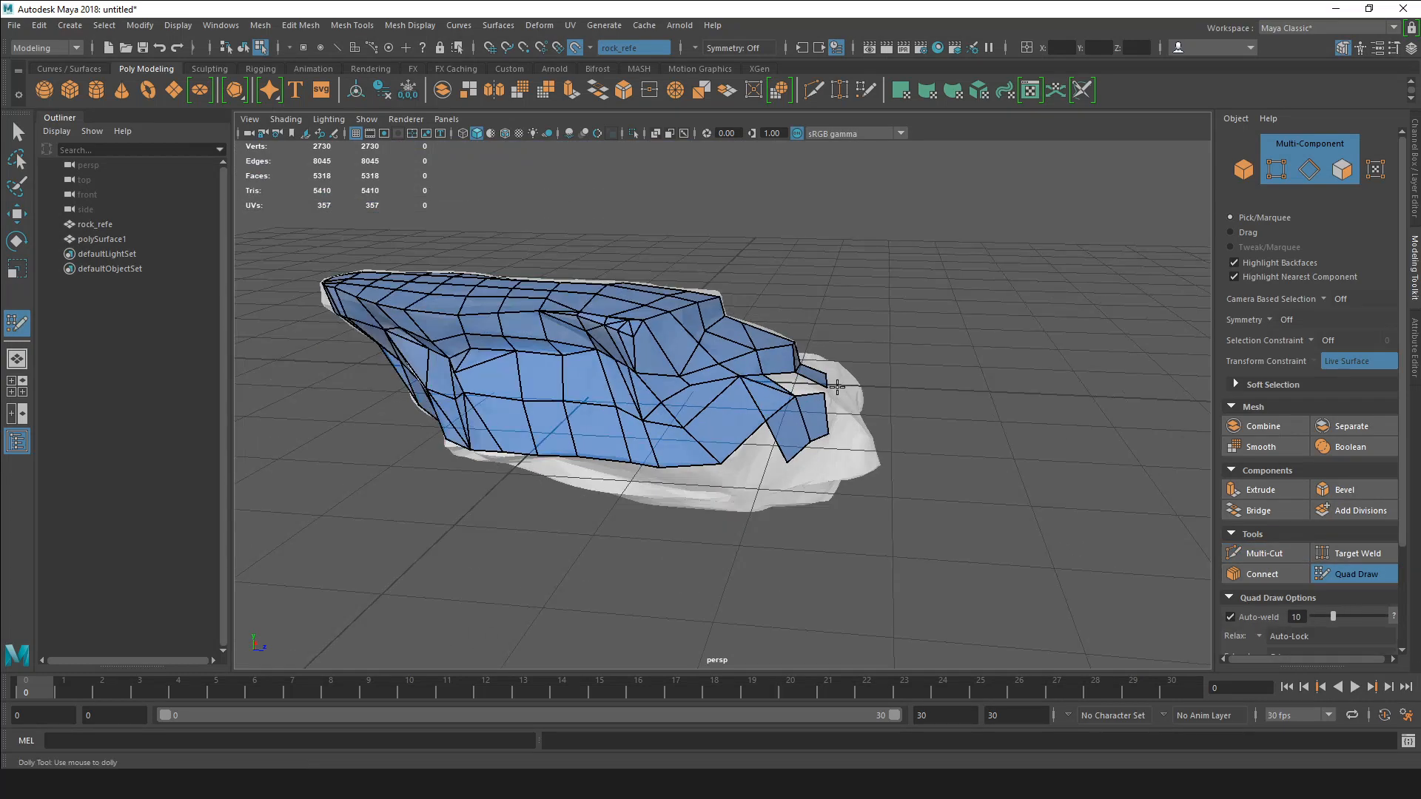
{"action": "left_click_drag", "start_coordinate": [651, 441], "coordinate": [754, 444], "text": "alt"}
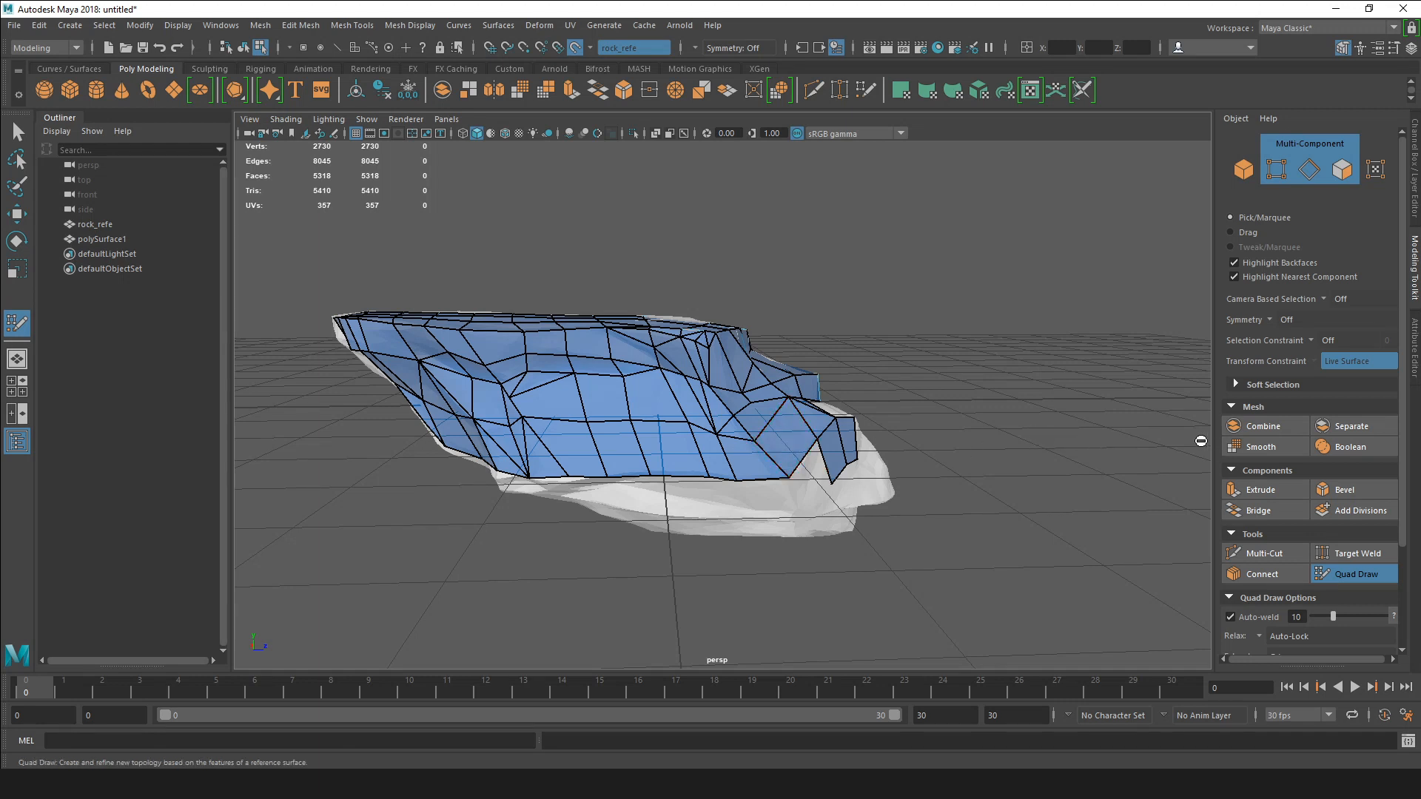
{"action": "scroll", "coordinate": [1296, 473], "scroll_direction": "down", "scroll_amount": 3}
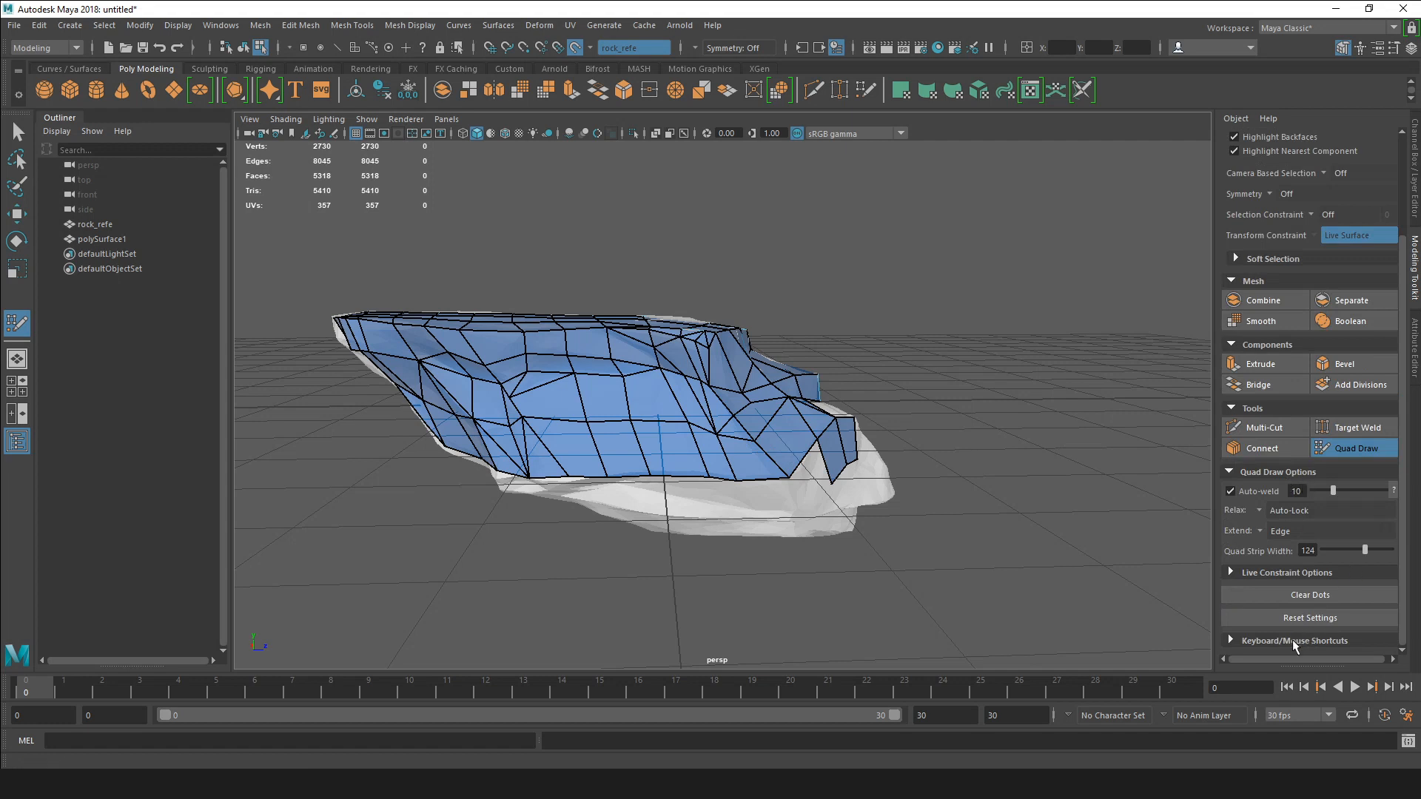
{"action": "left_click", "coordinate": [1231, 640]}
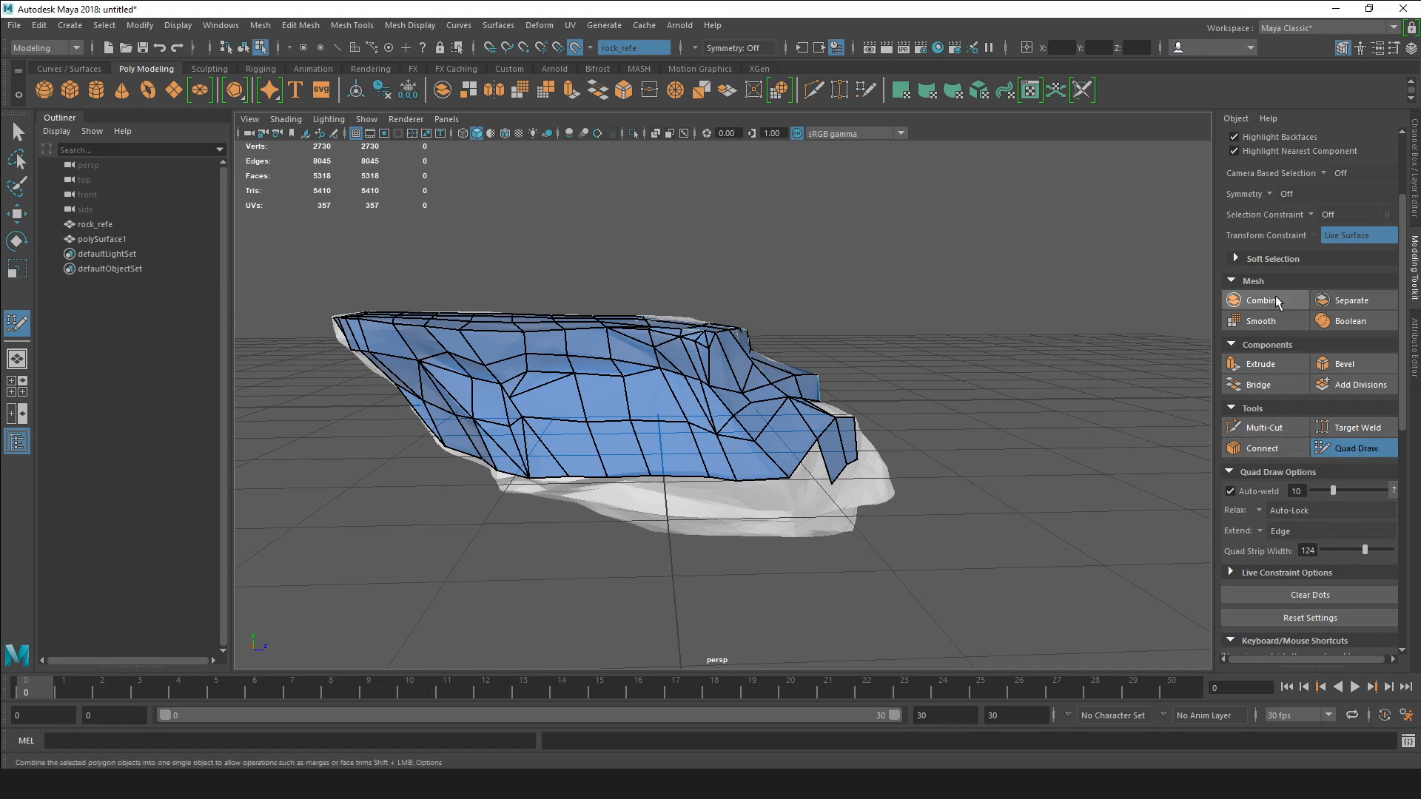
{"action": "scroll", "coordinate": [1329, 591], "scroll_direction": "down", "scroll_amount": 5}
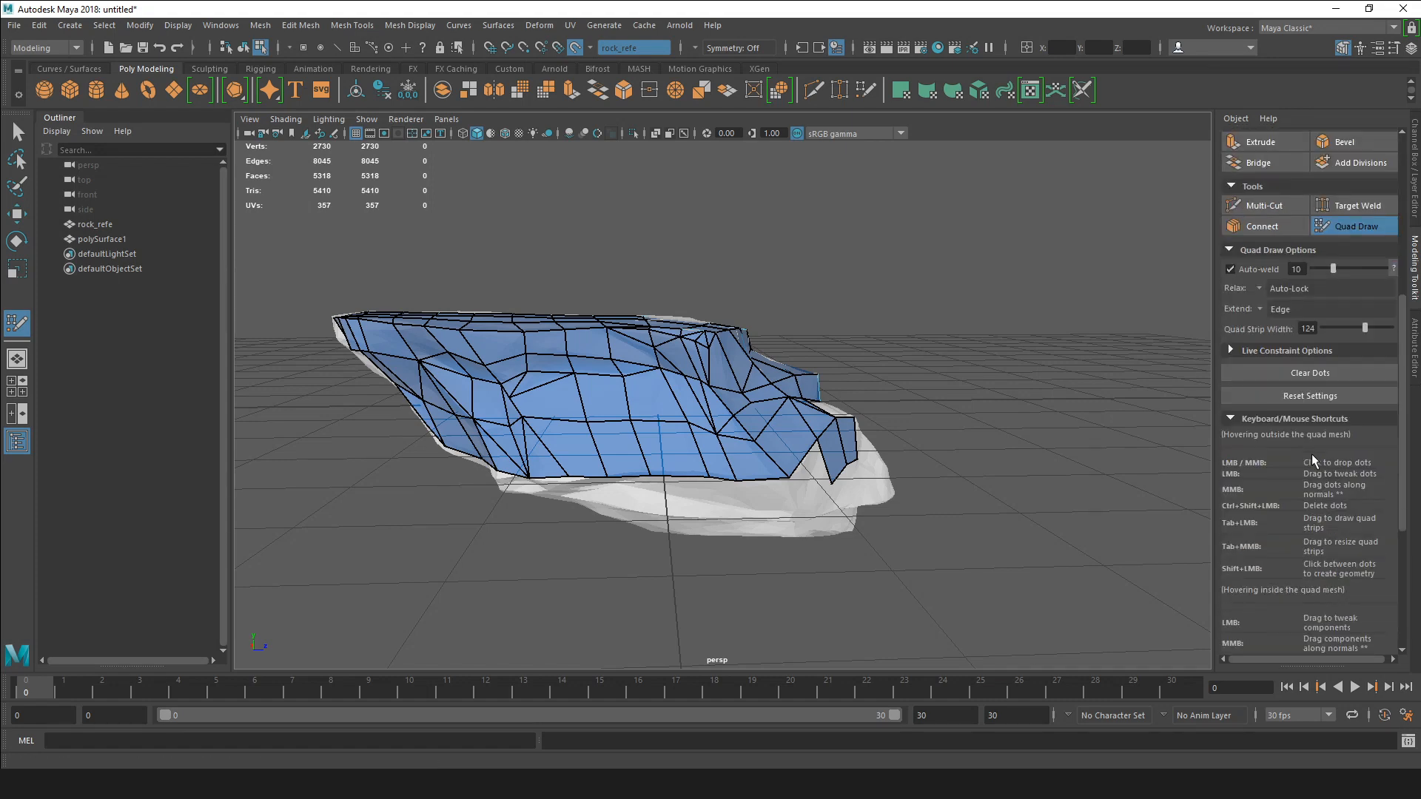
{"action": "scroll", "coordinate": [1312, 454], "scroll_direction": "down", "scroll_amount": 2}
{"action": "left_click", "coordinate": [1227, 328]}
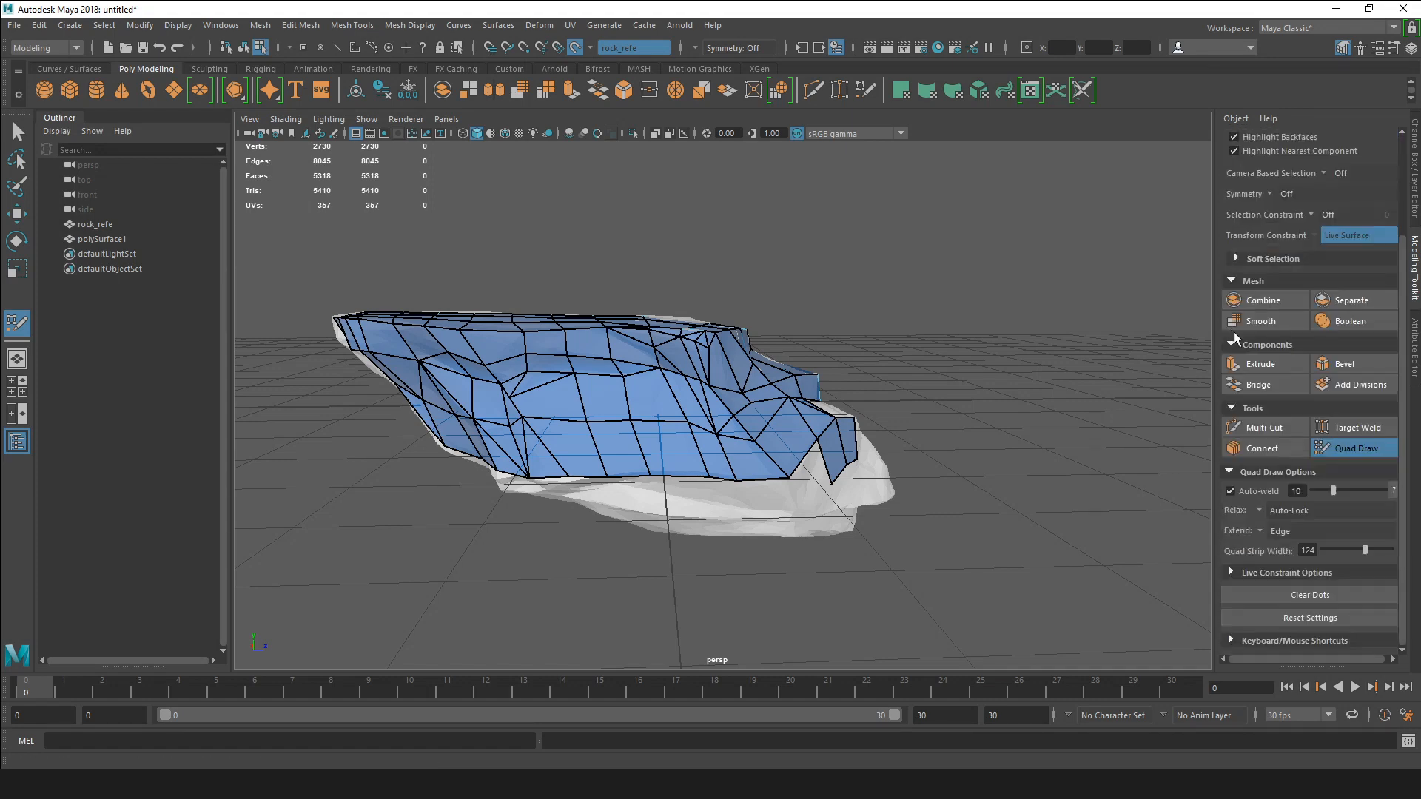
{"action": "left_click", "coordinate": [1228, 640]}
{"action": "scroll", "coordinate": [1301, 469], "scroll_direction": "down", "scroll_amount": 5}
{"action": "scroll", "coordinate": [1301, 468], "scroll_direction": "down", "scroll_amount": 6}
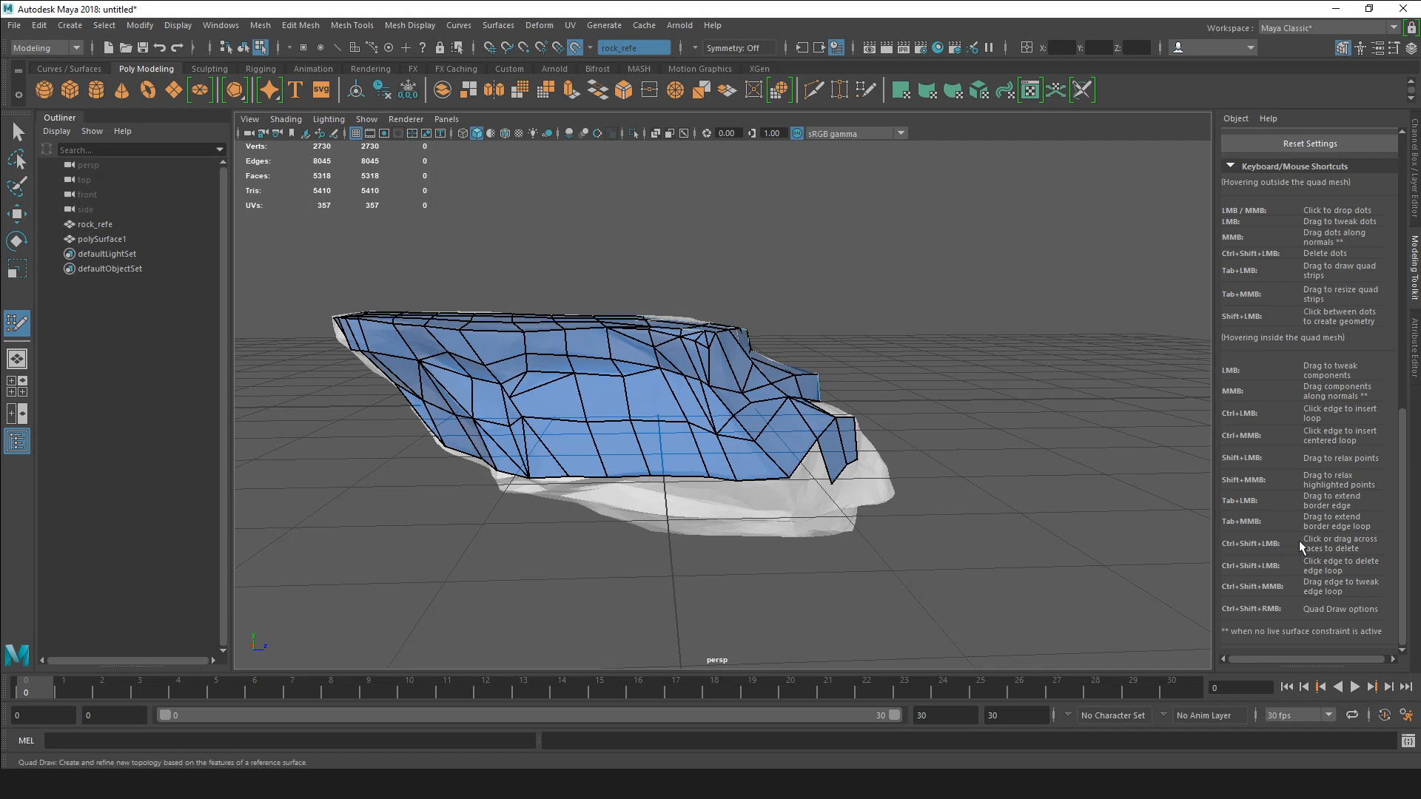
{"action": "left_click", "coordinate": [1230, 166]}
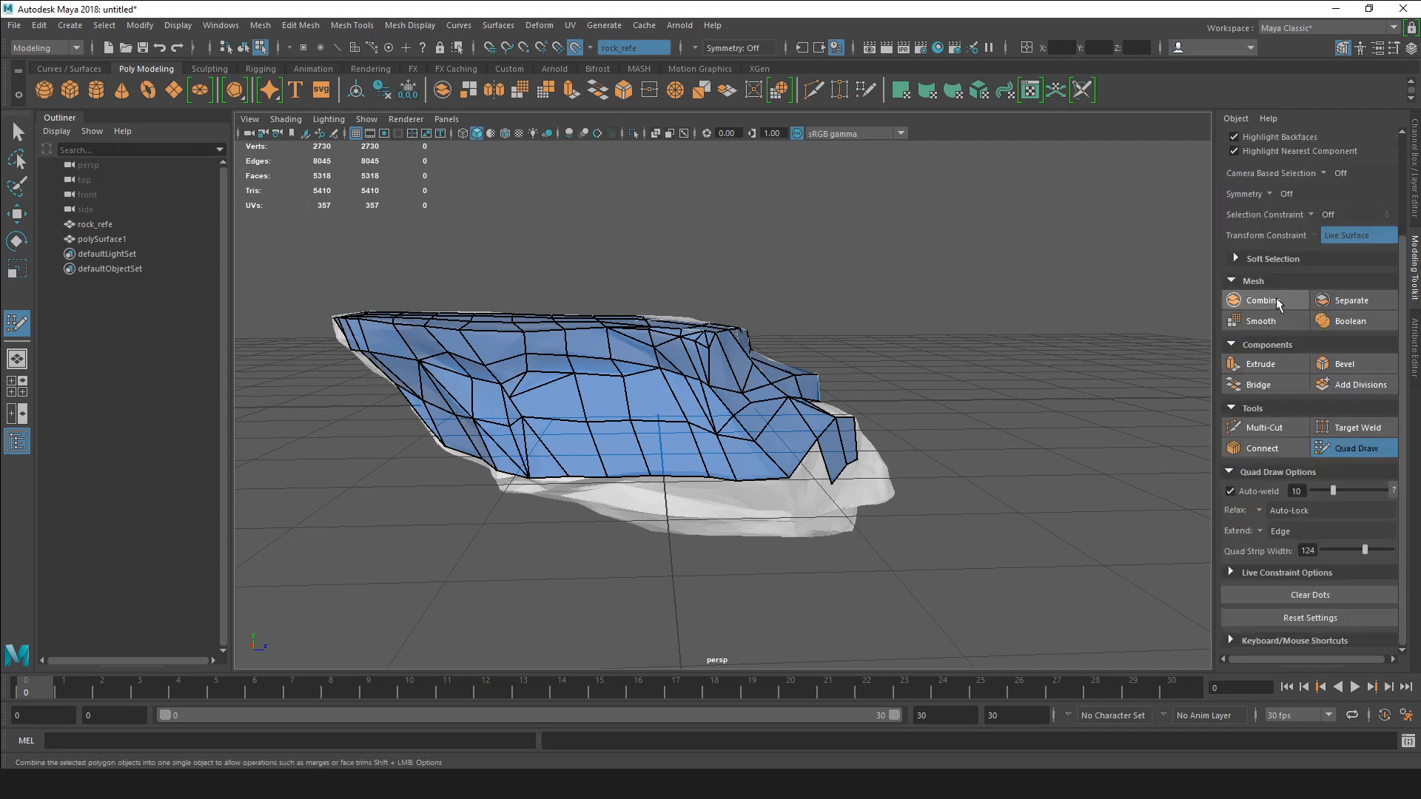
Review the Connect tool's keyboard and mouse shortcuts, and return to Quad Draw.
{"action": "left_click", "coordinate": [1271, 449]}
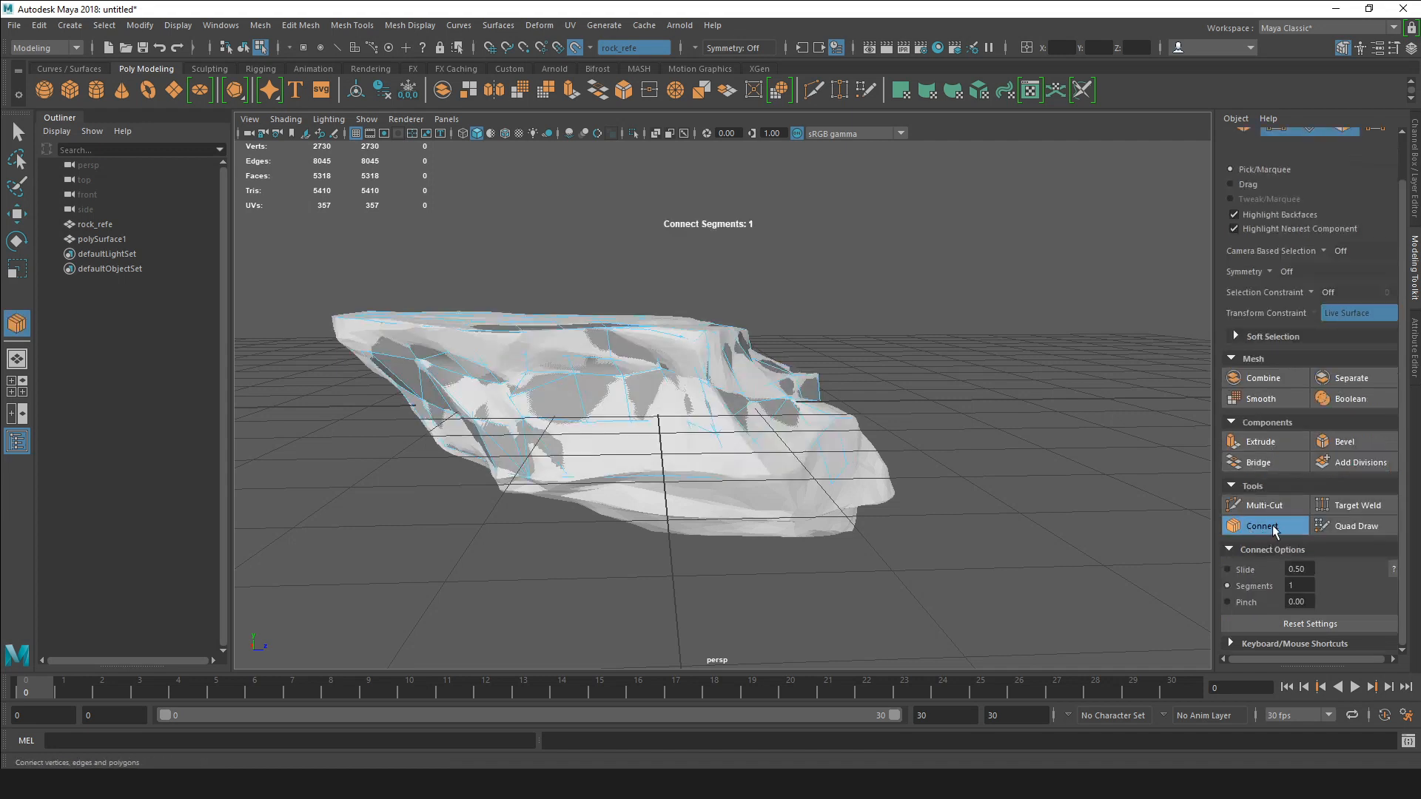
{"action": "left_click", "coordinate": [1228, 641]}
{"action": "scroll", "coordinate": [1274, 495], "scroll_direction": "down", "scroll_amount": 3}
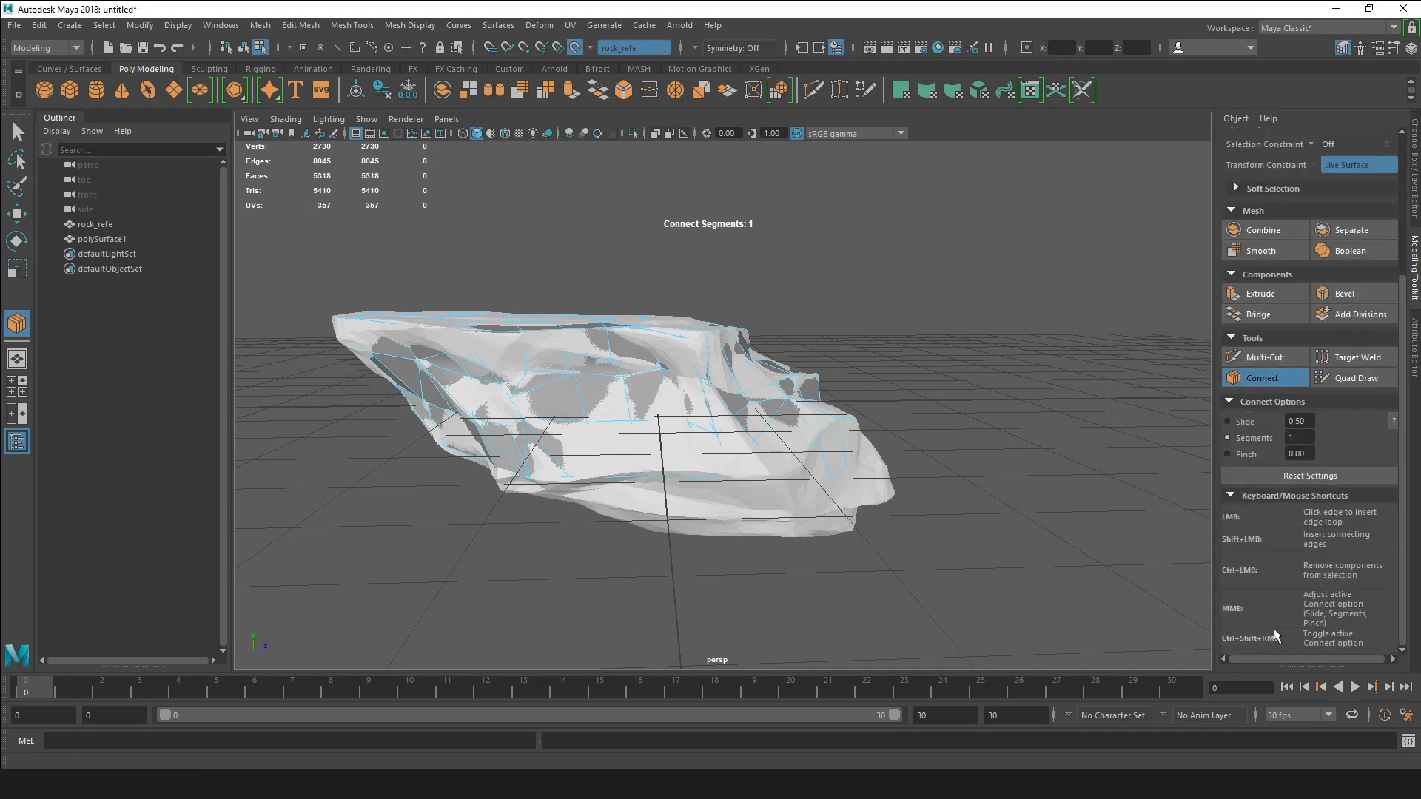
{"action": "left_click", "coordinate": [1338, 379]}
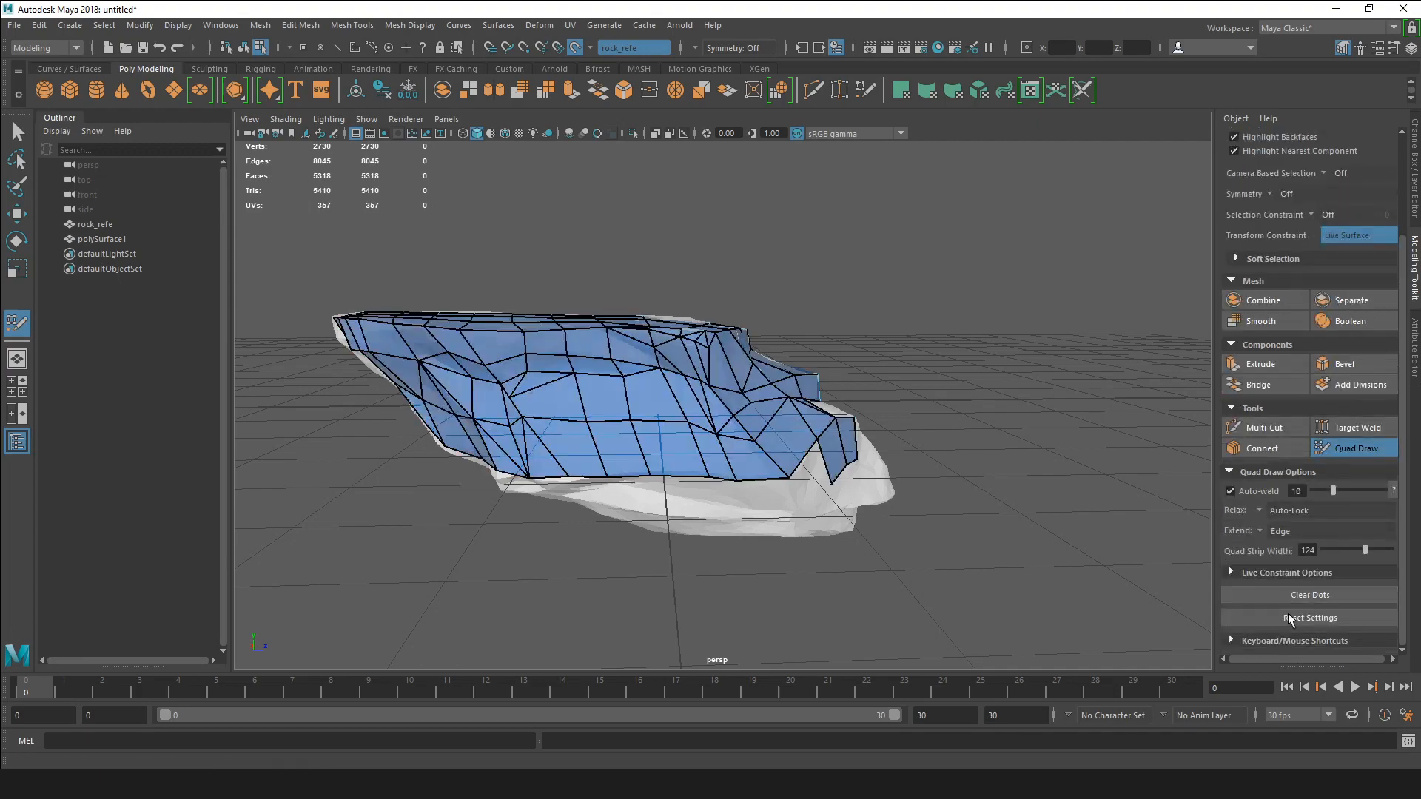
Cut with Multi-Cut from the top rim vertex across the rows of quads to the patch's outer border, and return to Quad Draw.
{"action": "left_click_drag", "start_coordinate": [868, 430], "coordinate": [698, 358], "text": "alt"}
{"action": "scroll", "coordinate": [710, 338], "scroll_direction": "up", "scroll_amount": 4}
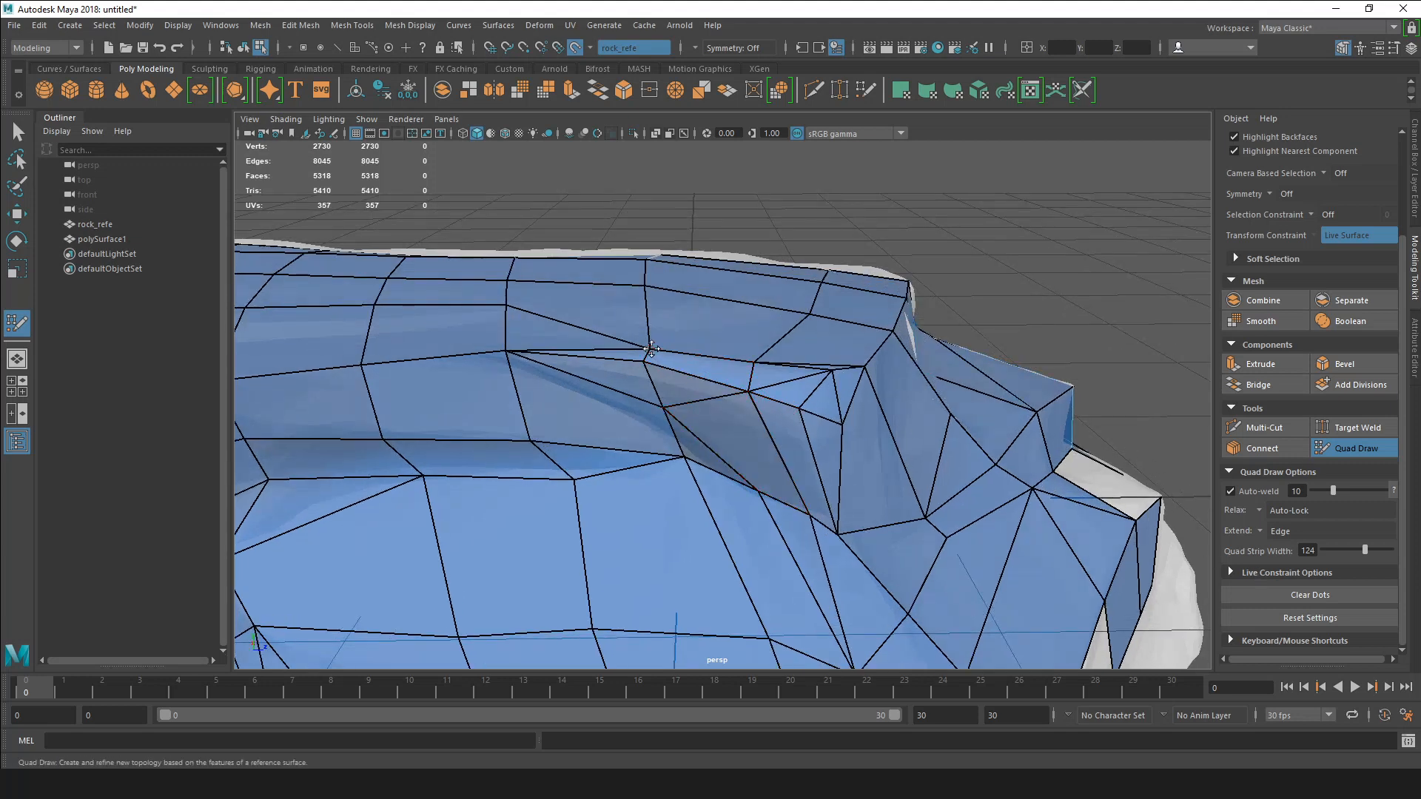
{"action": "left_click_drag", "start_coordinate": [723, 301], "coordinate": [728, 334], "text": "alt"}
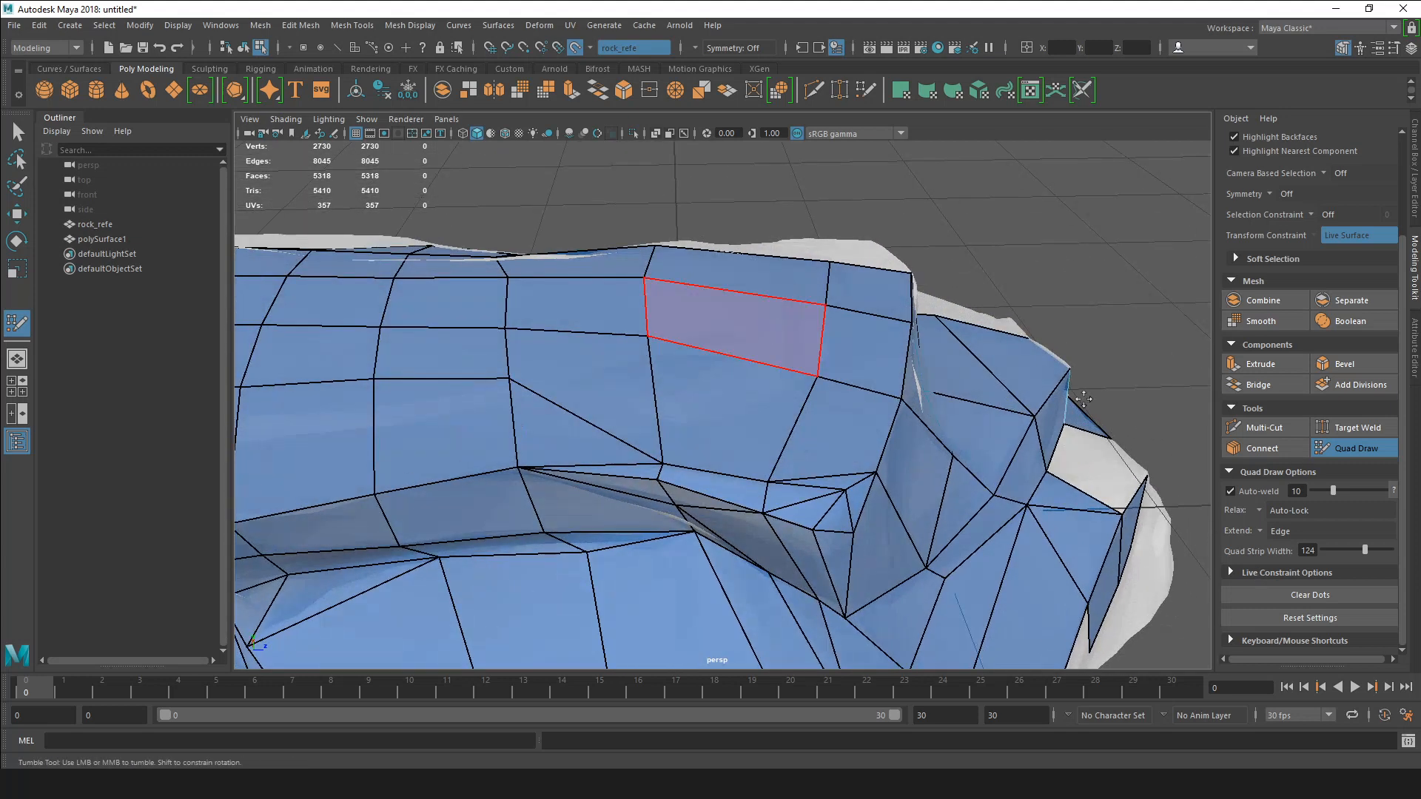
{"action": "left_click", "coordinate": [1276, 428]}
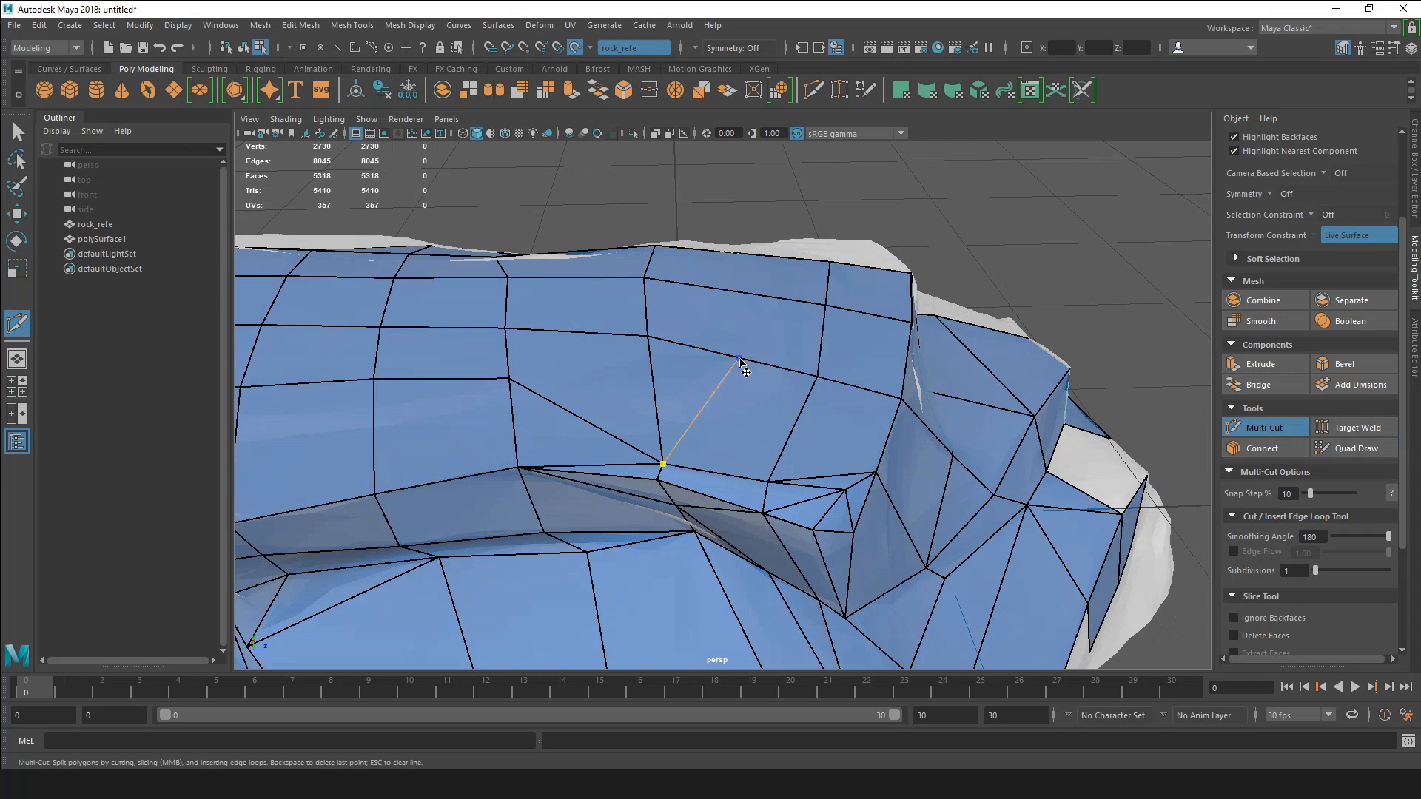
{"action": "left_click_drag", "start_coordinate": [764, 299], "coordinate": [778, 278], "text": "alt"}
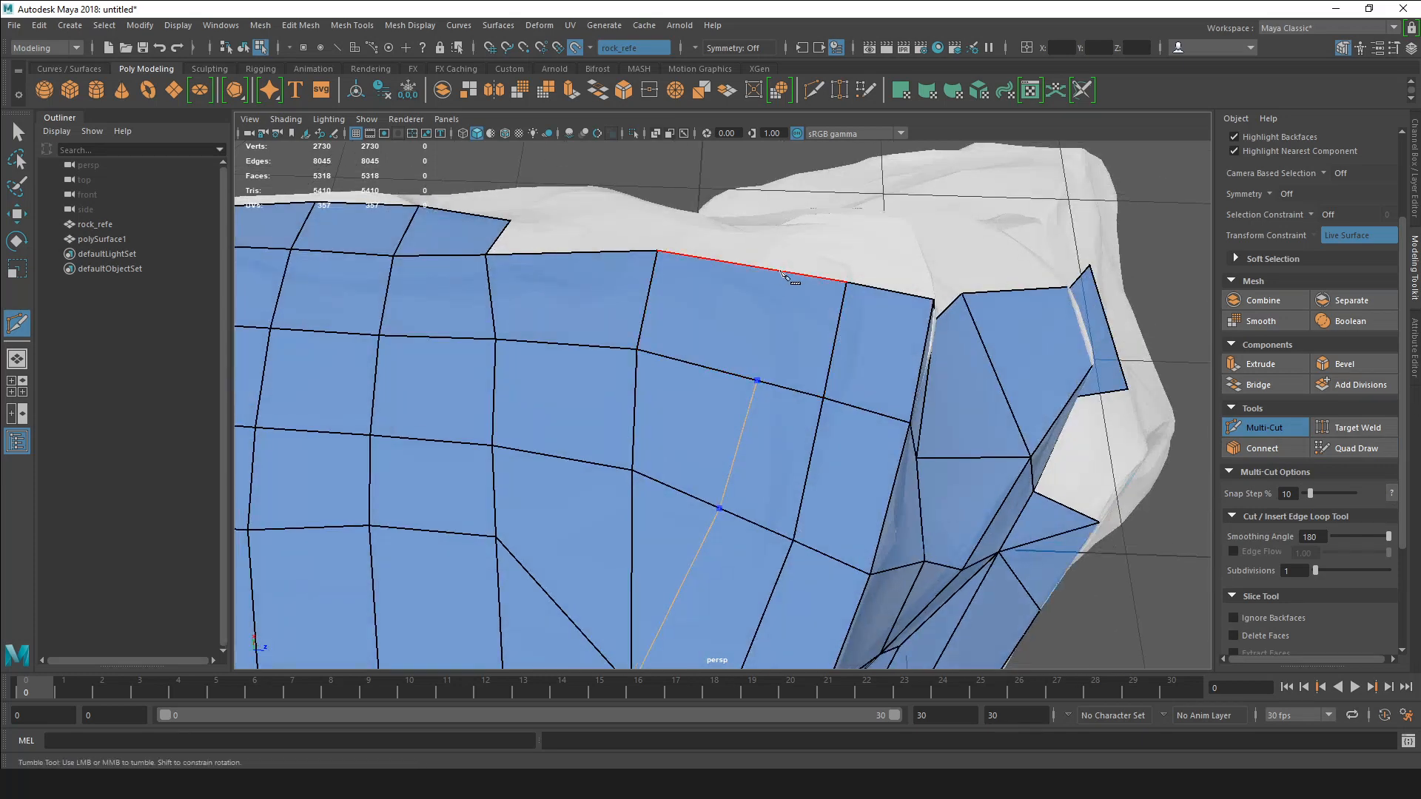
{"action": "mouse_move", "coordinate": [749, 408]}
{"action": "left_mouse_down", "text": "alt"}
{"action": "mouse_move", "coordinate": [767, 346]}
{"action": "mouse_move", "coordinate": [771, 362]}
{"action": "mouse_move", "coordinate": [735, 317]}
{"action": "mouse_move", "coordinate": [770, 271]}
{"action": "mouse_move", "coordinate": [792, 267]}
{"action": "left_mouse_up", "text": "alt"}
{"action": "left_click", "coordinate": [1348, 448]}
Weld surplus vertices inside the top patch onto their neighbours to clean up the quad flow.
{"action": "scroll", "coordinate": [782, 296], "scroll_direction": "down", "scroll_amount": 6}
{"action": "left_click_drag", "start_coordinate": [810, 333], "coordinate": [626, 529], "text": "alt"}
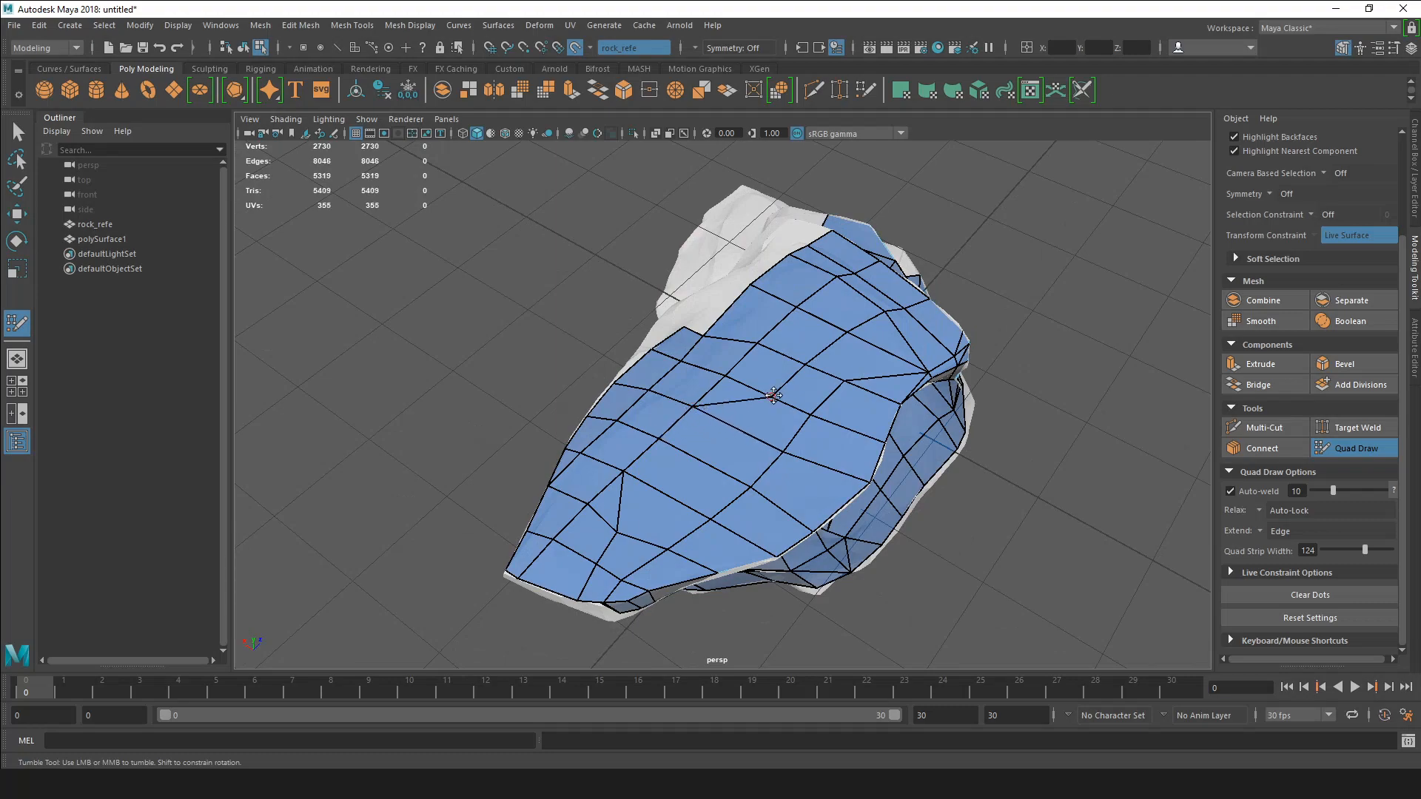
{"action": "left_click_drag", "start_coordinate": [731, 379], "coordinate": [700, 424], "text": "alt"}
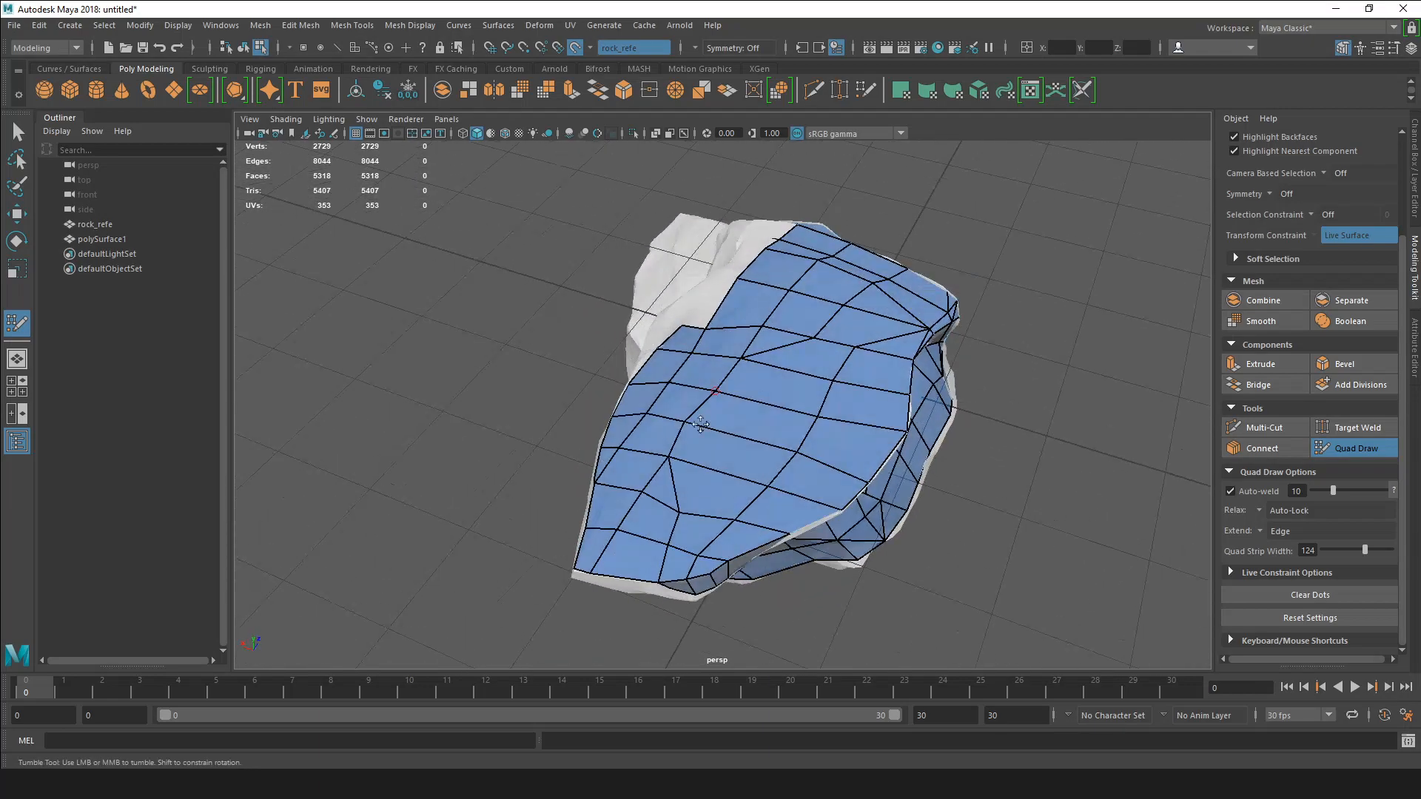
{"action": "mouse_move", "coordinate": [674, 548]}
{"action": "left_mouse_down"}
{"action": "mouse_move", "coordinate": [611, 526]}
{"action": "mouse_move", "coordinate": [635, 530]}
{"action": "left_mouse_up"}
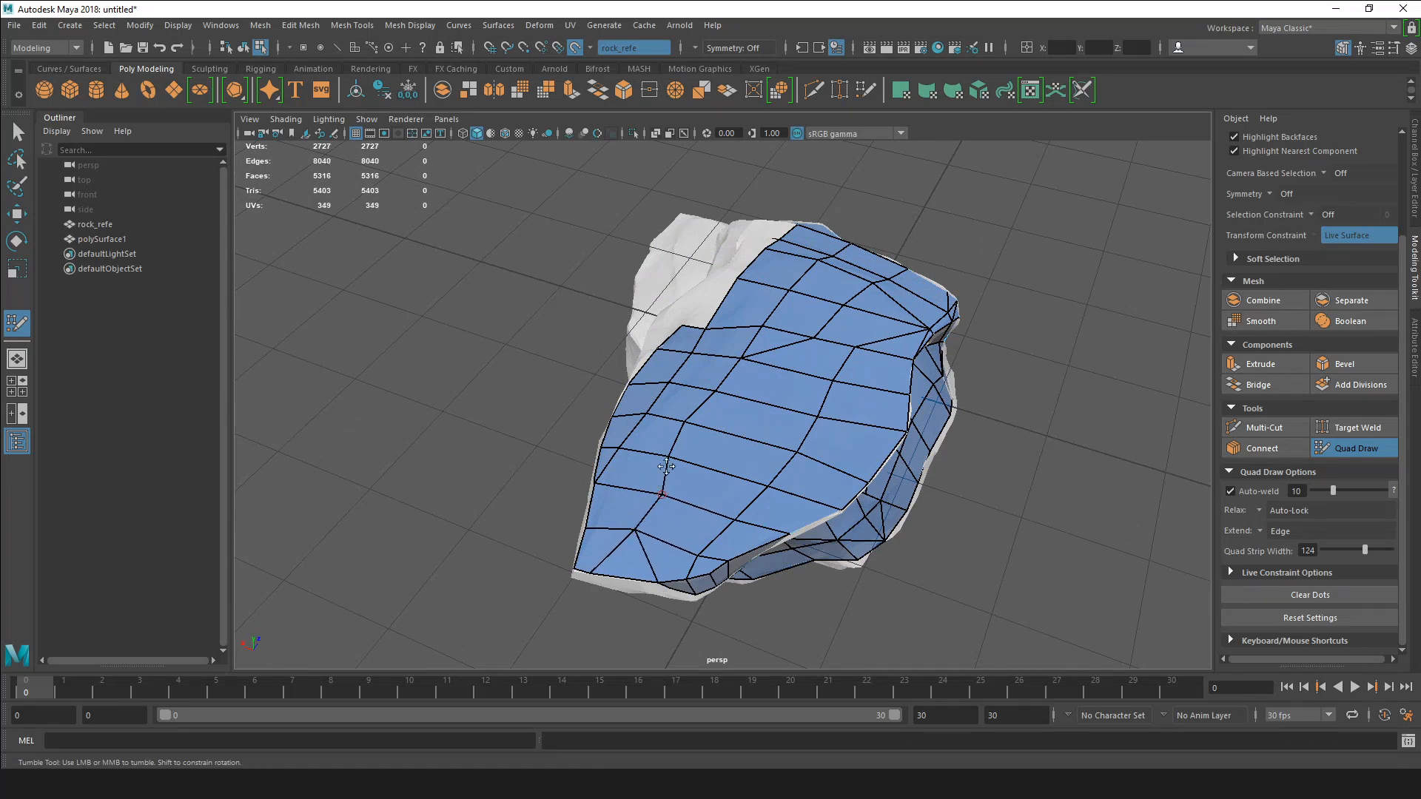
{"action": "mouse_move", "coordinate": [692, 420]}
{"action": "left_mouse_down", "text": "alt"}
{"action": "mouse_move", "coordinate": [896, 296]}
{"action": "mouse_move", "coordinate": [748, 370]}
{"action": "mouse_move", "coordinate": [710, 318]}
{"action": "mouse_move", "coordinate": [679, 359]}
{"action": "mouse_move", "coordinate": [539, 356]}
{"action": "mouse_move", "coordinate": [593, 416]}
{"action": "mouse_move", "coordinate": [688, 389]}
{"action": "mouse_move", "coordinate": [755, 394]}
{"action": "mouse_move", "coordinate": [694, 408]}
{"action": "left_mouse_up", "text": "alt"}
{"action": "middle_click_drag", "start_coordinate": [694, 408], "coordinate": [777, 405], "text": "alt"}
{"action": "left_click_drag", "start_coordinate": [776, 404], "coordinate": [810, 407], "text": "alt"}
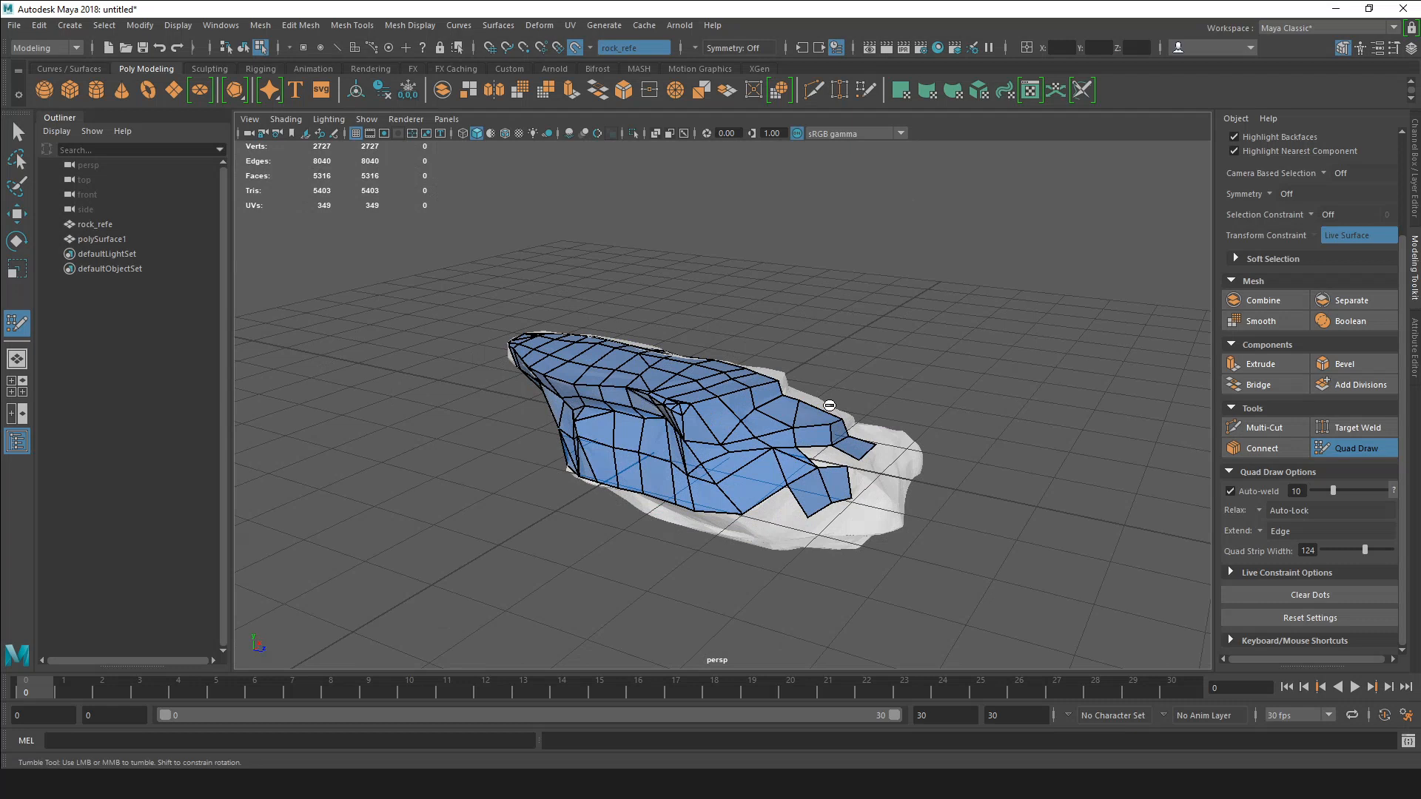